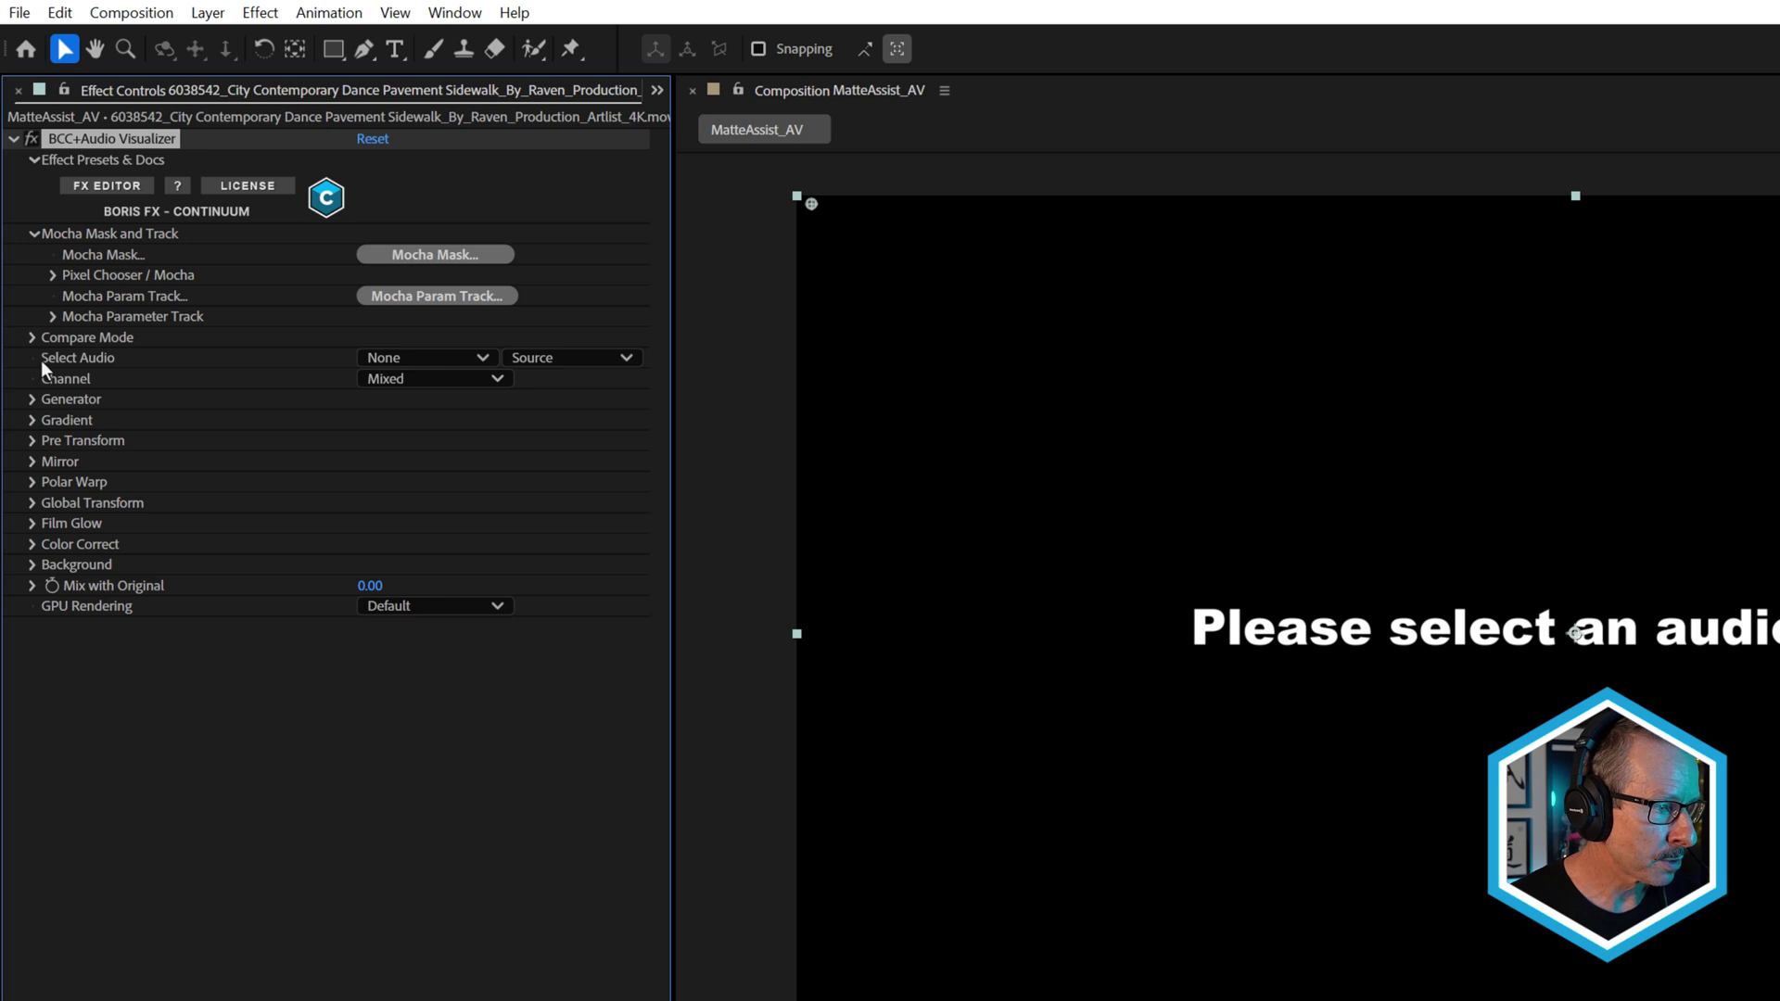
- Set the Audio Visualizer's source to the spouss_Break audio layer and apply the Dots Waveform preset from the FX Editor
{"action": "left_click", "coordinate": [417, 358]}
{"action": "left_click", "coordinate": [413, 422]}
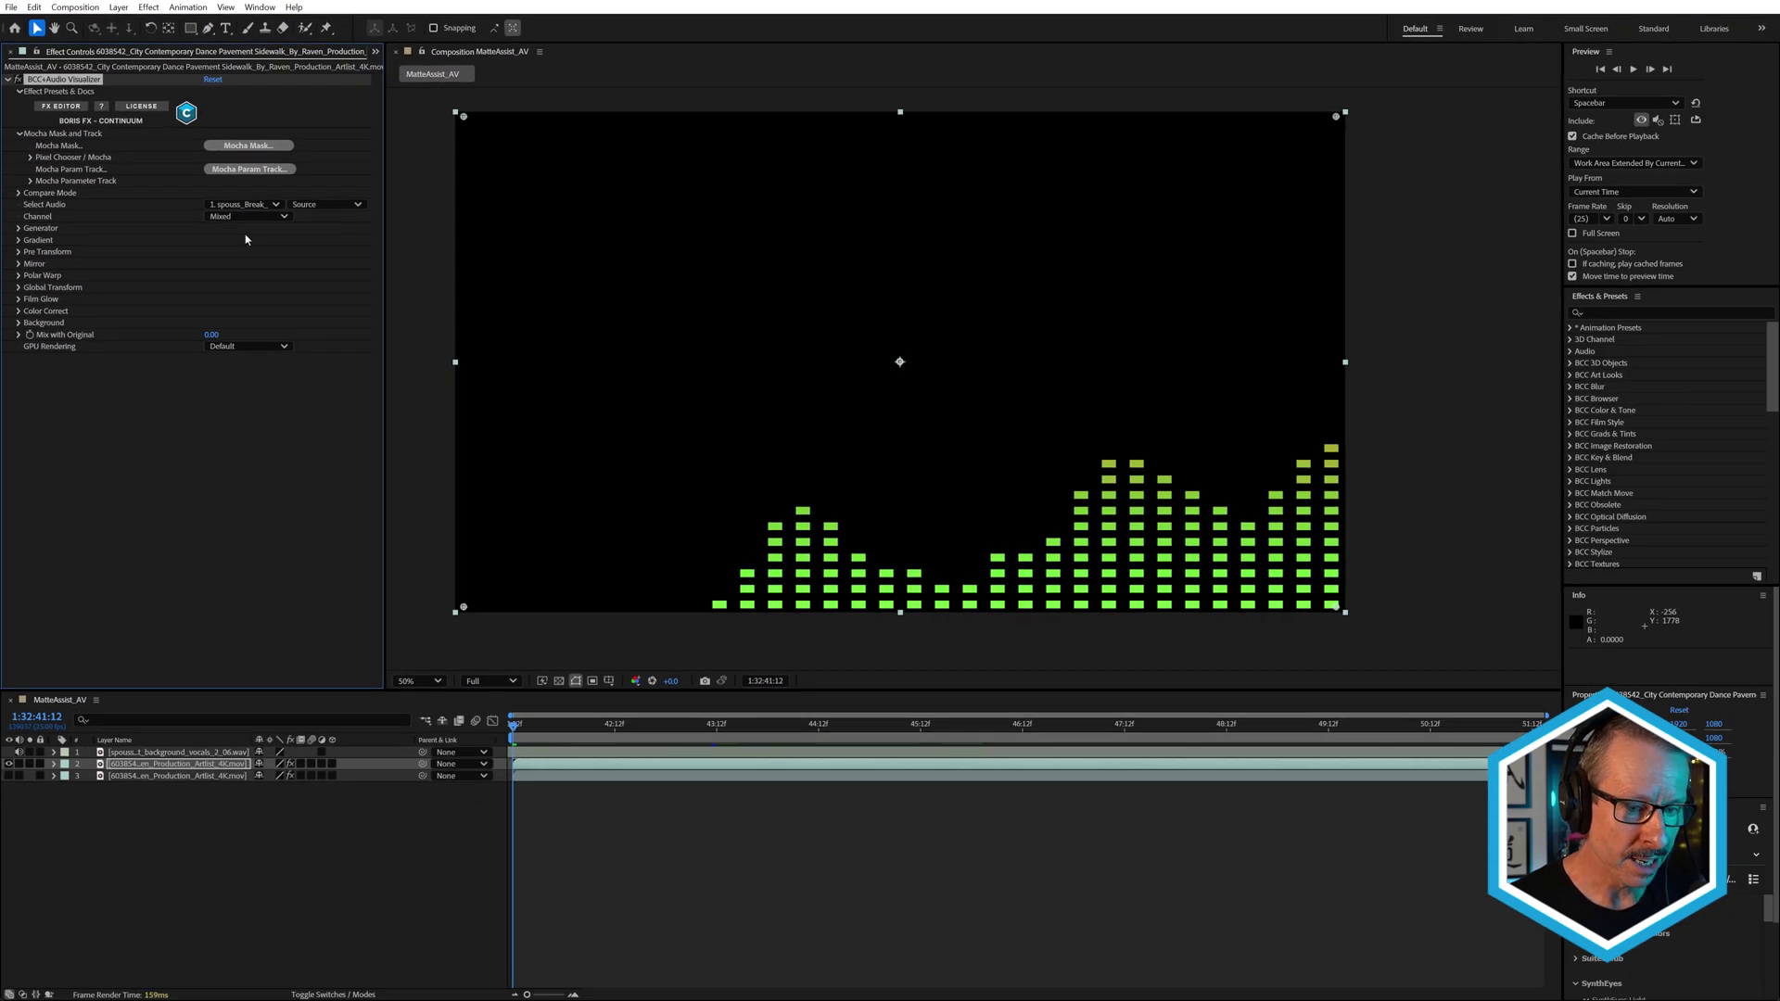
{"action": "left_click", "coordinate": [60, 108]}
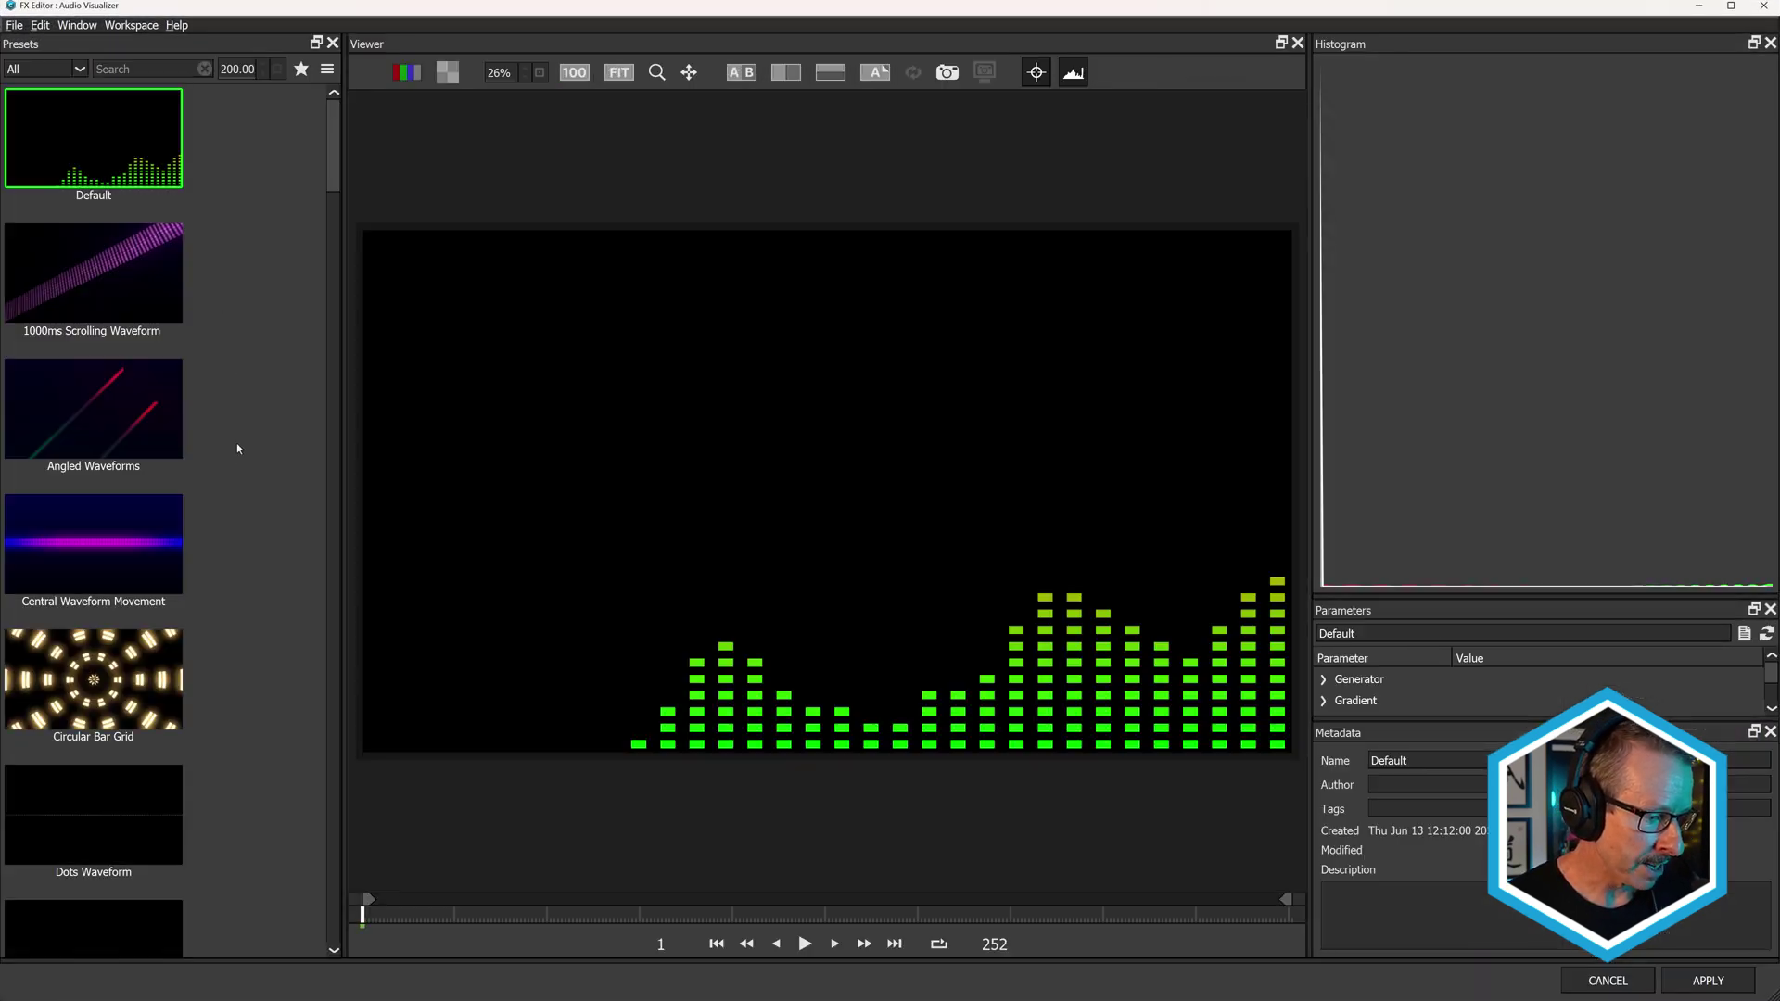
{"action": "scroll", "coordinate": [231, 482], "scroll_direction": "down", "scroll_amount": 10}
{"action": "scroll", "coordinate": [150, 457], "scroll_direction": "up", "scroll_amount": 10}
{"action": "scroll", "coordinate": [107, 556], "scroll_direction": "down", "scroll_amount": 2}
{"action": "left_click", "coordinate": [100, 556]}
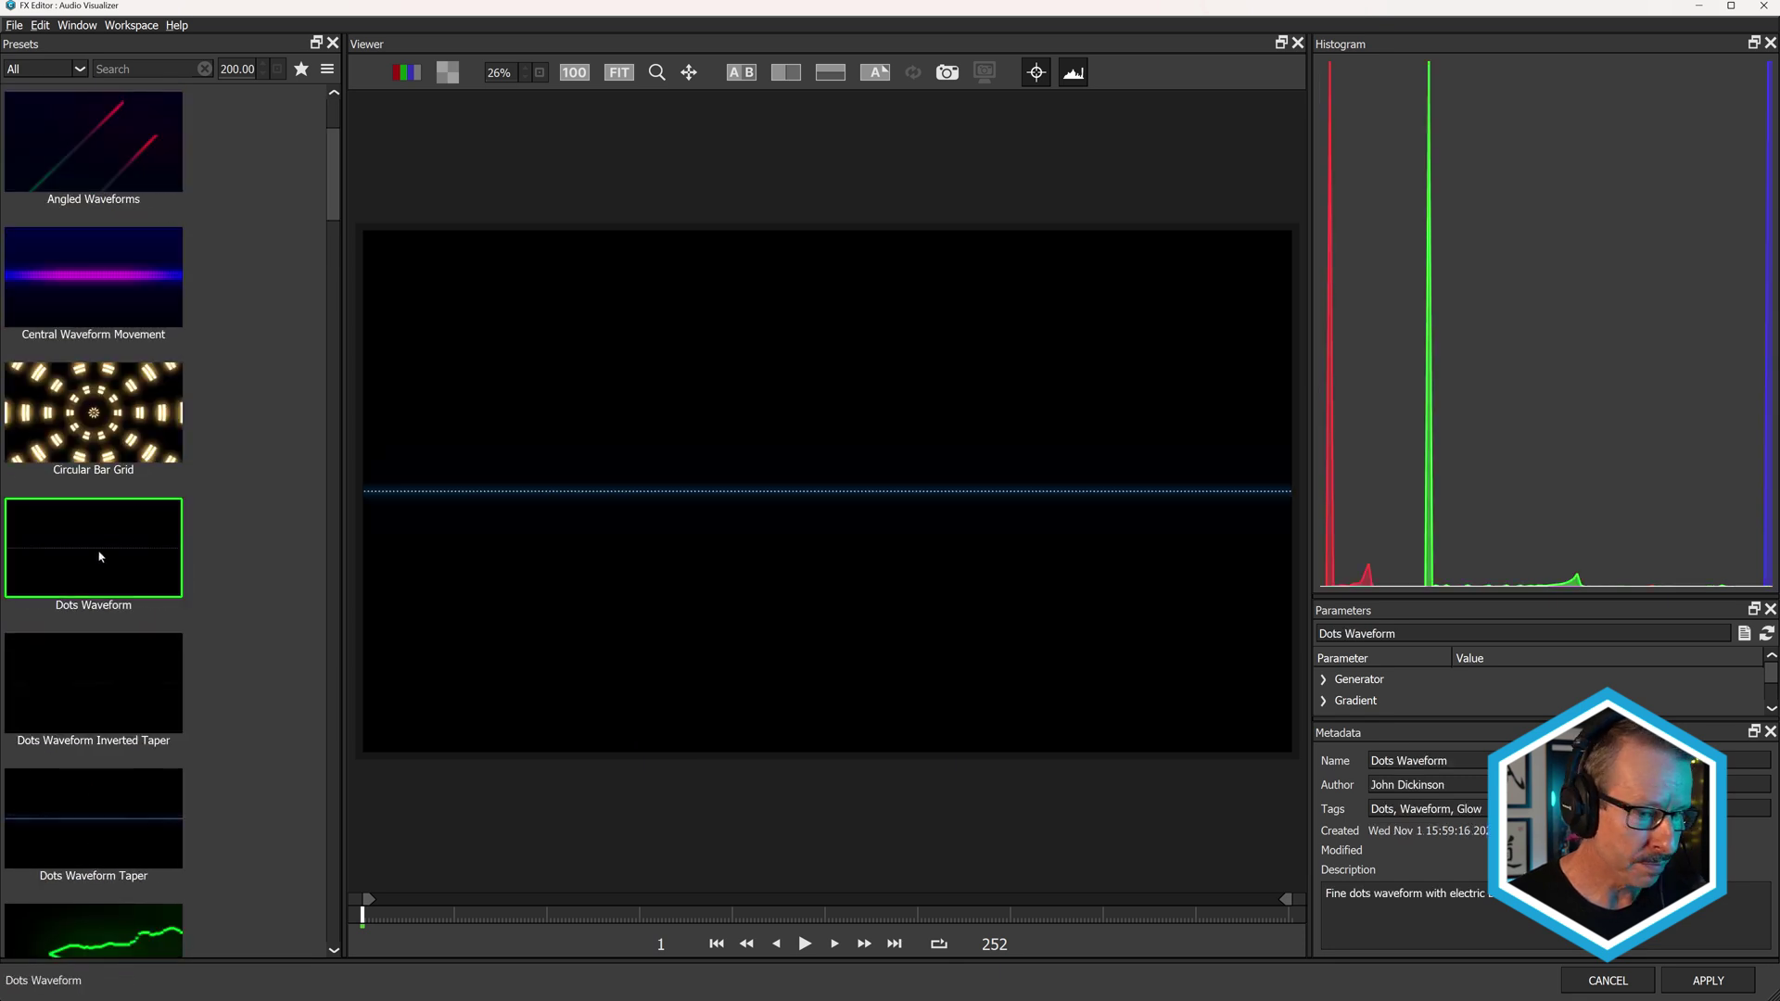
{"action": "left_click", "coordinate": [1709, 979]}
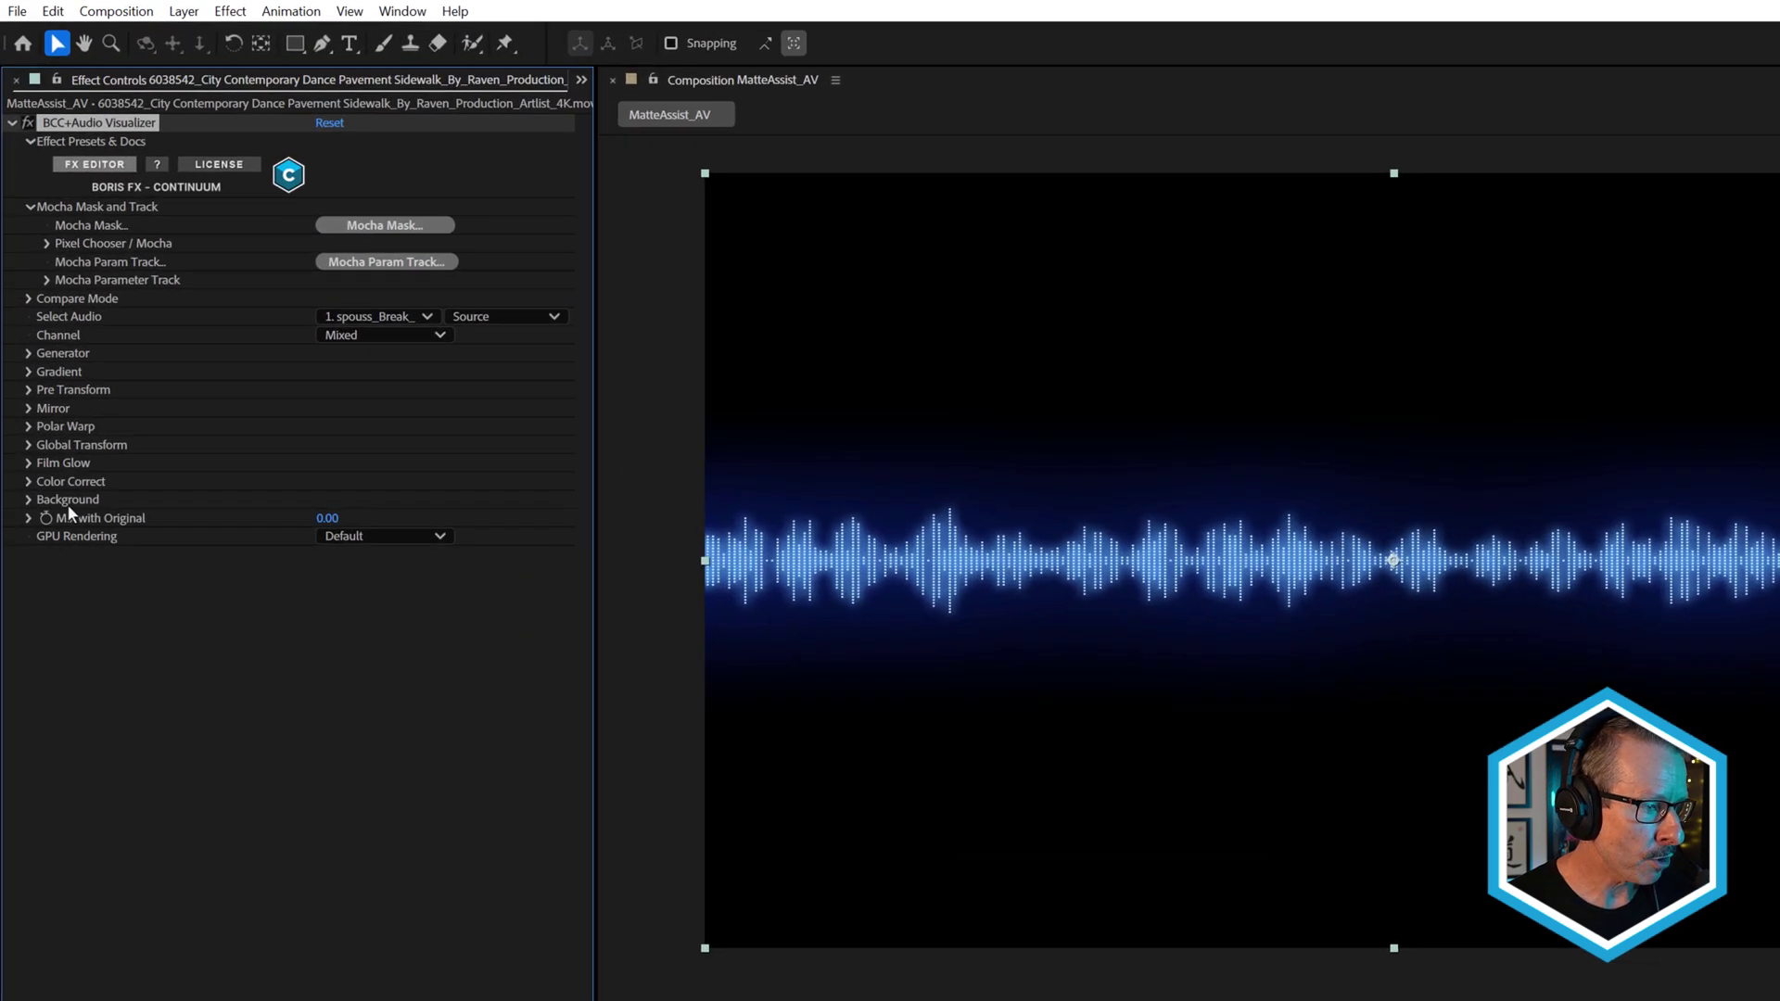
- Set the visualizer's Background Mode to Source and move the playhead to 1:32:42:21
{"action": "left_click", "coordinate": [26, 500]}
{"action": "left_click", "coordinate": [343, 514]}
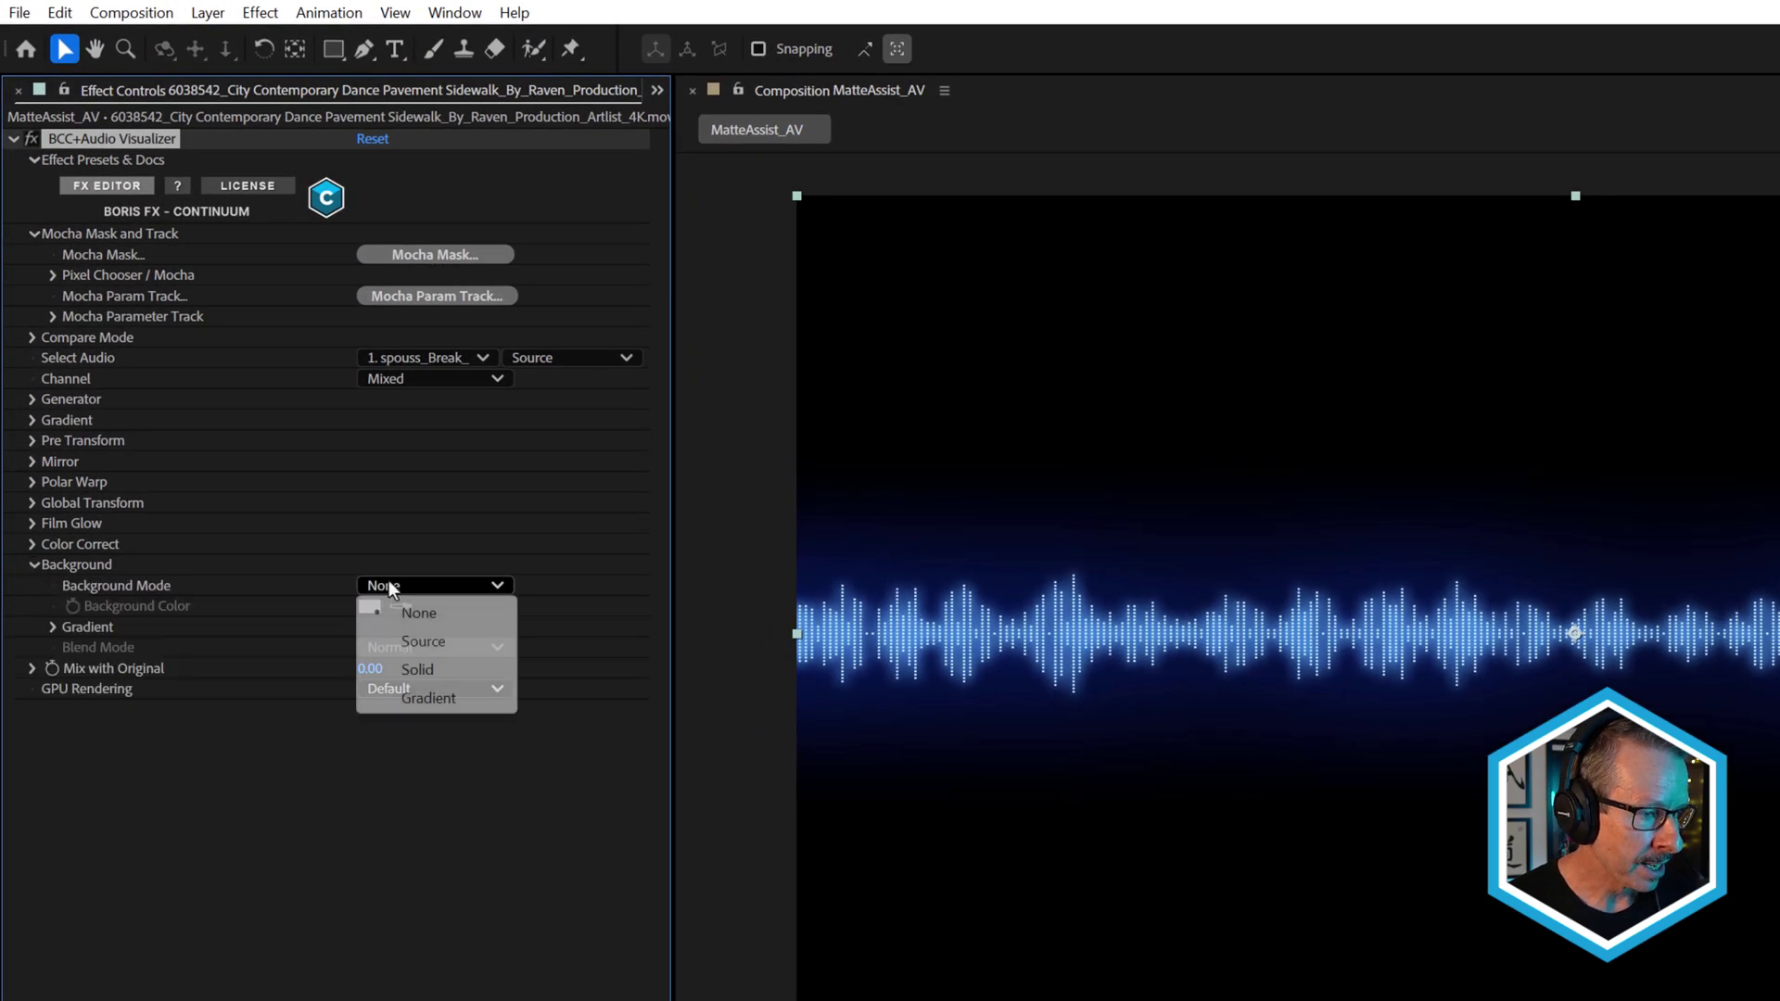
{"action": "left_click", "coordinate": [423, 643]}
{"action": "left_click_drag", "start_coordinate": [514, 727], "coordinate": [652, 730]}
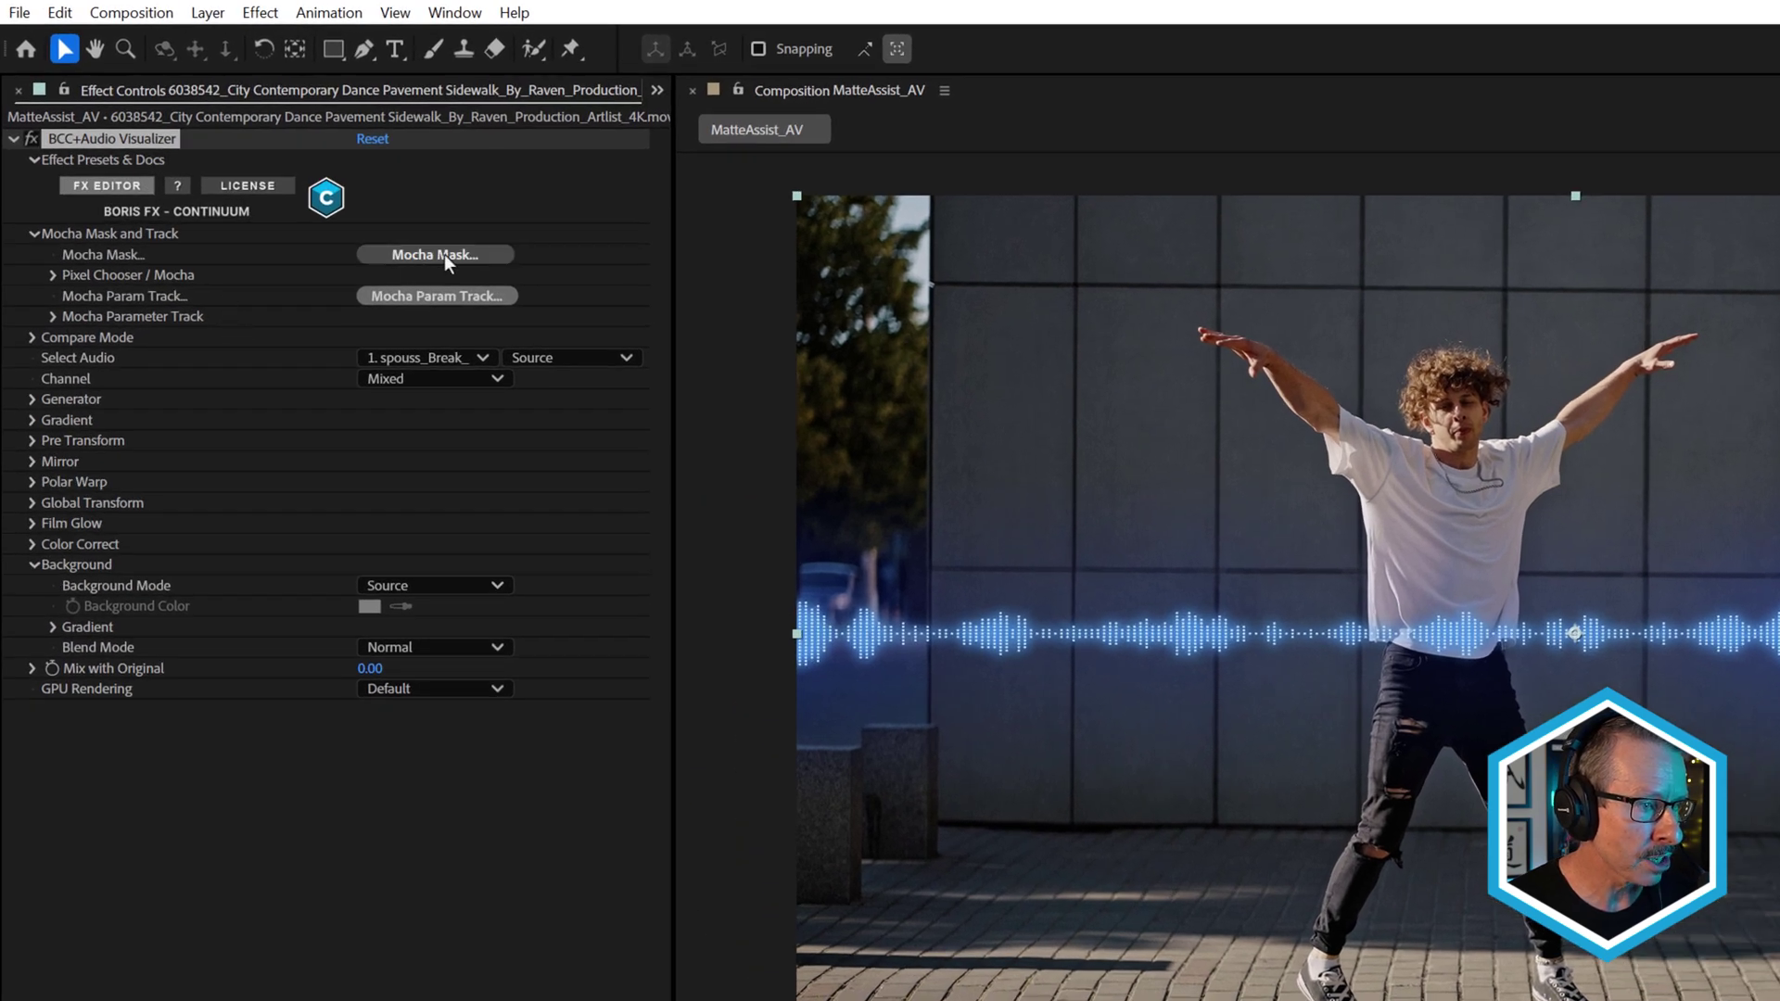
- Open the effect's mask in Mocha and select the whole dancer with the Object Brush on the clip's first frame
{"action": "left_click", "coordinate": [443, 254]}
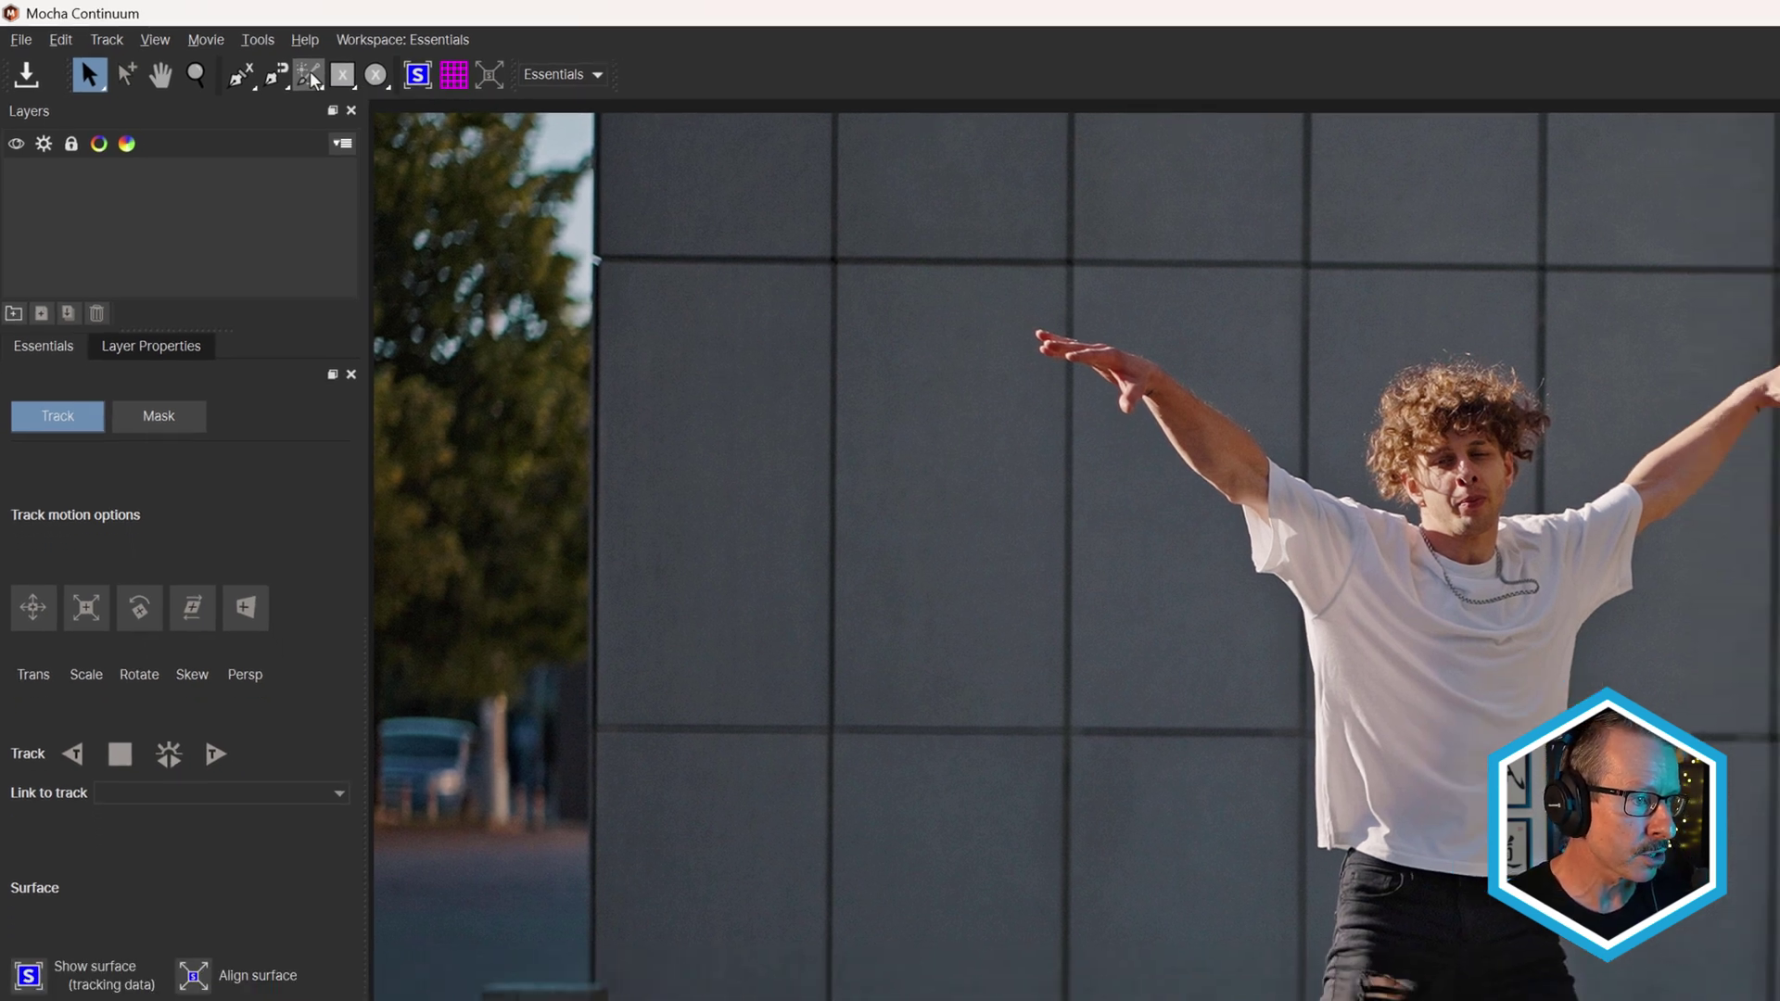
{"action": "left_click", "coordinate": [327, 81]}
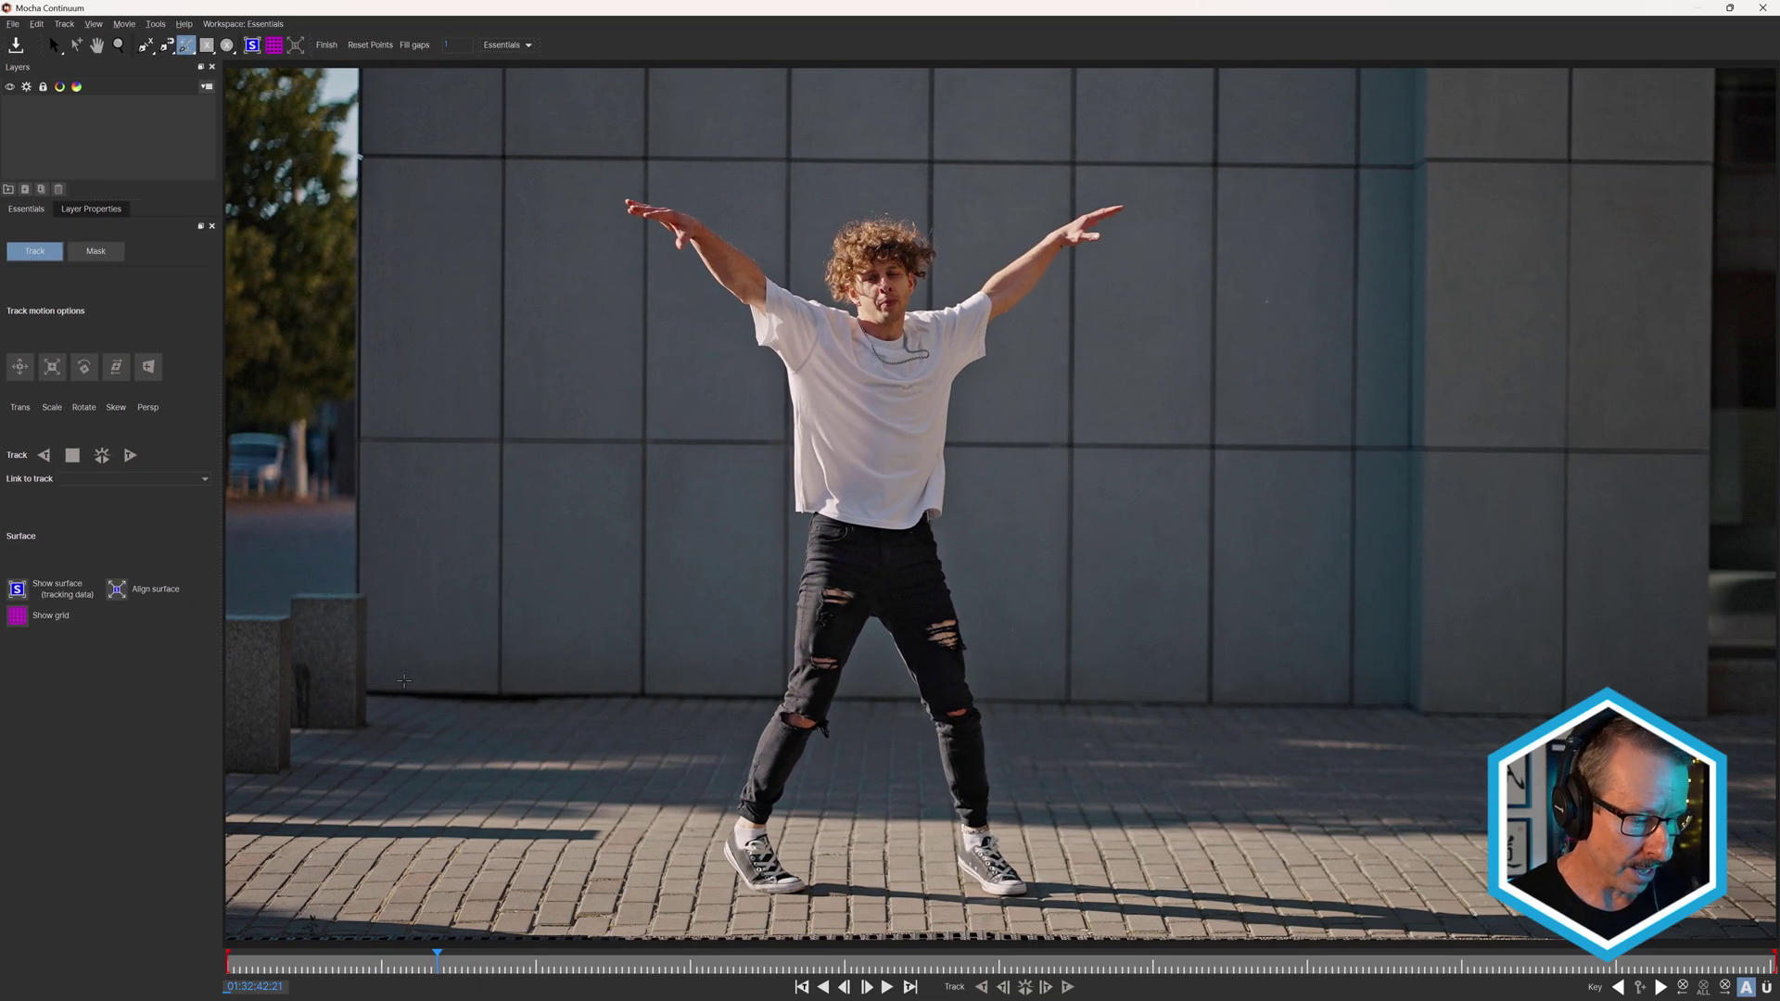
{"action": "left_click_drag", "start_coordinate": [489, 961], "coordinate": [197, 964]}
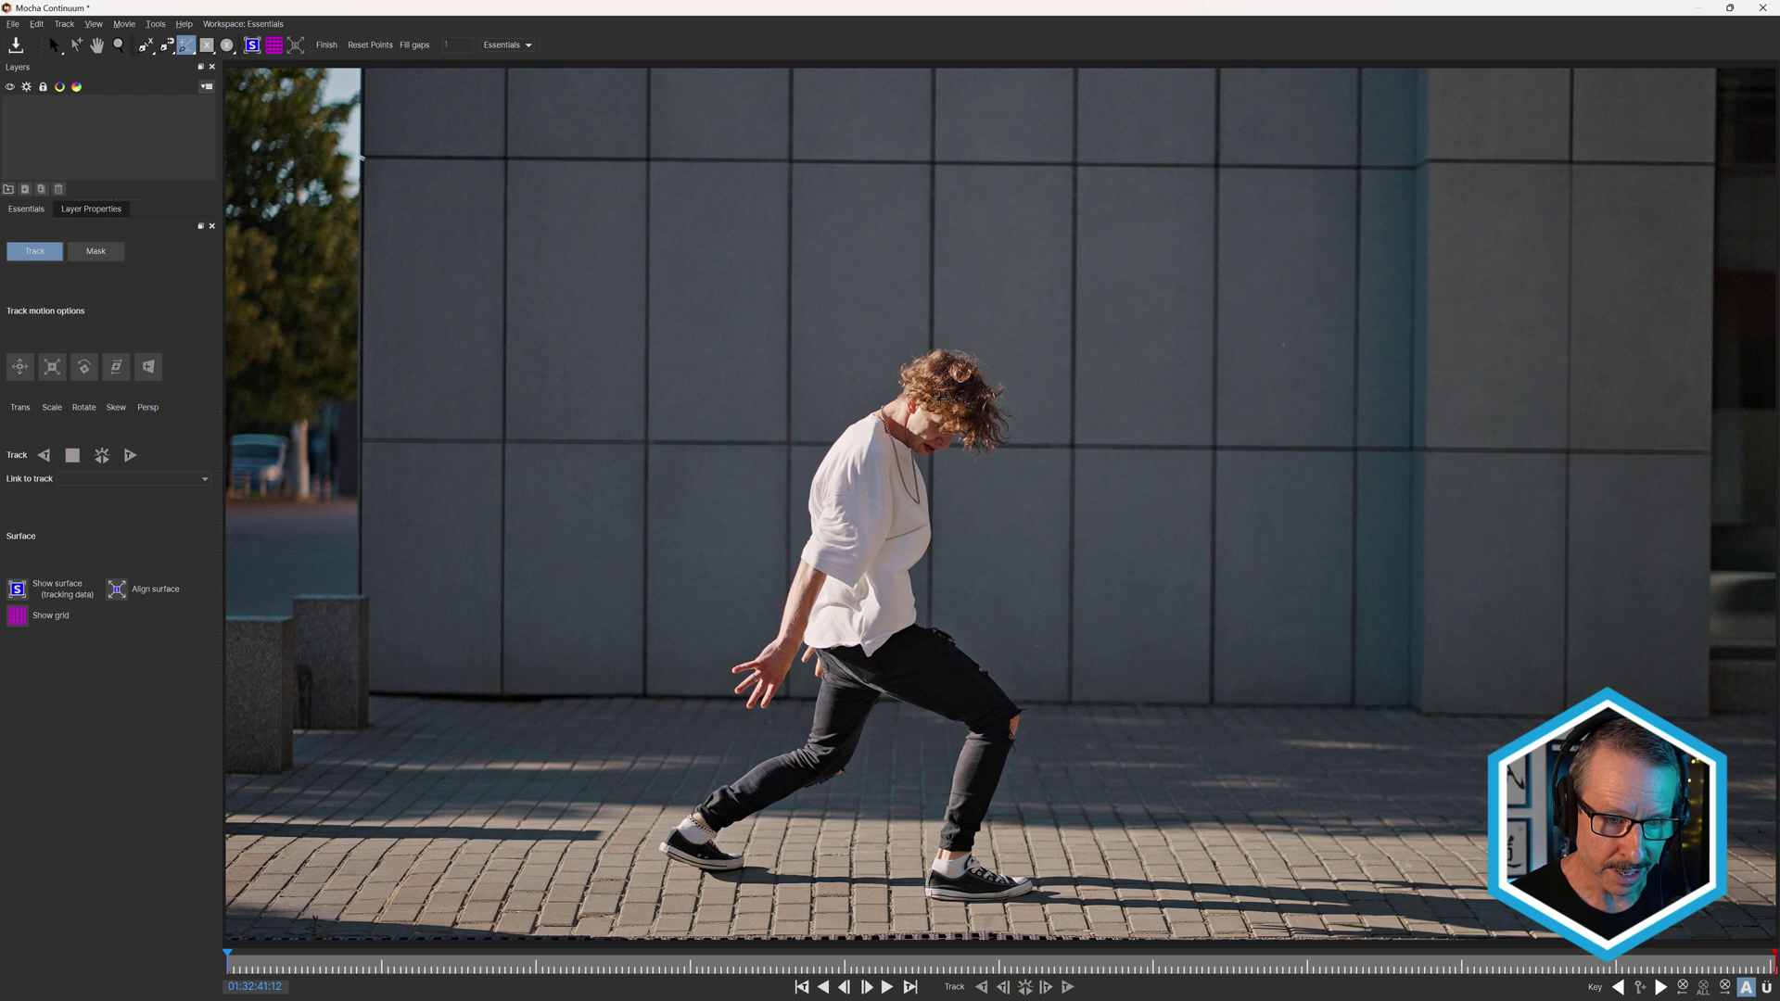
{"action": "left_click", "coordinate": [940, 398]}
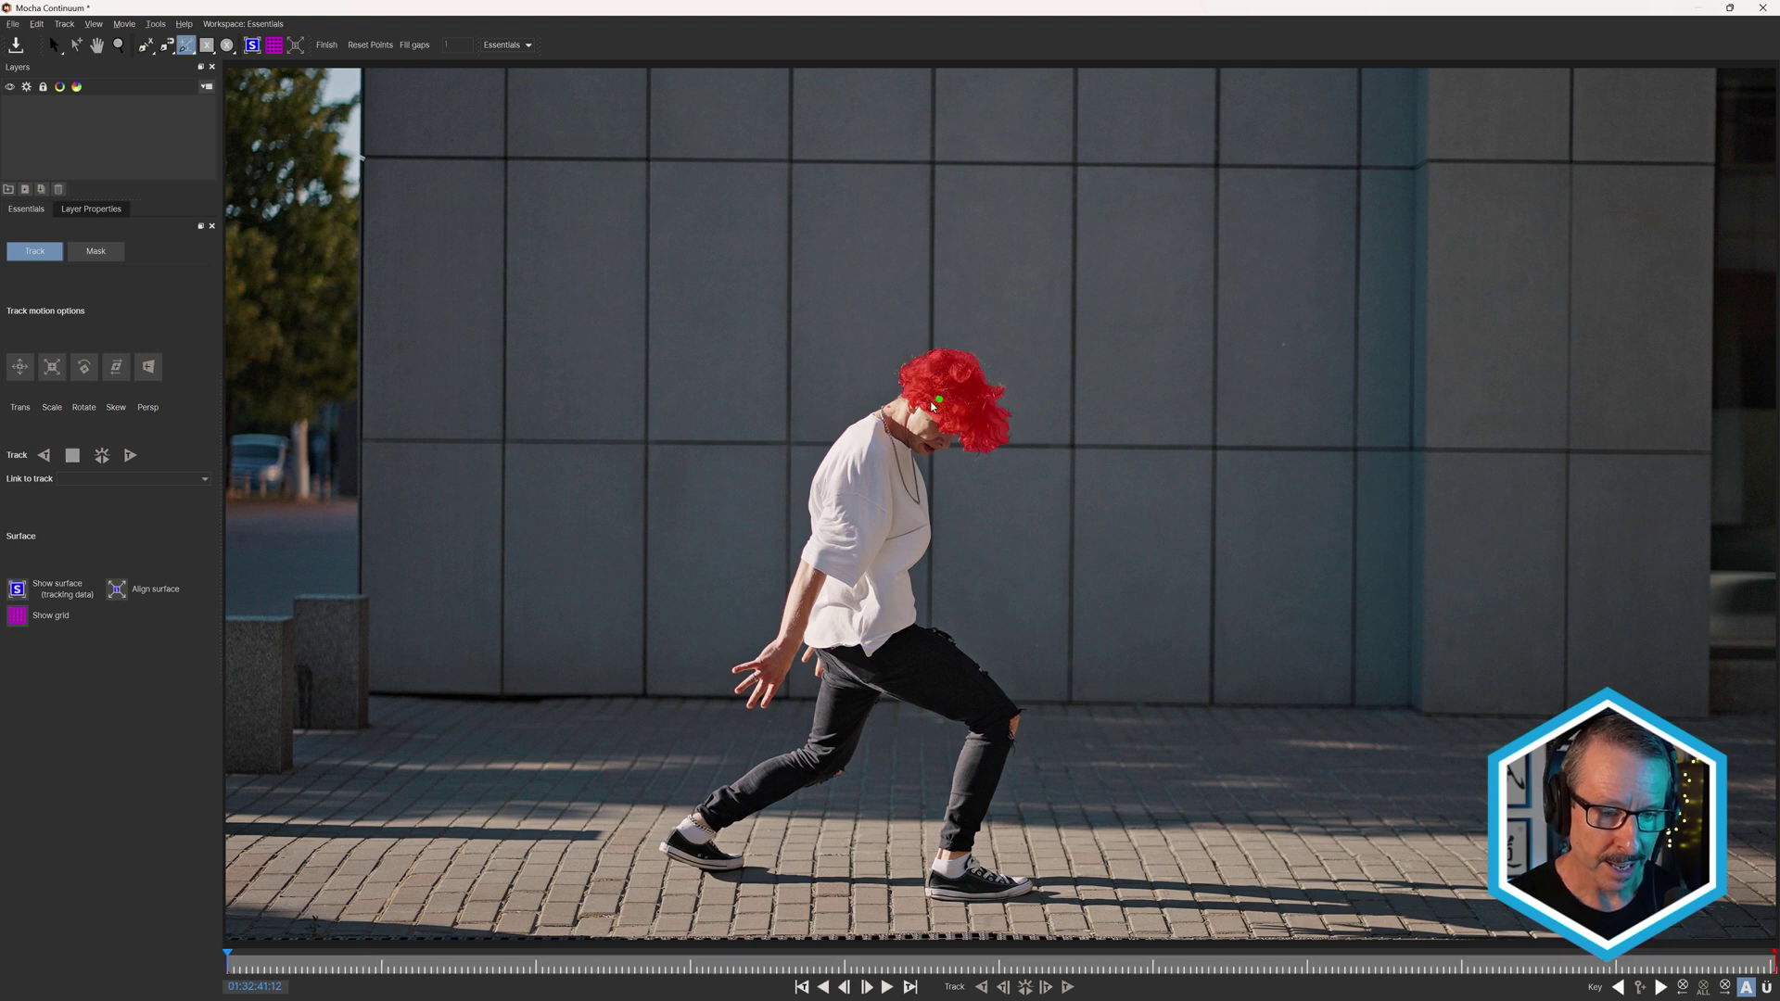
{"action": "left_click", "coordinate": [956, 690]}
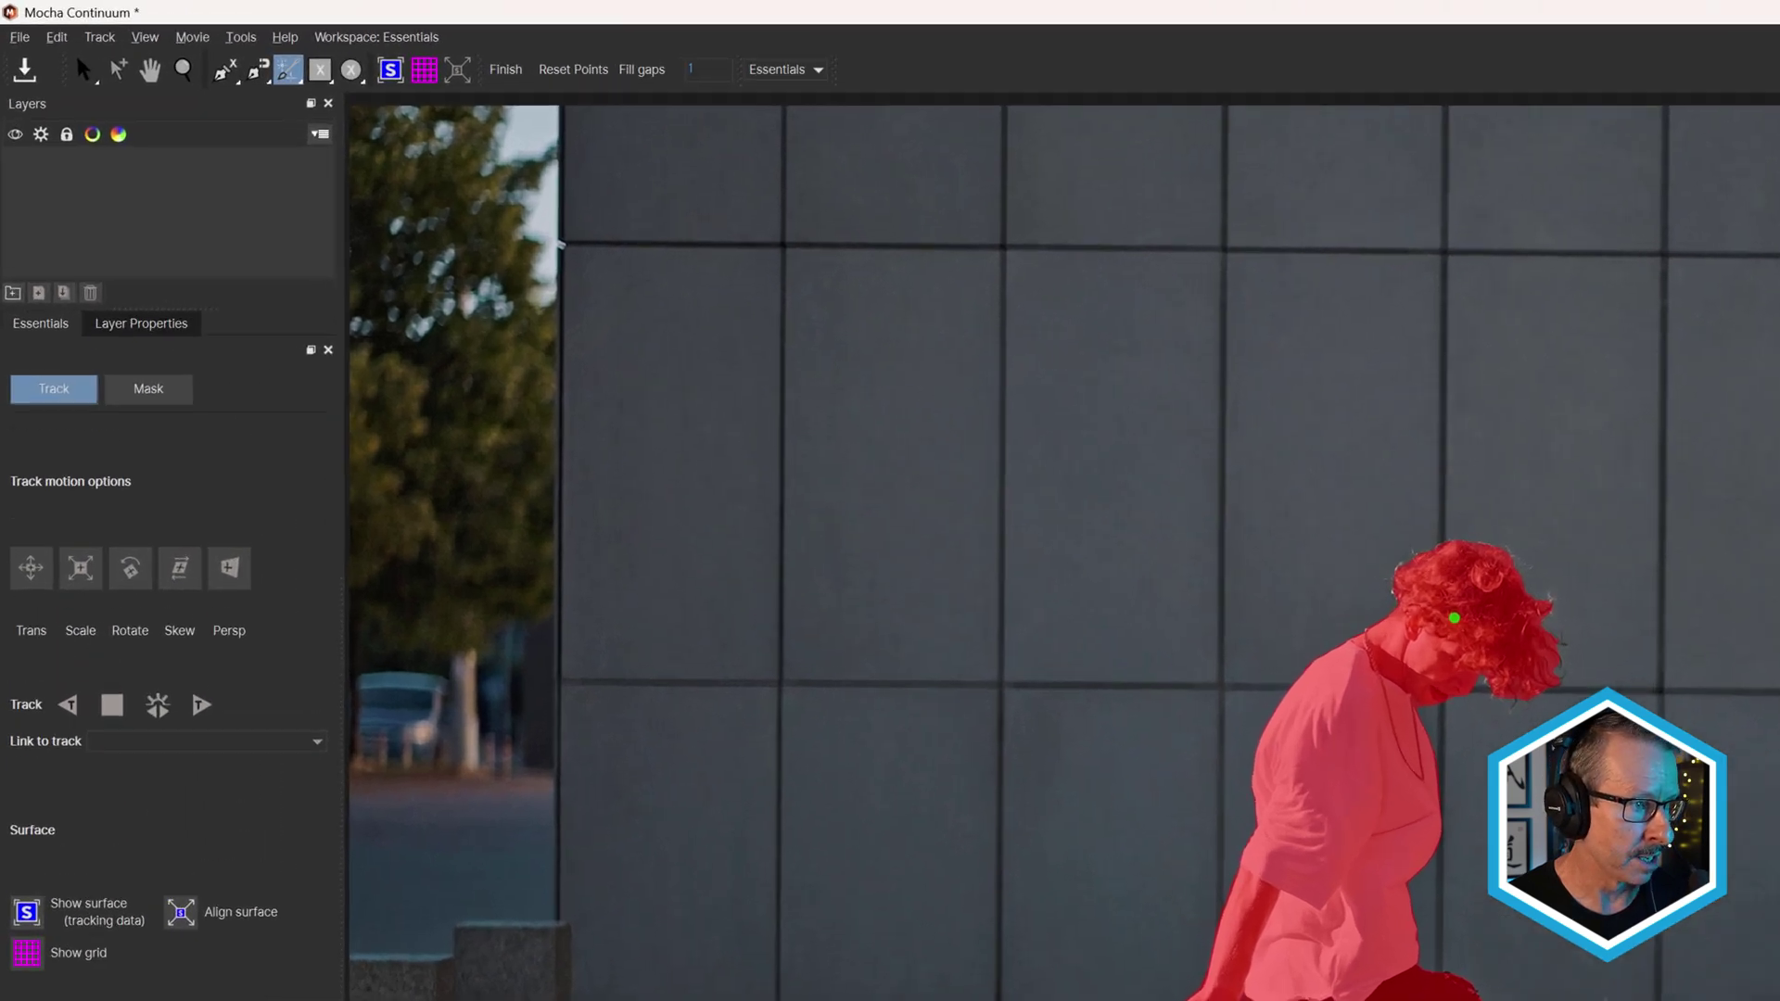
- Finish the dancer selection as a mask layer and render its object matte forwards through the clip
{"action": "left_click", "coordinate": [92, 80]}
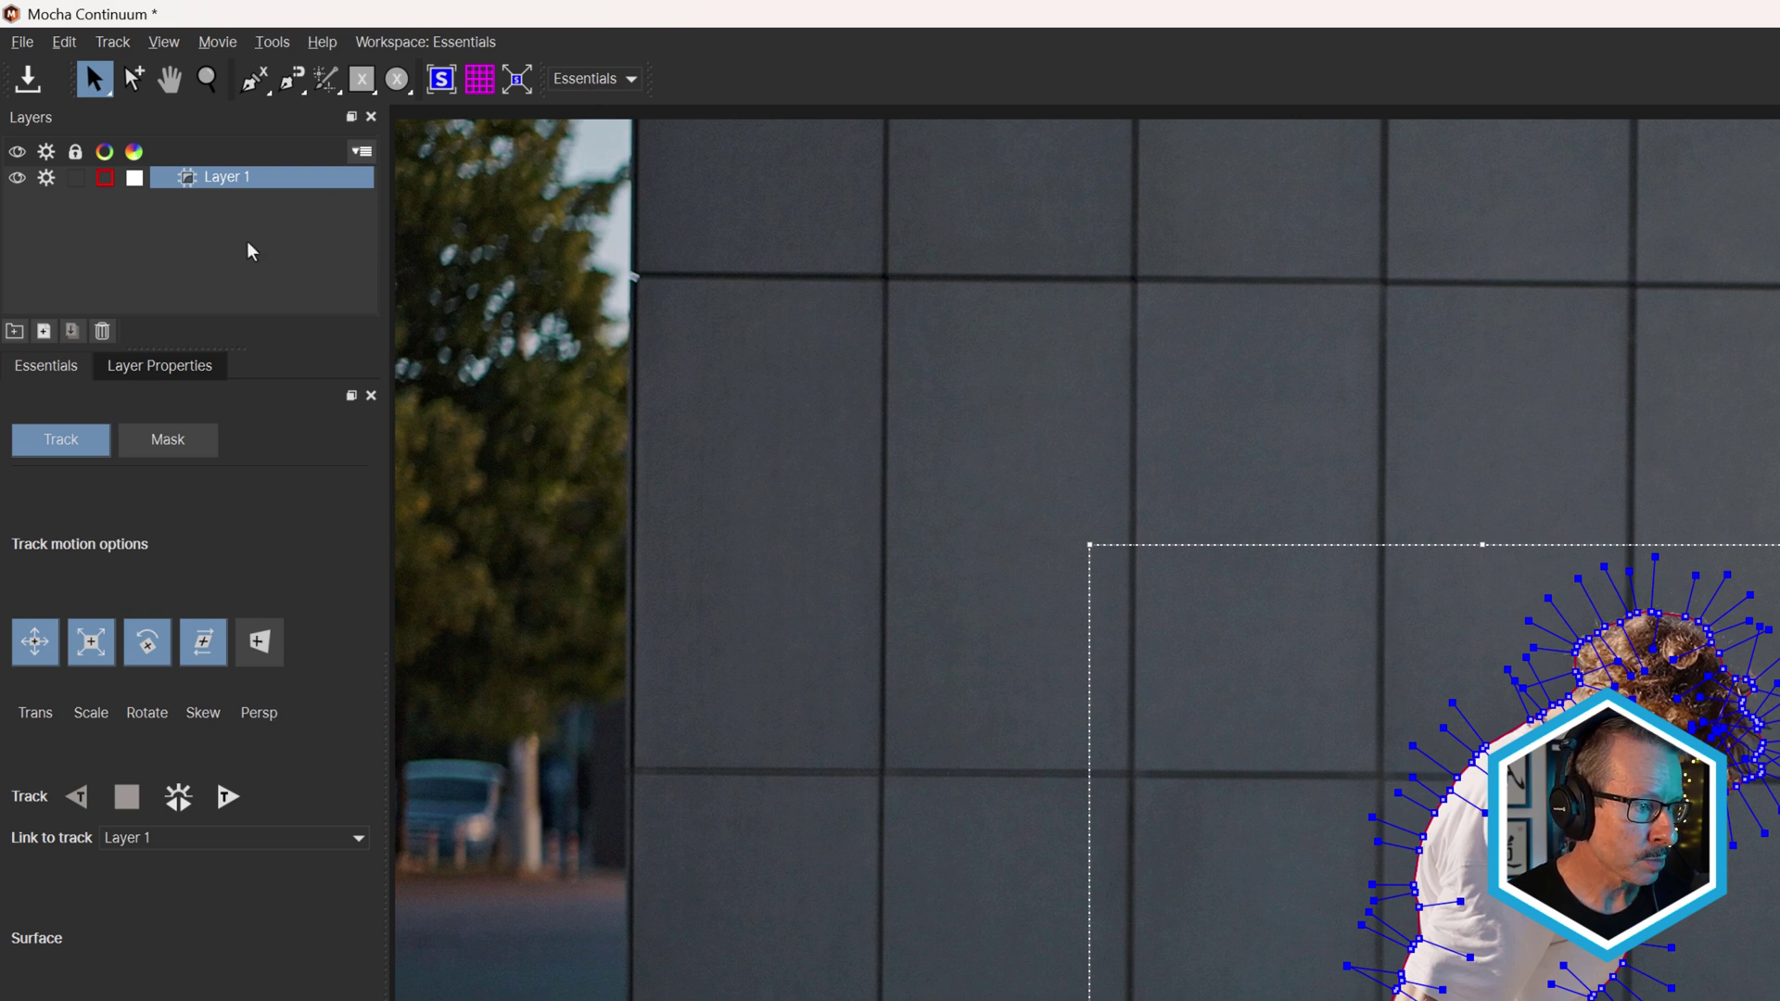
{"action": "left_click", "coordinate": [179, 439]}
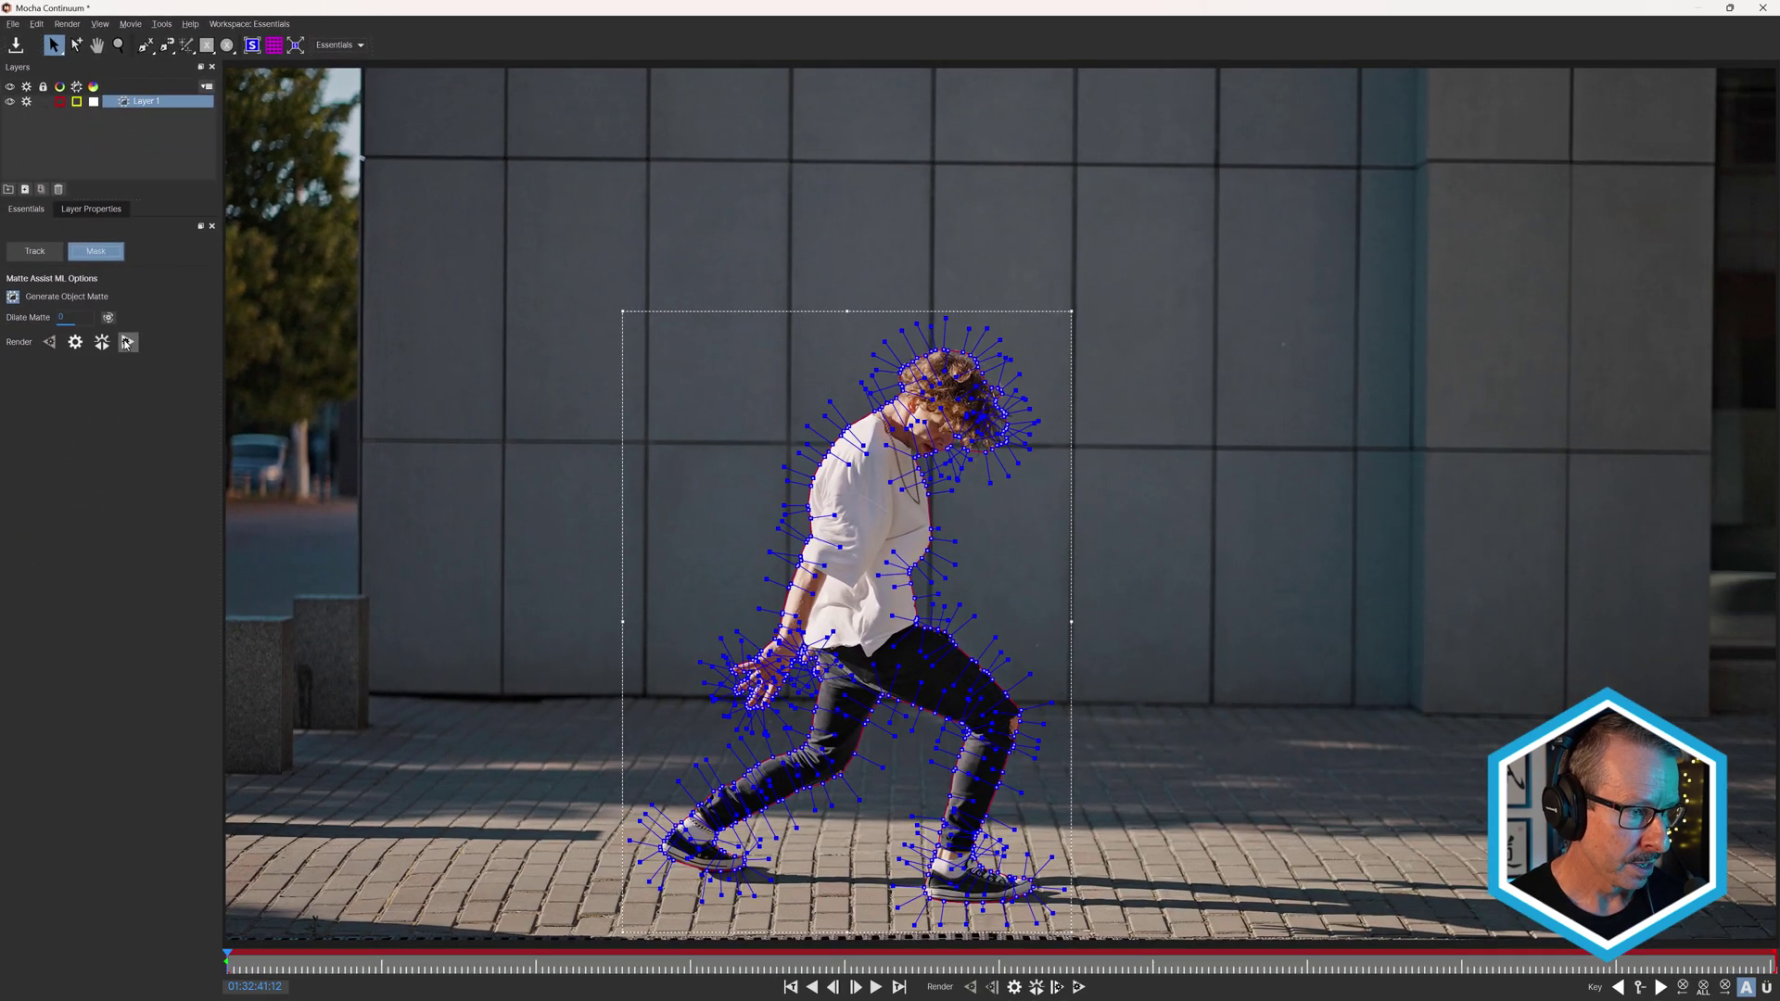
{"action": "left_click", "coordinate": [128, 343]}
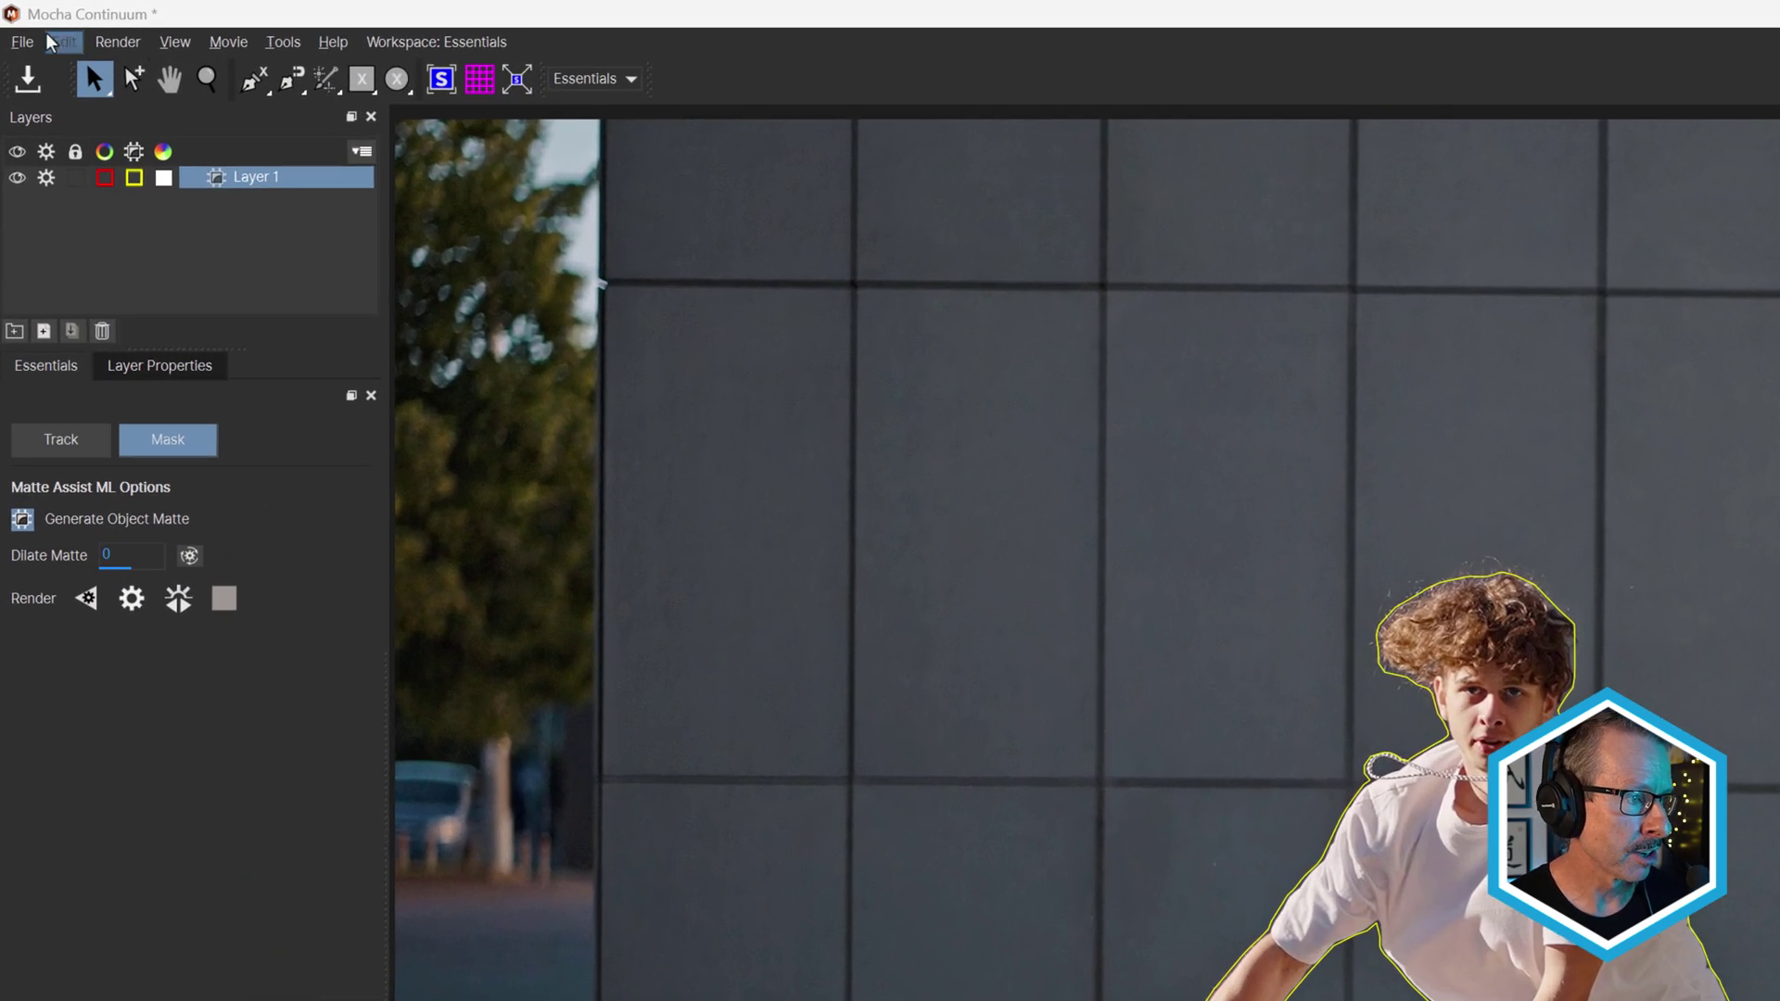
{"action": "left_click", "coordinate": [25, 42]}
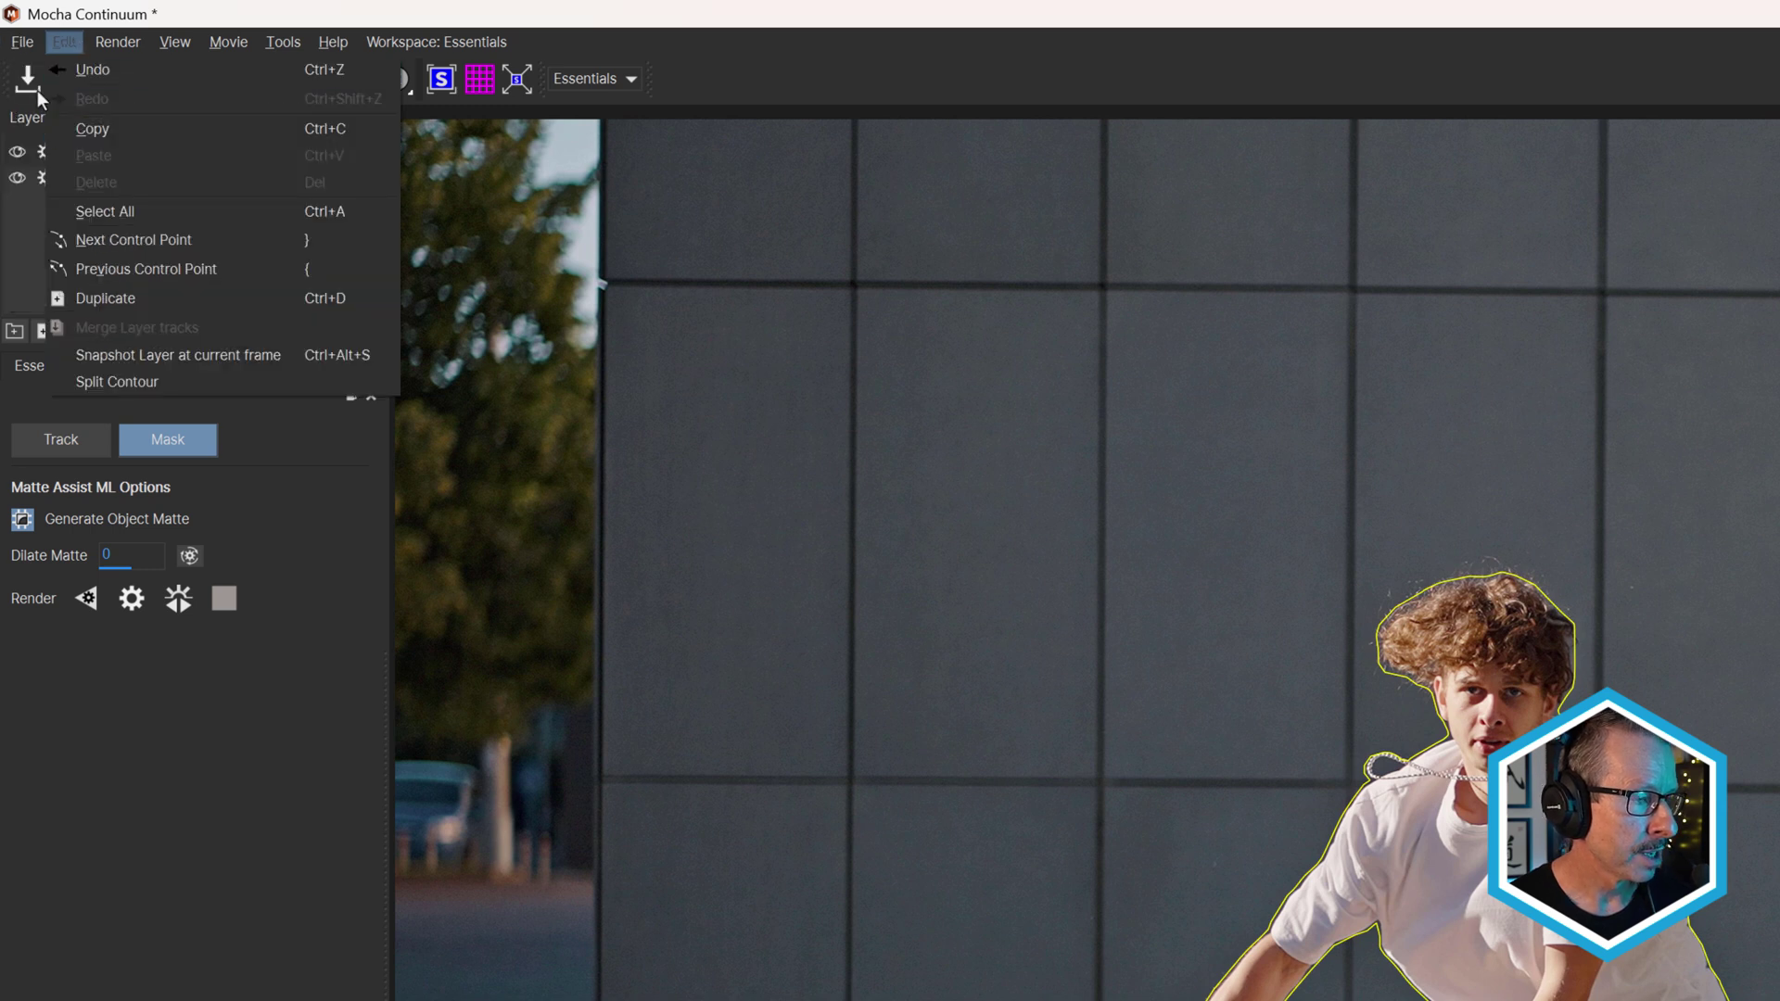
{"action": "left_click", "coordinate": [54, 153]}
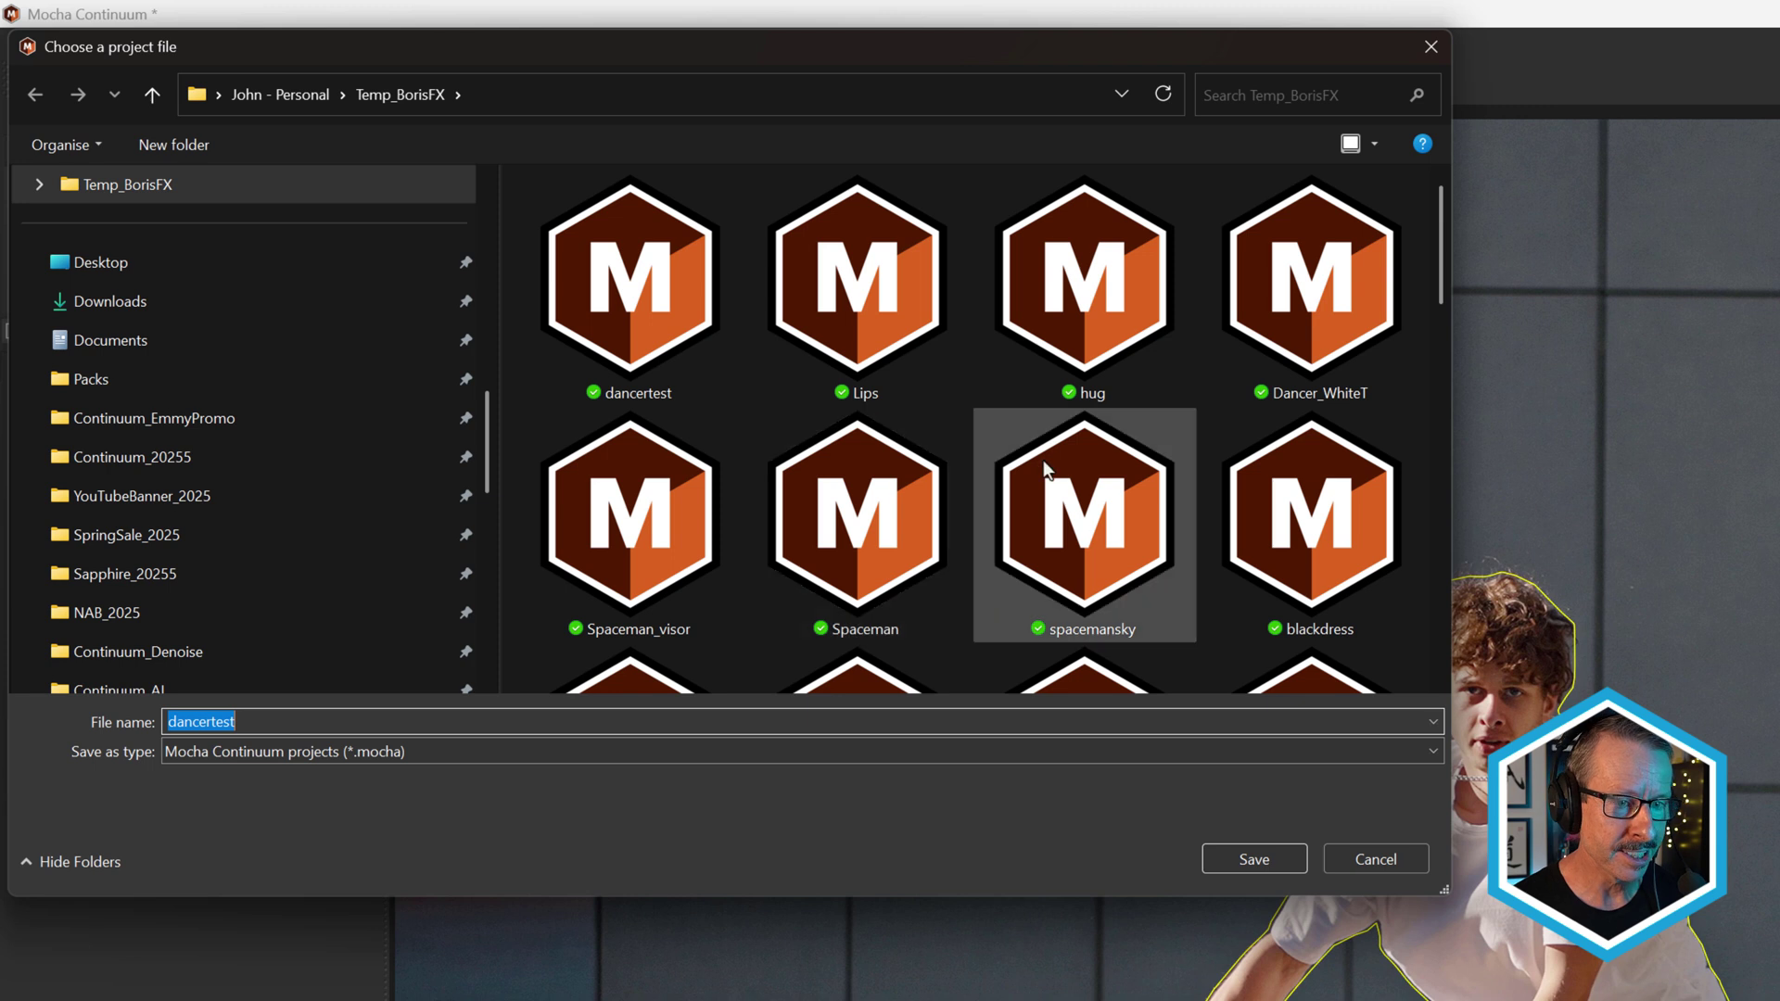
{"action": "scroll", "coordinate": [1045, 468], "scroll_direction": "down", "scroll_amount": 3}
{"action": "scroll", "coordinate": [1029, 478], "scroll_direction": "up", "scroll_amount": 3}
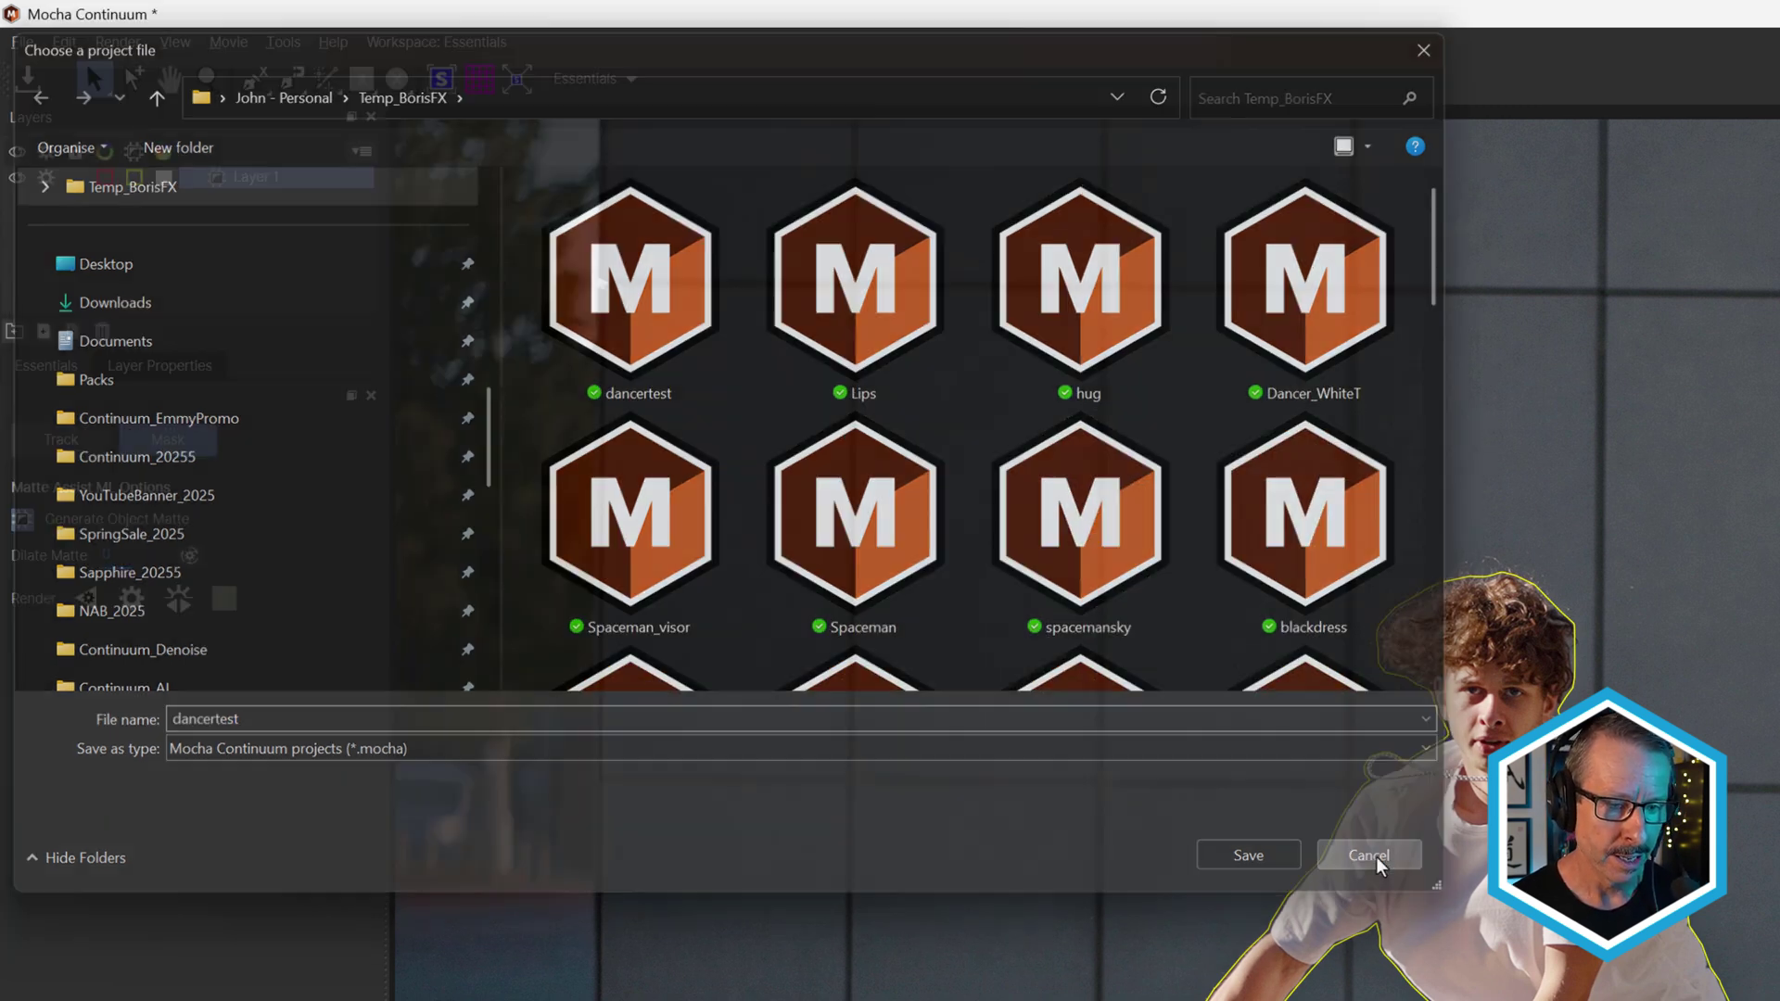
{"action": "left_click", "coordinate": [1378, 861]}
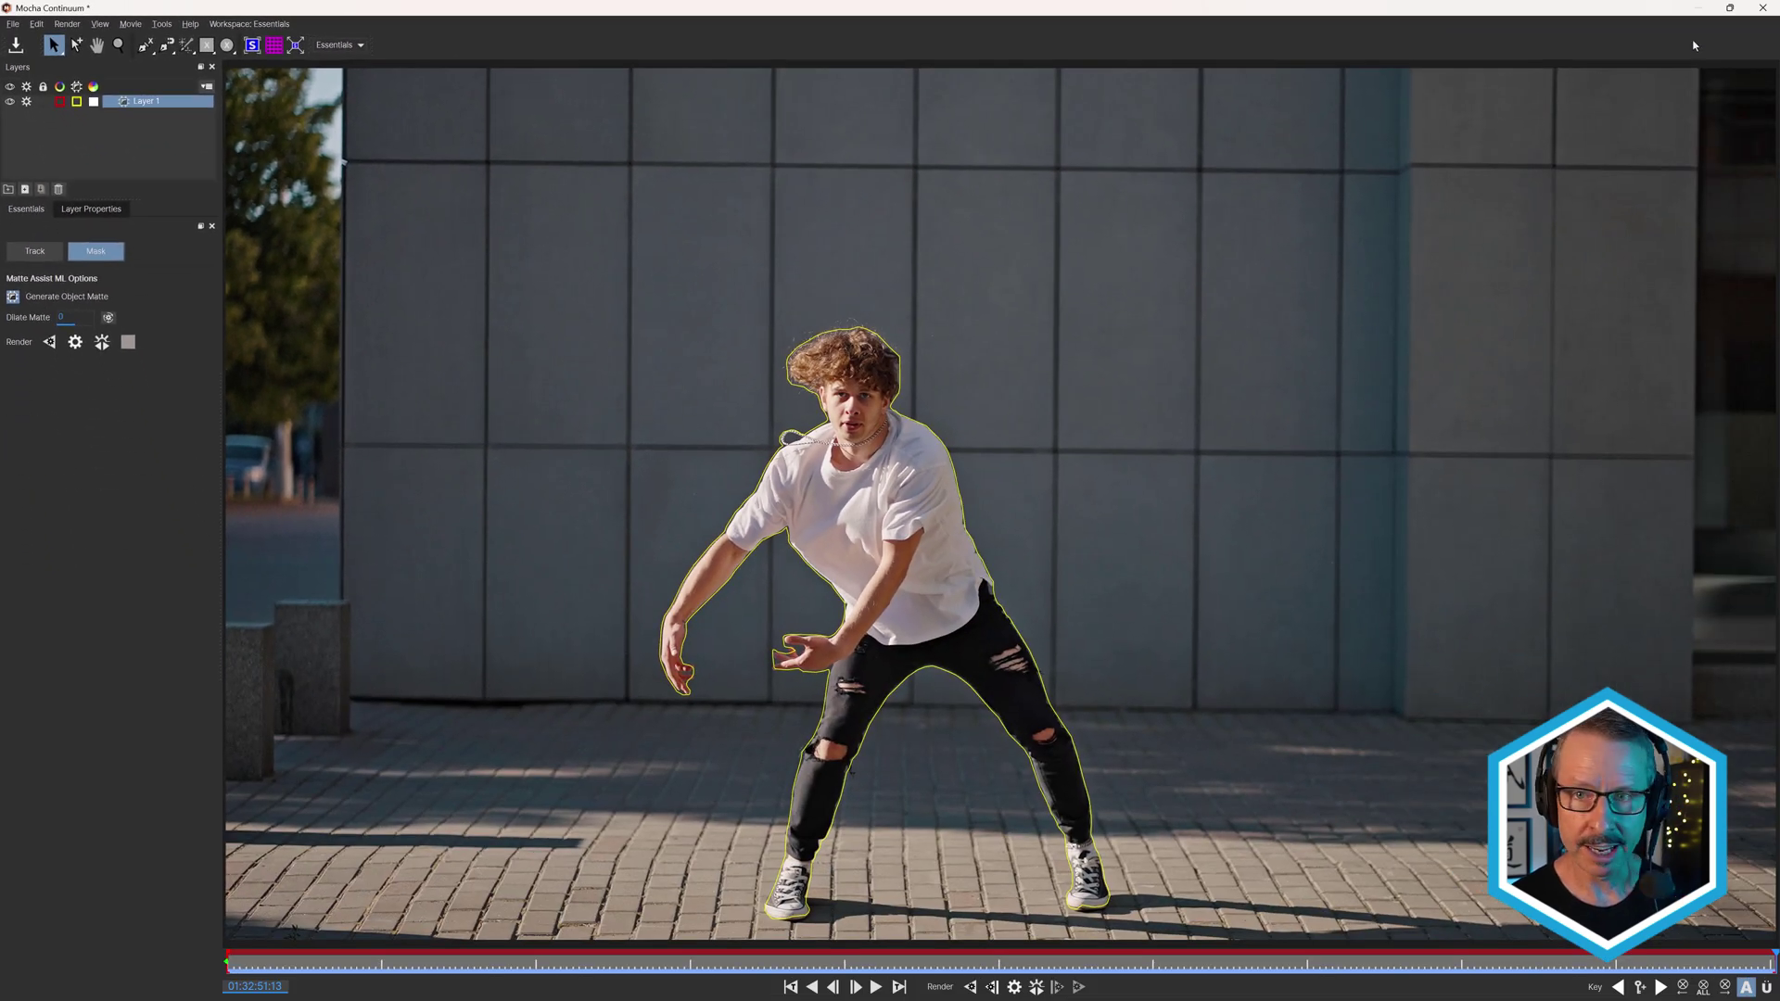
- Close Mocha with its changes saved, return to After Effects and invert the mask in the Audio Visualizer effect
{"action": "left_click", "coordinate": [1762, 8]}
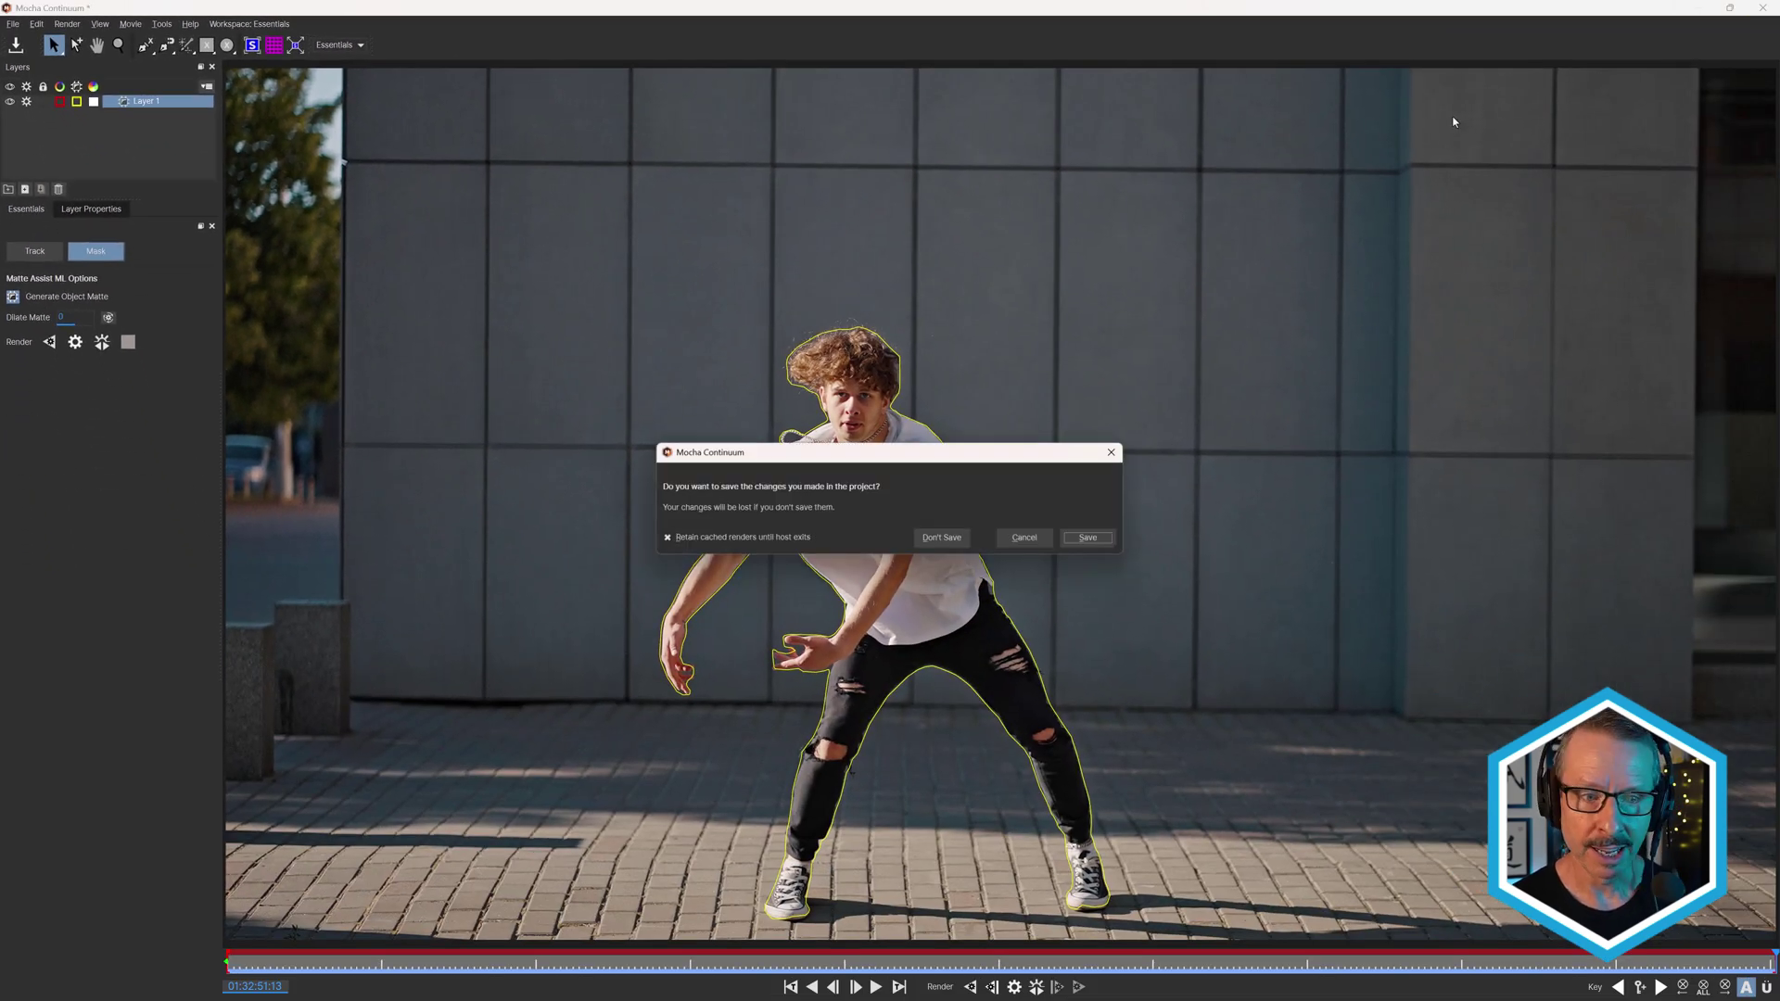
{"action": "left_click", "coordinate": [1092, 540]}
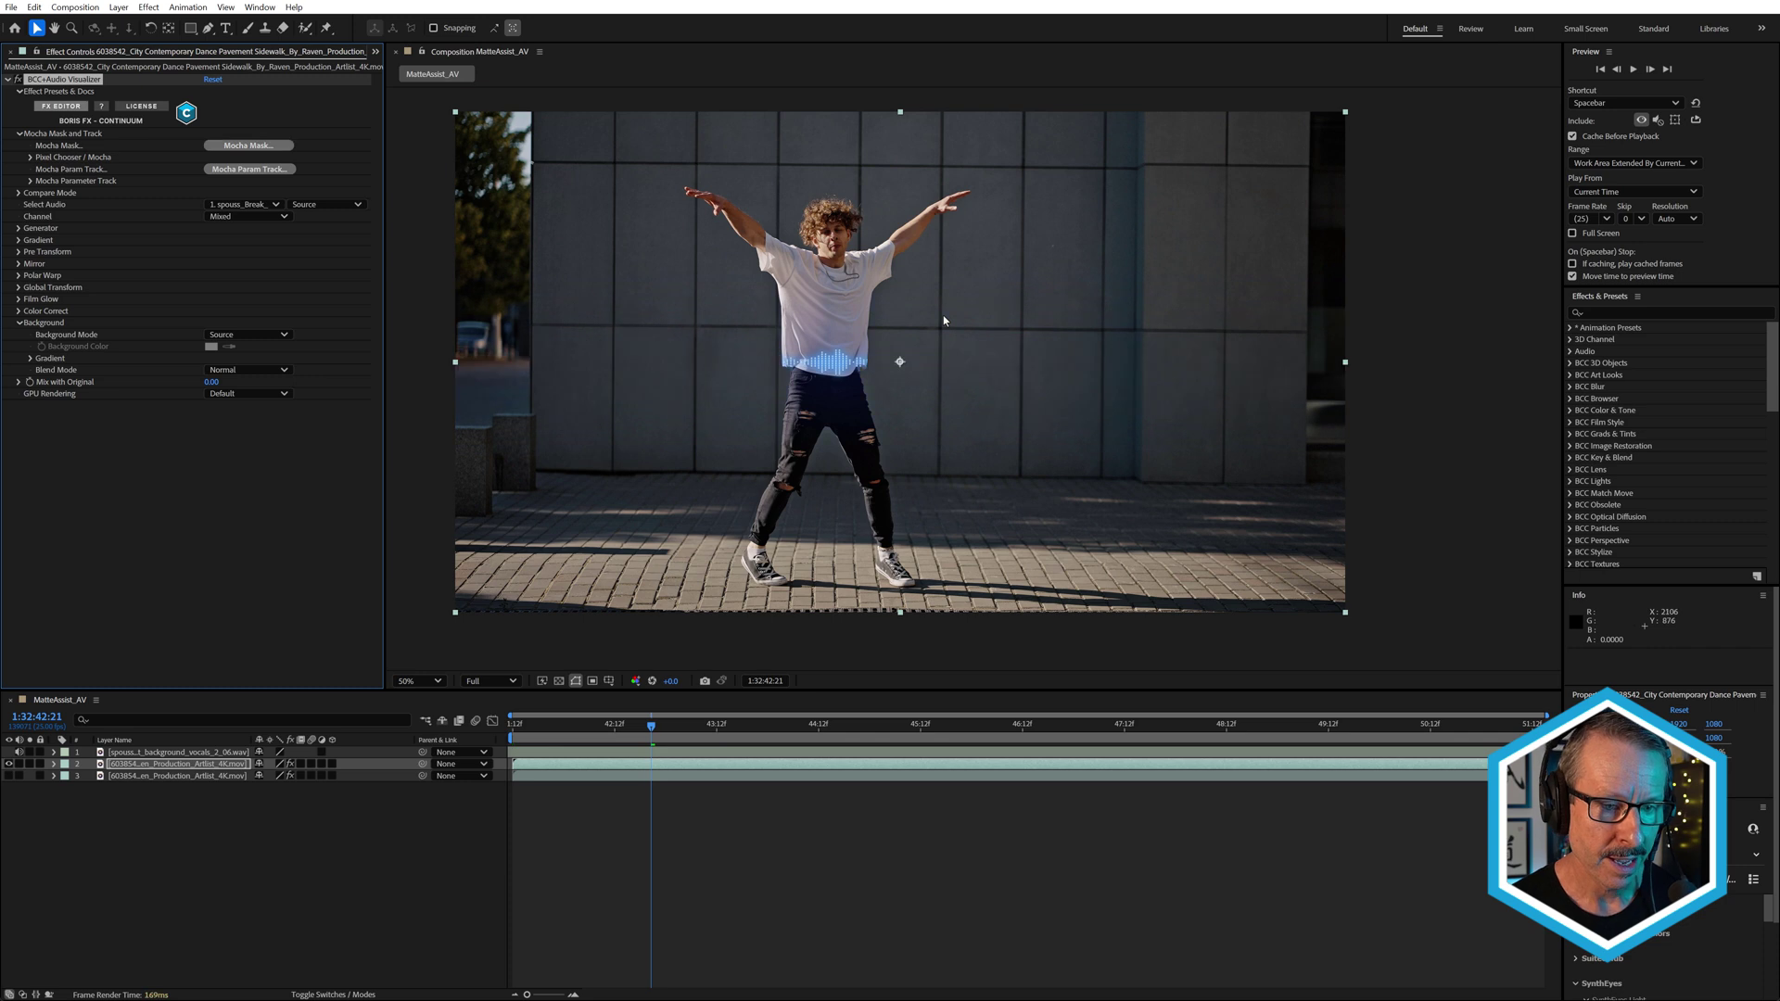
{"action": "key", "text": "period"}
{"action": "key", "text": "comma"}
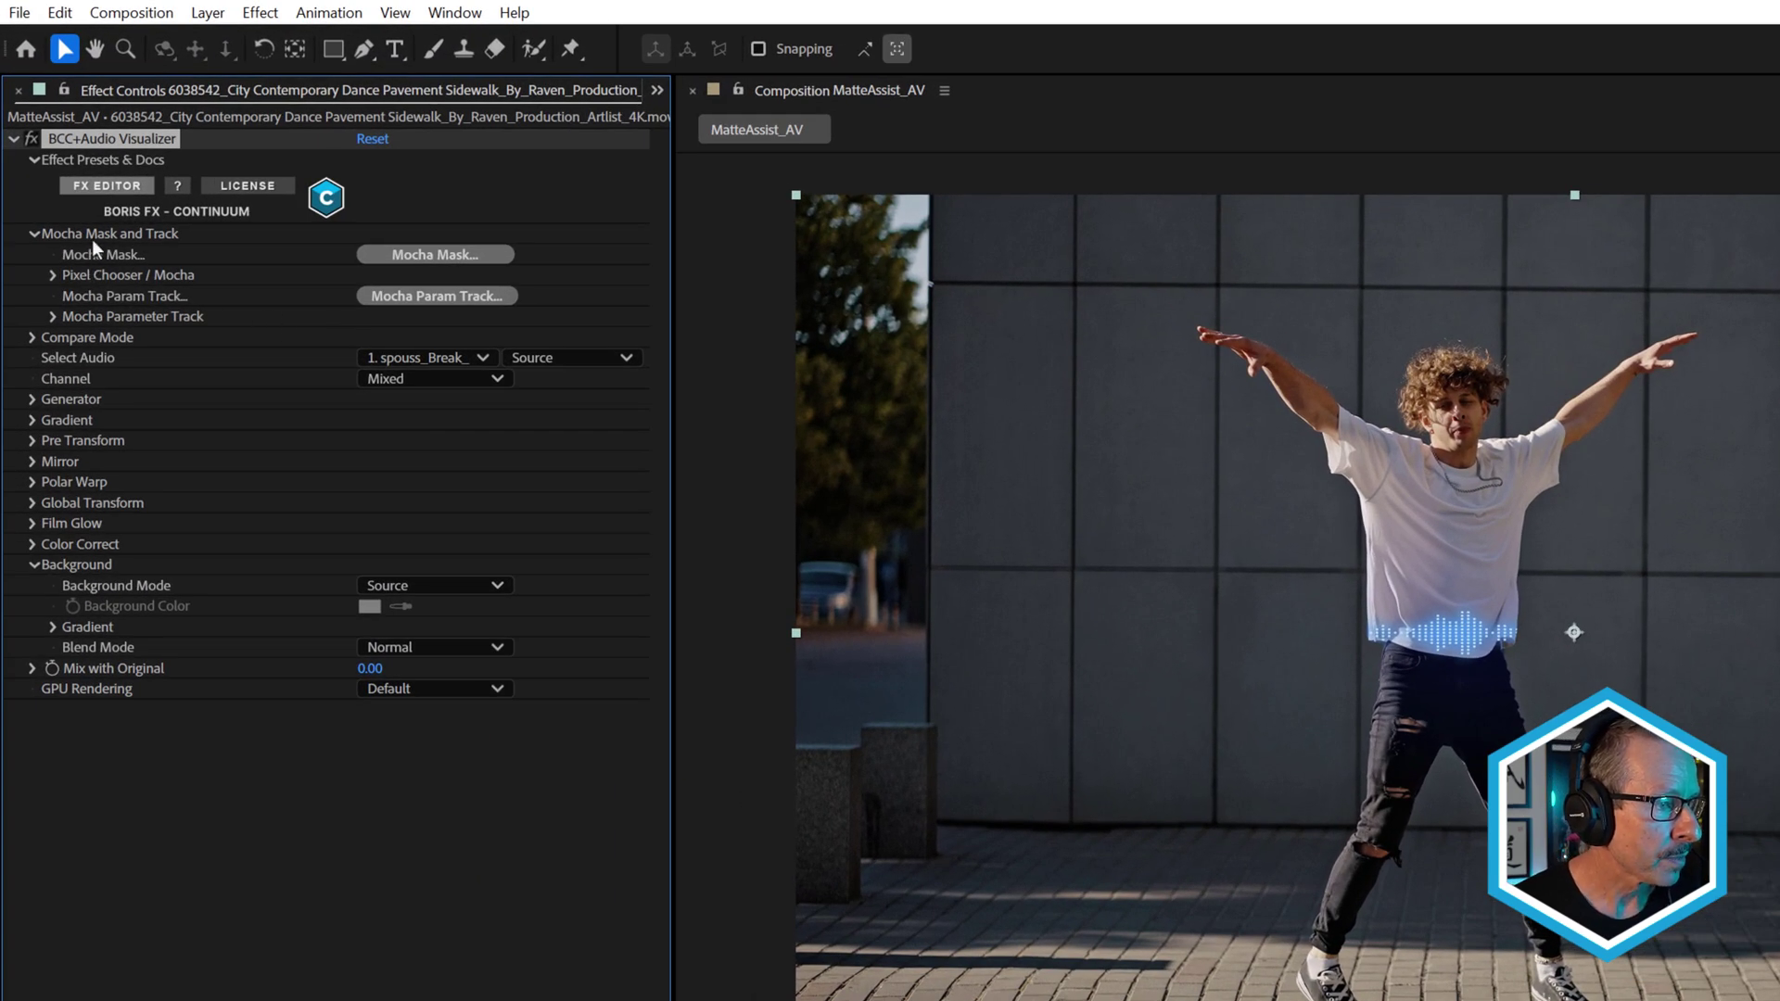
{"action": "left_click", "coordinate": [53, 275]}
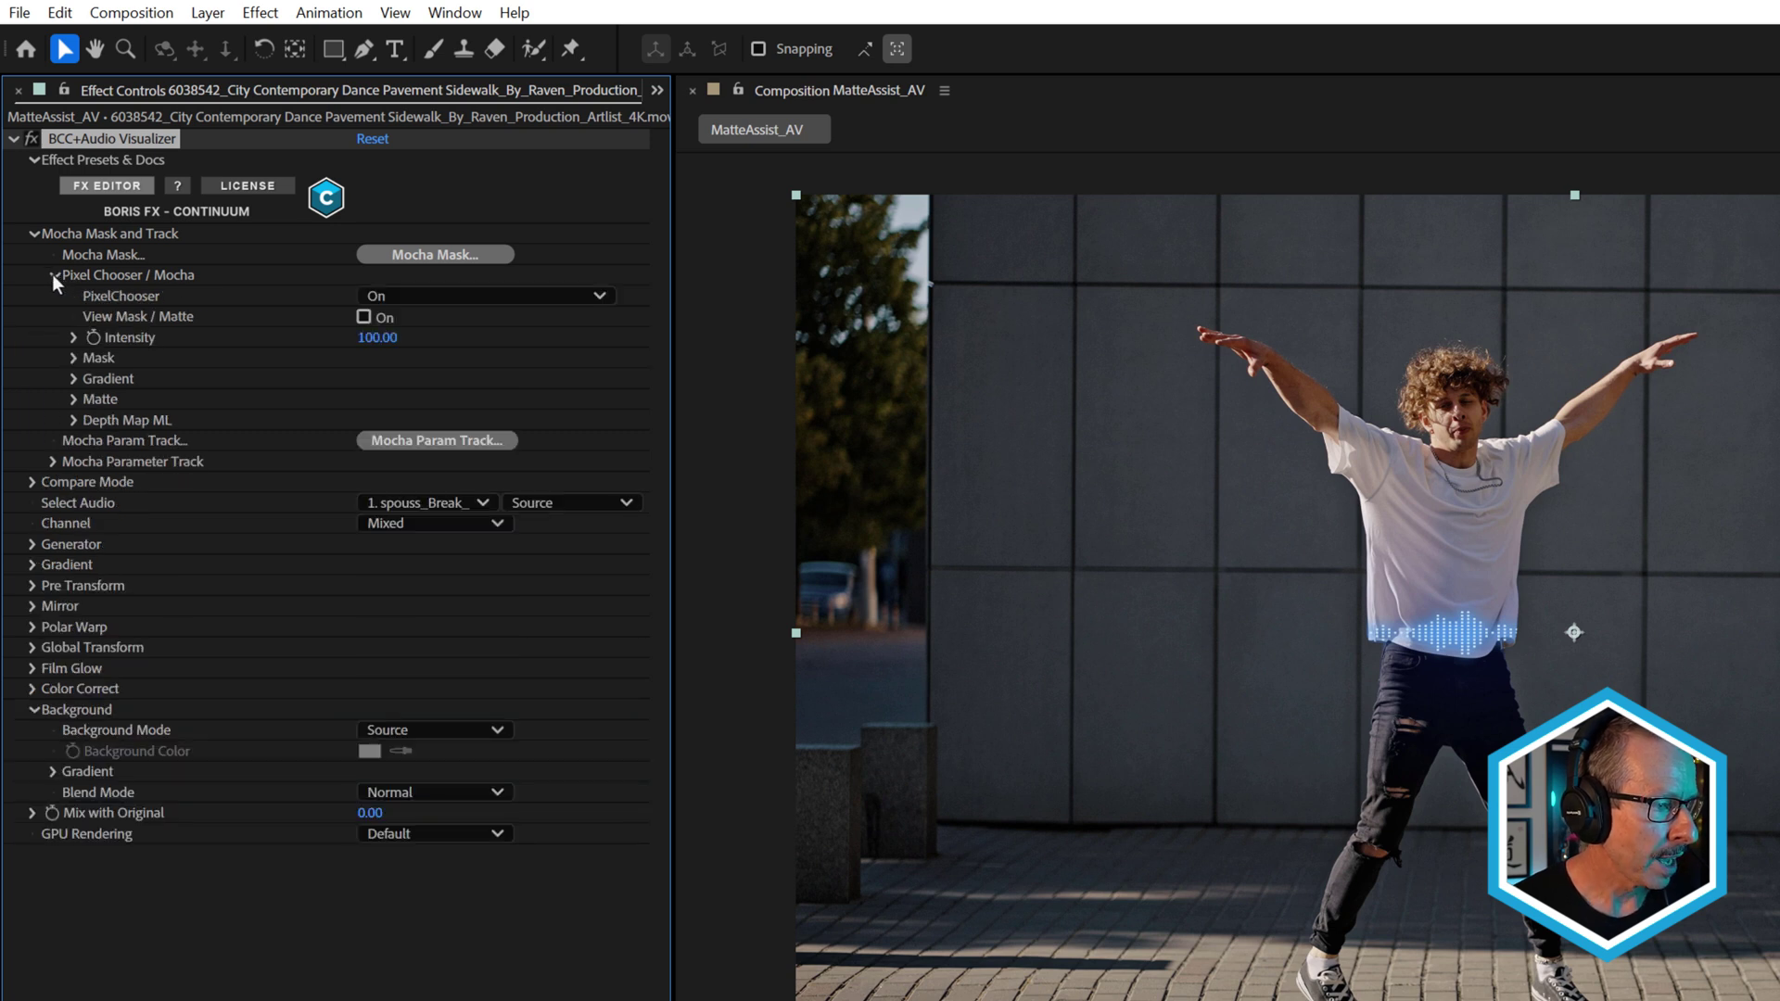
{"action": "left_click", "coordinate": [73, 357]}
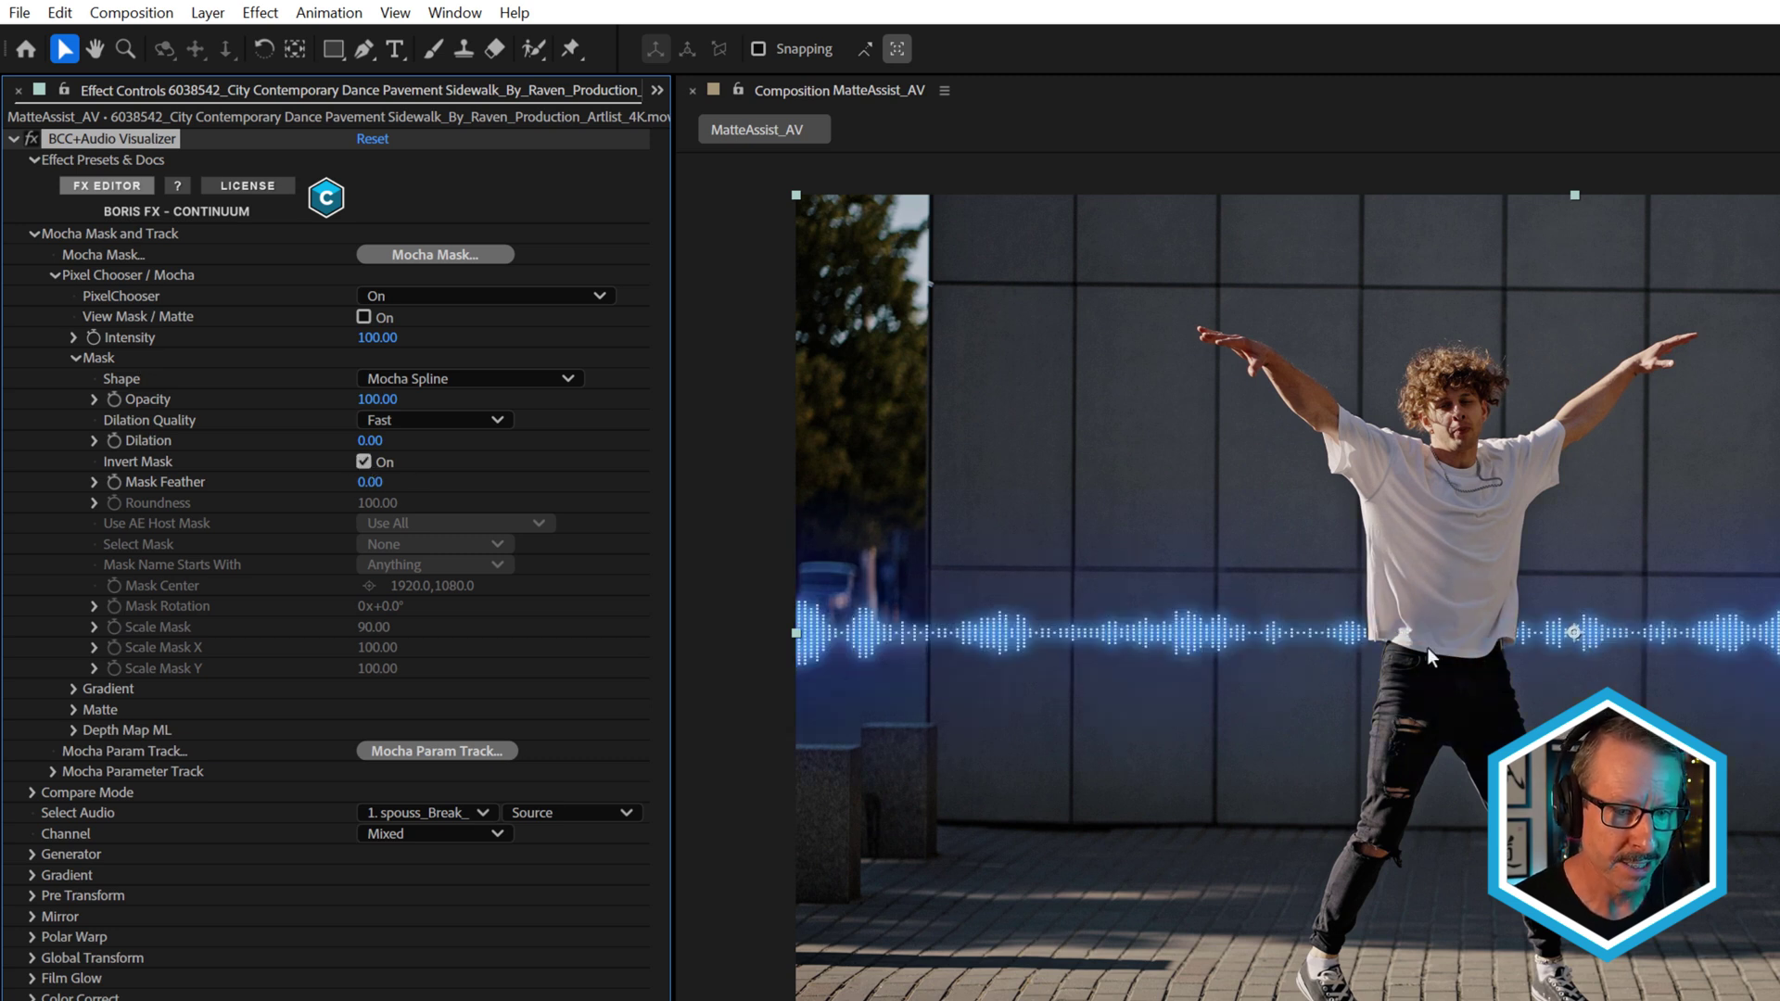
- Refine the mask edge with a Dilation of -6, Dilation Quality High and a Mask Feather of 5
{"action": "scroll", "coordinate": [1422, 642], "scroll_direction": "up", "scroll_amount": 5}
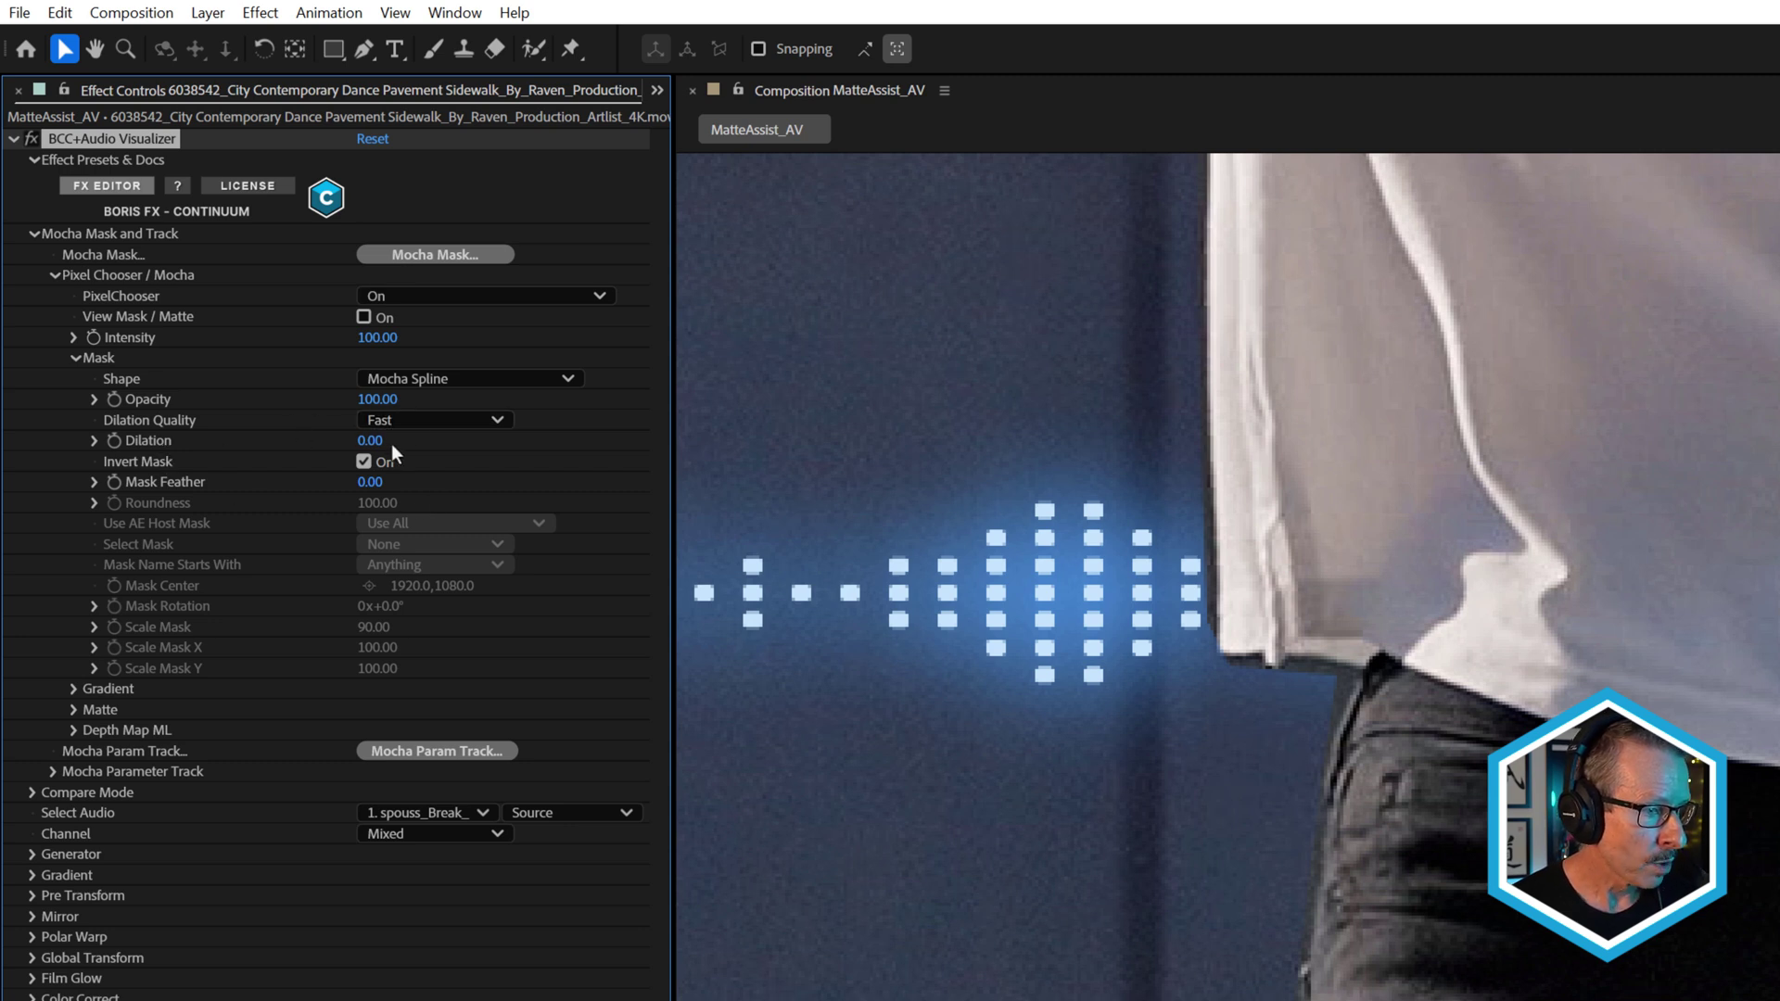
{"action": "left_click_drag", "start_coordinate": [371, 444], "coordinate": [380, 453]}
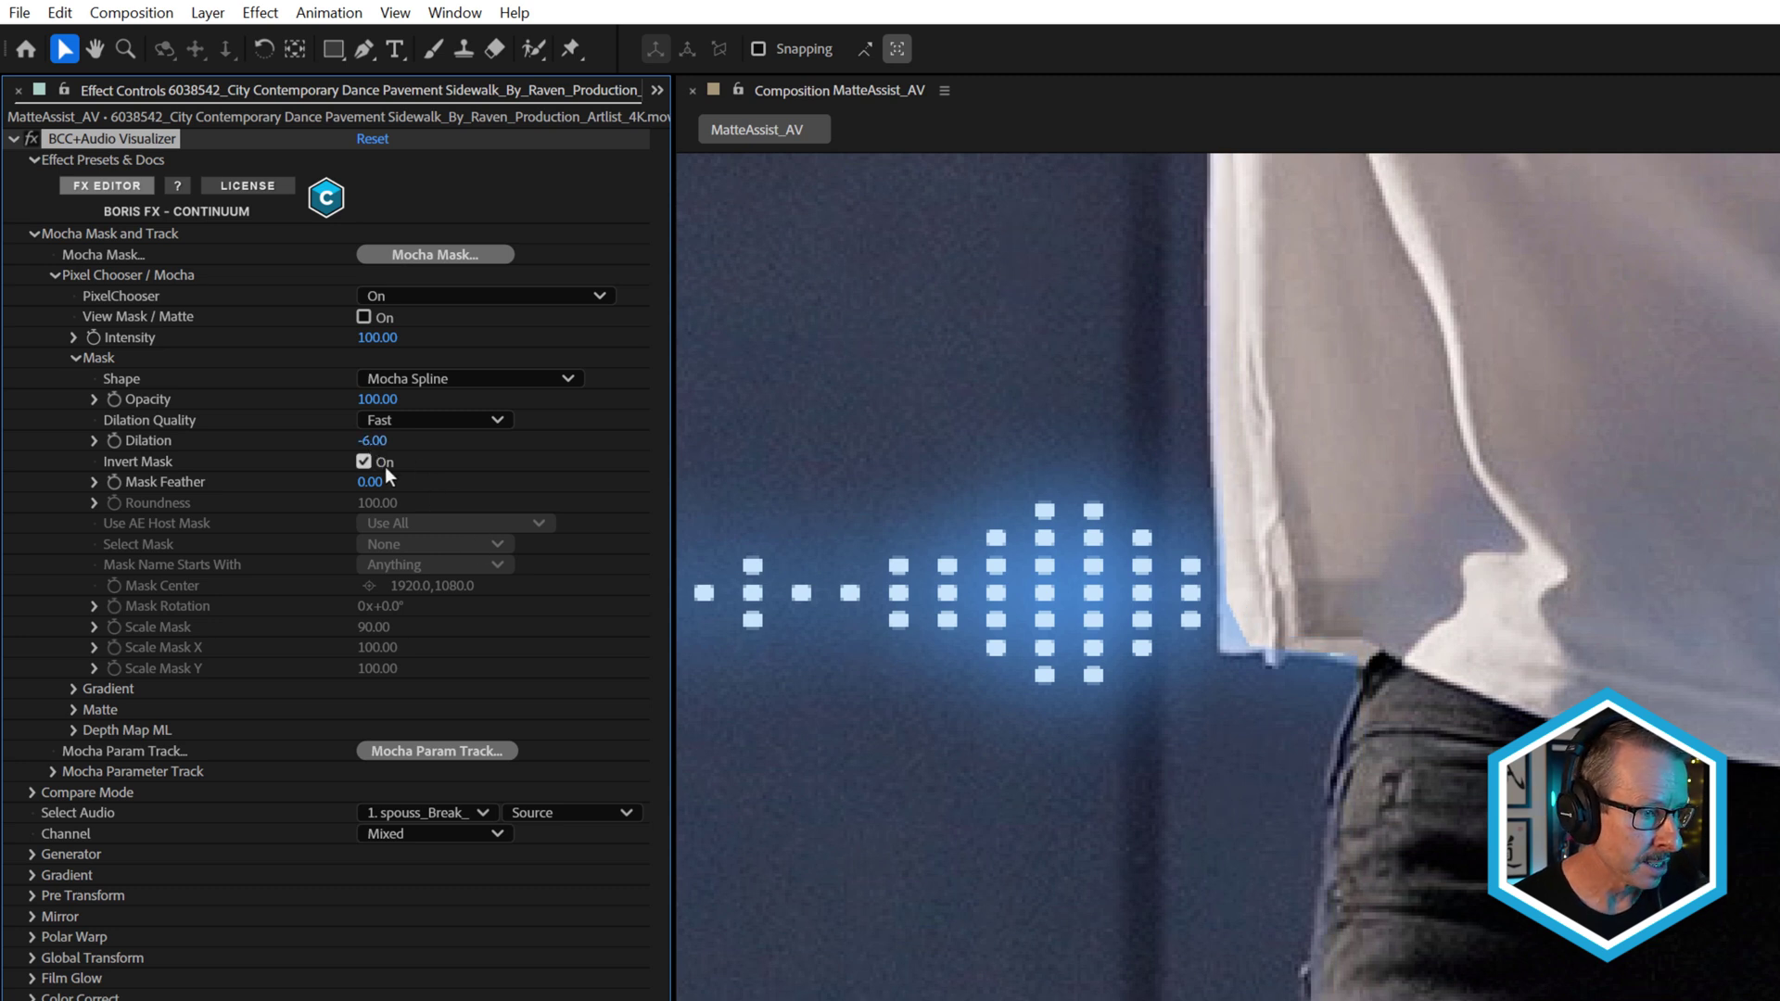
{"action": "left_click", "coordinate": [420, 420]}
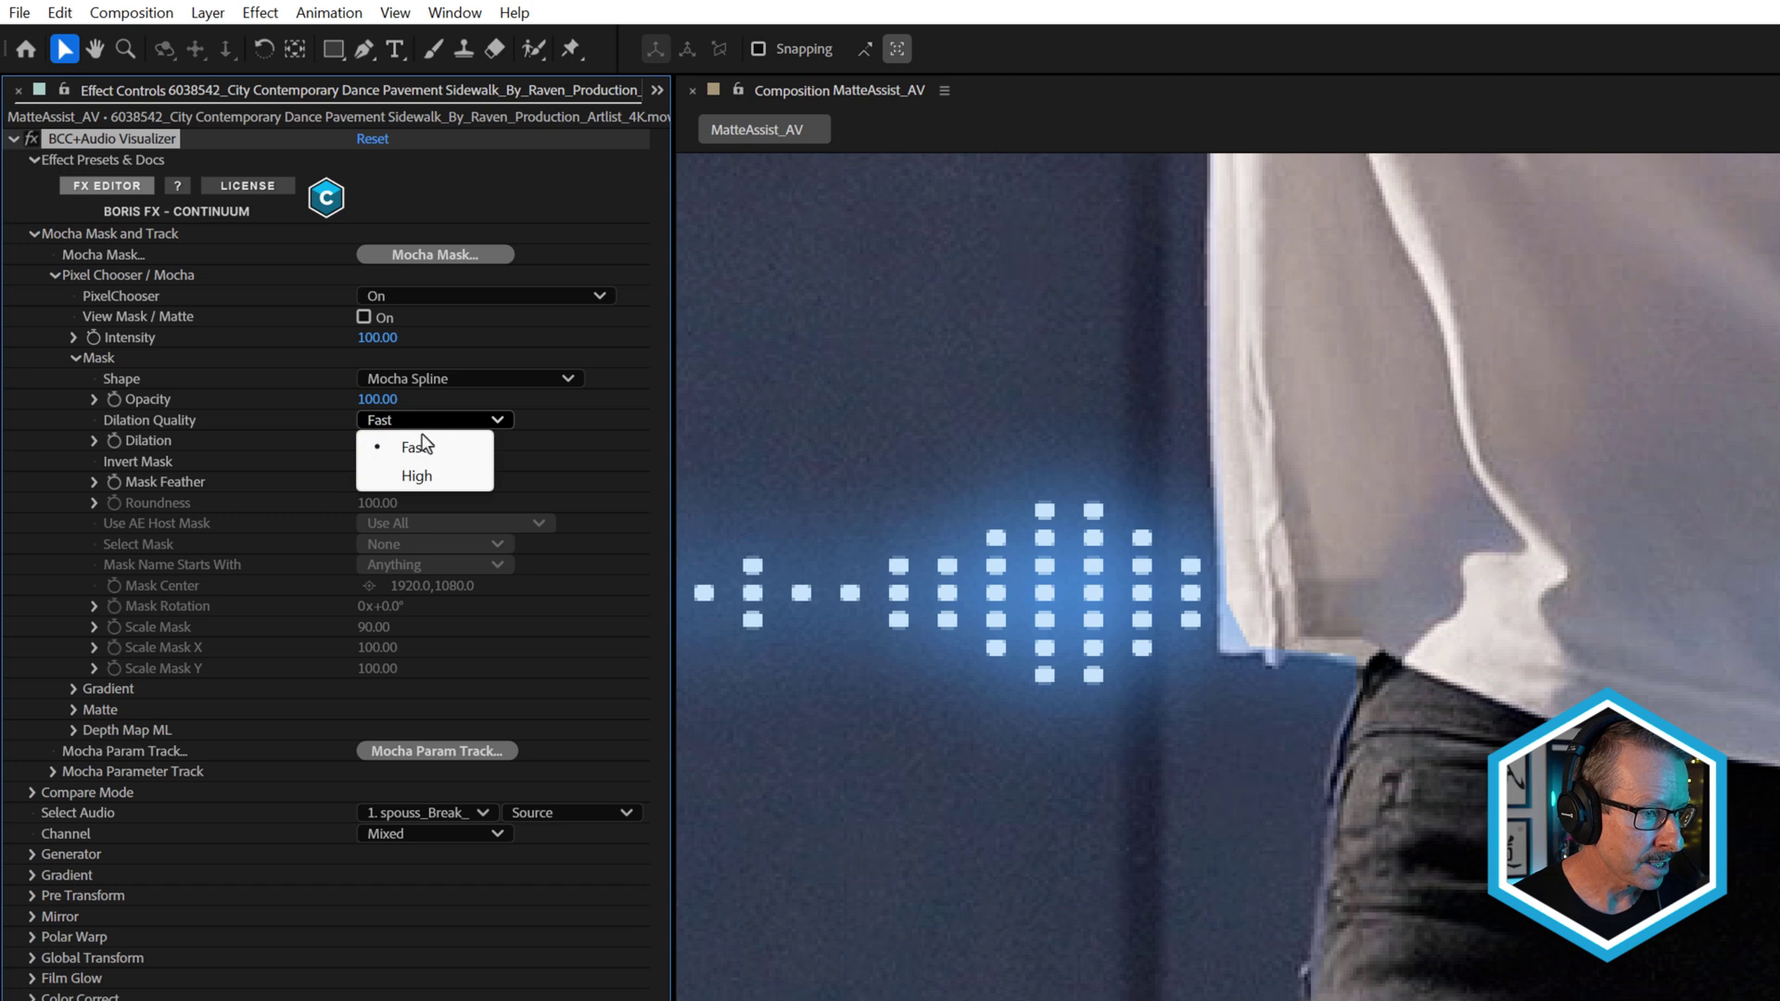
{"action": "left_click", "coordinate": [428, 477]}
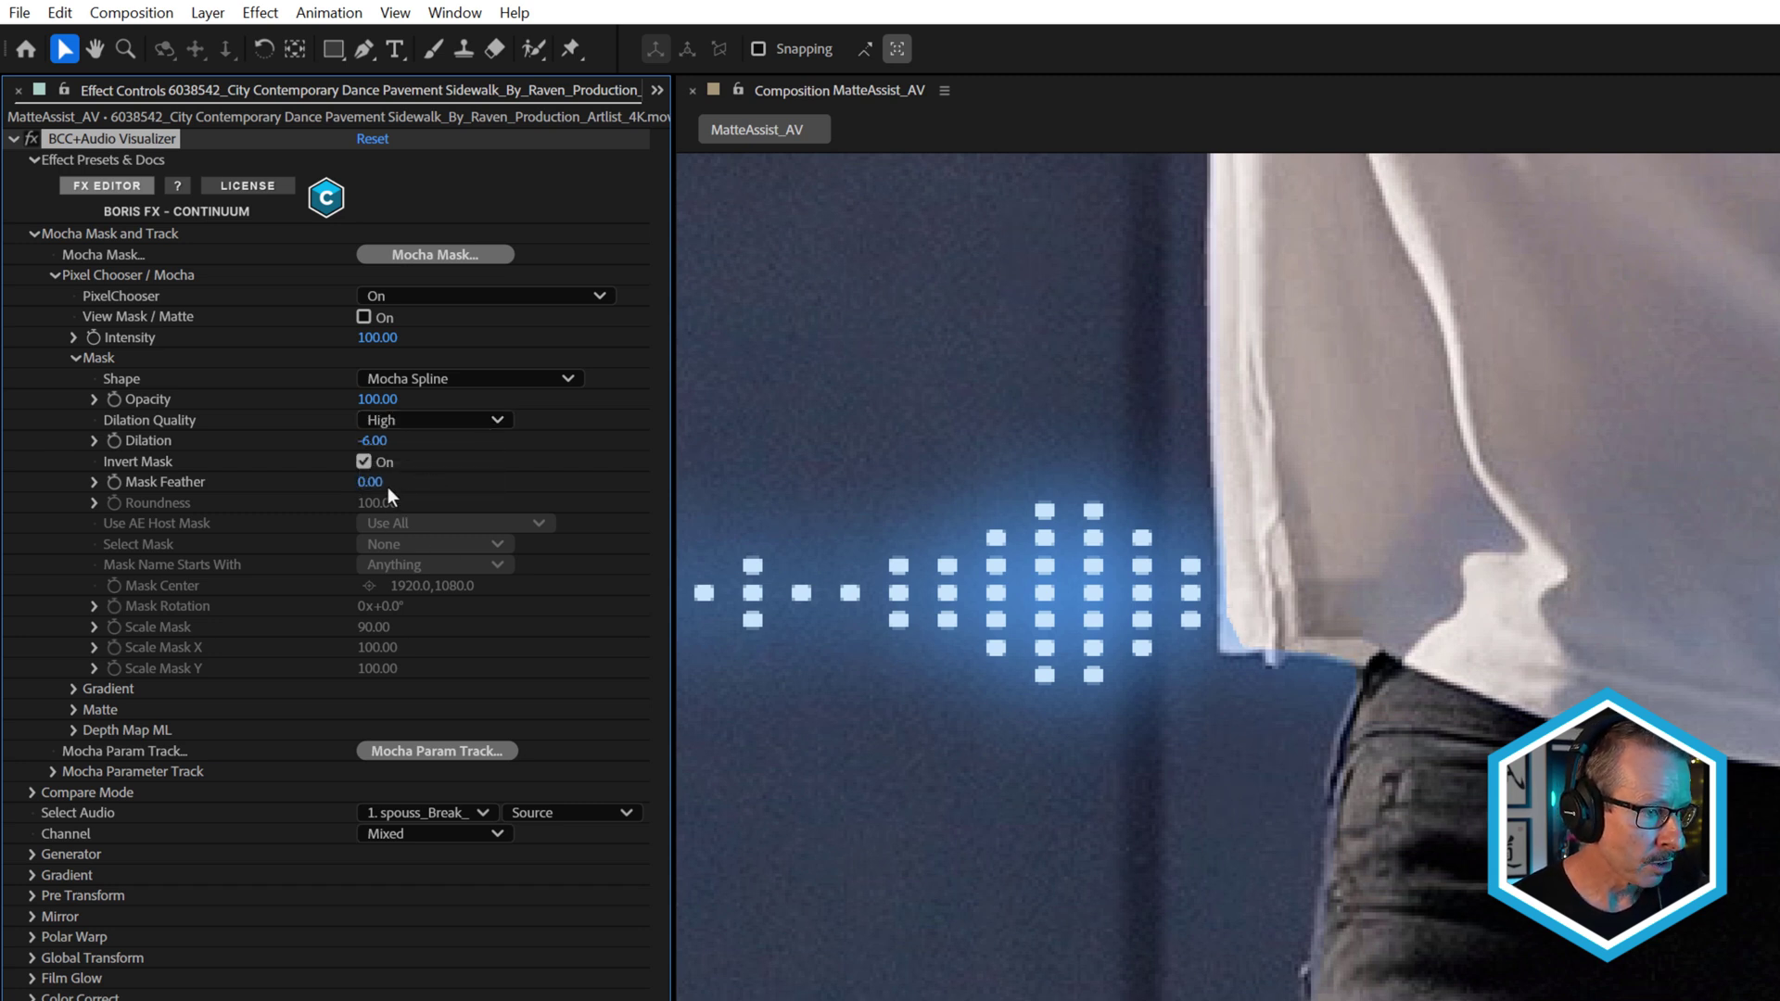
{"action": "left_click_drag", "start_coordinate": [380, 483], "coordinate": [390, 484]}
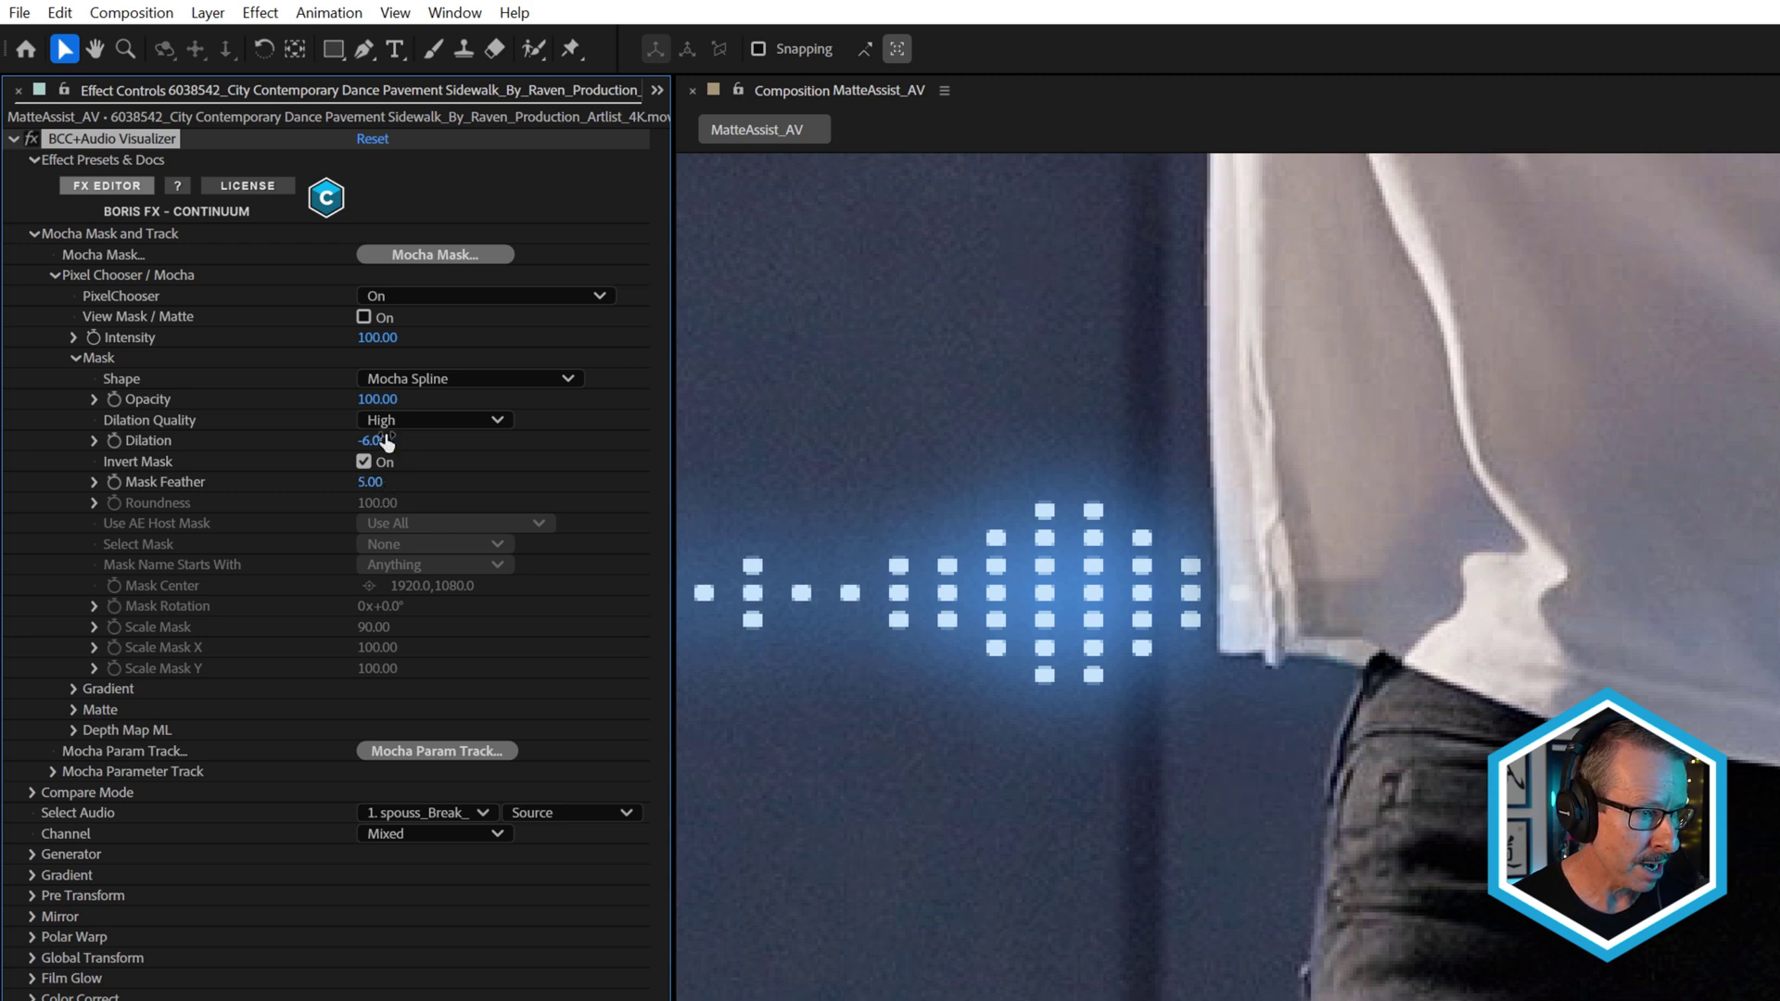
{"action": "scroll", "coordinate": [1503, 586], "scroll_direction": "down", "scroll_amount": 1}
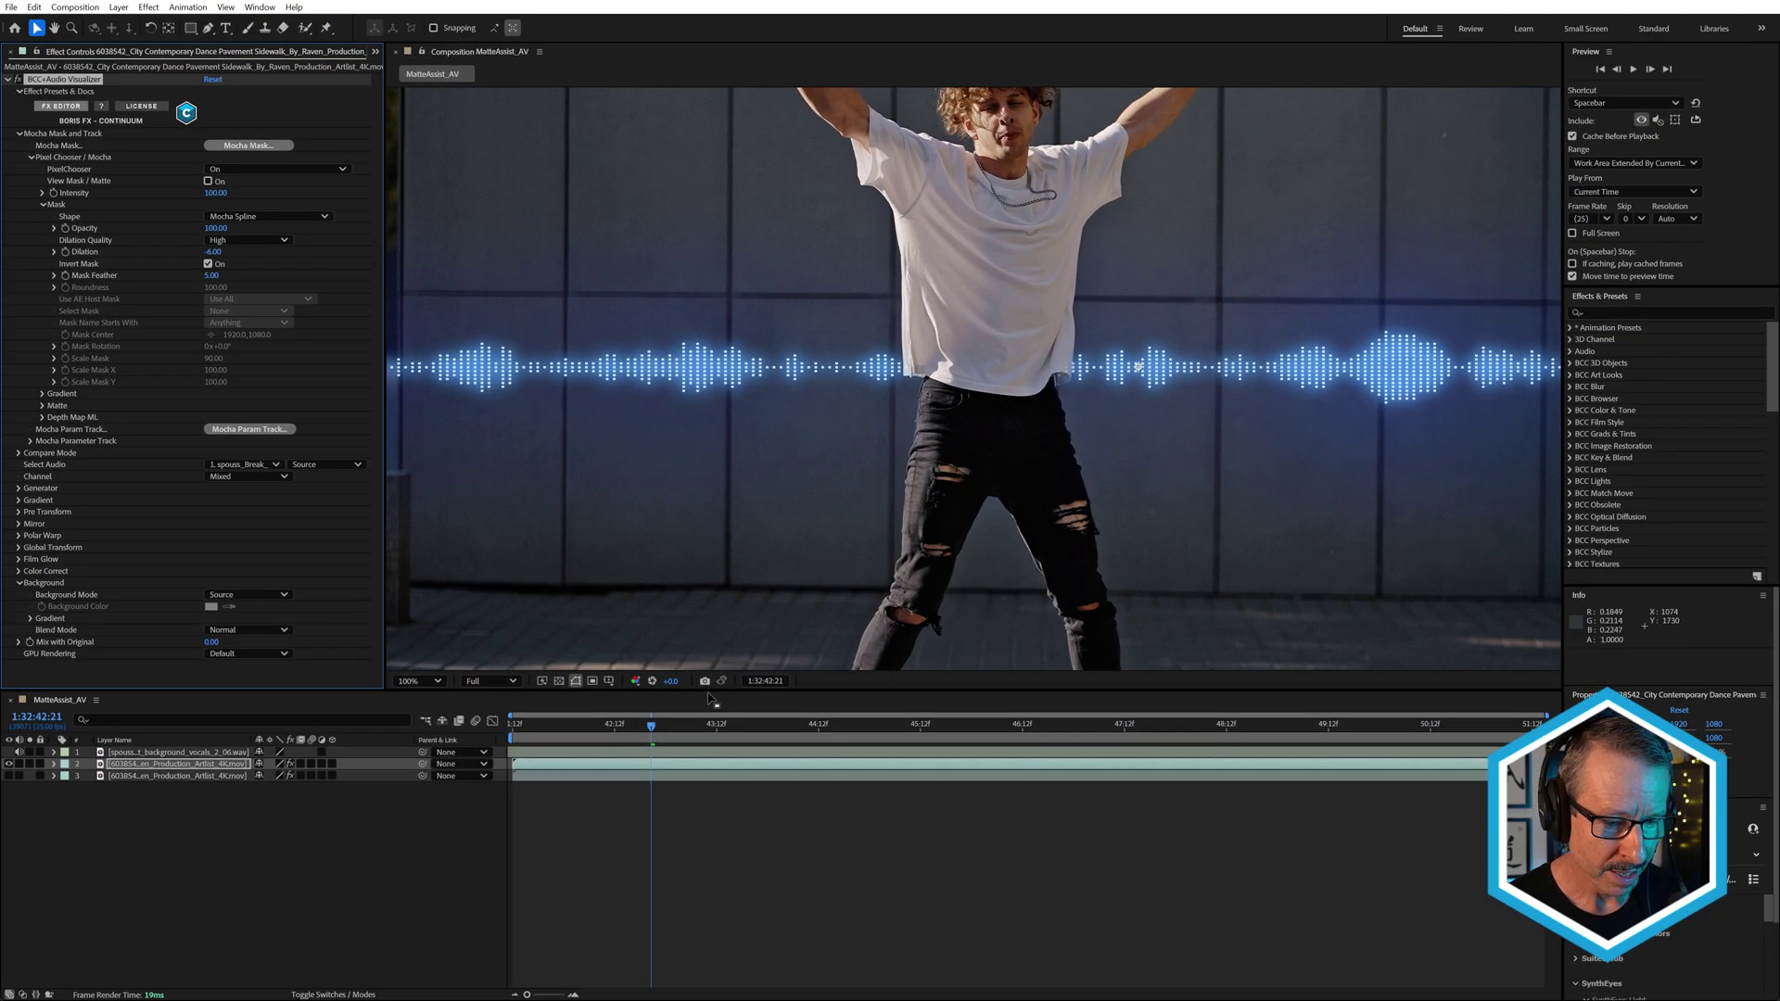
- Scrub through the MatteAssist_AV timeline to check the waveform behind the moving dancer
{"action": "left_click_drag", "start_coordinate": [545, 813], "coordinate": [476, 827]}
{"action": "left_click_drag", "start_coordinate": [591, 739], "coordinate": [627, 738]}
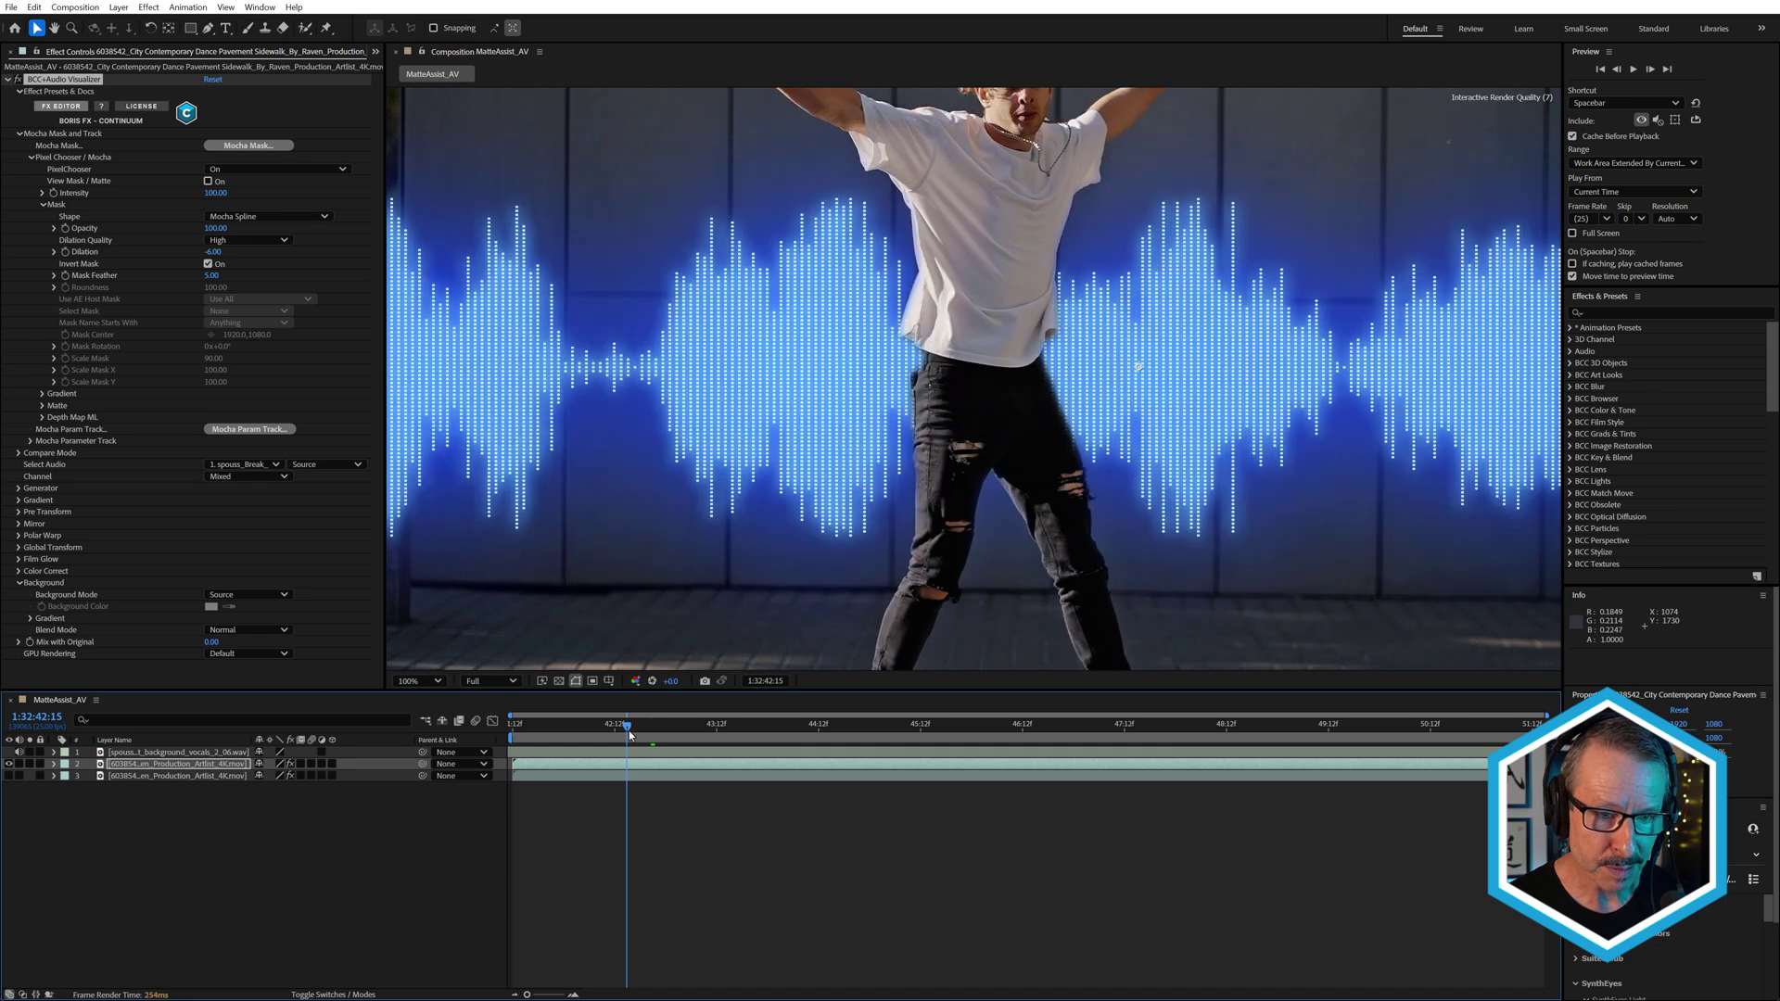
{"action": "scroll", "coordinate": [873, 385], "scroll_direction": "down", "scroll_amount": 2}
{"action": "left_click_drag", "start_coordinate": [627, 726], "coordinate": [700, 729]}
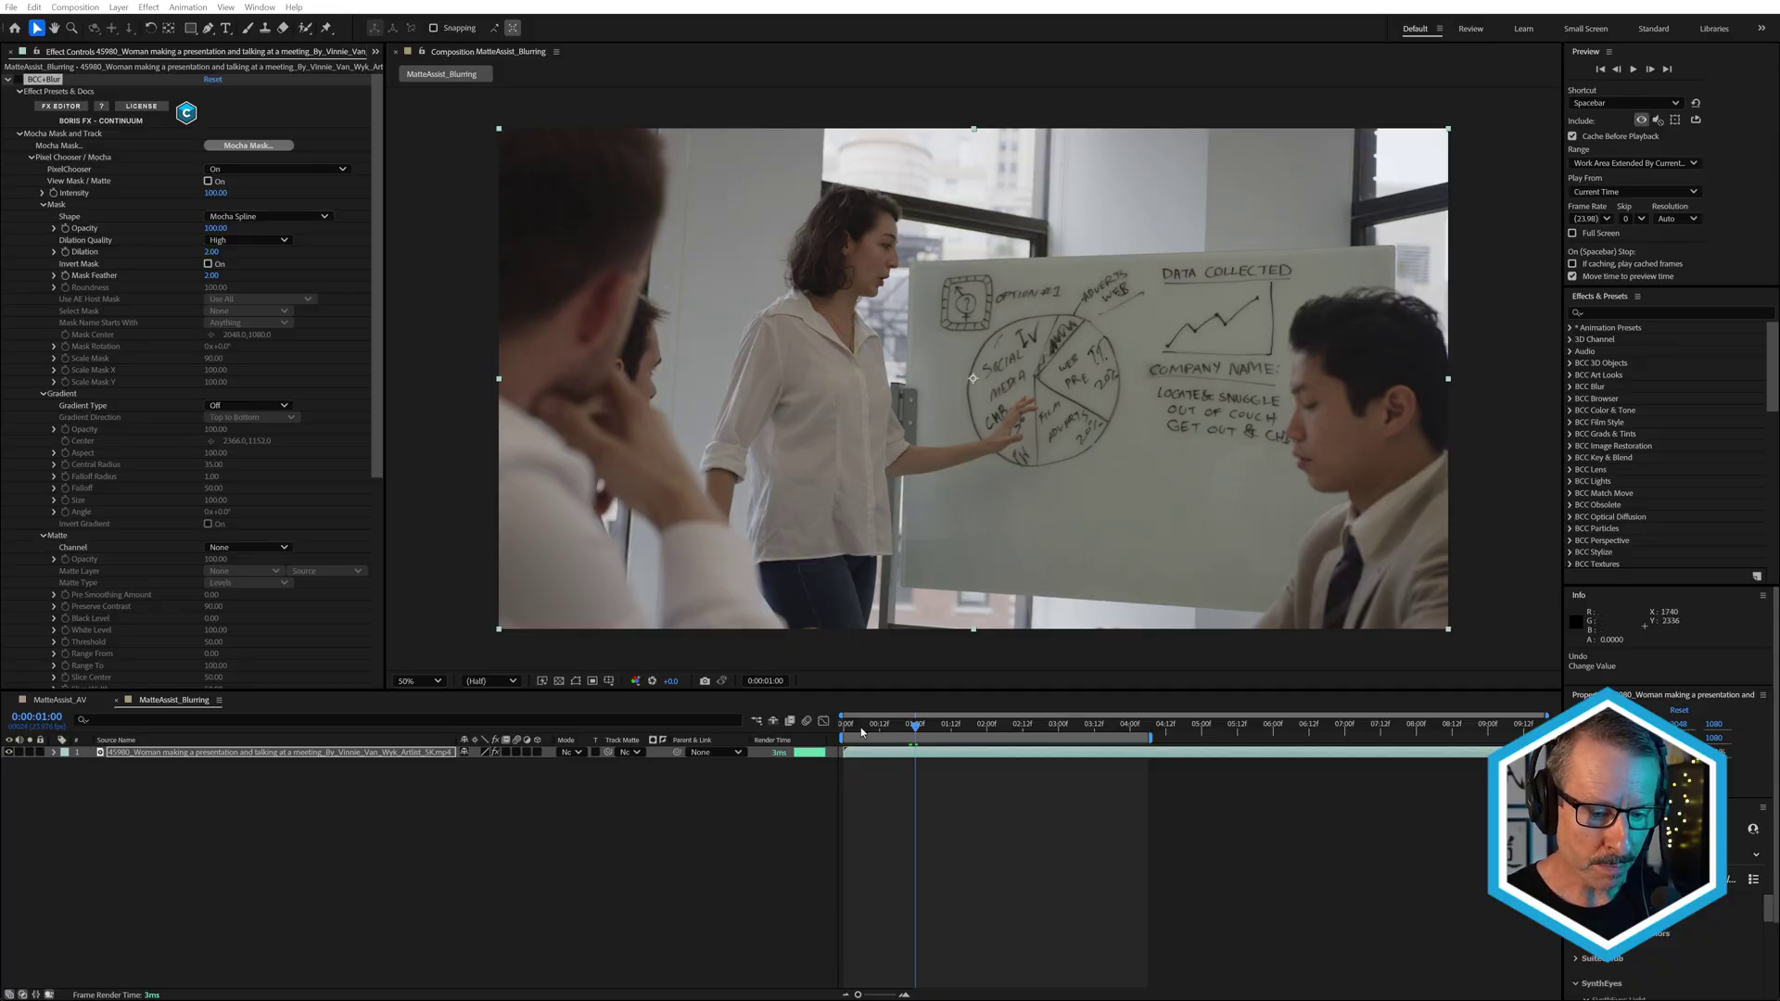
- Preview the MatteAssist_Blurring clip, enable its BCC+Blur effect and open the Mocha mask to inspect the Man tm layer
{"action": "left_click_drag", "start_coordinate": [861, 733], "coordinate": [944, 734]}
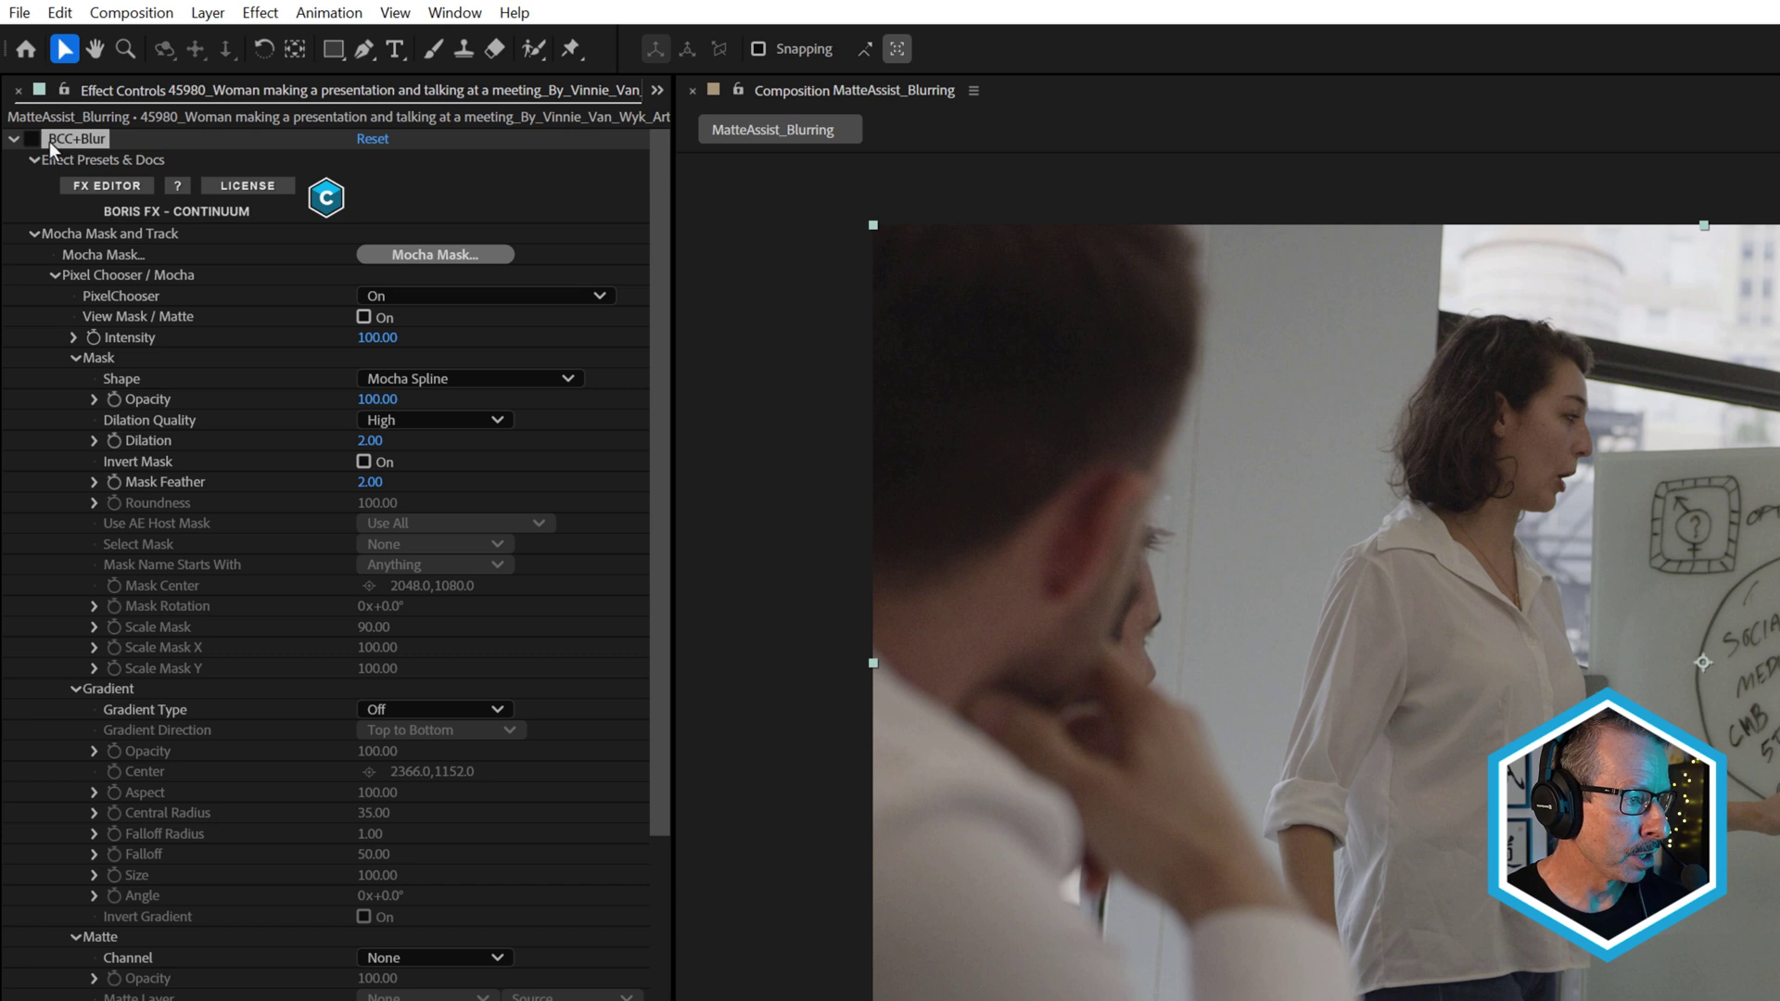
{"action": "left_click", "coordinate": [32, 138]}
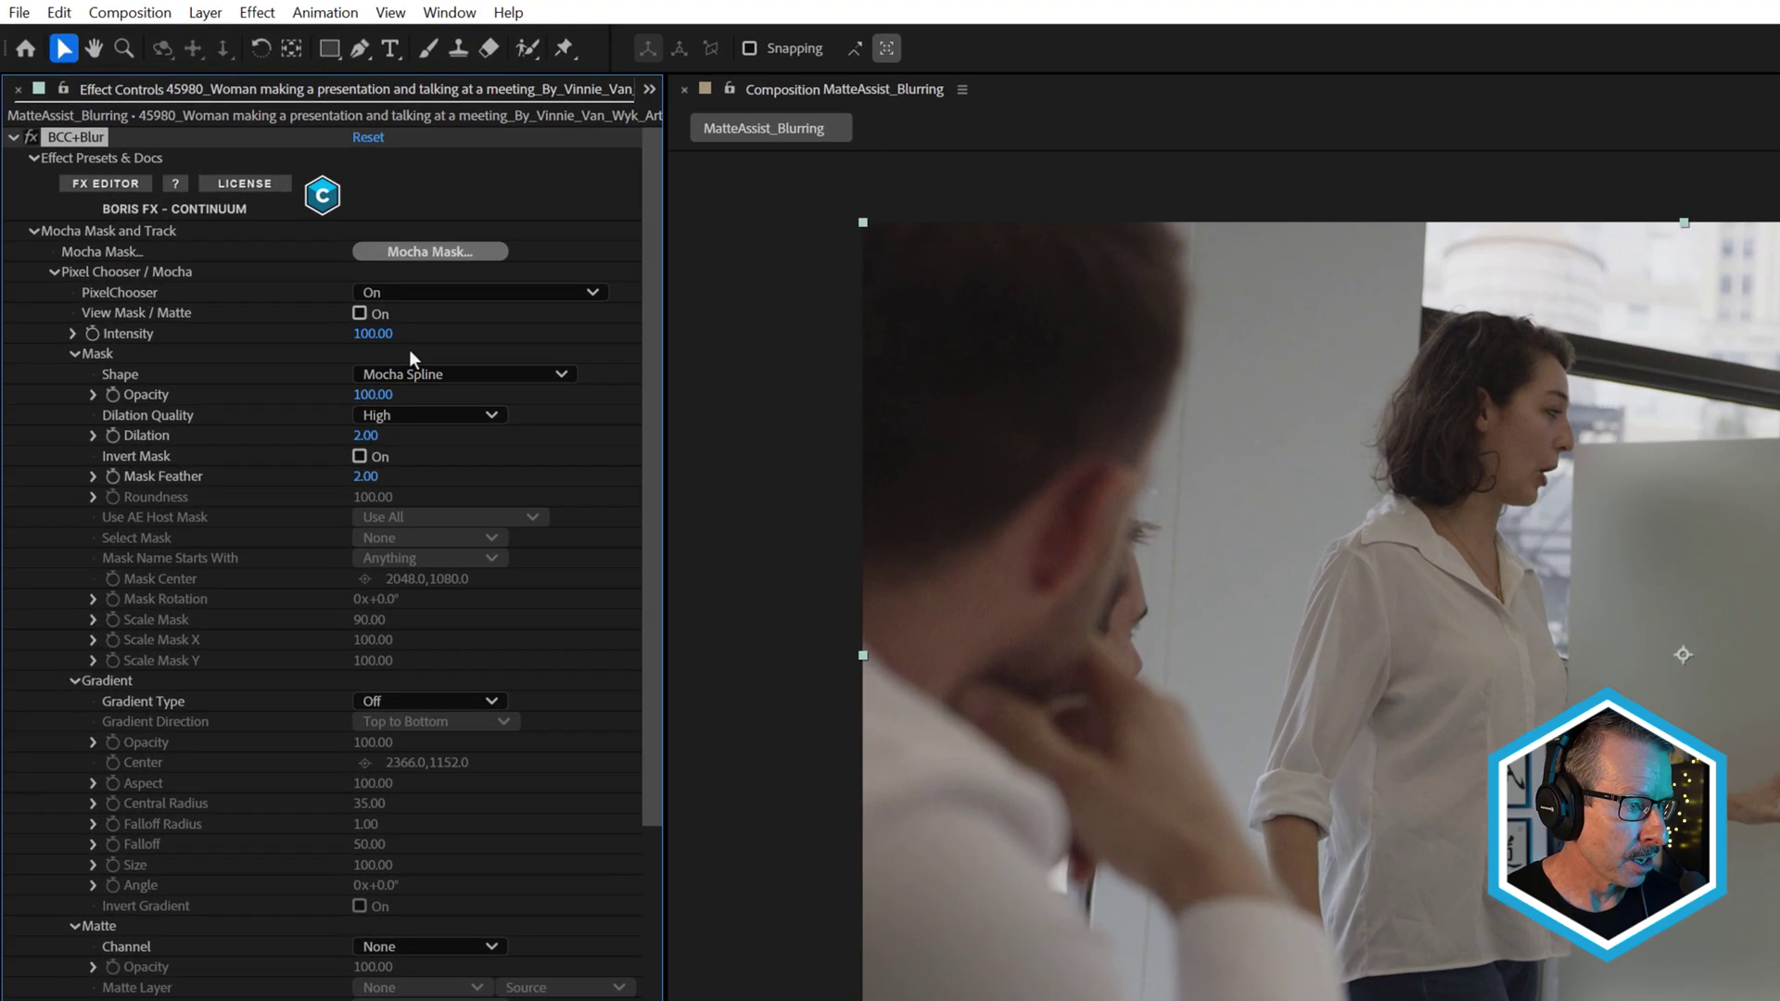
{"action": "left_click", "coordinate": [409, 254]}
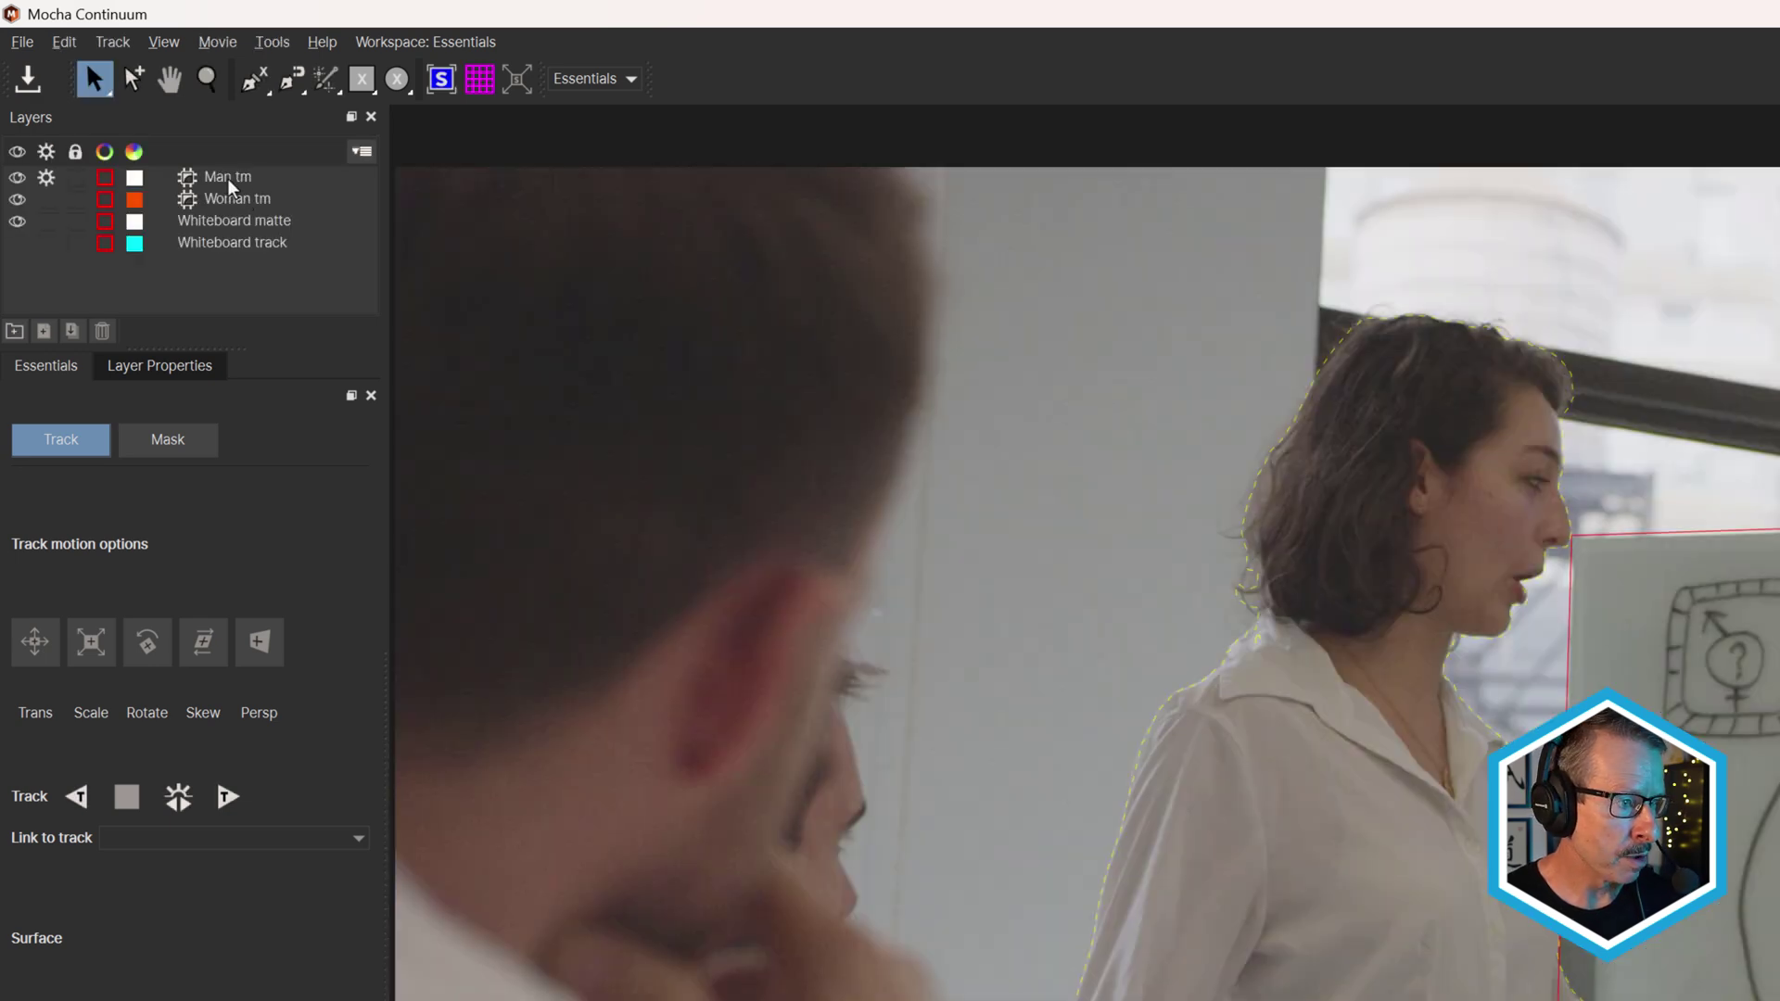
{"action": "left_click", "coordinate": [224, 178]}
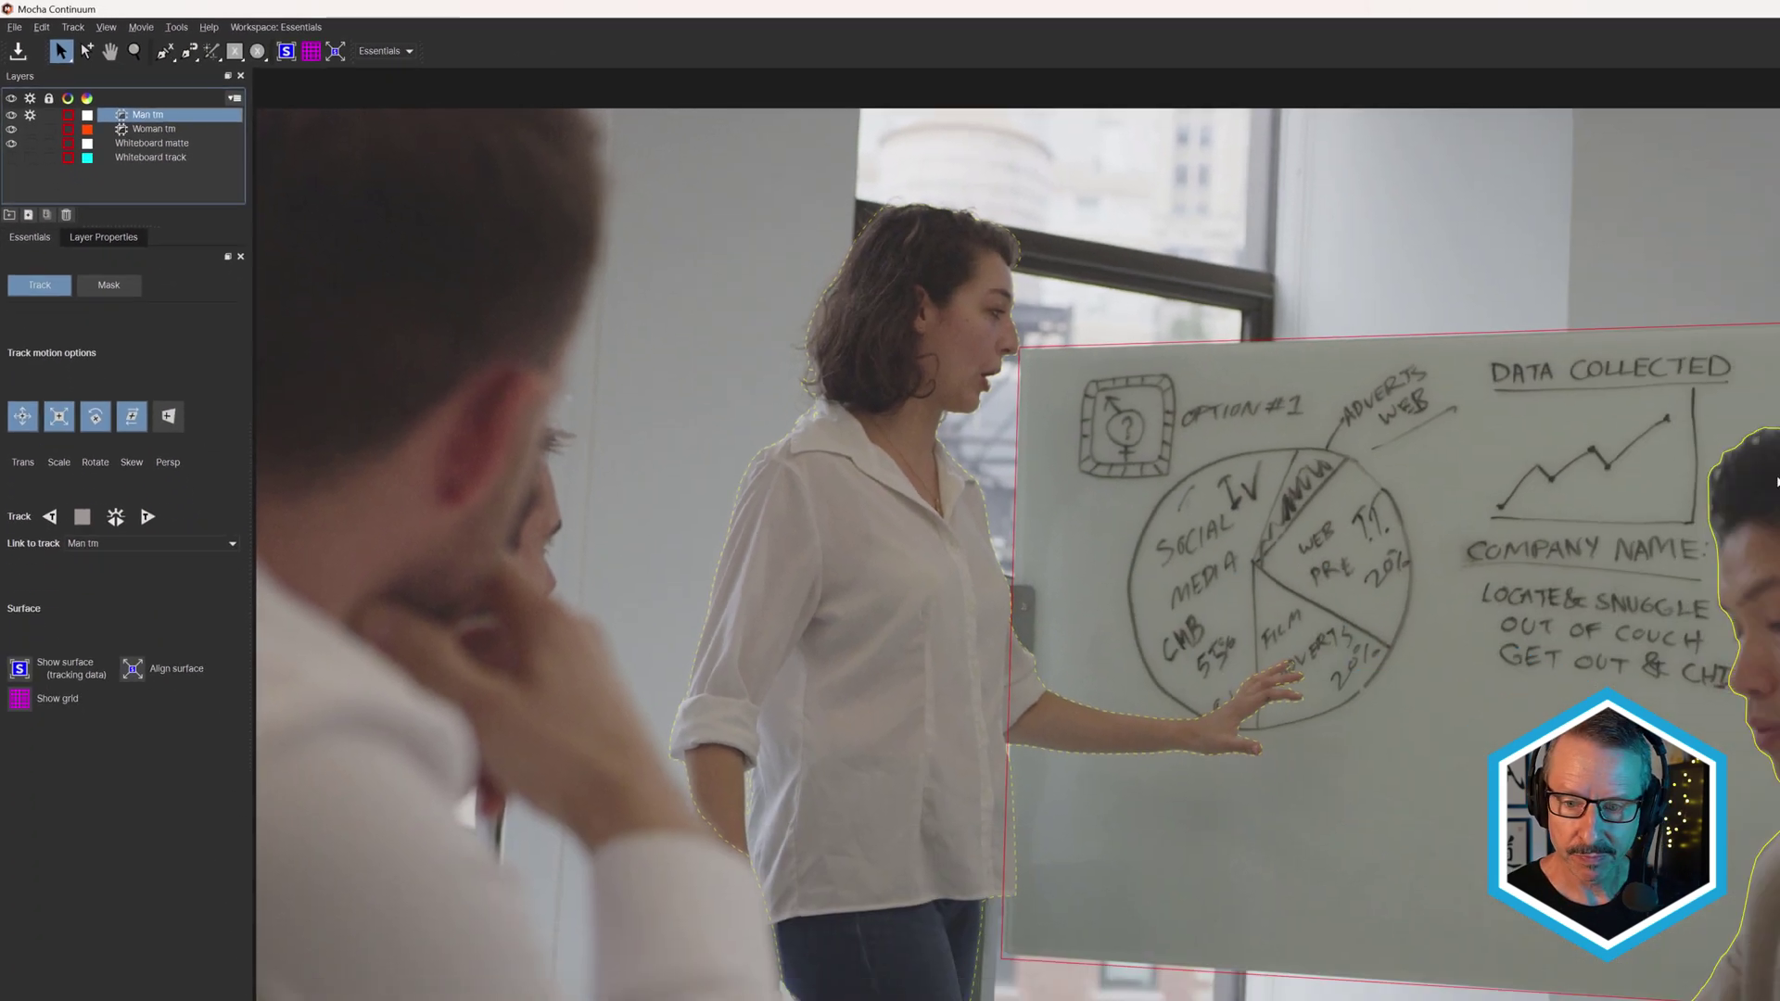
- Switch Mocha to the Classic workspace and check the blend modes of the Woman tm, Man tm and Whiteboard matte layers
{"action": "left_click", "coordinate": [139, 113]}
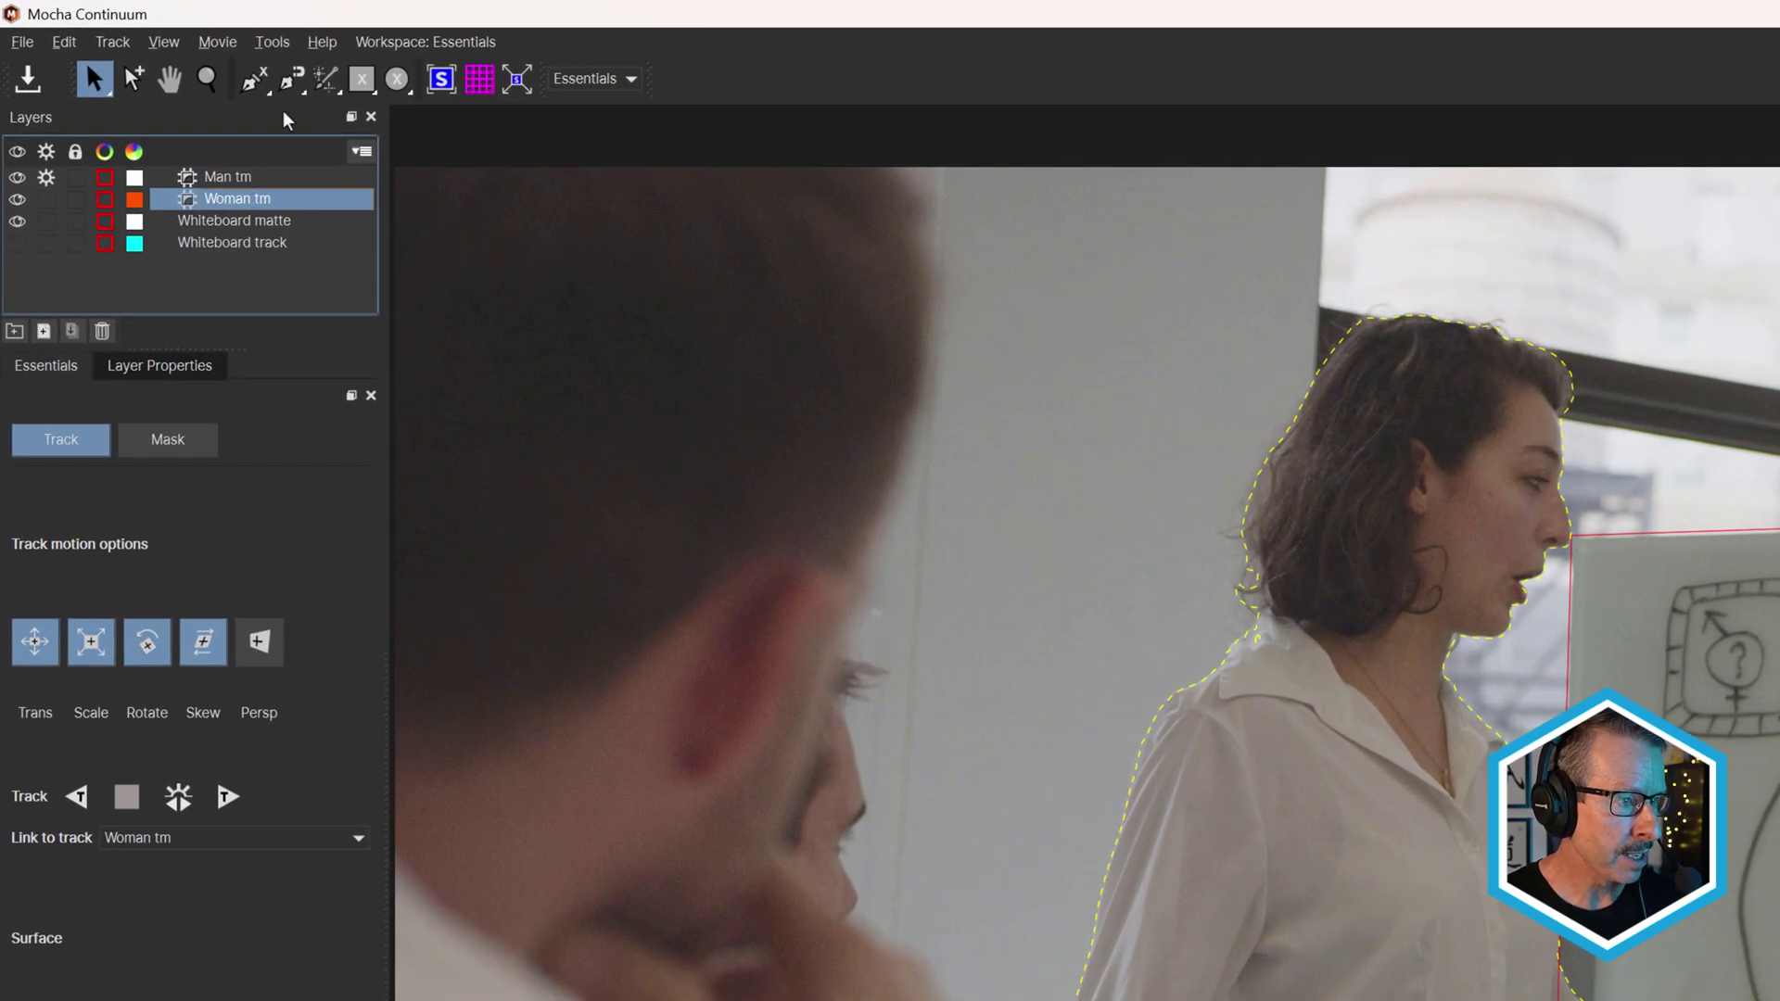
{"action": "left_click", "coordinate": [461, 41]}
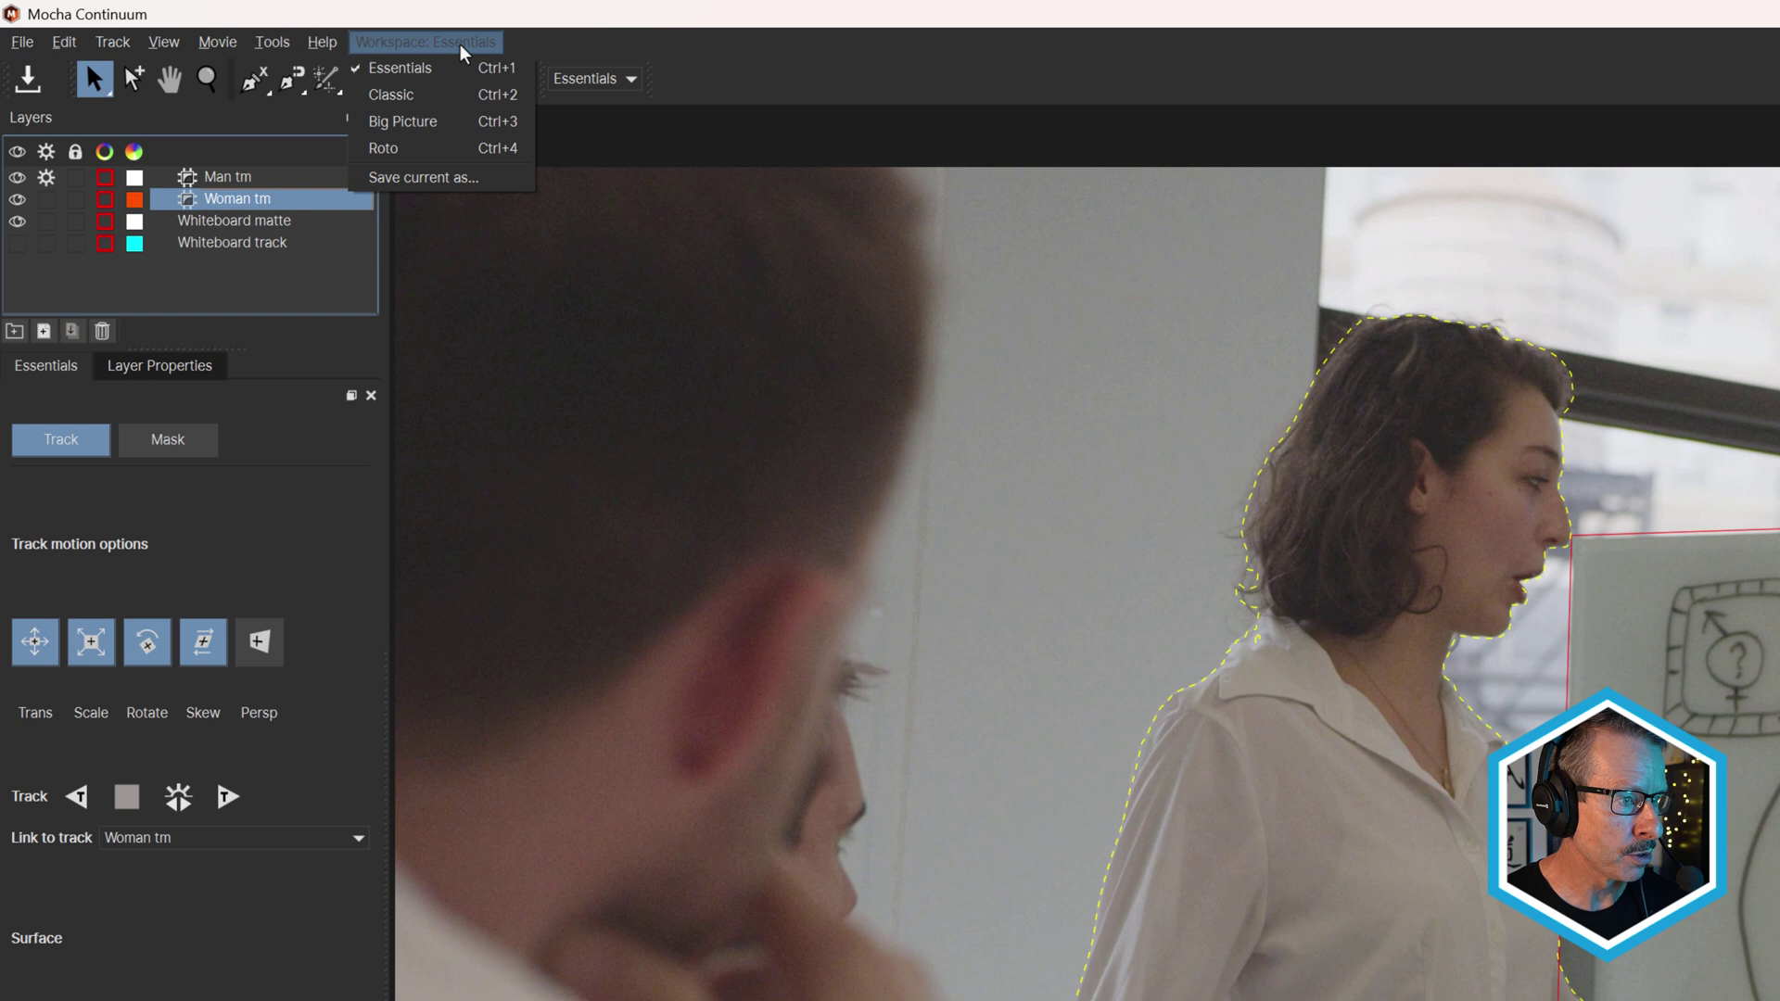
{"action": "left_click", "coordinate": [429, 93]}
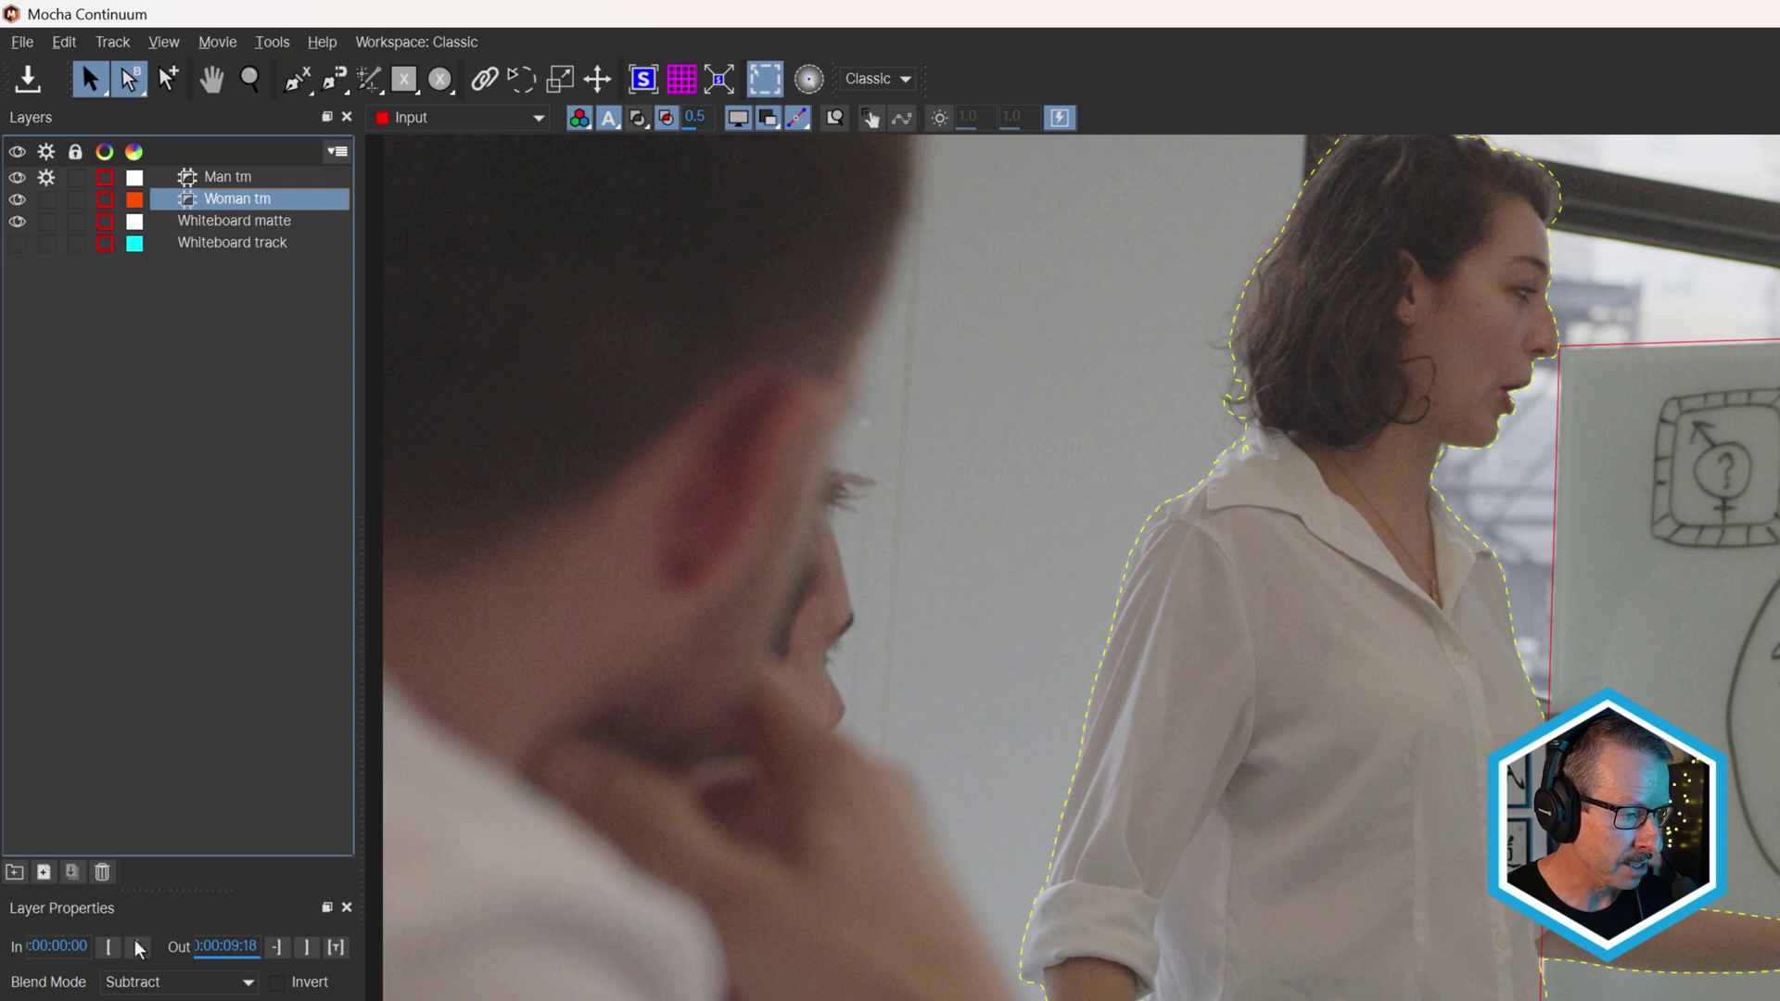
{"action": "left_click", "coordinate": [228, 177]}
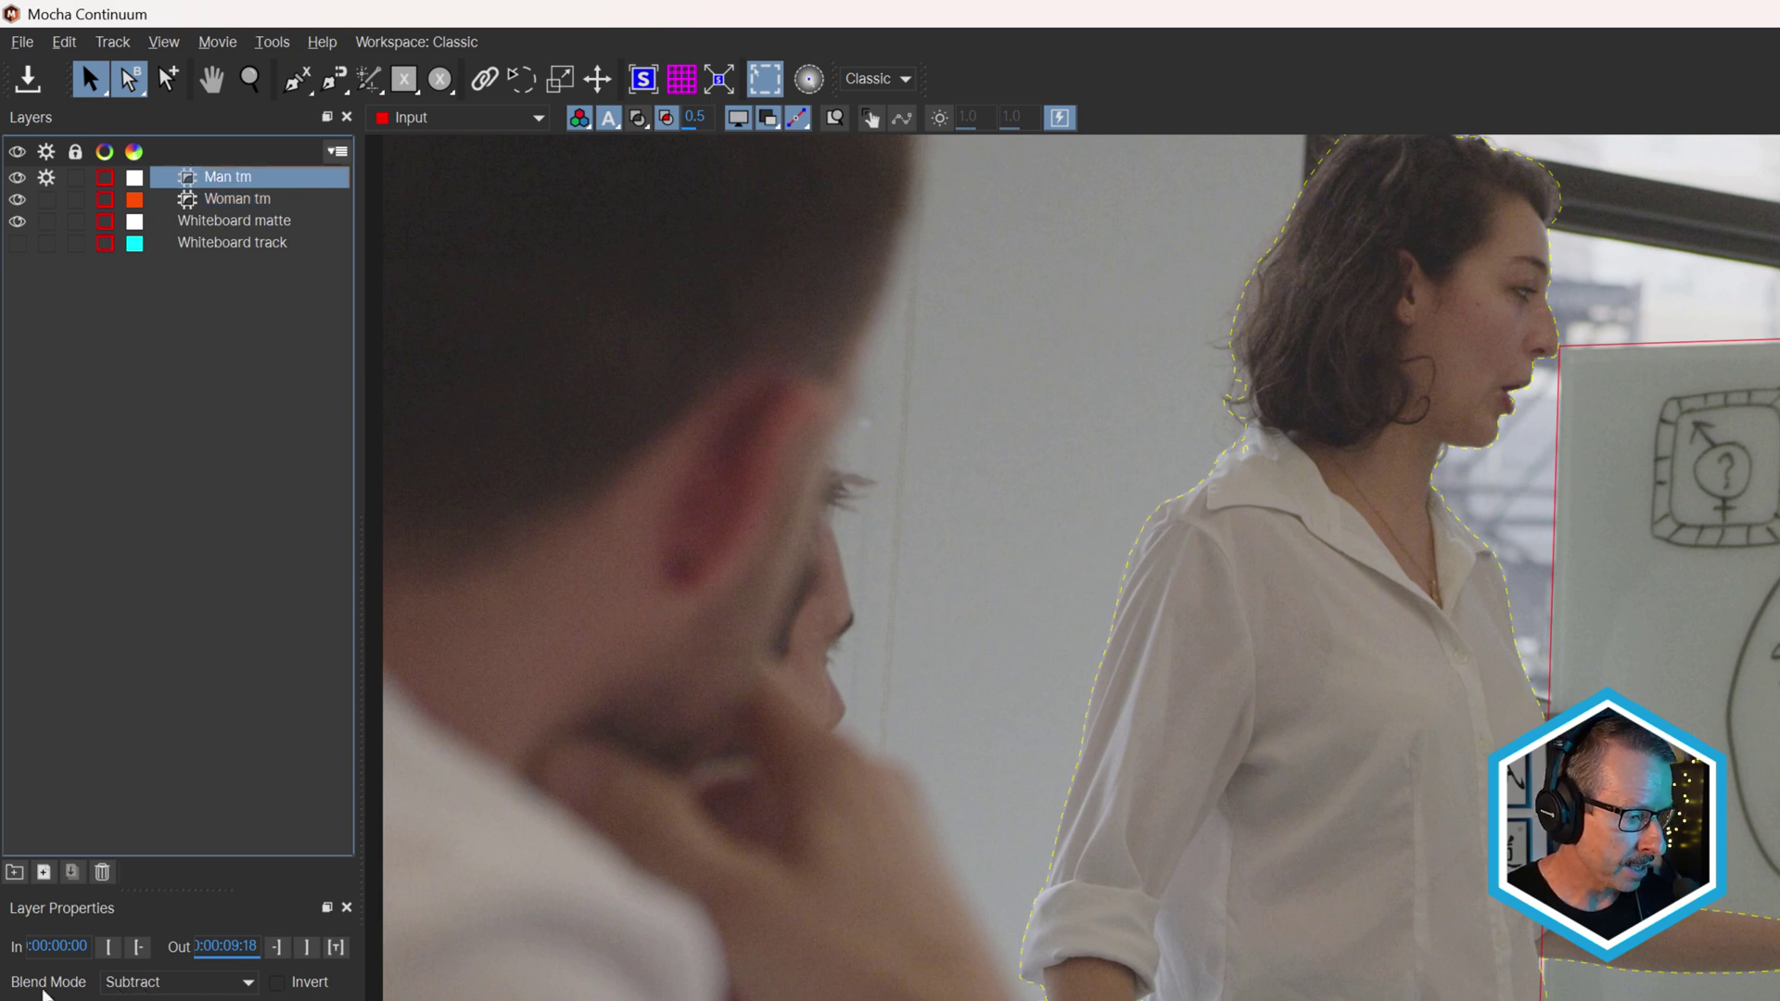
{"action": "left_click", "coordinate": [224, 221]}
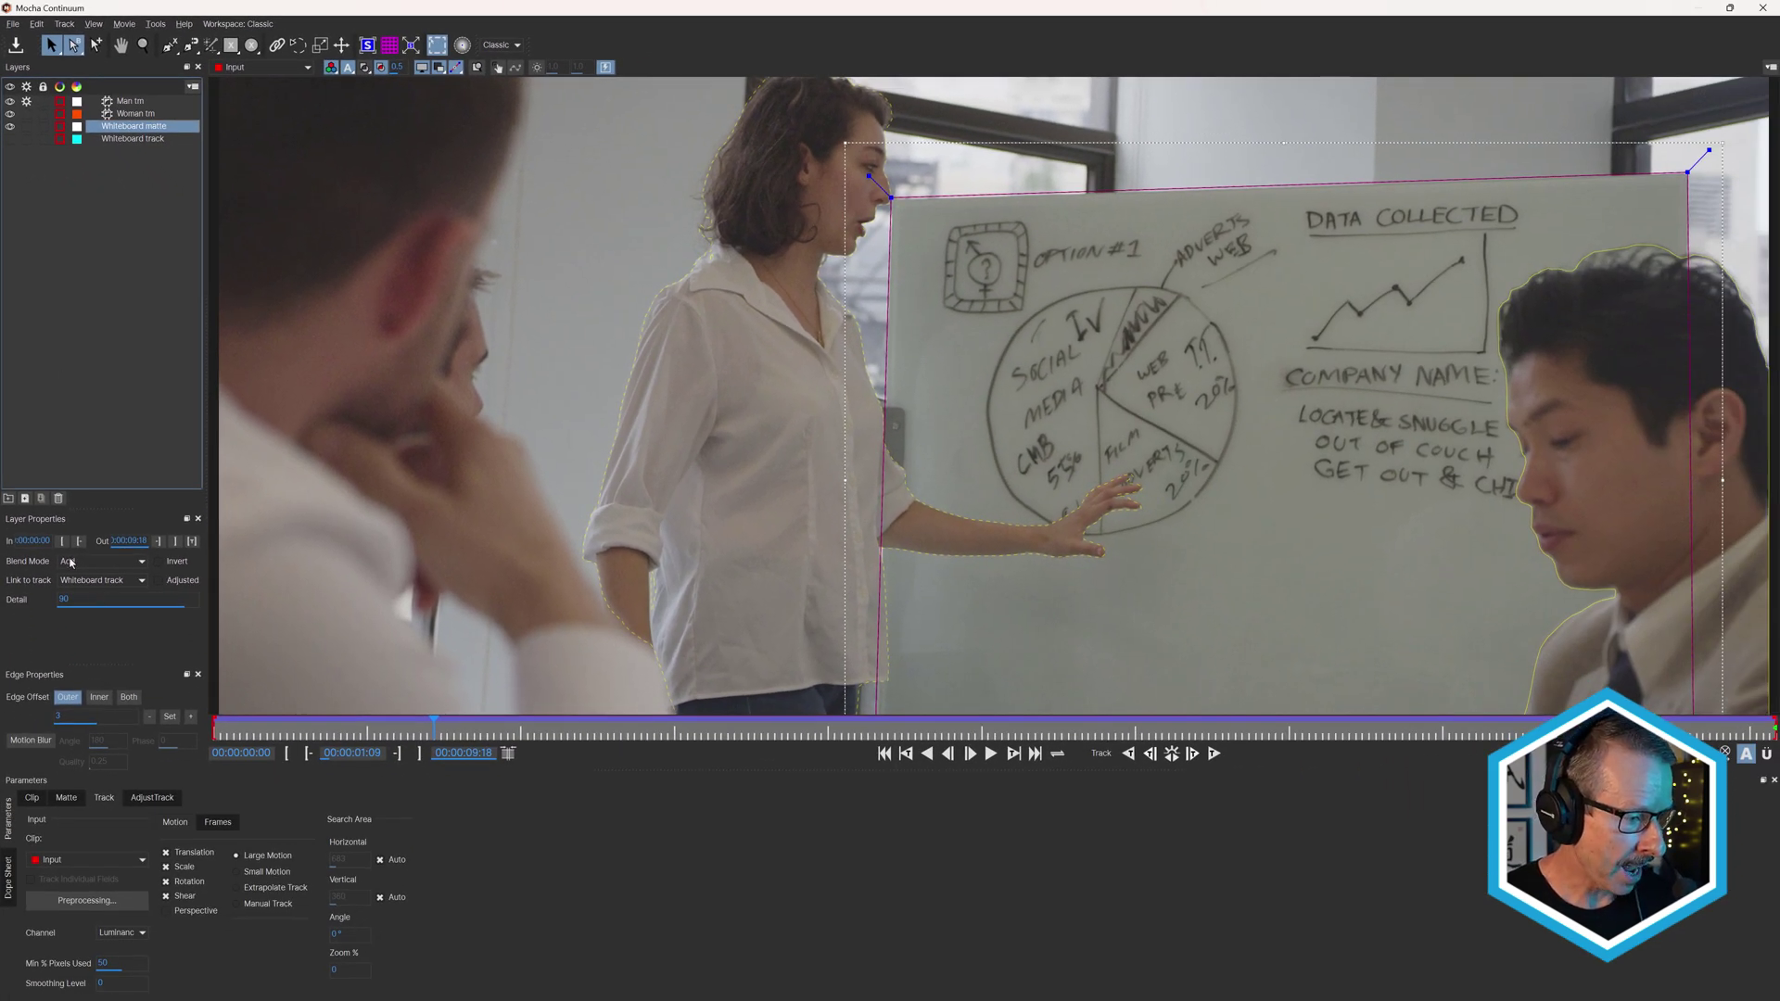
- Make the Whiteboard track layer visible to inspect its spline, and check which track the Whiteboard matte layer is linked to
{"action": "left_click", "coordinate": [10, 139]}
{"action": "left_click", "coordinate": [111, 141]}
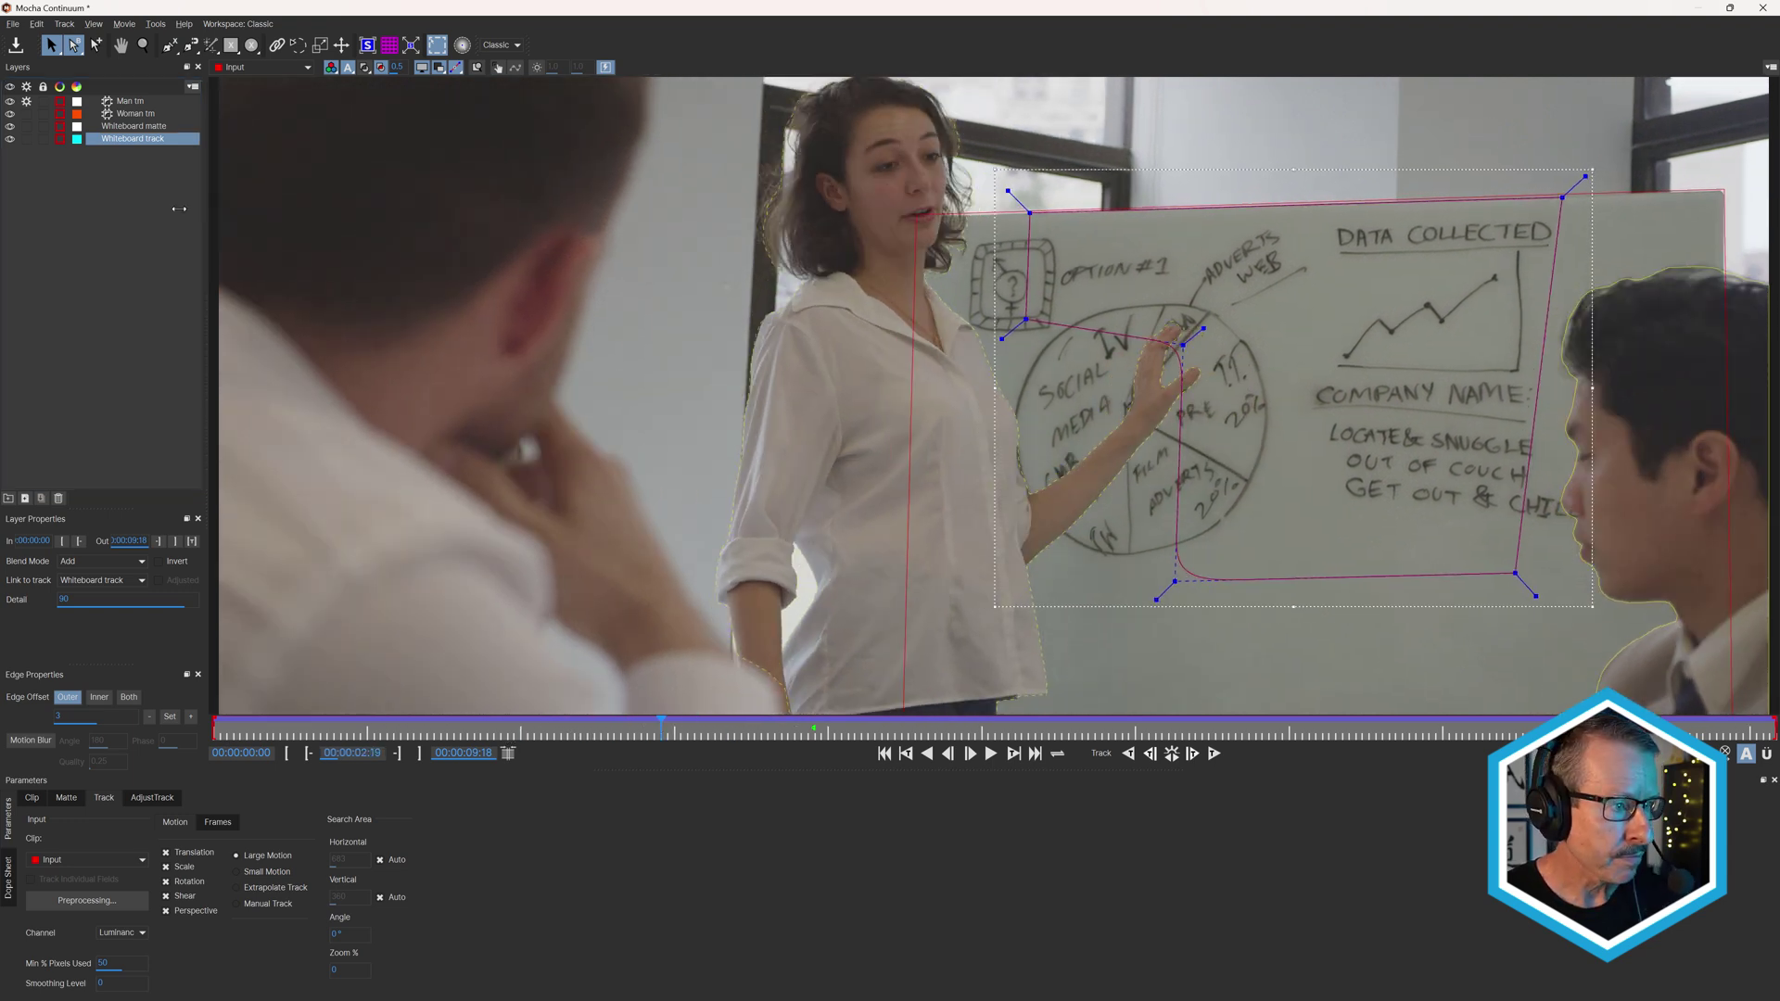
{"action": "left_click", "coordinate": [153, 130]}
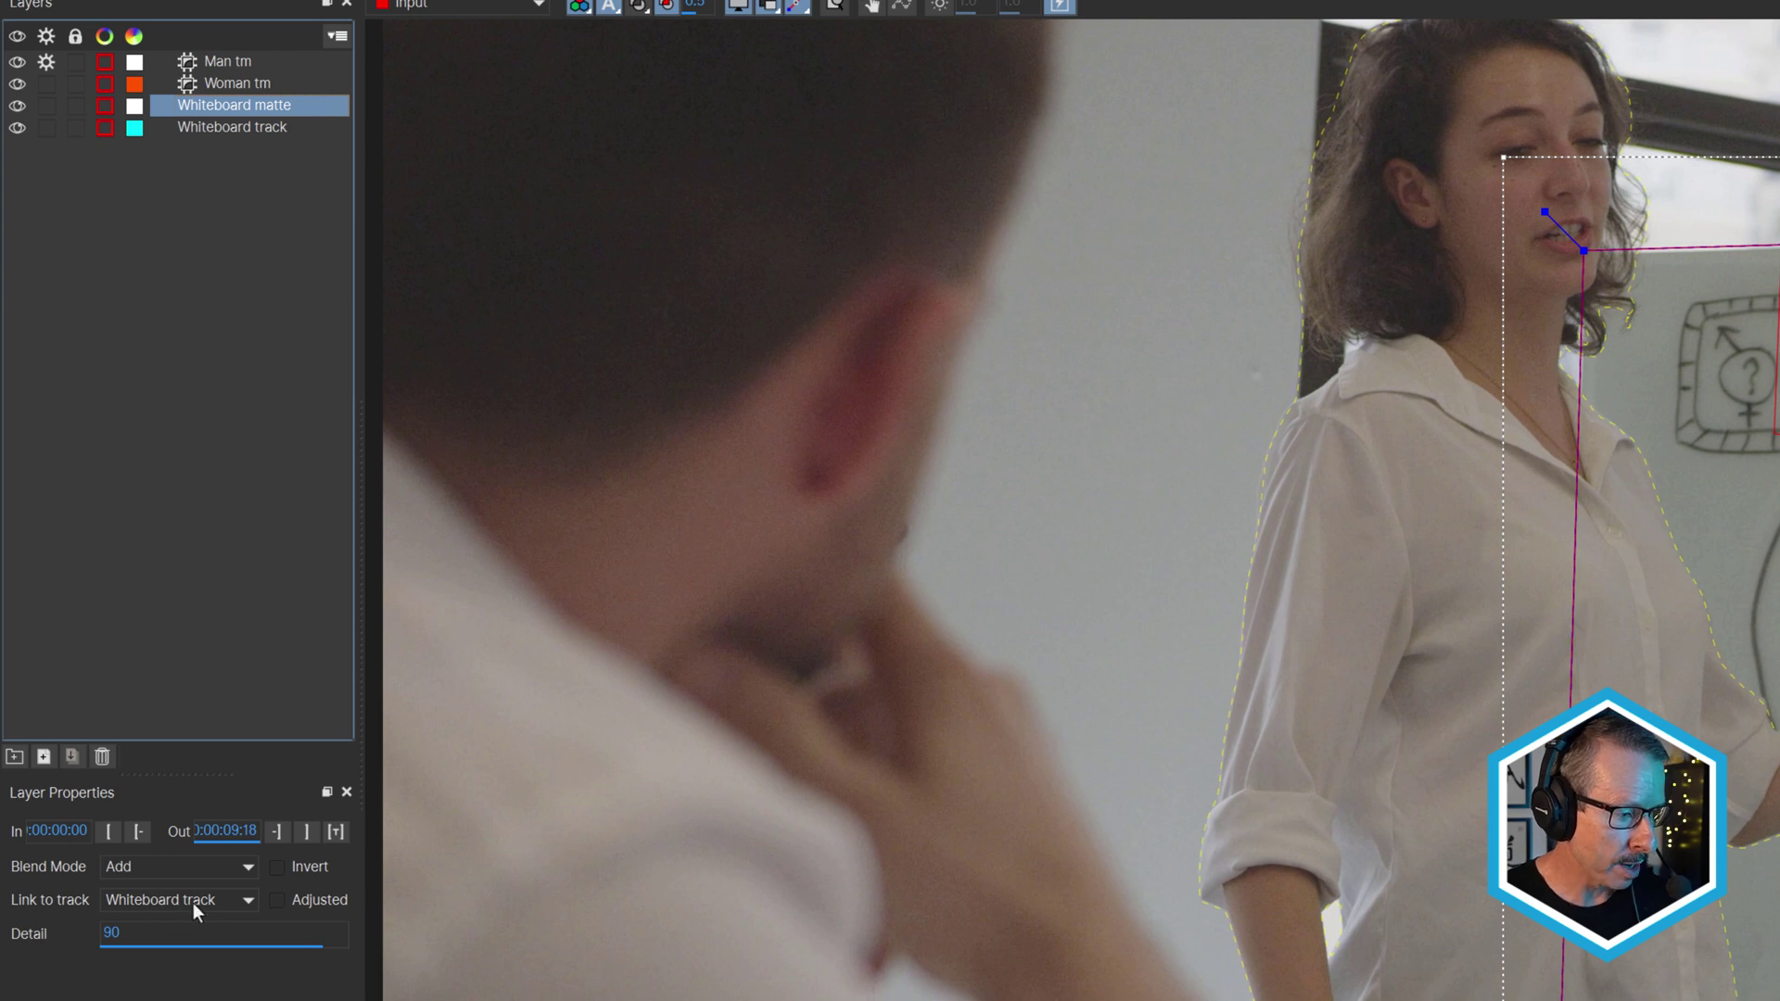
- Hide the Whiteboard track and Whiteboard matte layers and review the settings of the Man tm and Woman tm layers
{"action": "left_click", "coordinate": [17, 129]}
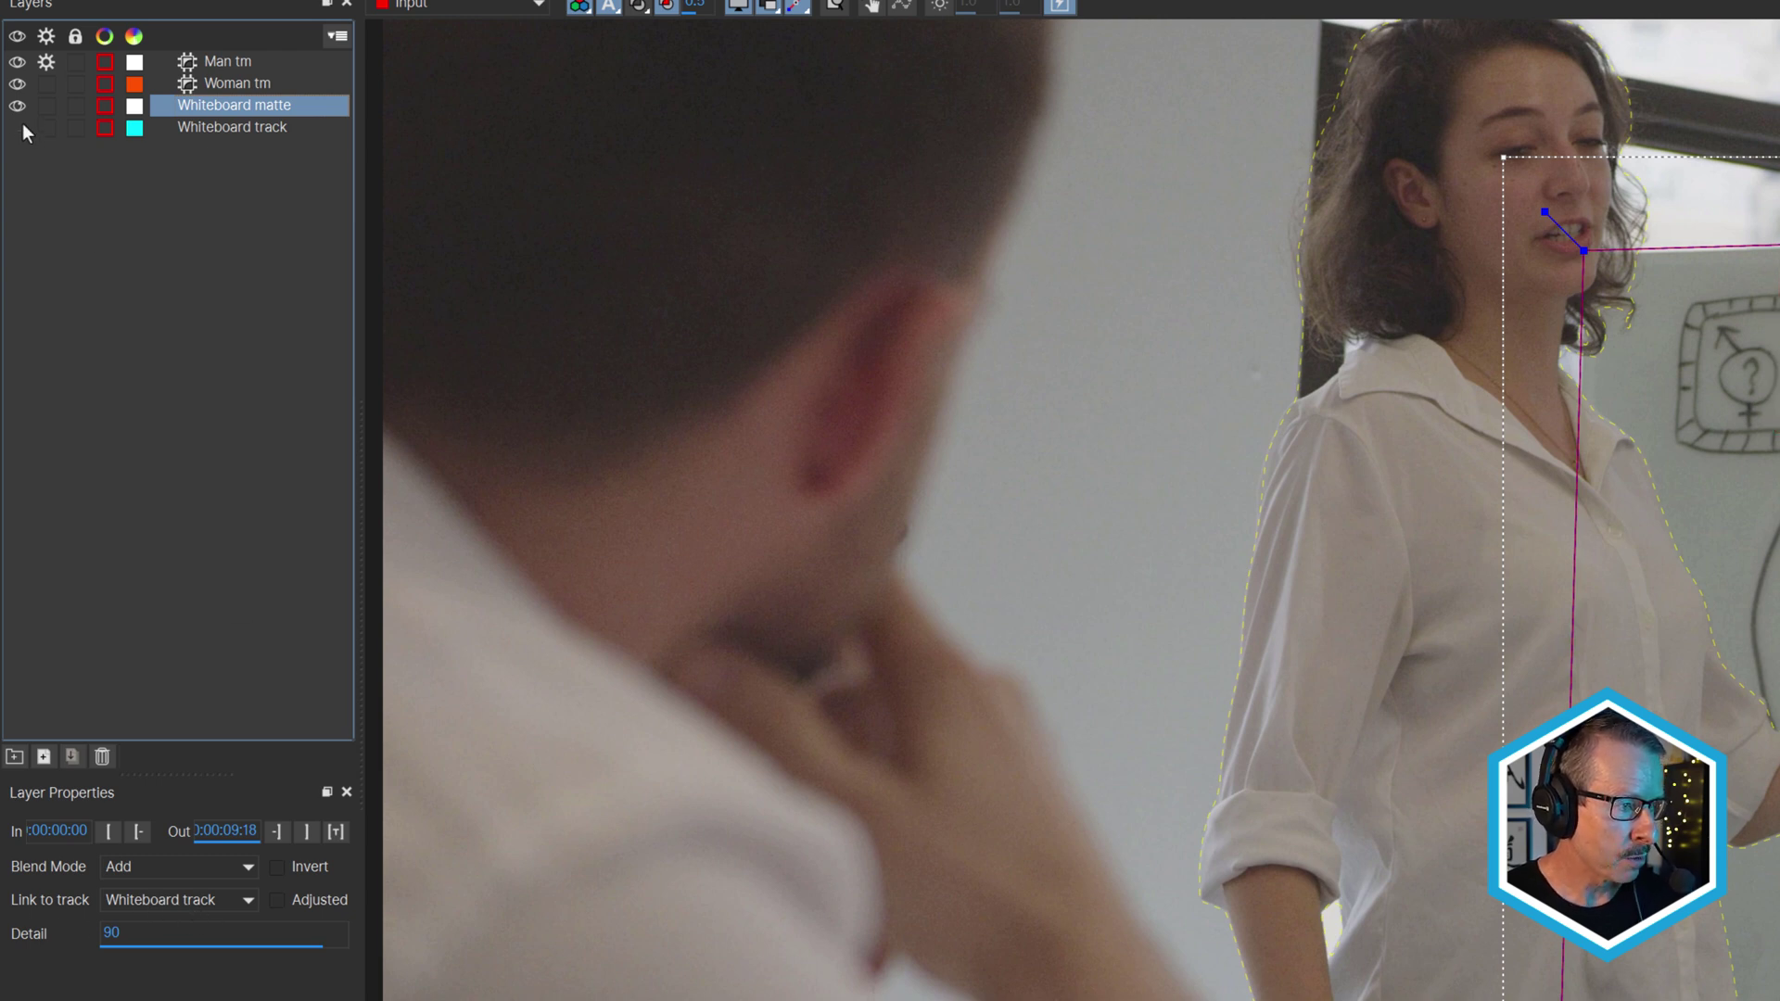
{"action": "left_click", "coordinate": [18, 106]}
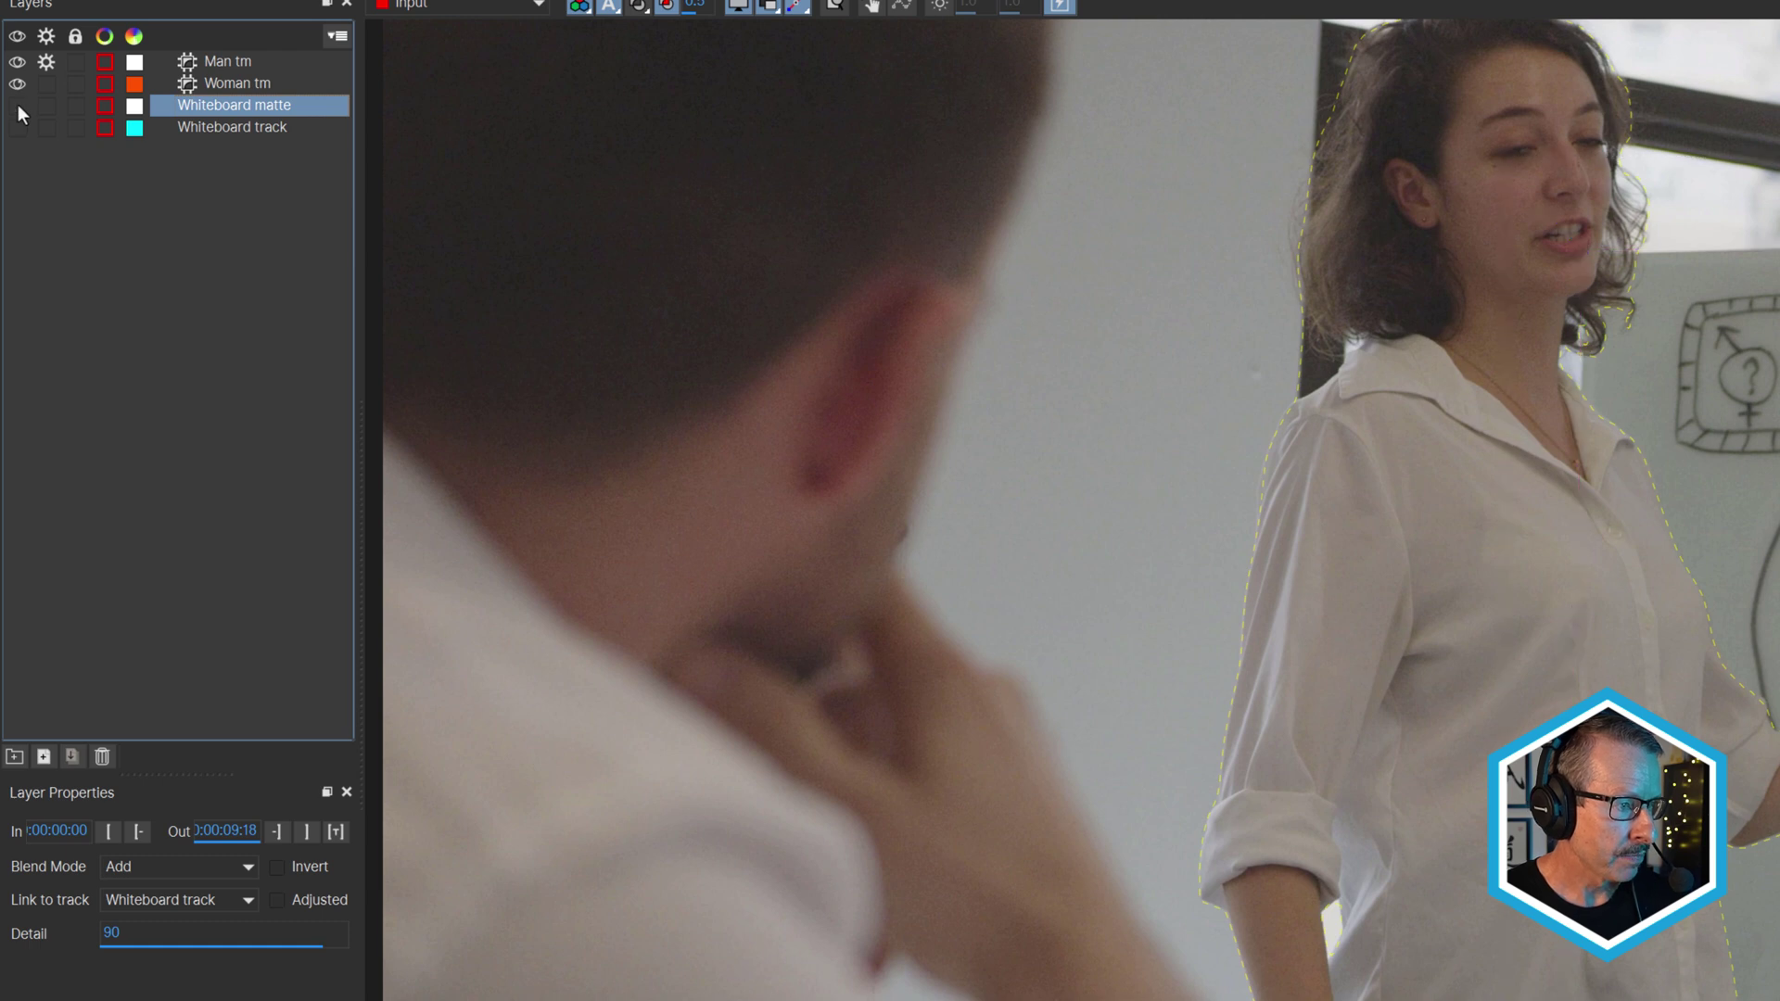
{"action": "left_click", "coordinate": [214, 64]}
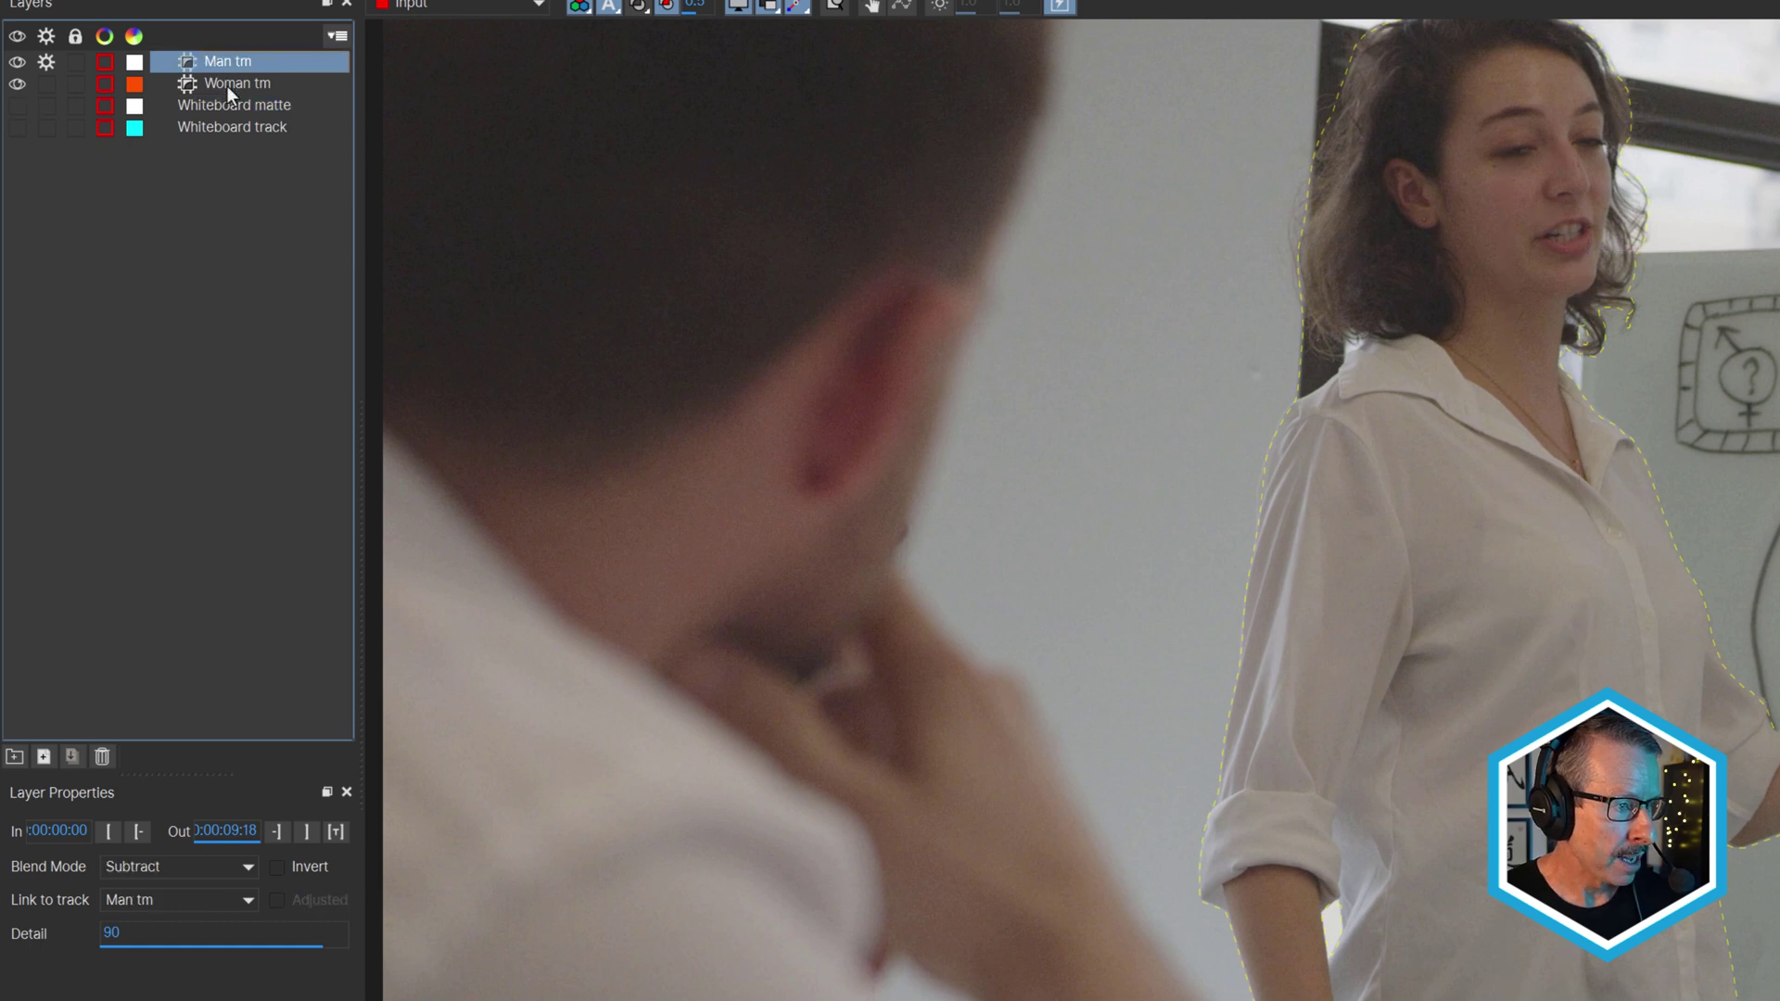
{"action": "left_click", "coordinate": [226, 85]}
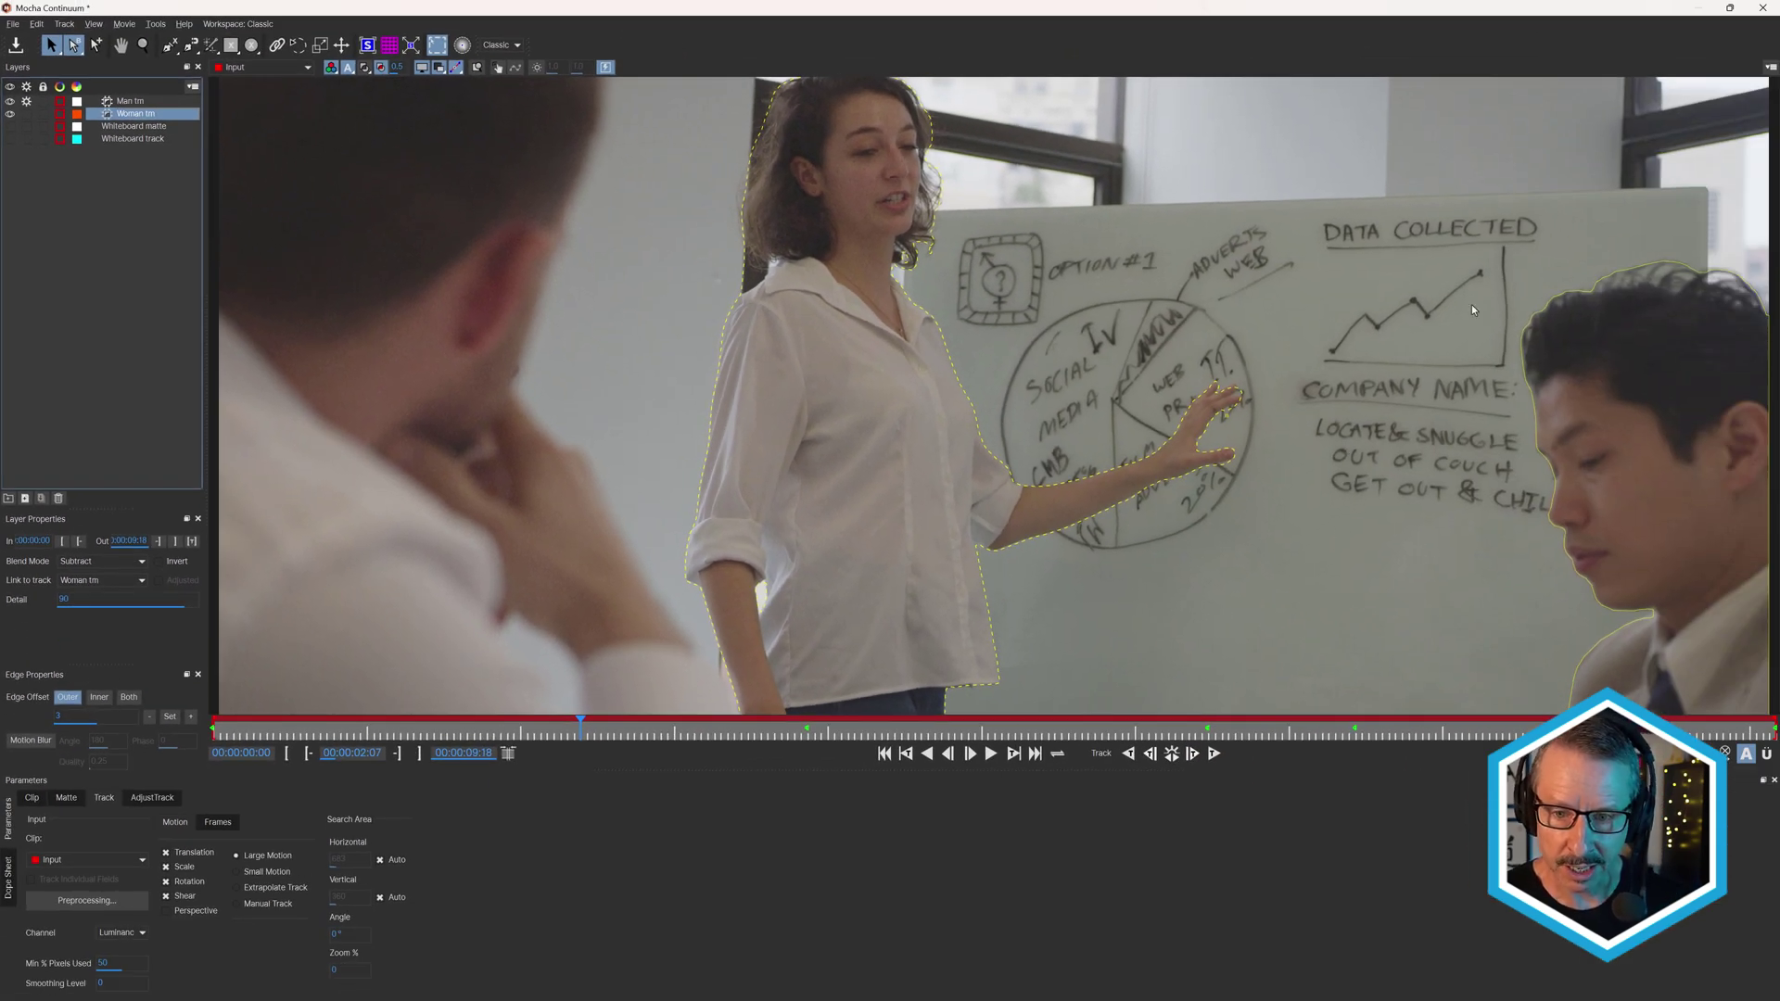
- Close Mocha without saving, return to After Effects and preview the whiteboard blur from 0:00:00:09 in MatteAssist_Blurring
{"action": "left_click", "coordinate": [1762, 7]}
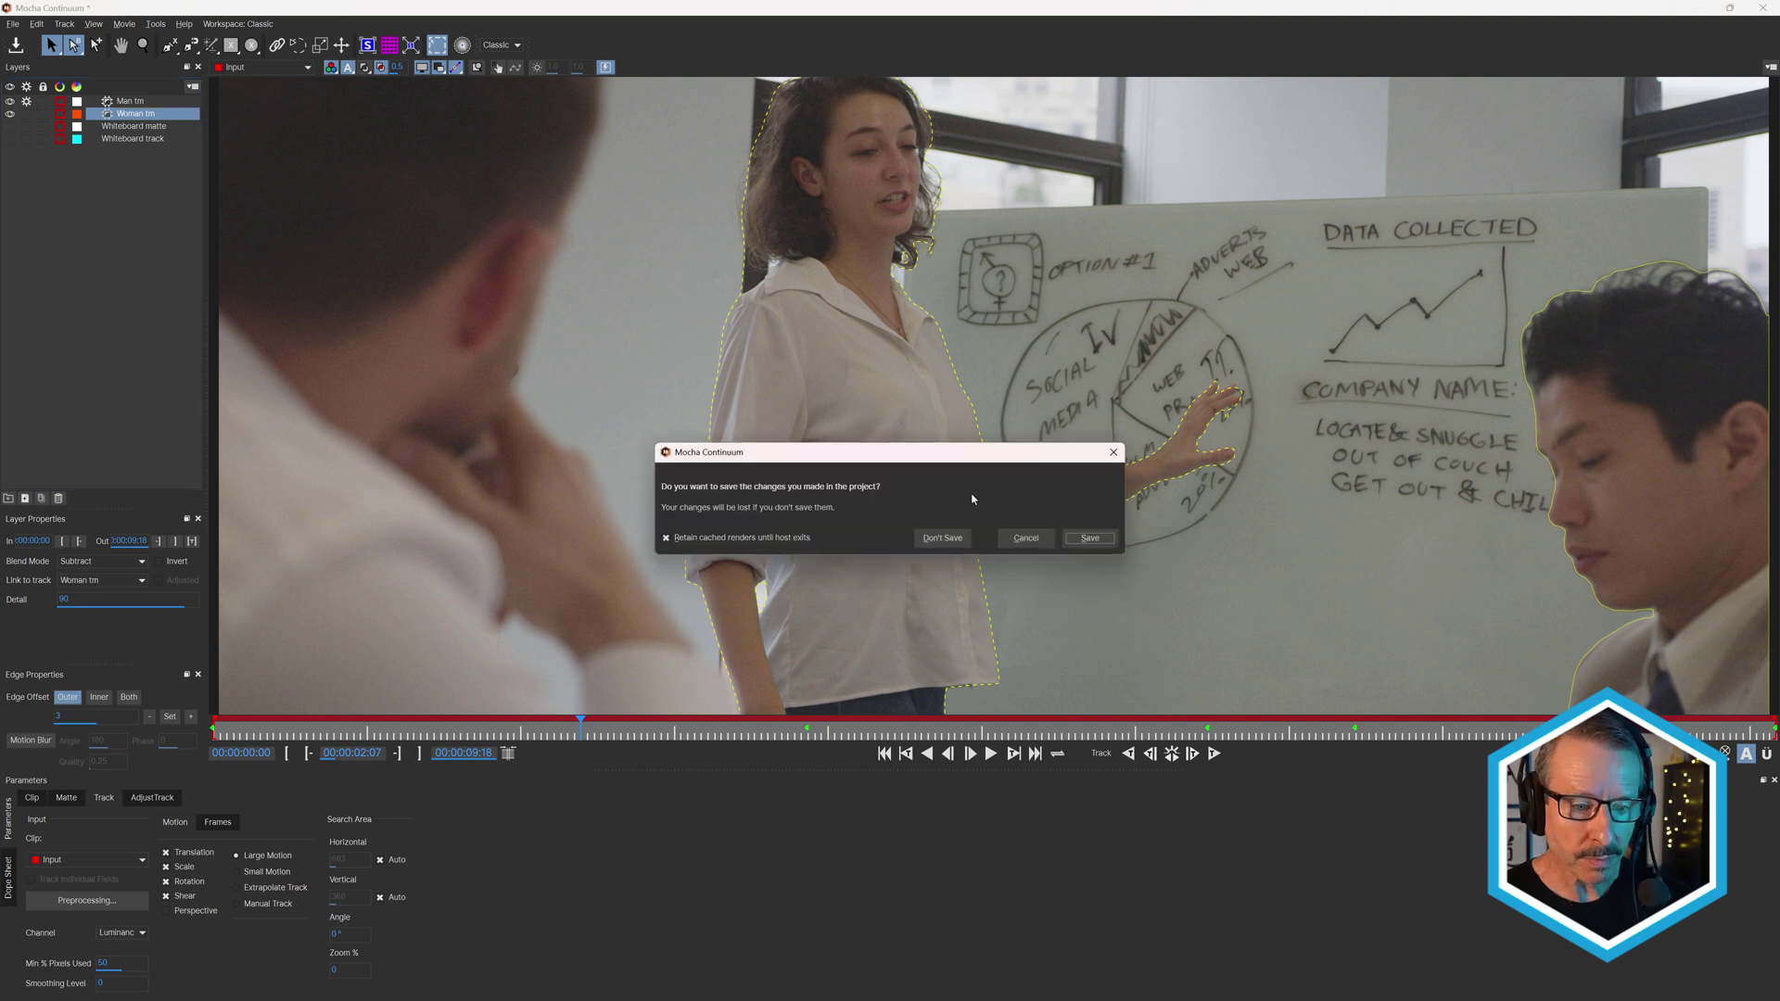
{"action": "left_click", "coordinate": [942, 538]}
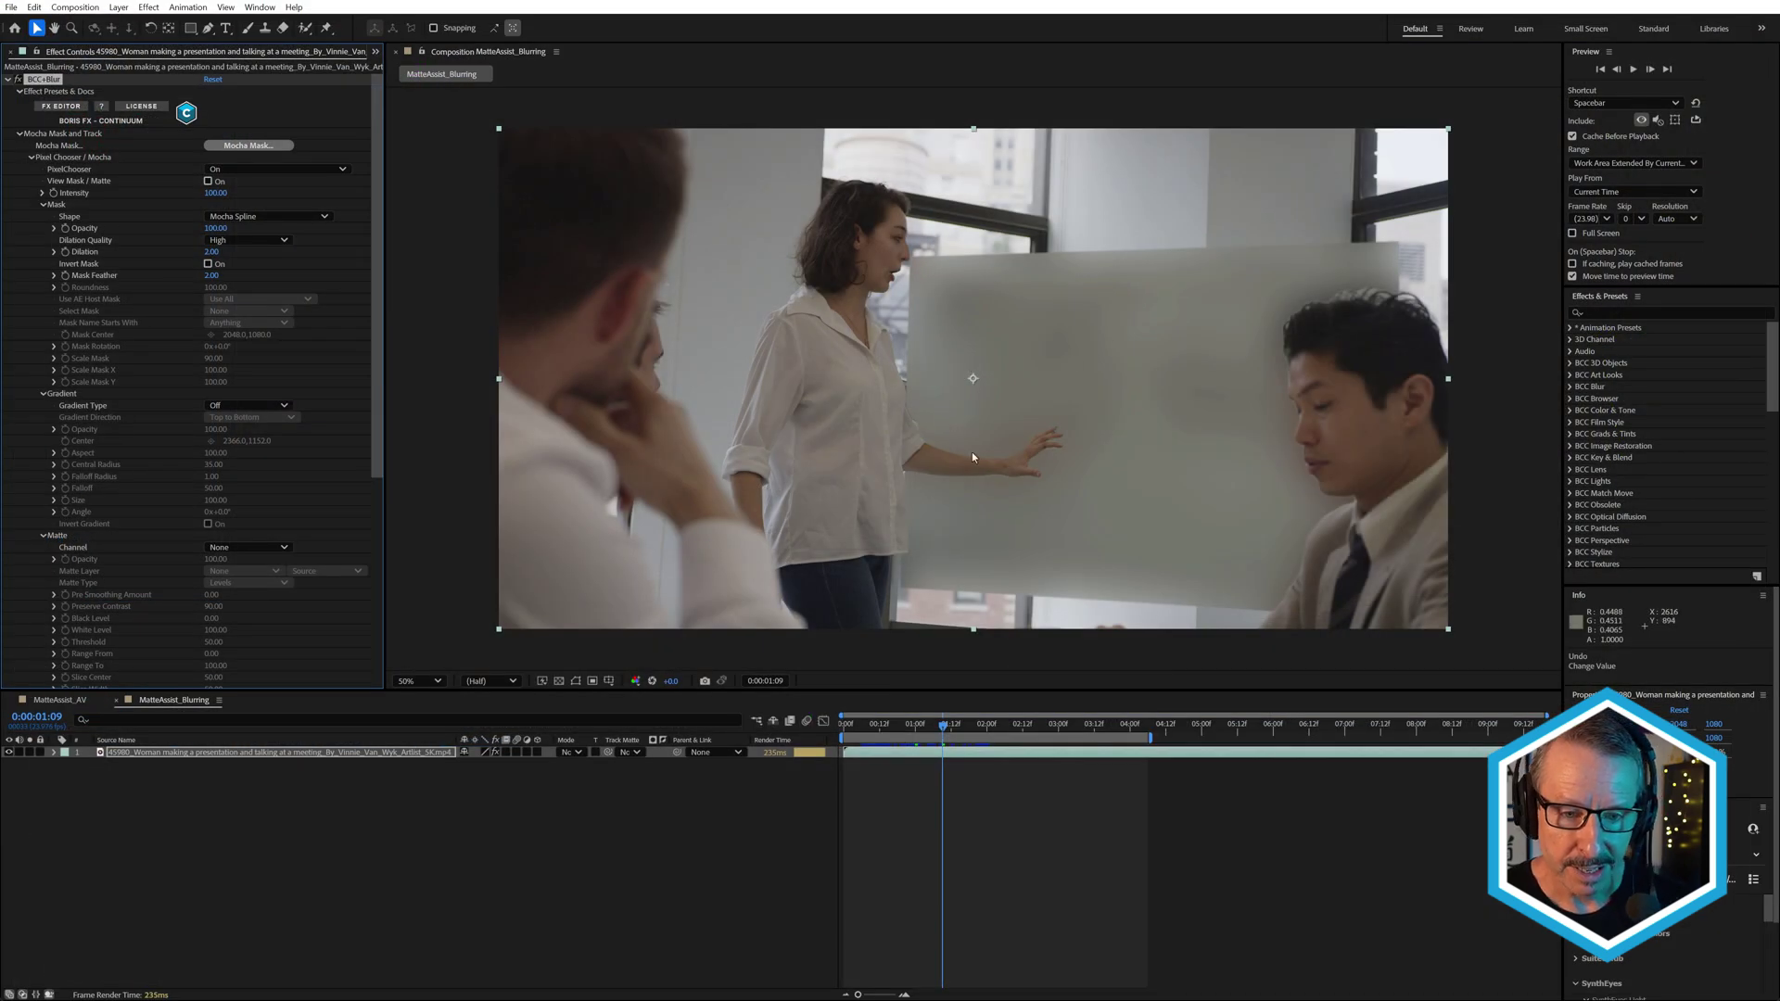
{"action": "left_click", "coordinate": [871, 733]}
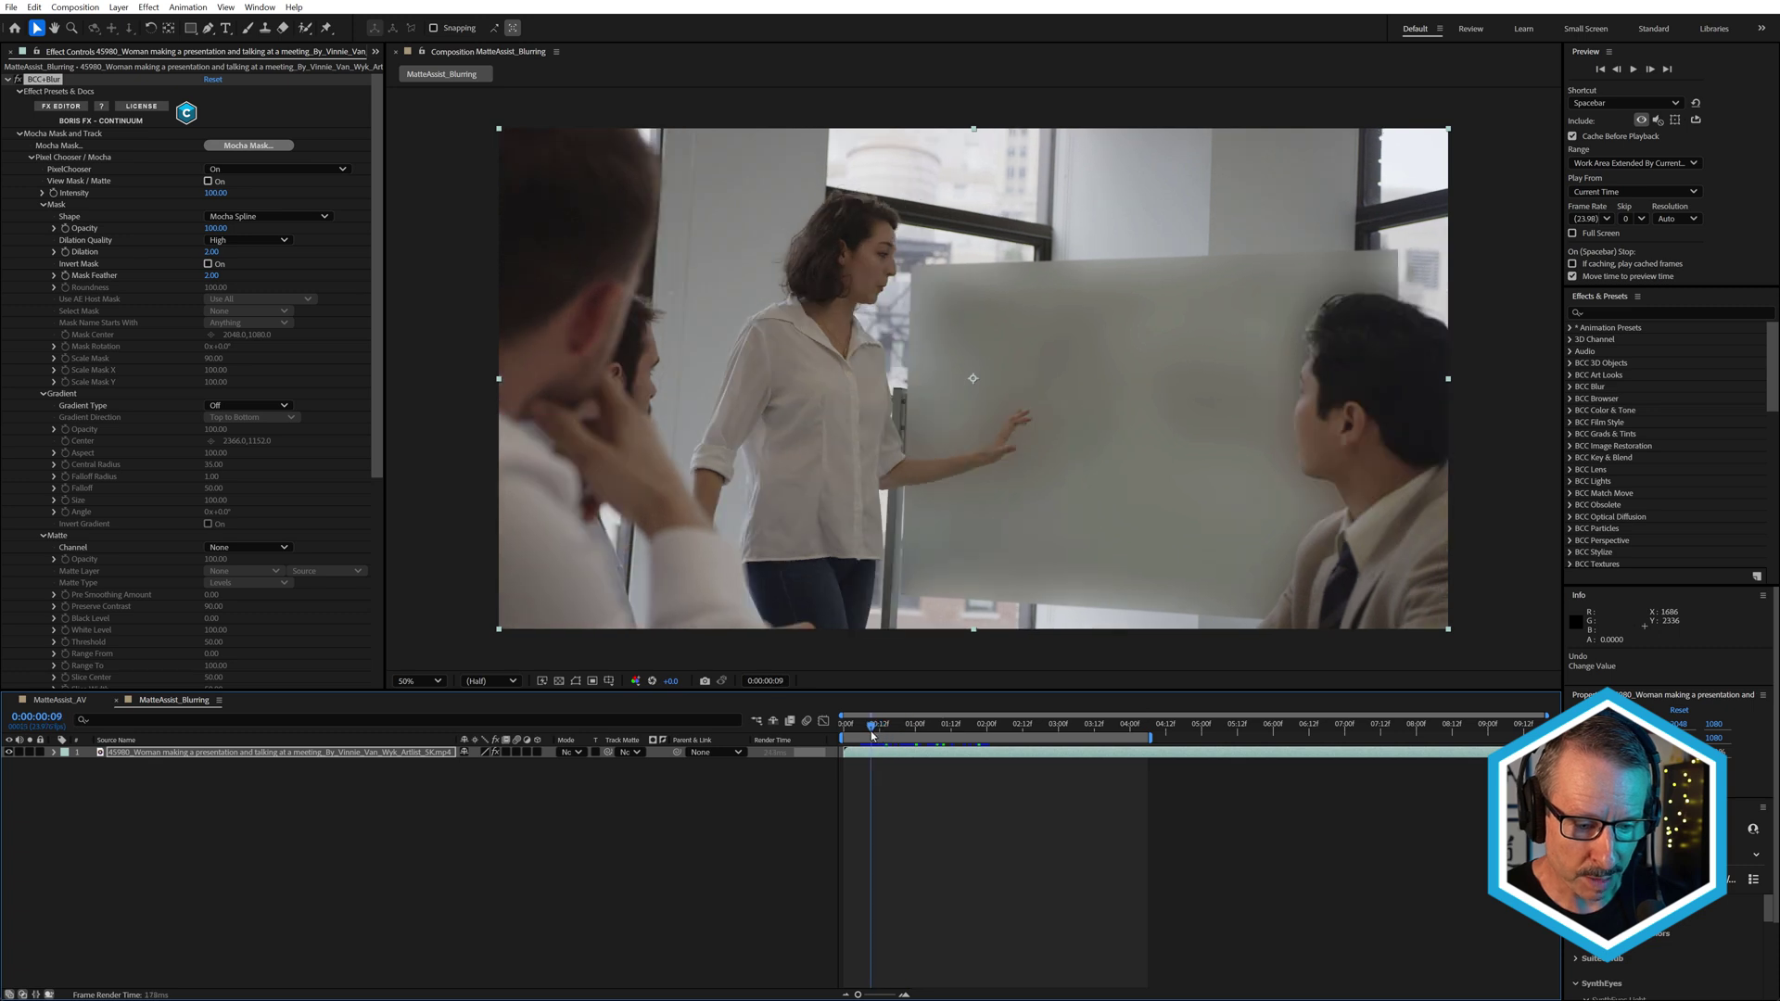
{"action": "key", "text": "space"}
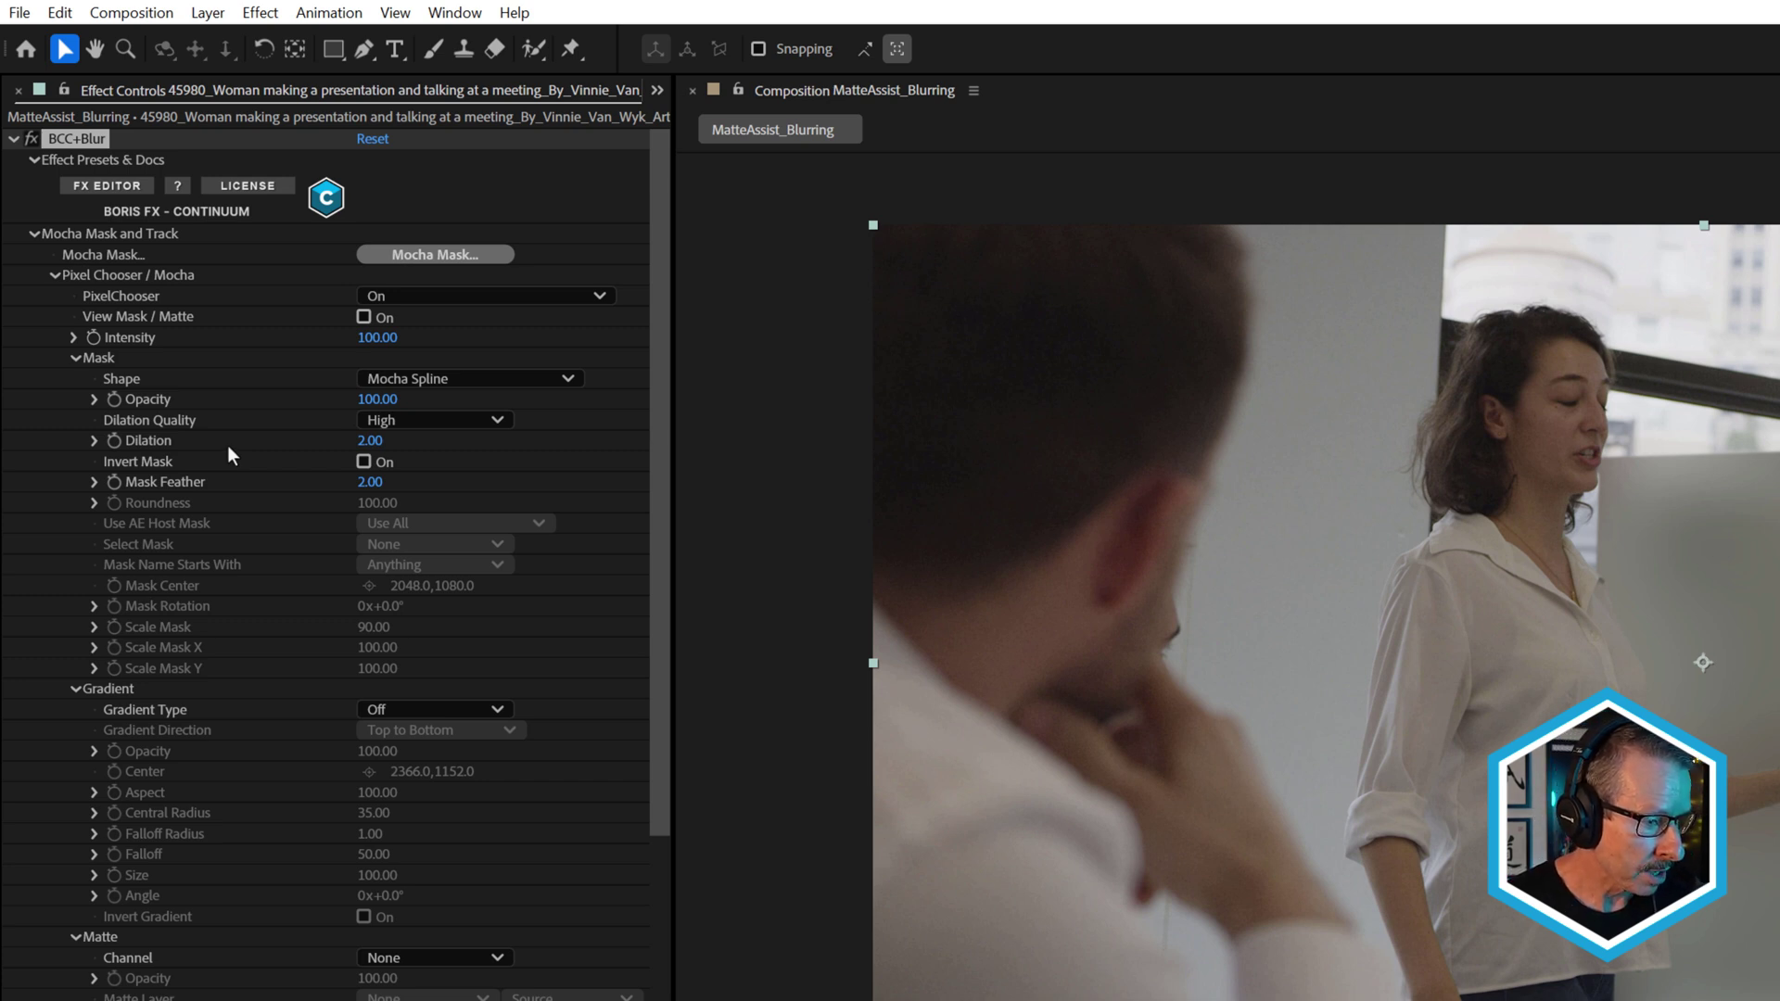
- Set the BCC+Blur Gradient Type to Circular, reposition the gradient centre over the whiteboard's pie chart and toggle Invert Gradient
{"action": "left_click", "coordinate": [447, 711]}
{"action": "left_click", "coordinate": [436, 766]}
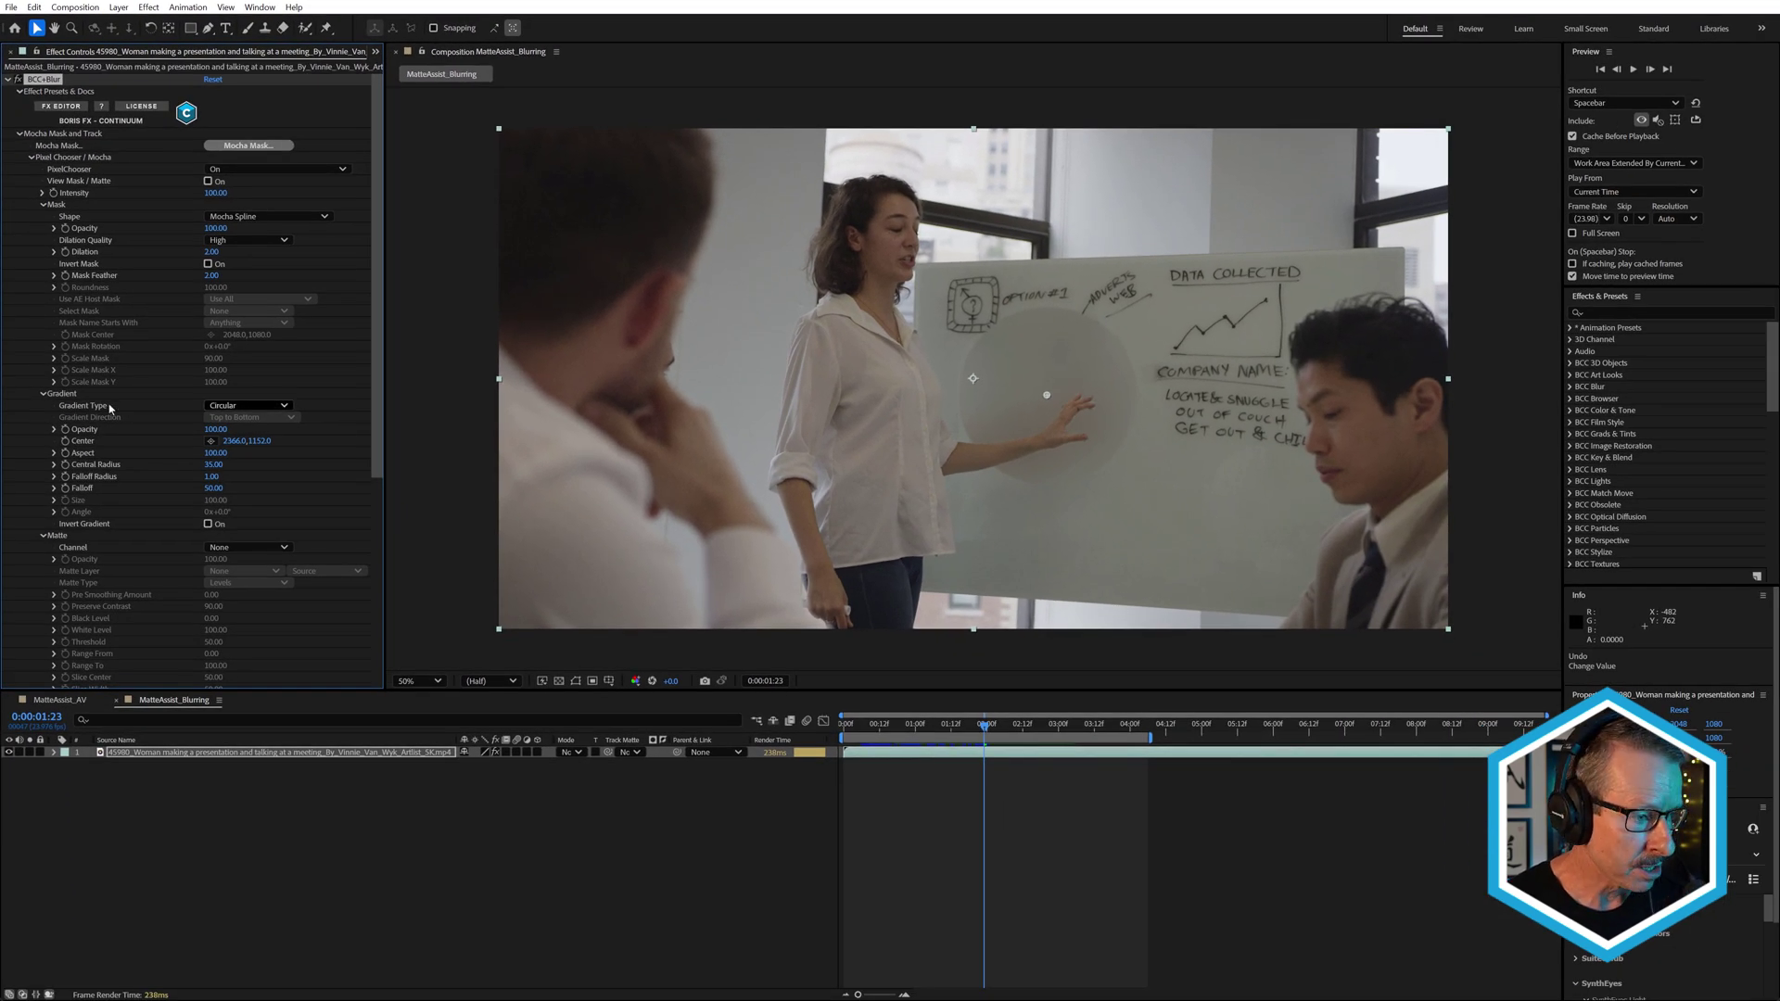
{"action": "left_click_drag", "start_coordinate": [1048, 395], "coordinate": [1054, 393]}
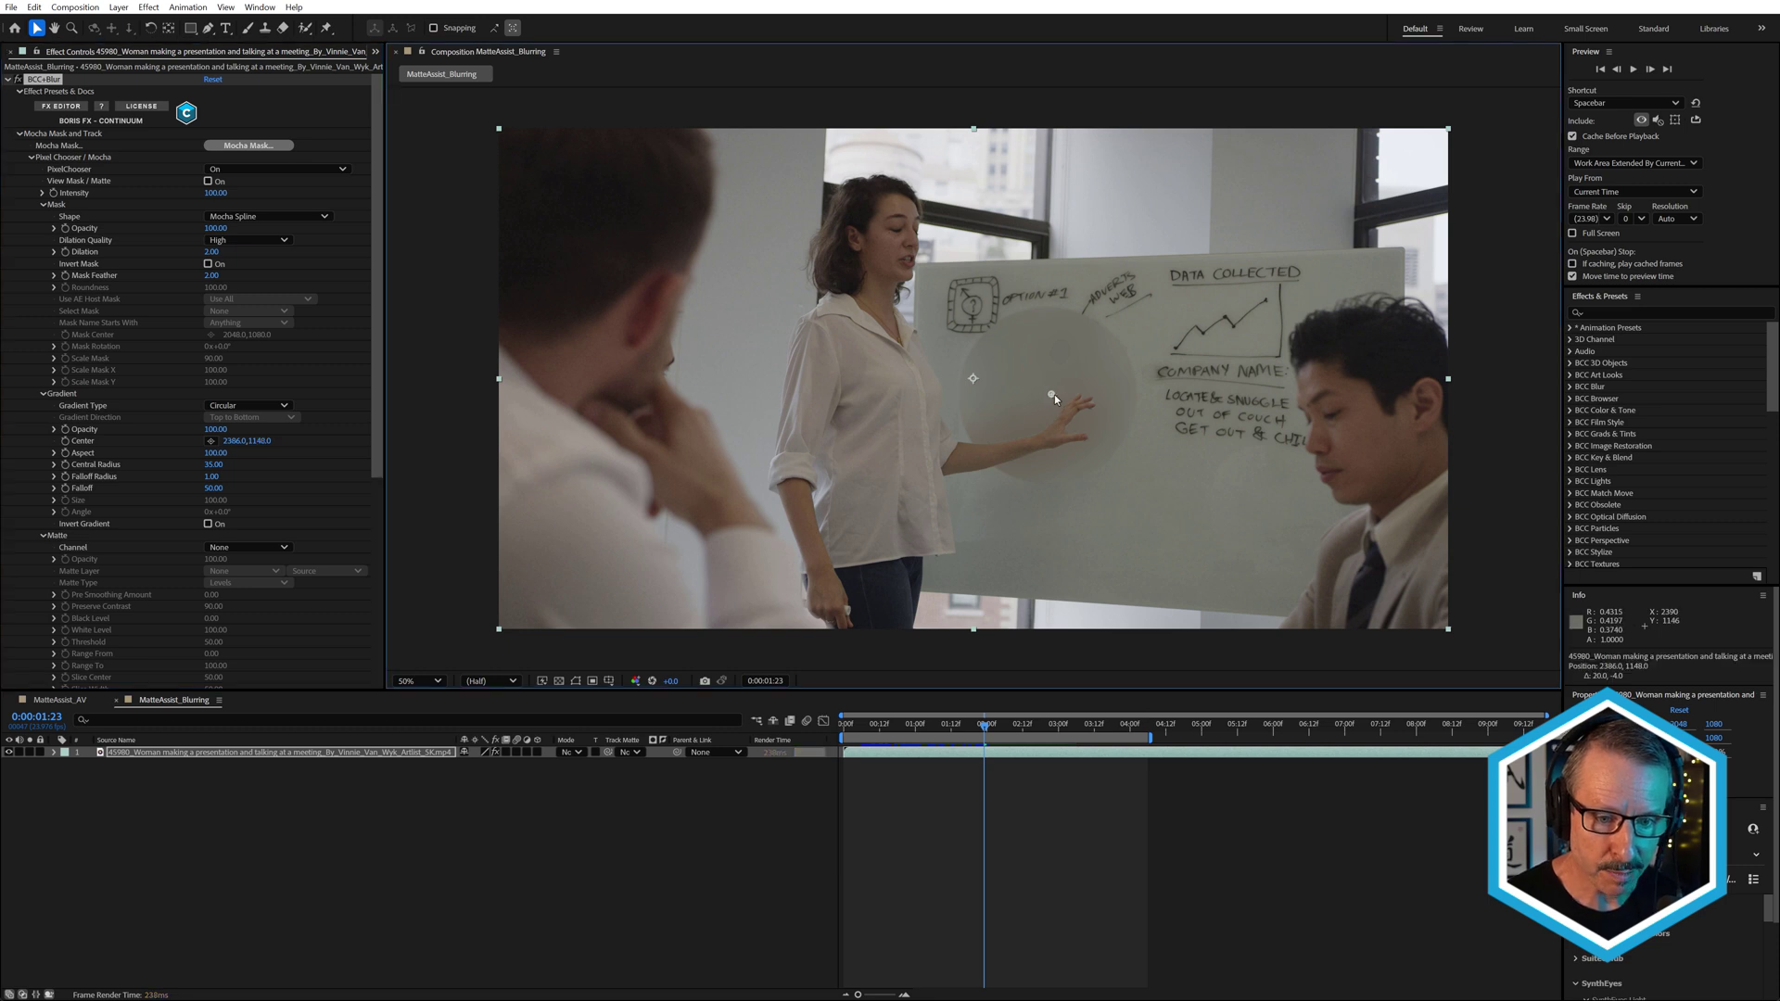
{"action": "left_click_drag", "start_coordinate": [1192, 396], "coordinate": [1085, 426]}
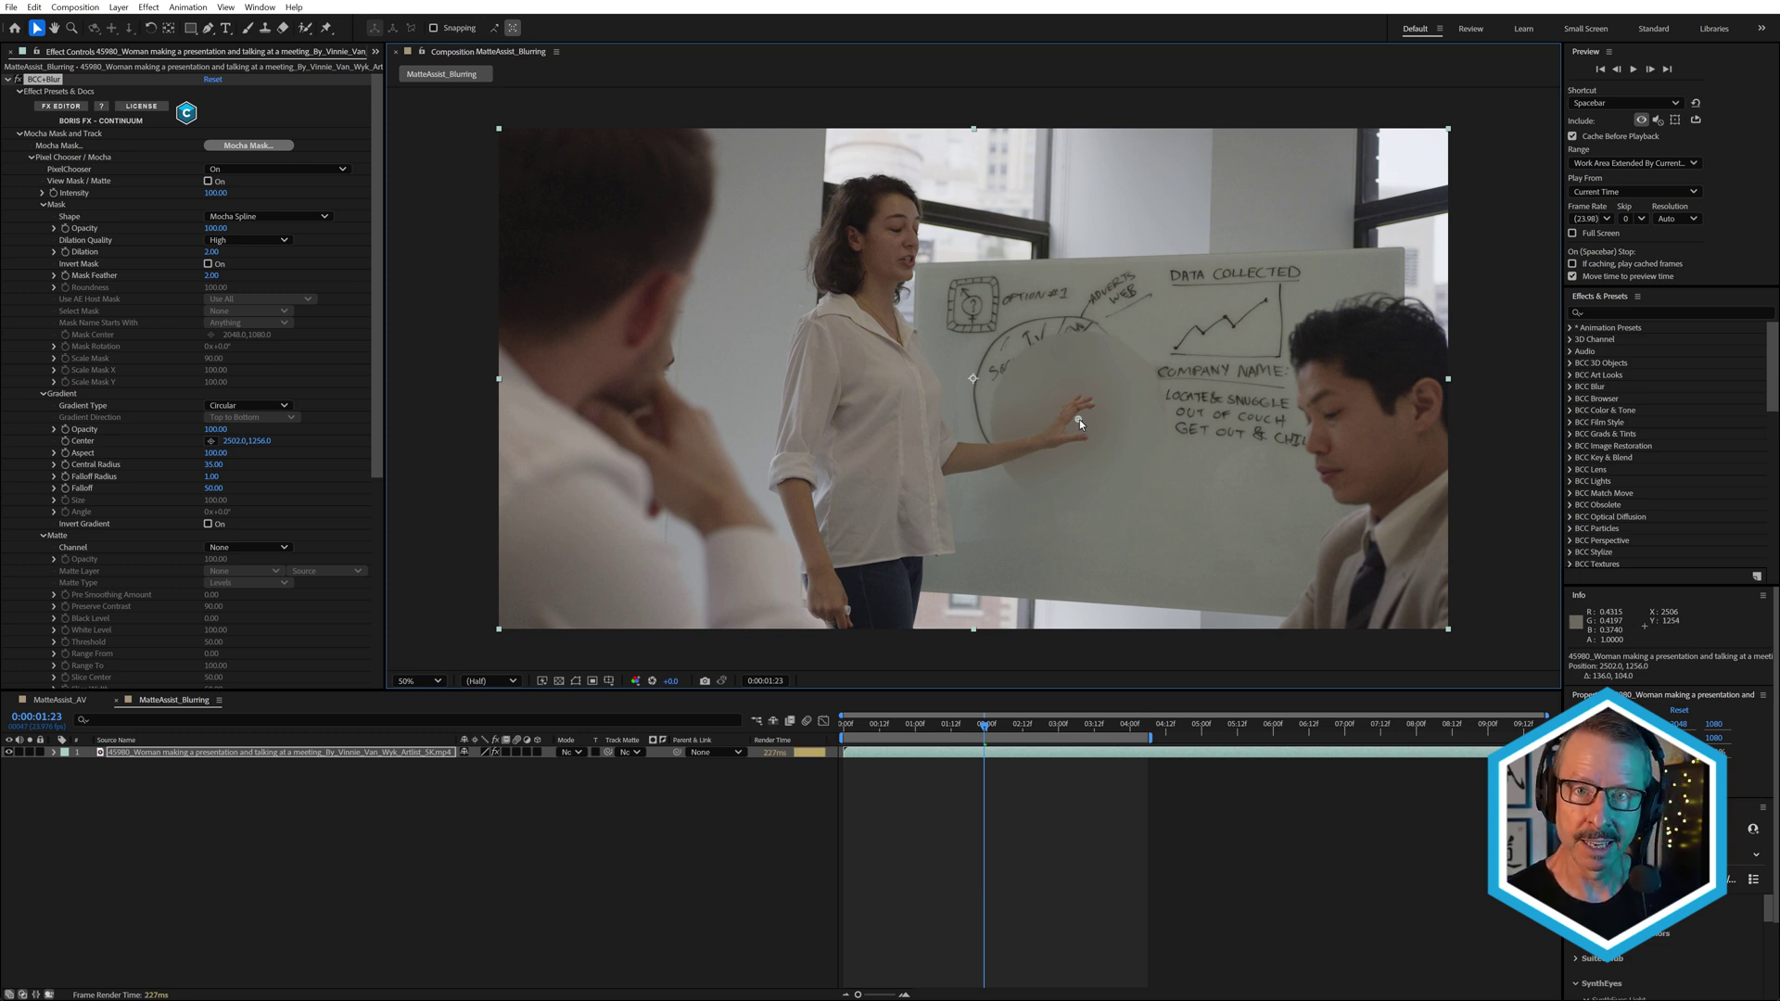
{"action": "left_click_drag", "start_coordinate": [1079, 419], "coordinate": [1076, 410]}
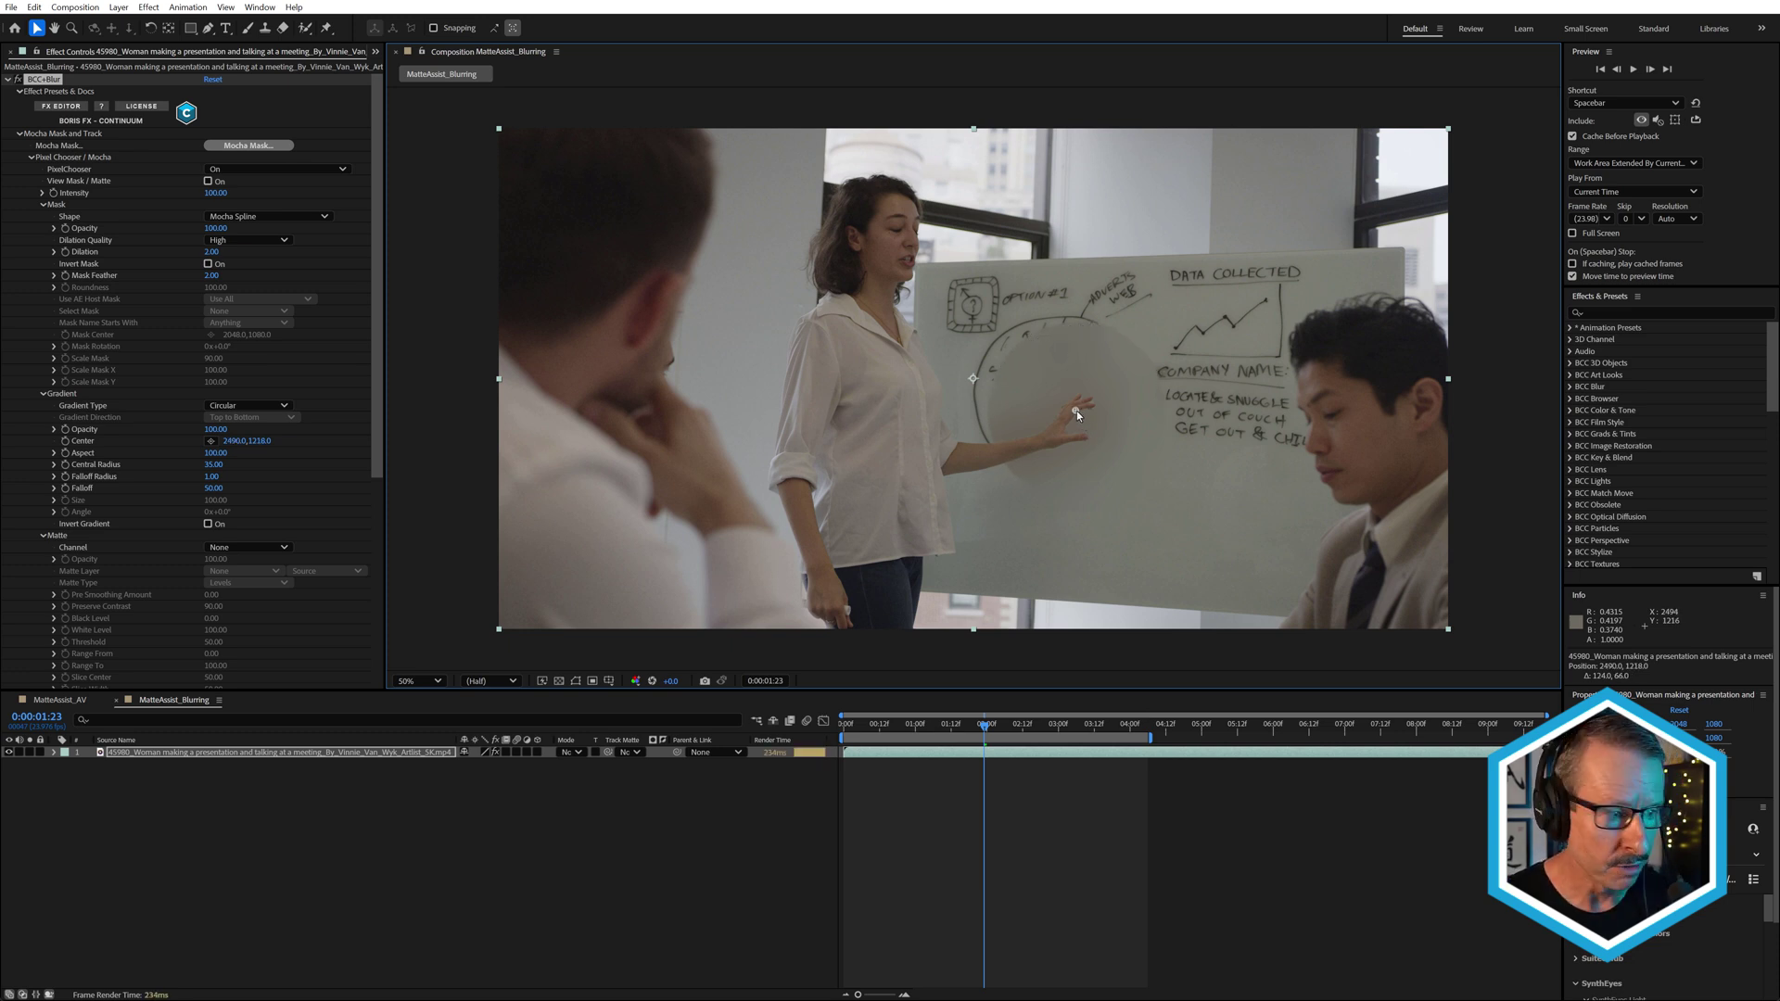
{"action": "left_click", "coordinate": [208, 524]}
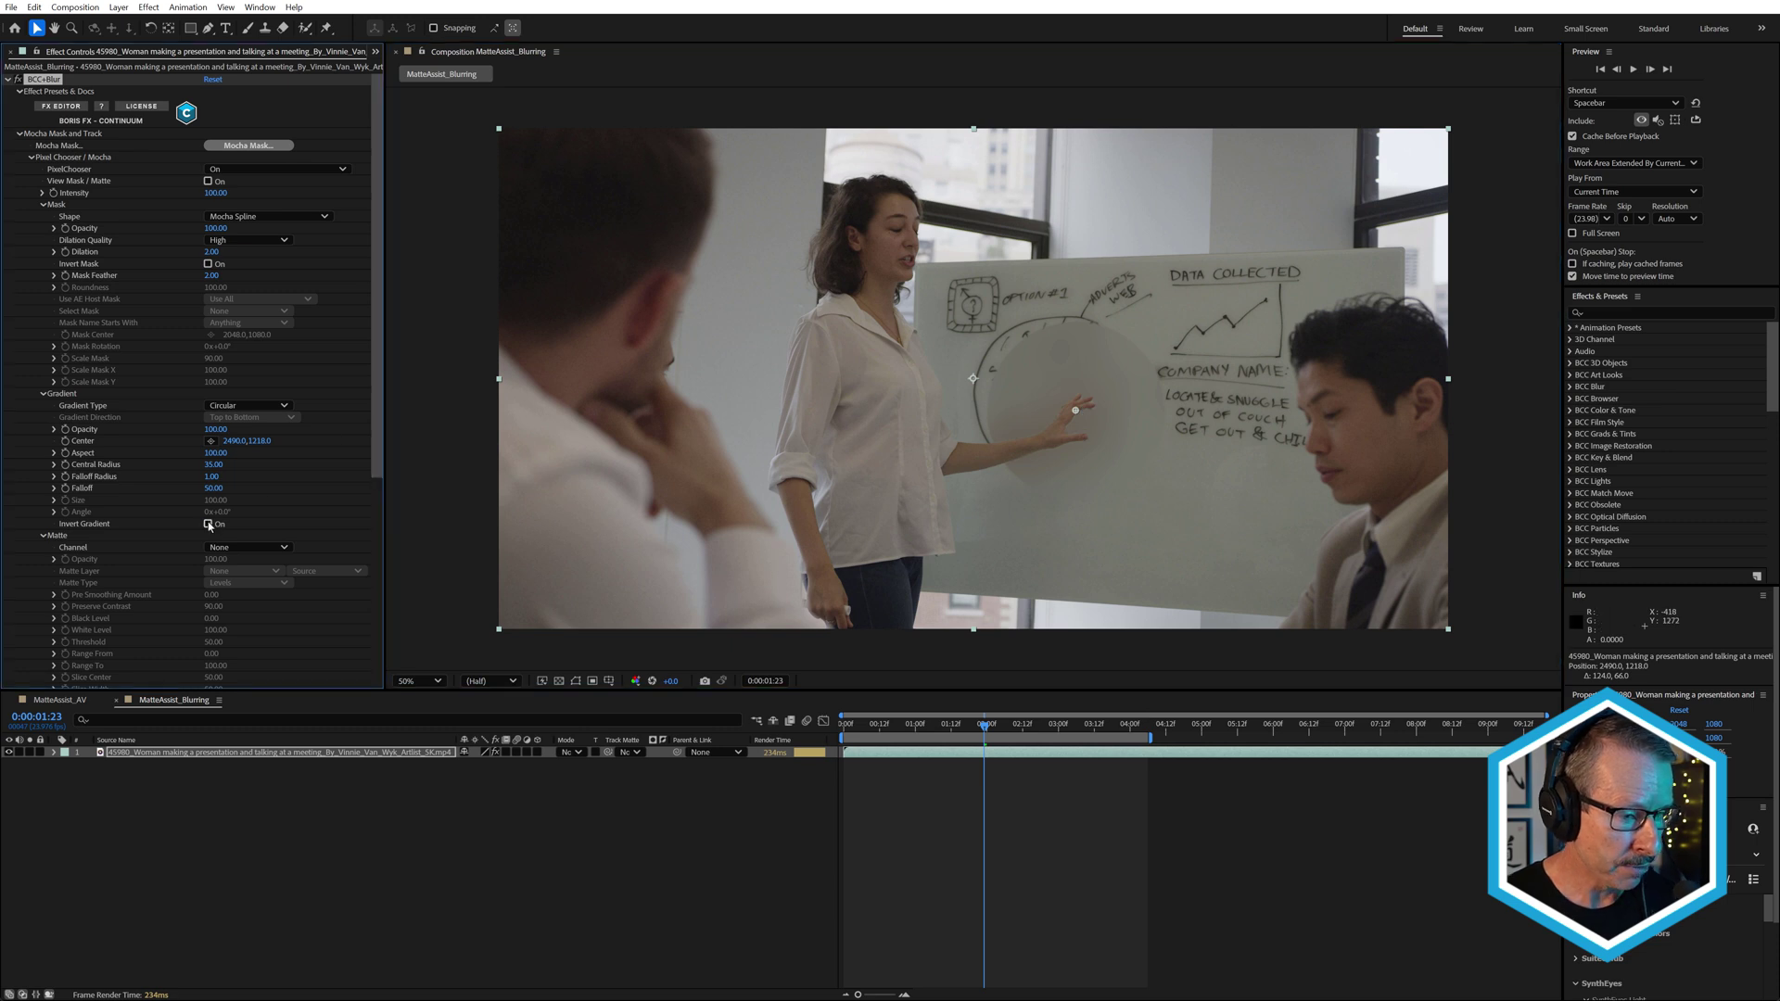
{"action": "left_click_drag", "start_coordinate": [1076, 415], "coordinate": [1059, 400]}
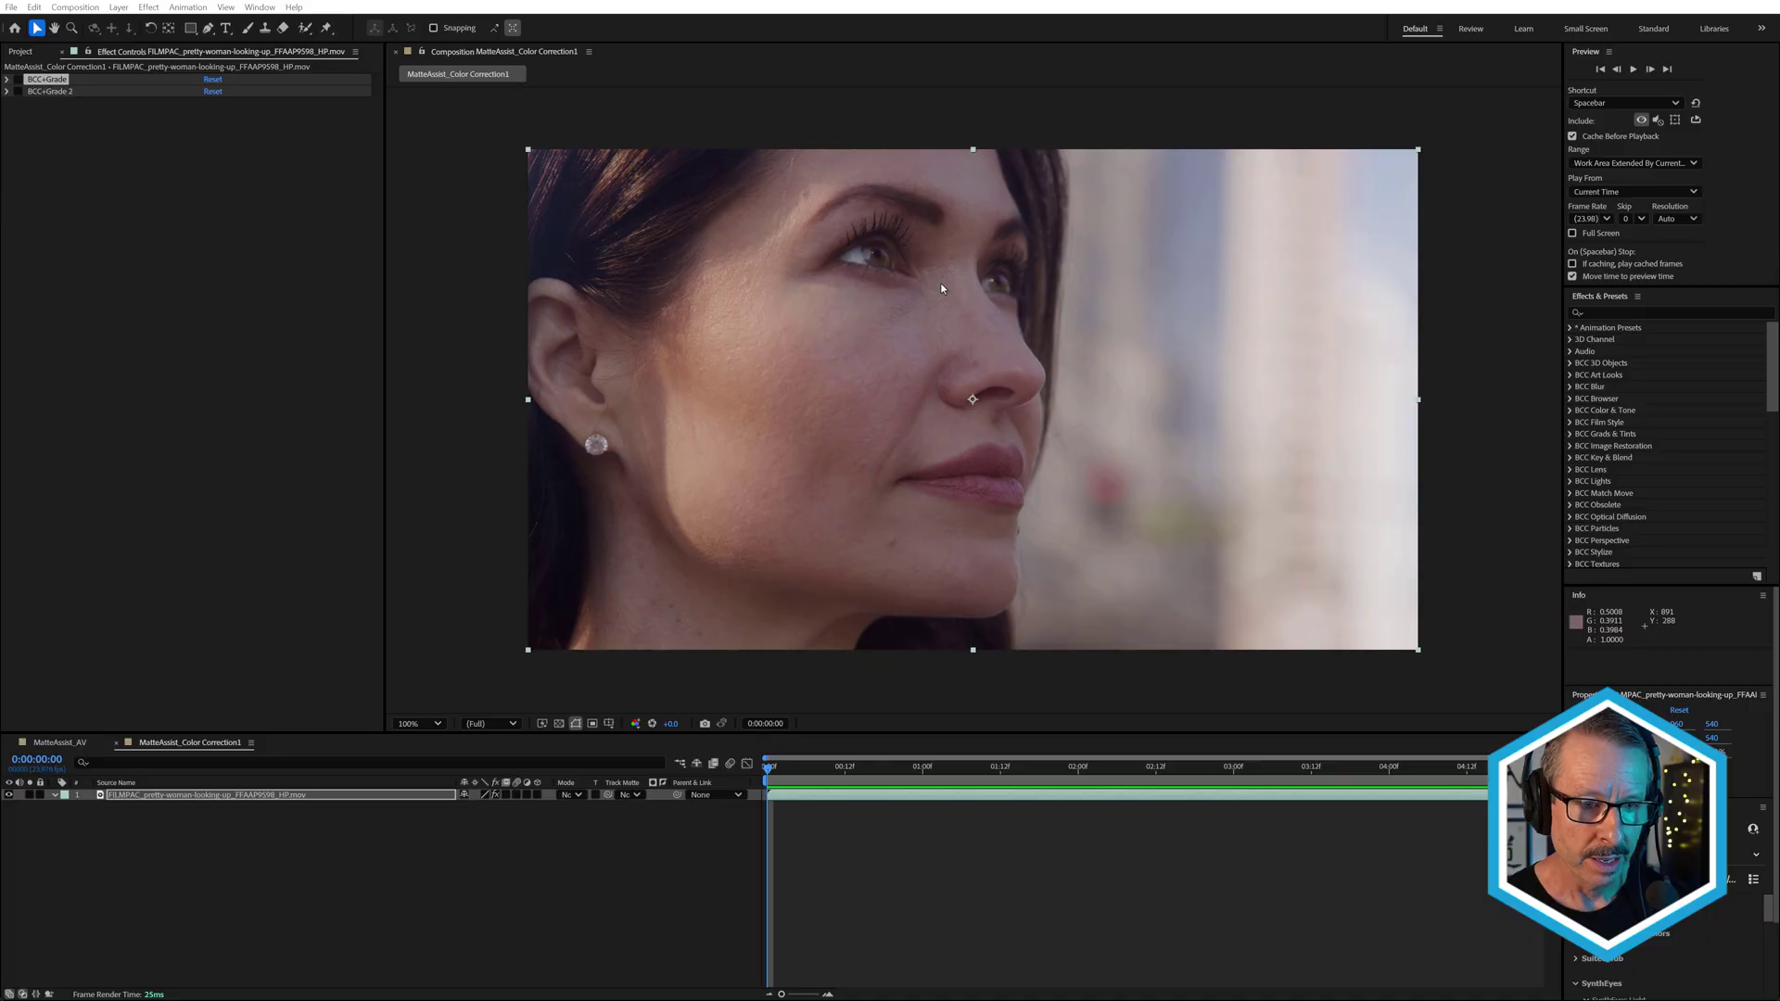
- Compare the lips with BCC+Grade off and on at 0:00:00:14 in MatteAssist_Color Correction1, leaving the effect enabled
{"action": "left_click_drag", "start_coordinate": [790, 773], "coordinate": [860, 784]}
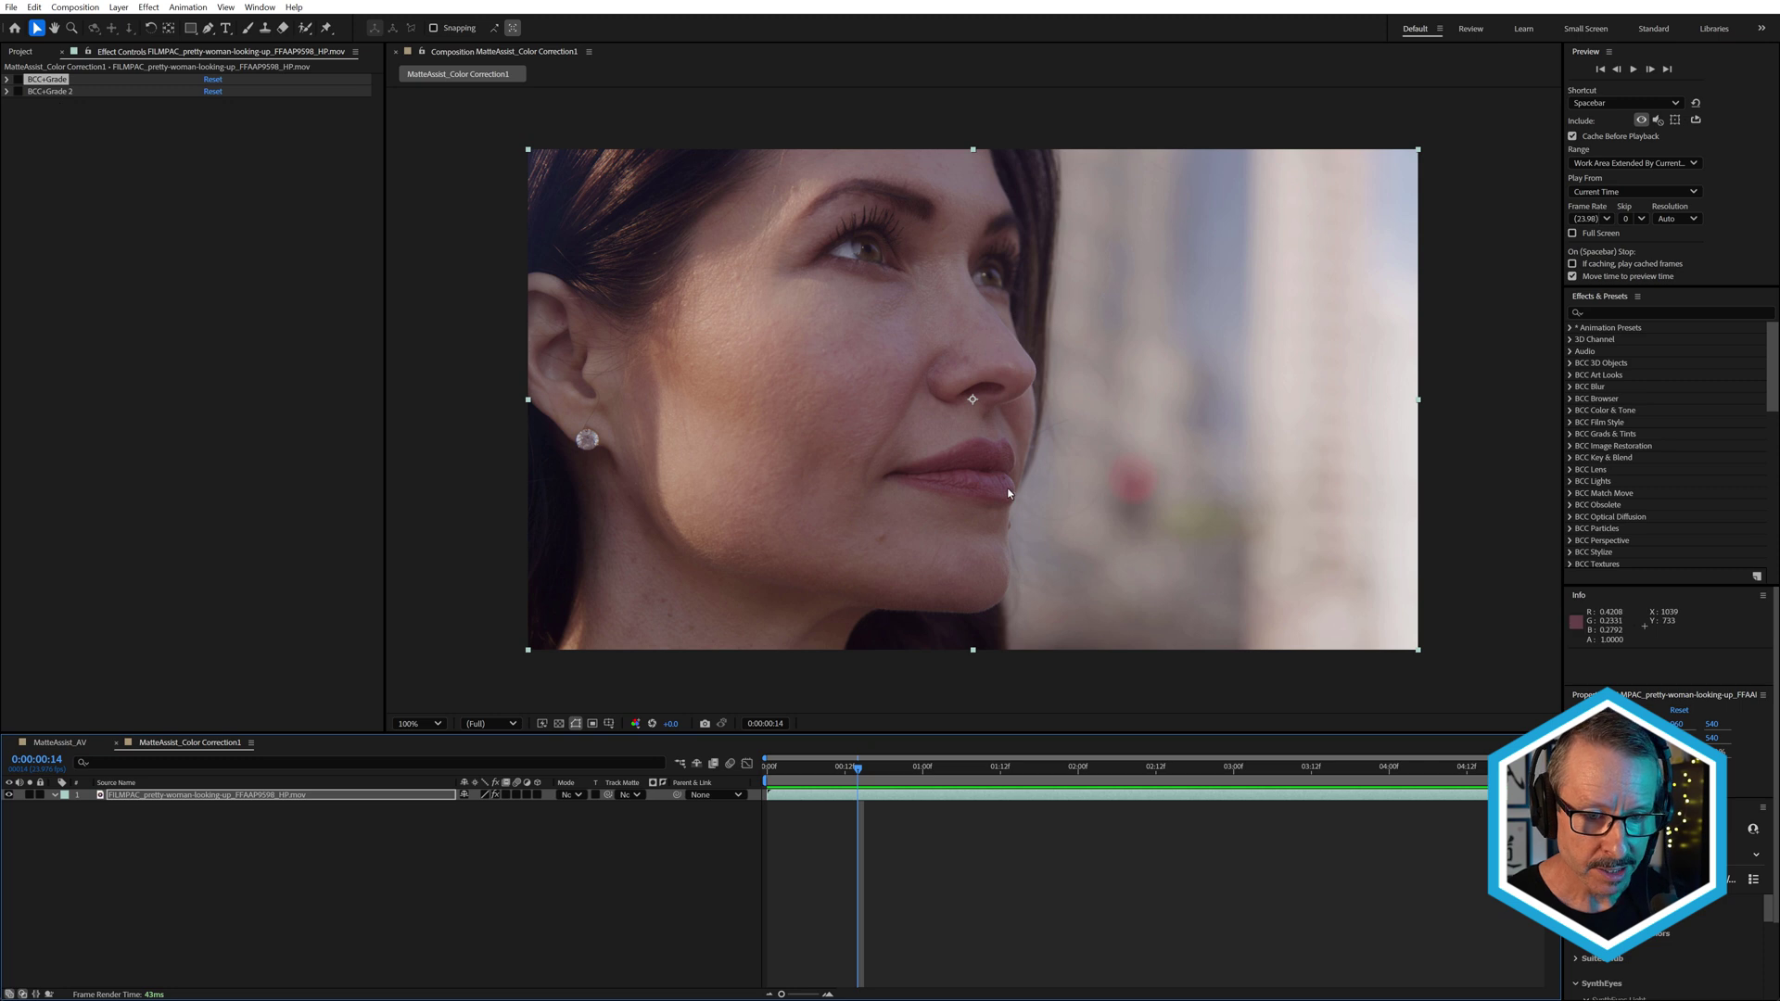
{"action": "key", "text": "period"}
{"action": "left_click", "coordinate": [18, 79]}
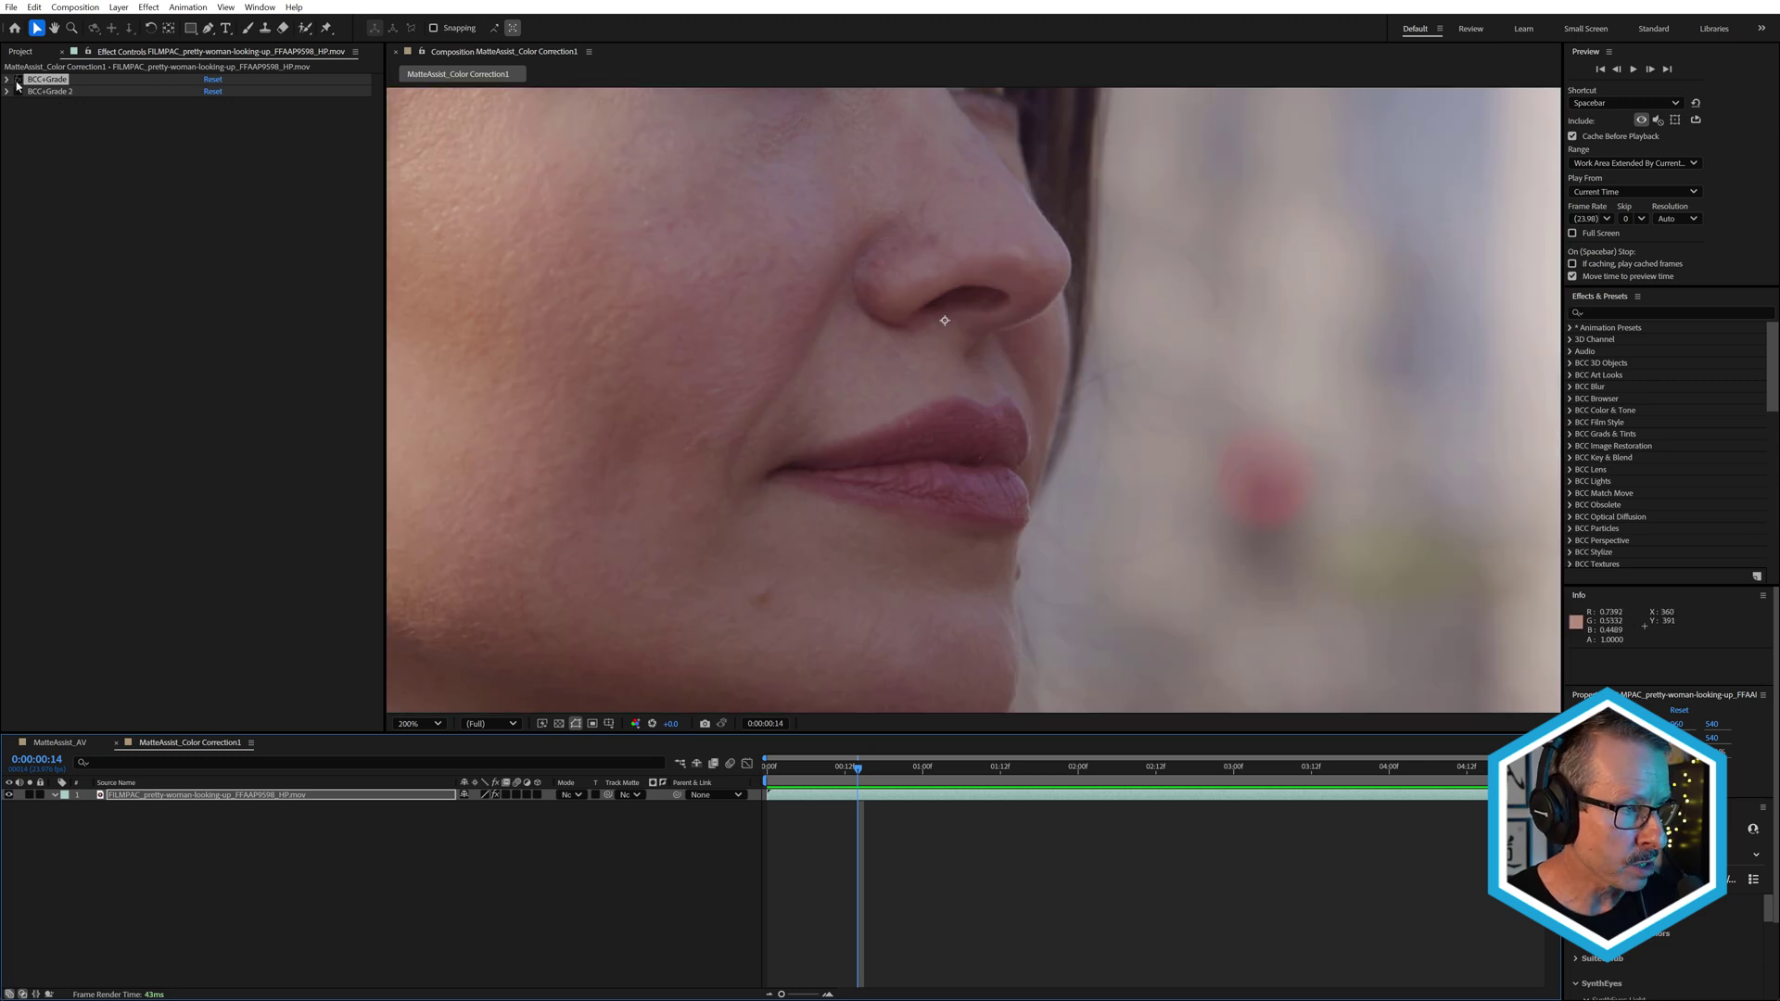
{"action": "left_click", "coordinate": [18, 81]}
{"action": "left_click", "coordinate": [17, 82]}
{"action": "left_click", "coordinate": [18, 82]}
{"action": "left_click", "coordinate": [17, 82]}
{"action": "left_click", "coordinate": [18, 81]}
{"action": "left_click", "coordinate": [17, 82]}
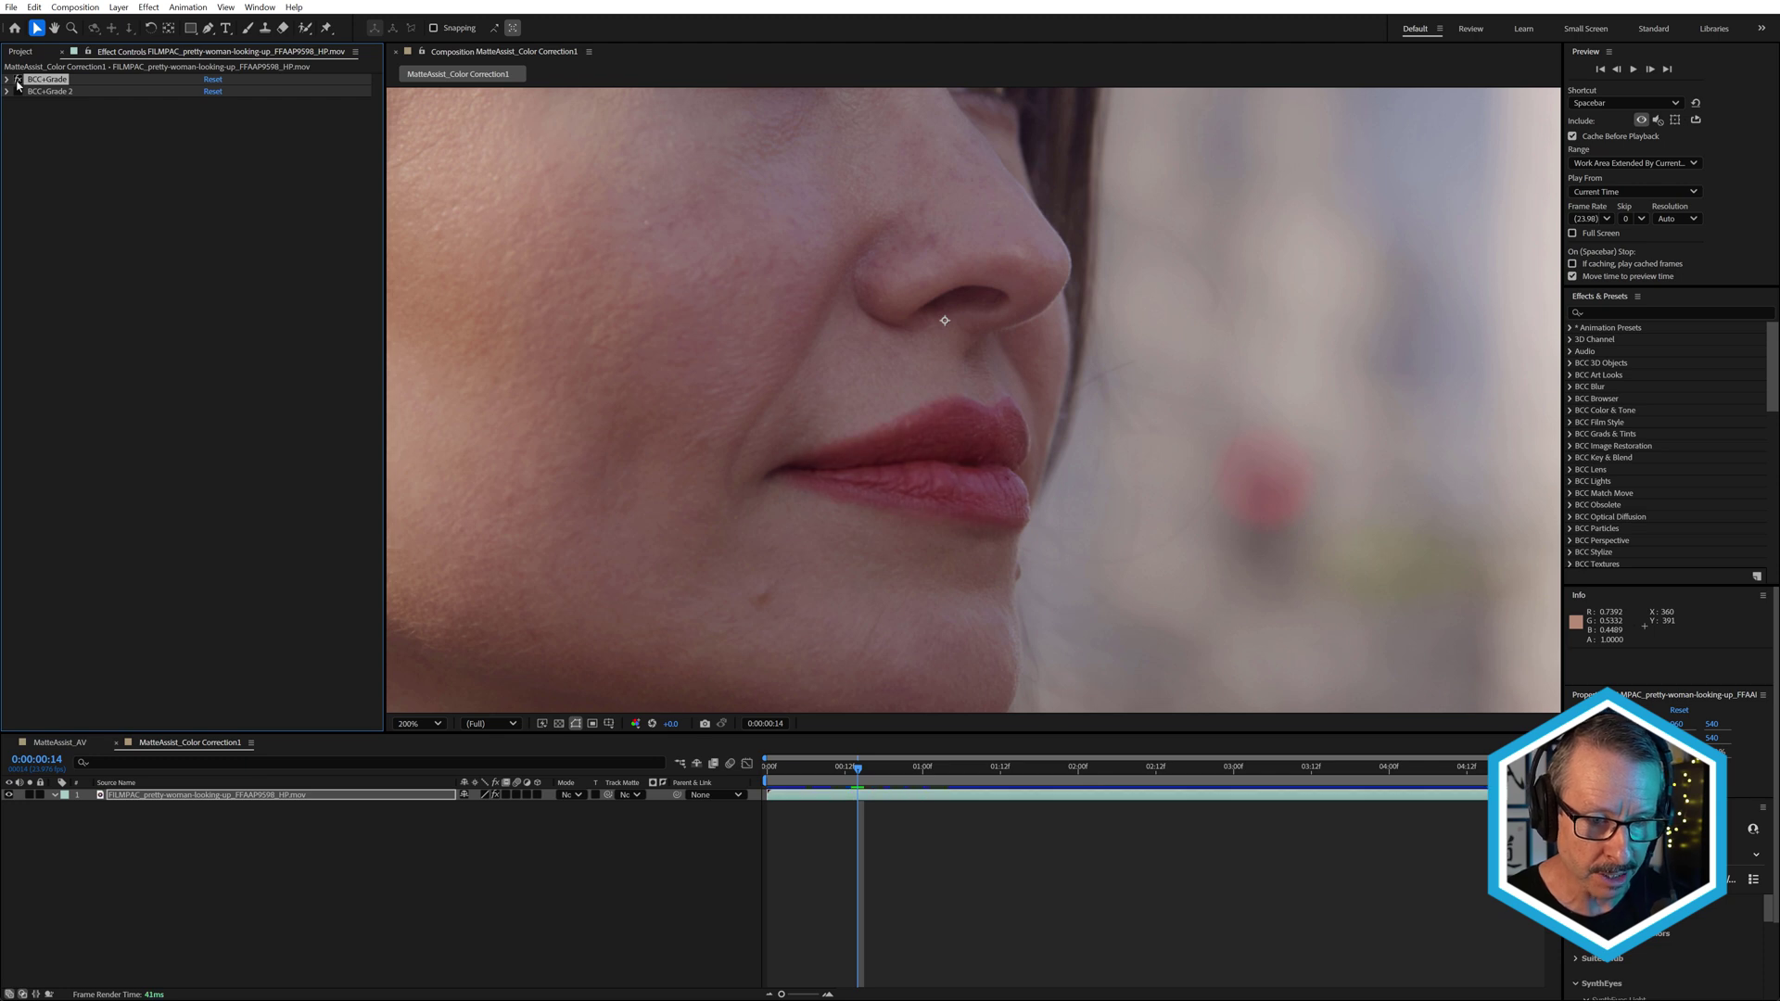
{"action": "scroll", "coordinate": [938, 455], "scroll_direction": "up", "scroll_amount": 2}
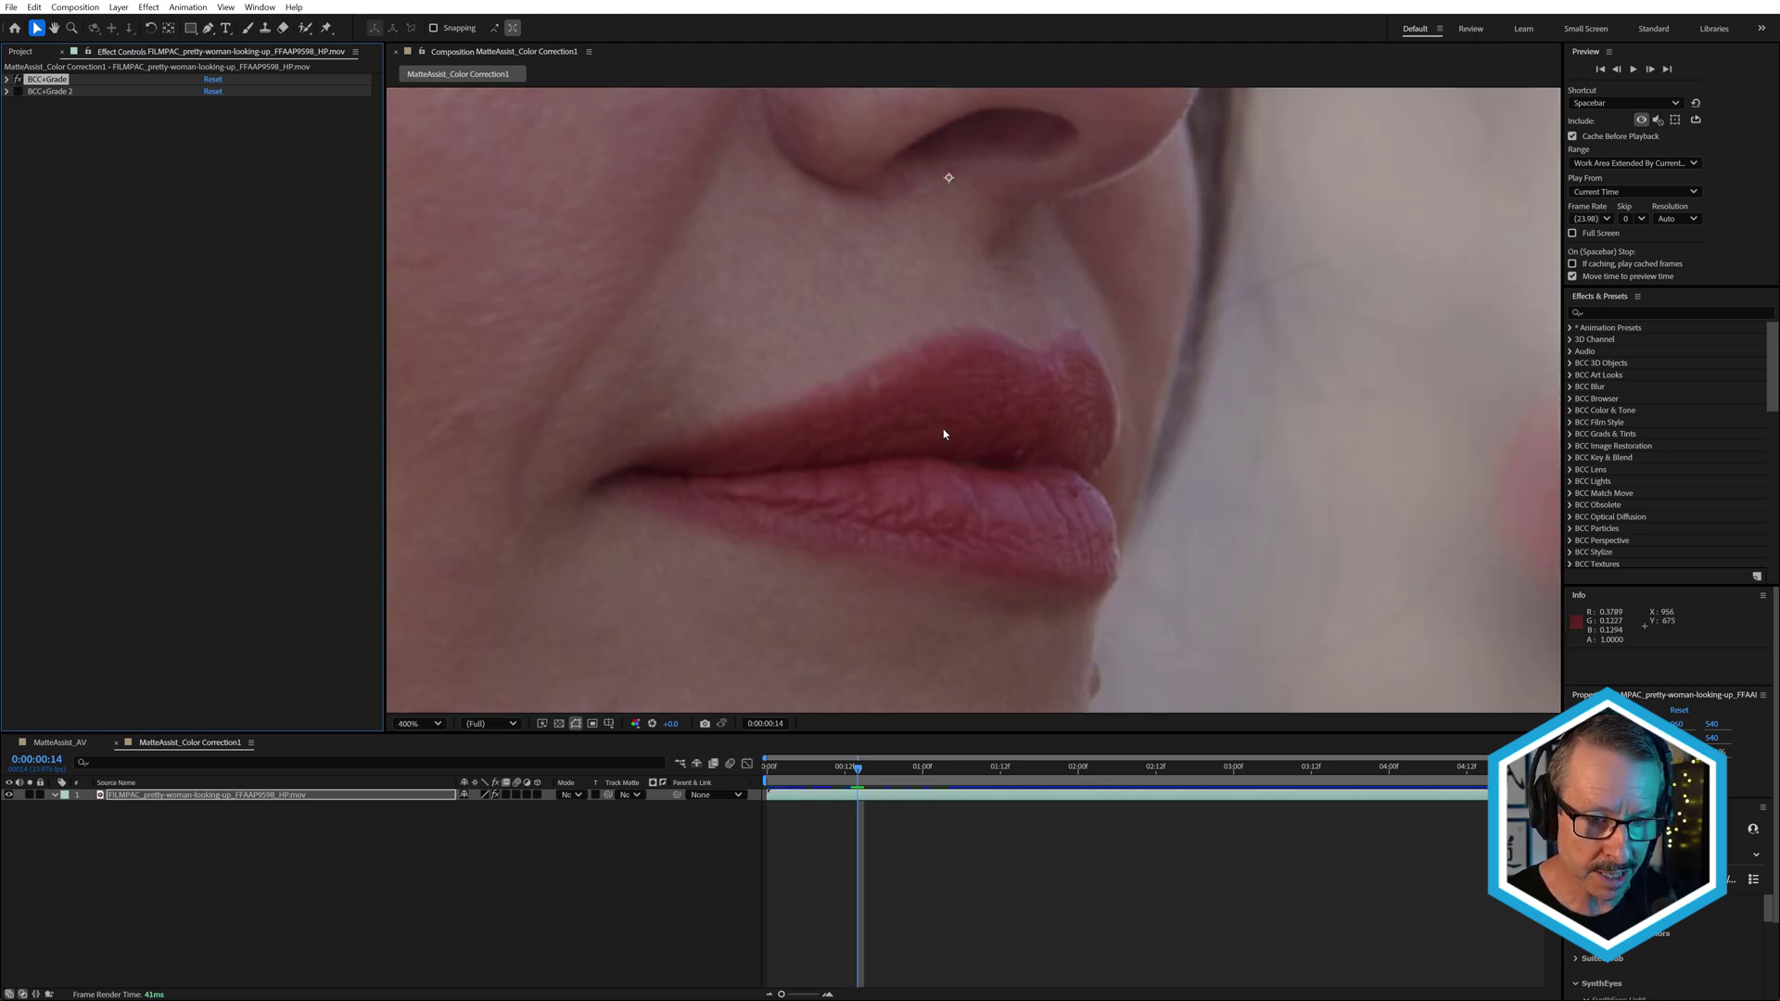
{"action": "scroll", "coordinate": [944, 435], "scroll_direction": "down", "scroll_amount": 2}
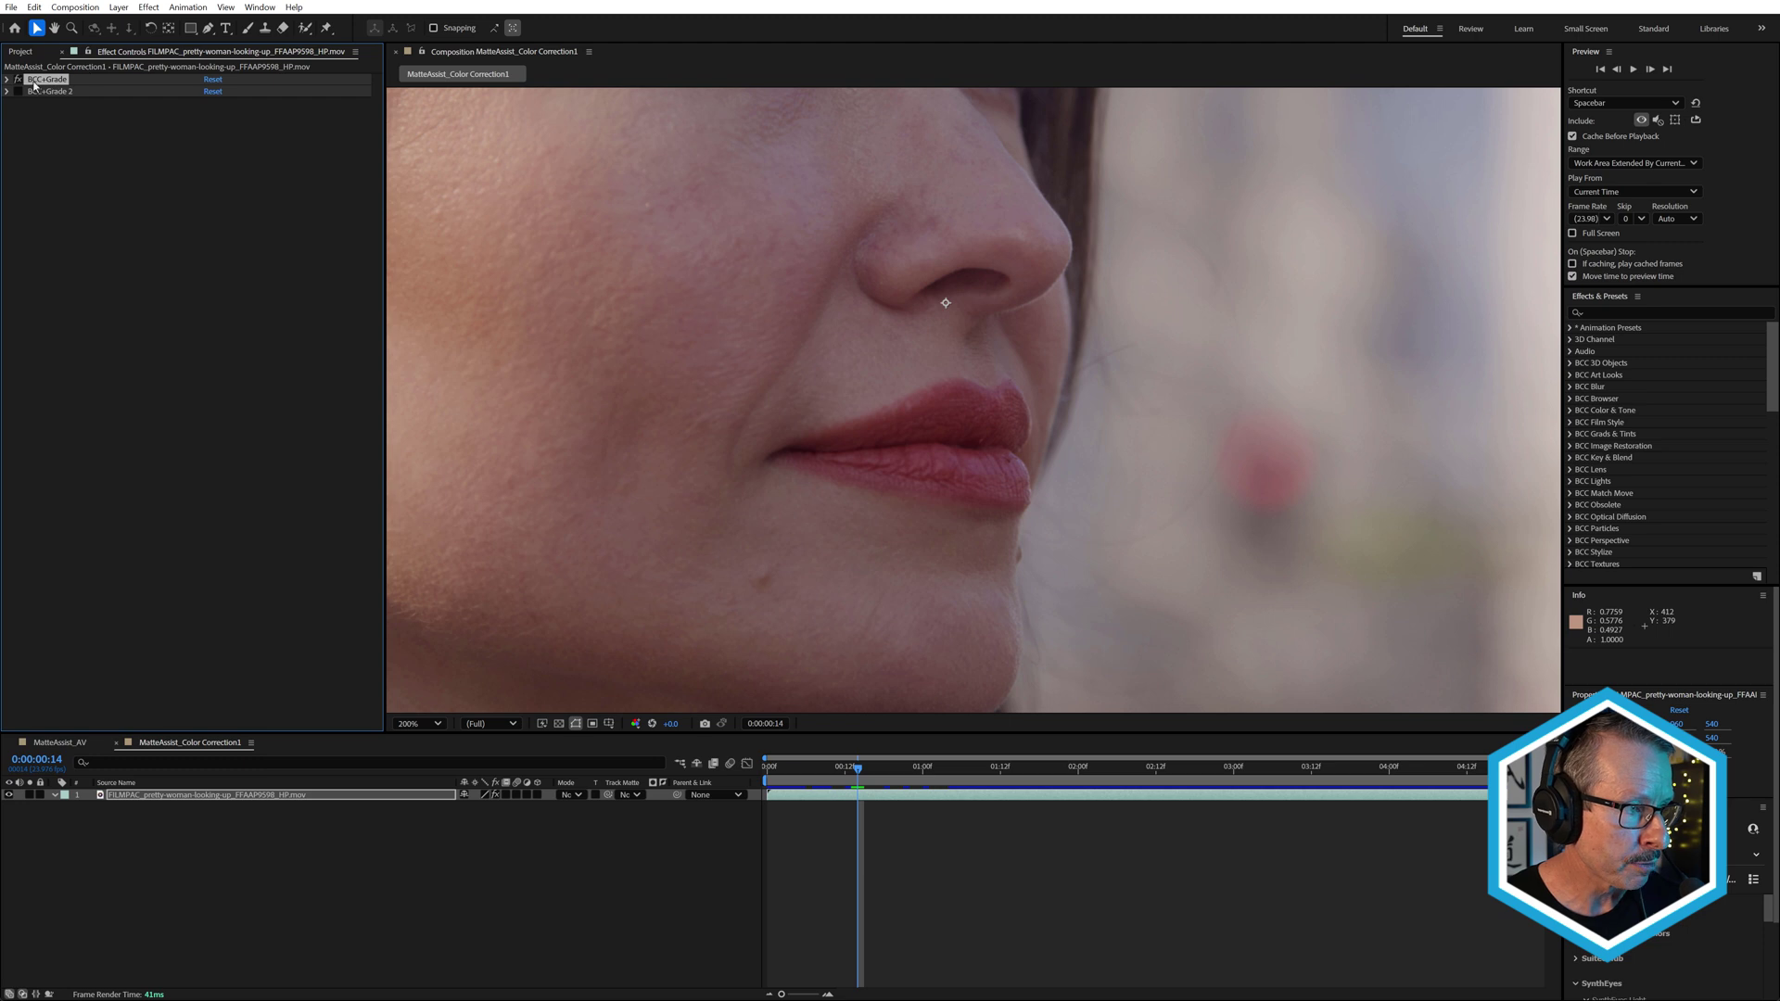
- Preview the woman's eyes and scrub through the iris mask of BCC+Grade 2 in Mocha
{"action": "left_click_drag", "start_coordinate": [846, 270], "coordinate": [905, 584]}
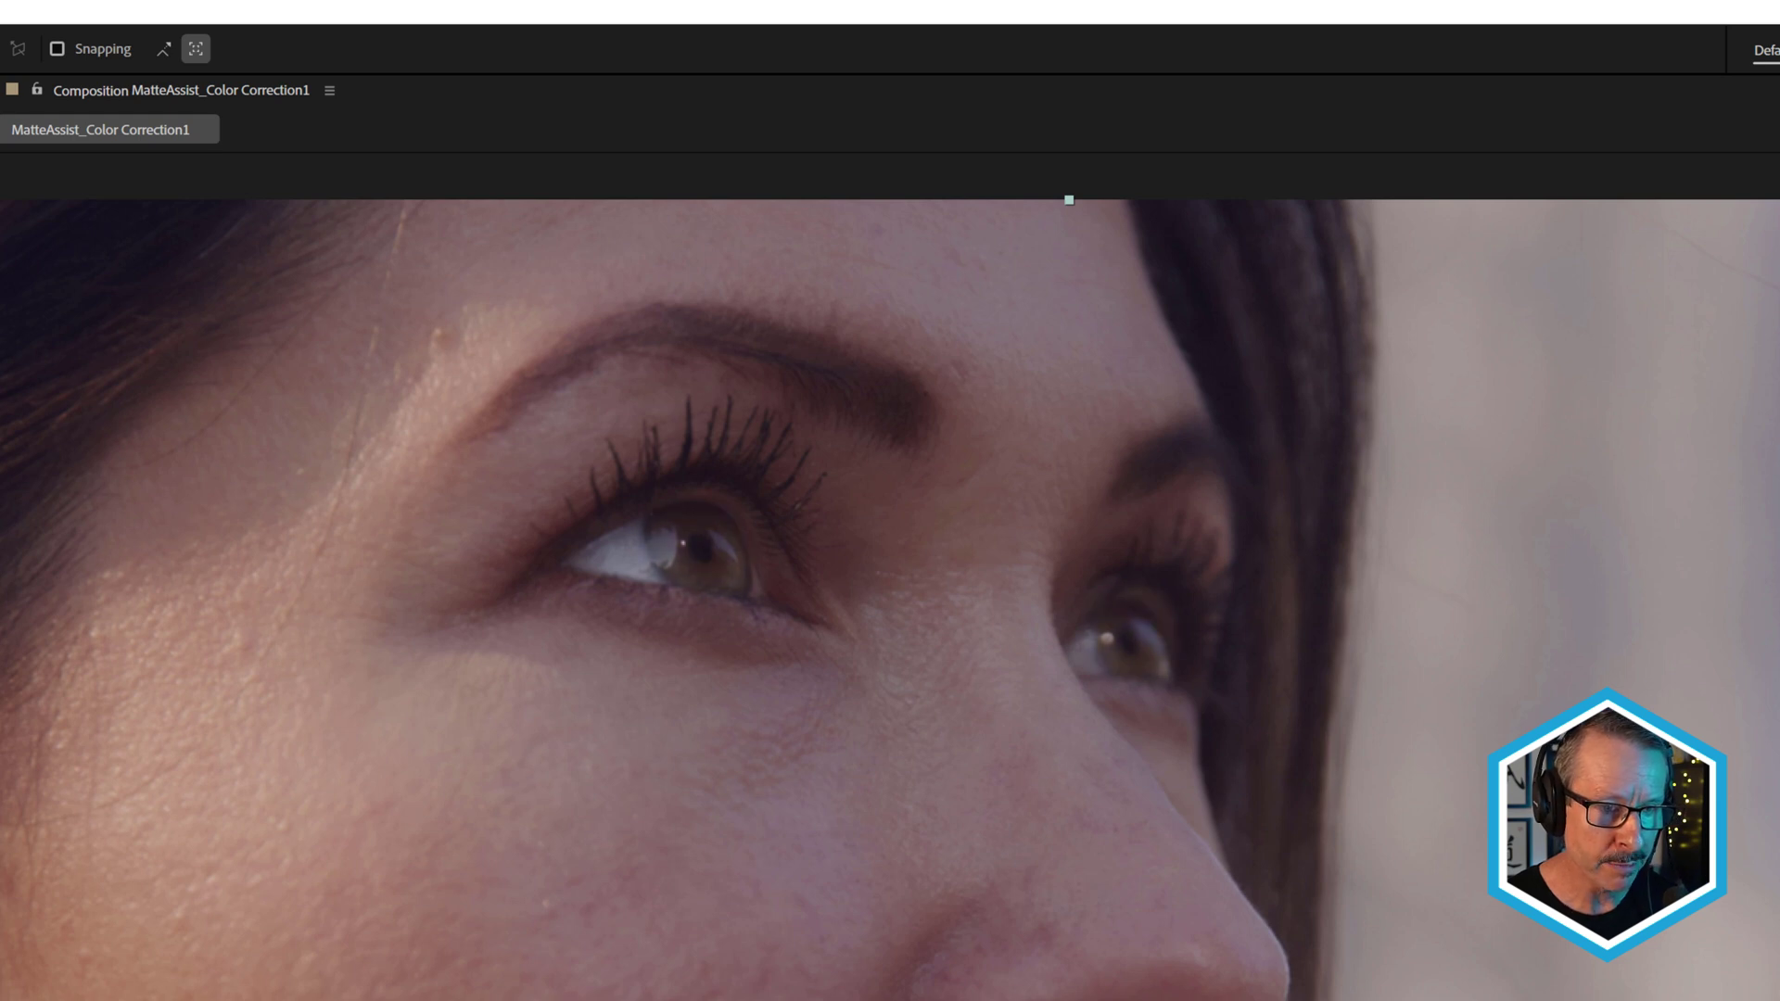
{"action": "key", "text": "space"}
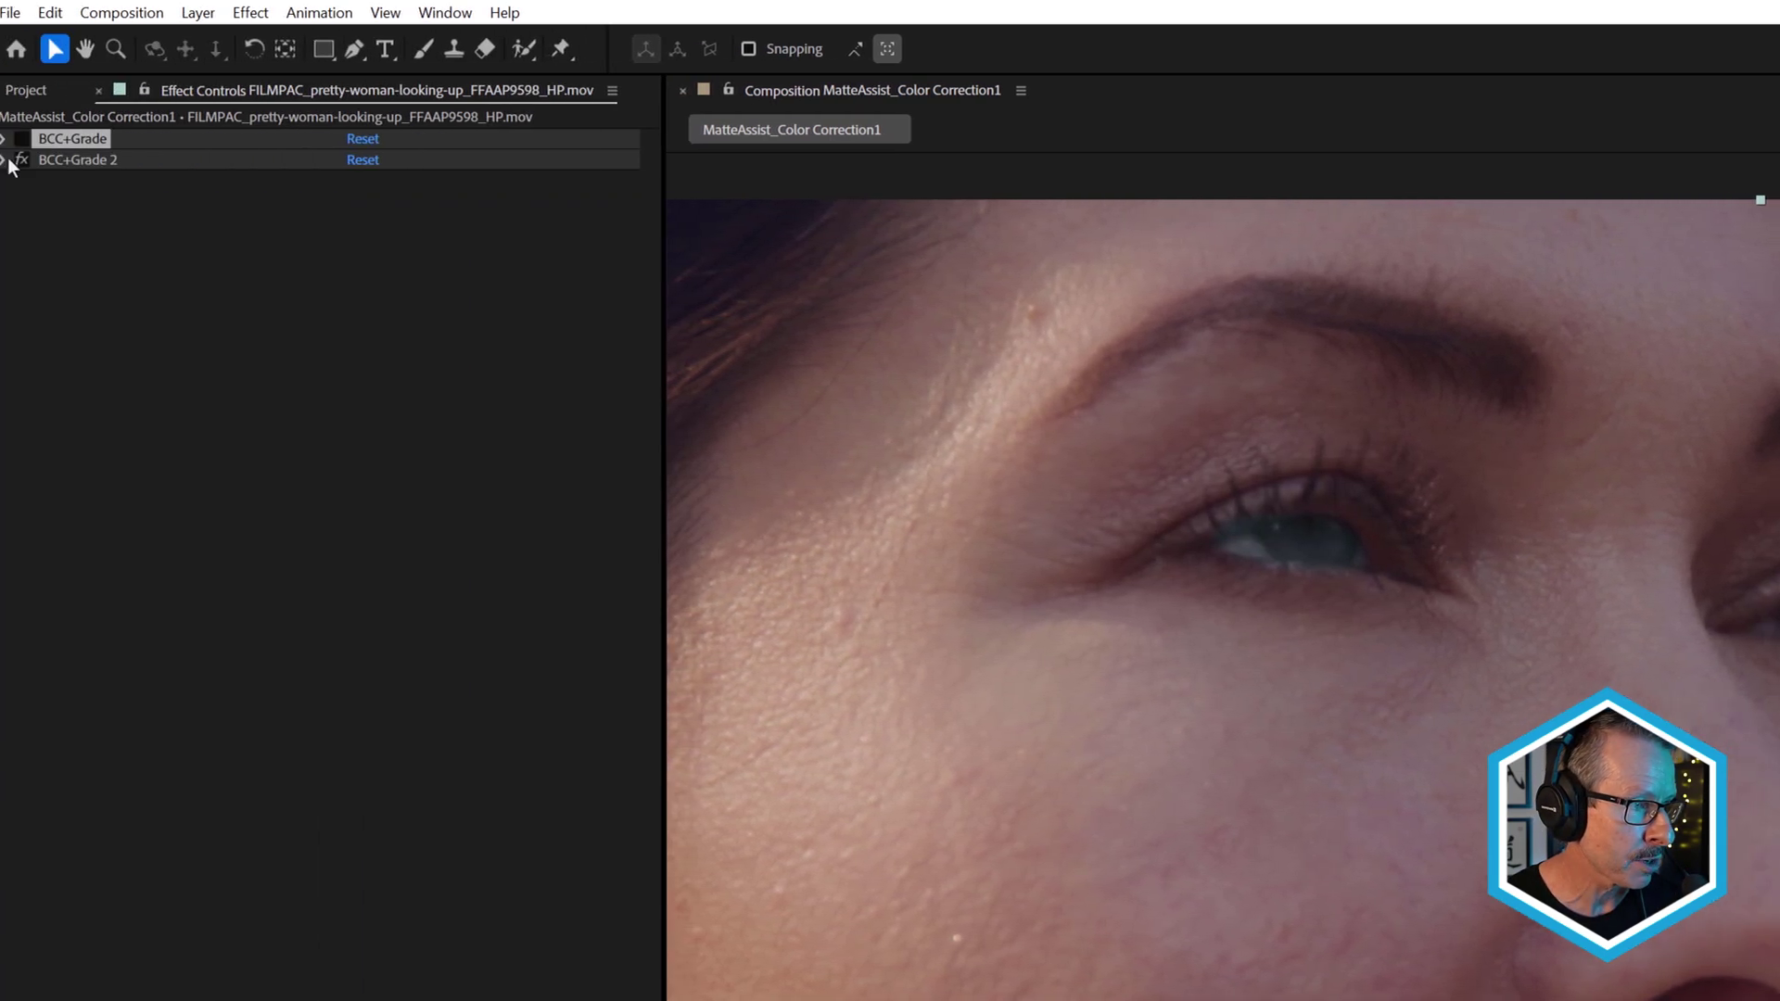
{"action": "left_click", "coordinate": [8, 160]}
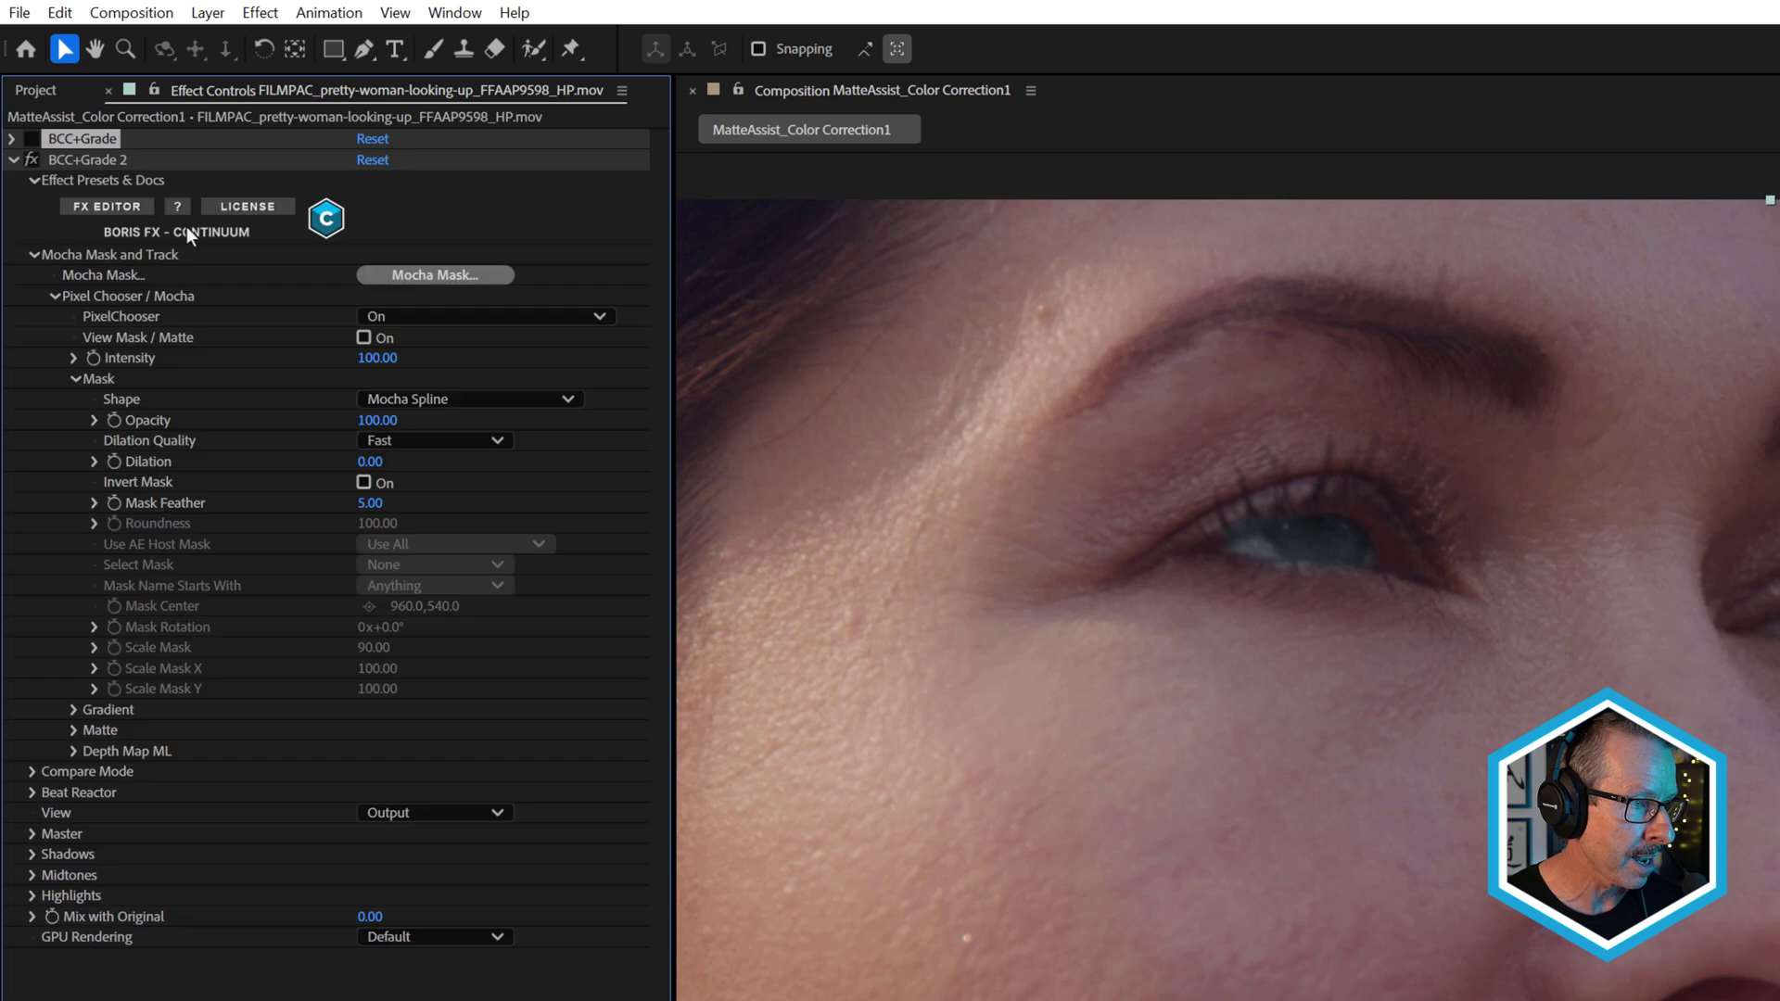
{"action": "left_click", "coordinate": [427, 275]}
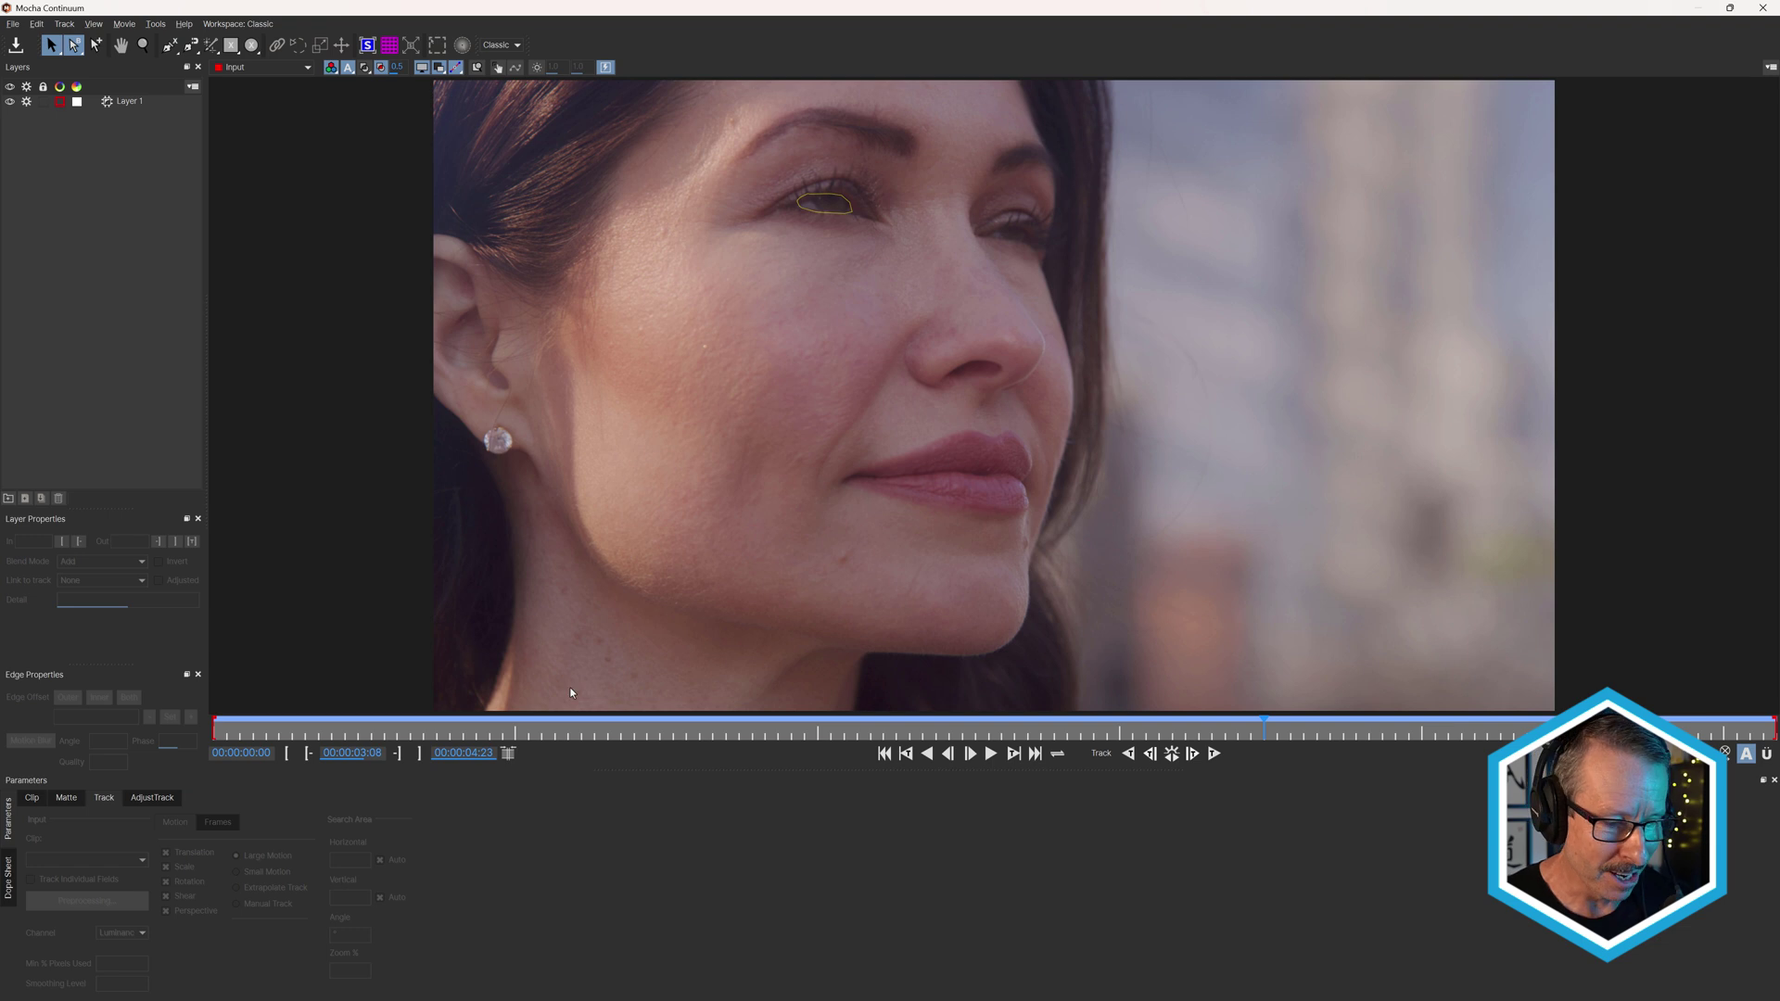
{"action": "left_click_drag", "start_coordinate": [661, 738], "coordinate": [185, 730]}
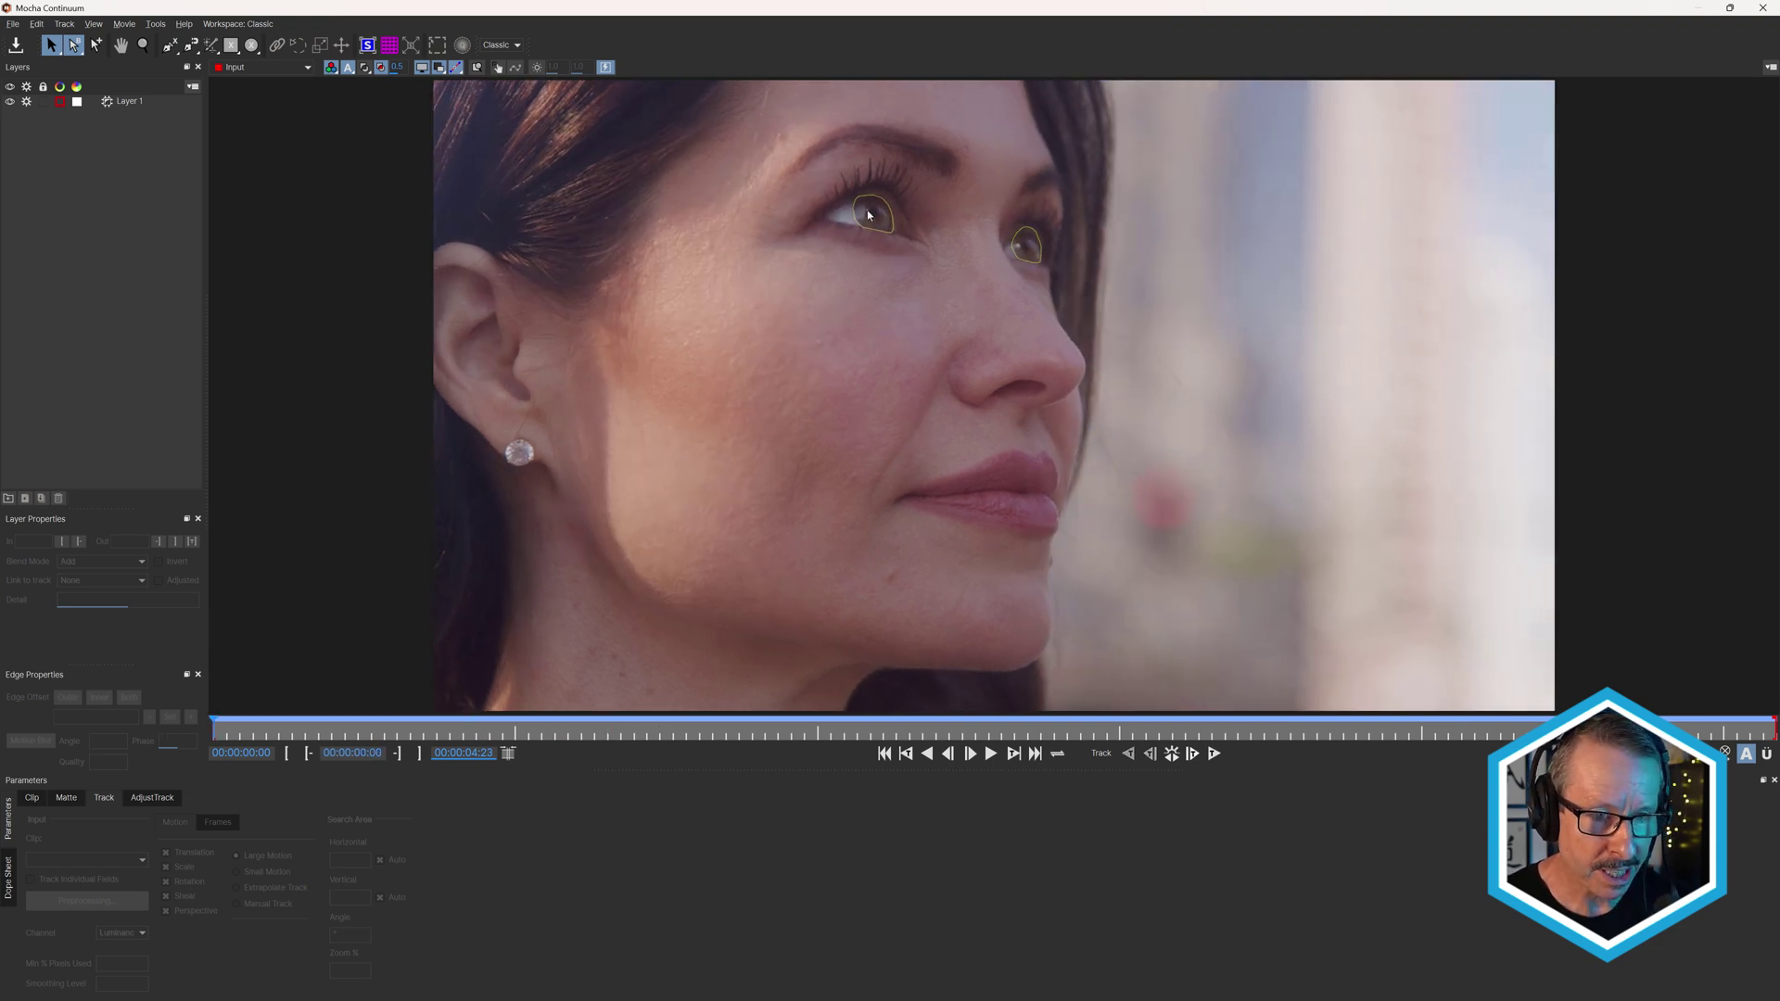
{"action": "left_click_drag", "start_coordinate": [283, 732], "coordinate": [706, 733]}
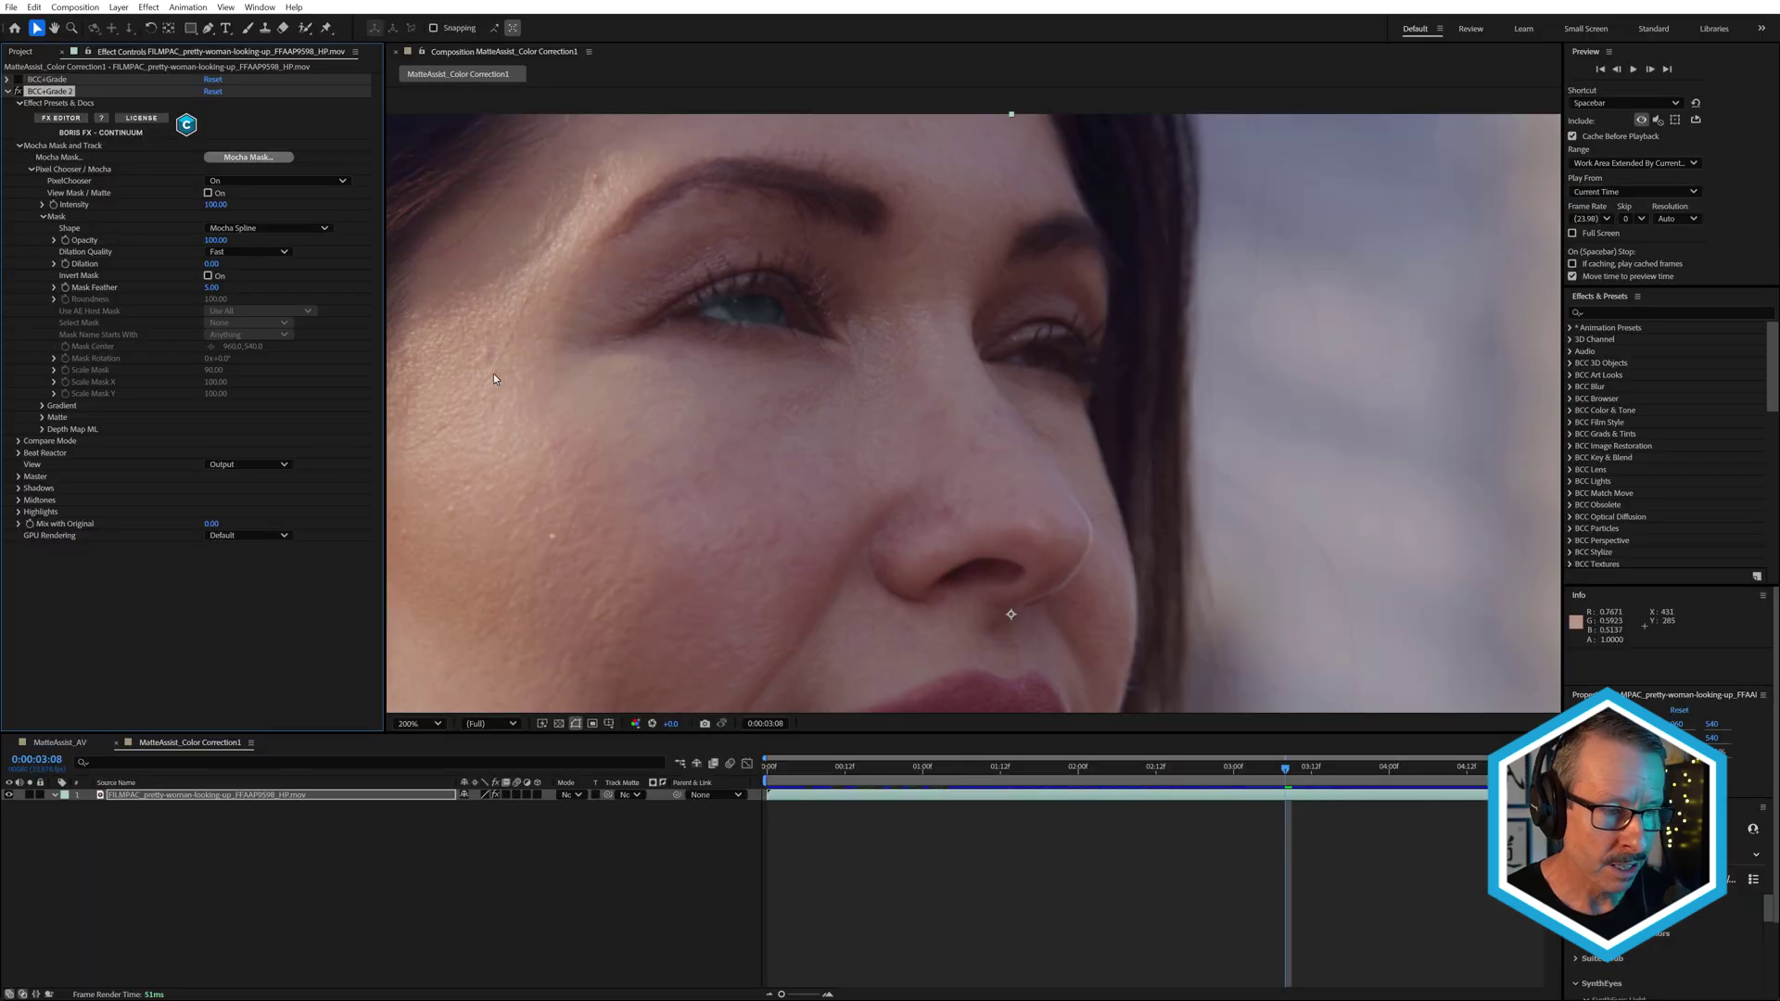
- Back in After Effects, scrub the timeline to 0:00:02:02 to check the iris grade on the full face
{"action": "left_click_drag", "start_coordinate": [893, 766], "coordinate": [1306, 769]}
{"action": "key", "text": "comma"}
{"action": "left_click_drag", "start_coordinate": [915, 783], "coordinate": [1092, 777]}
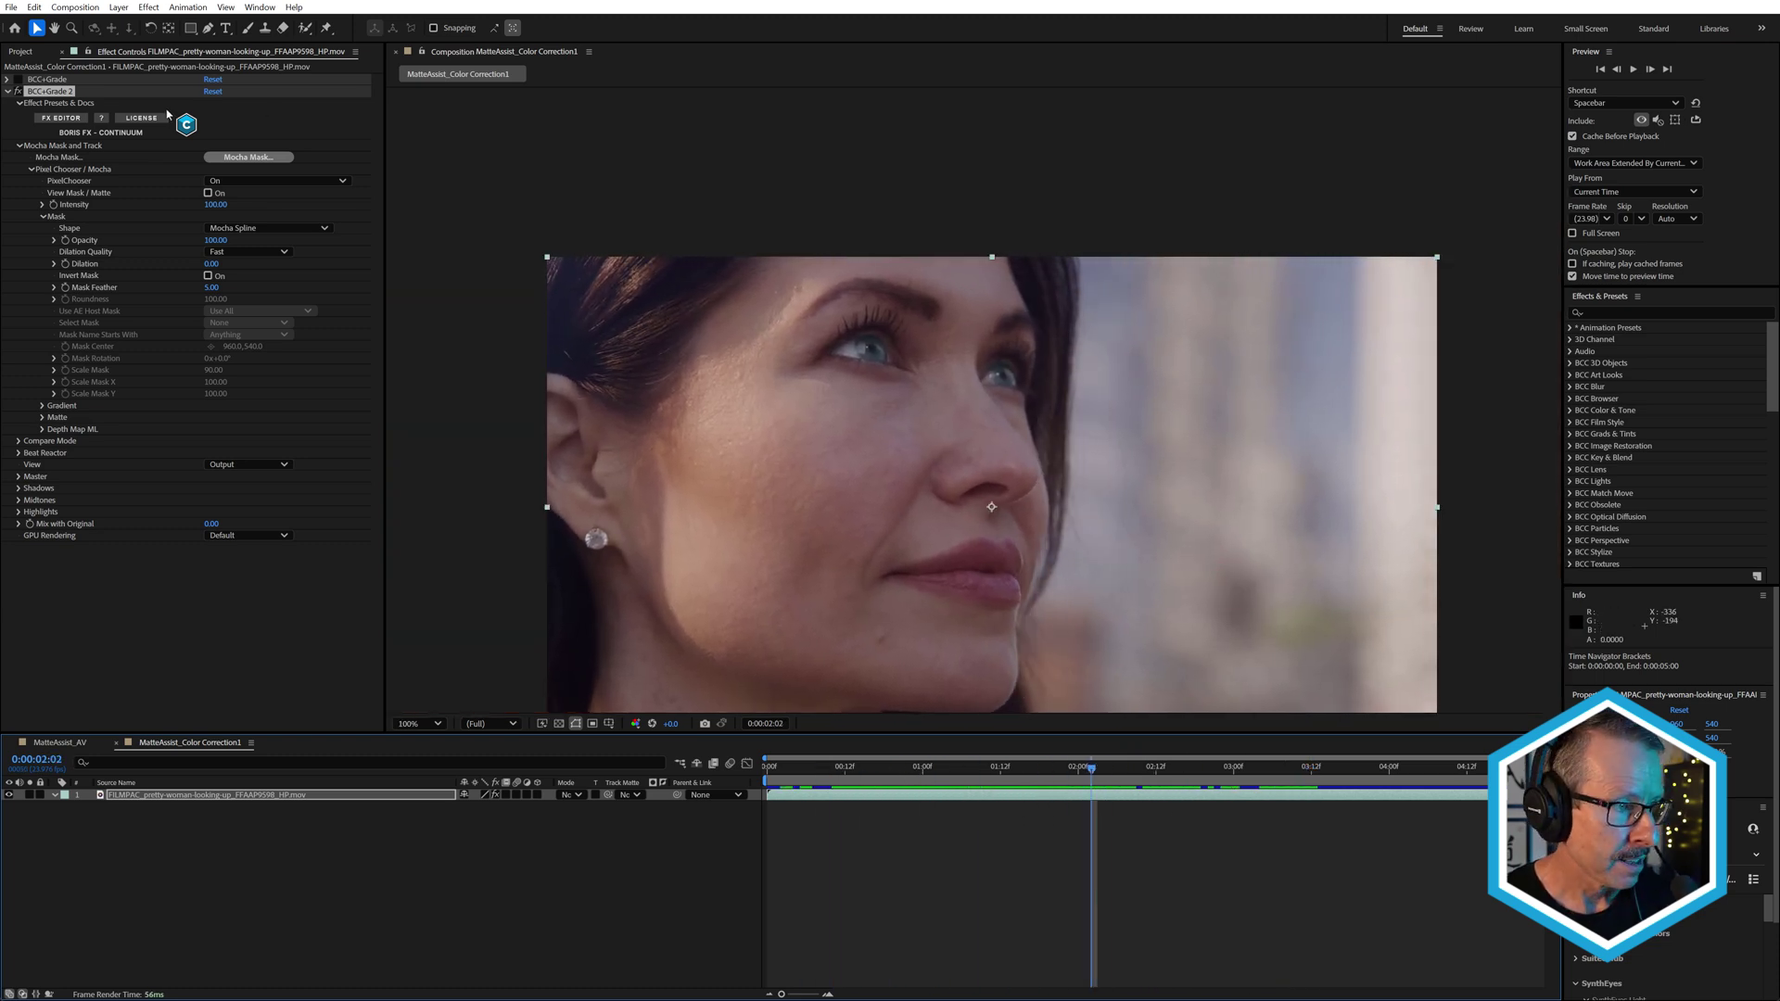
- Open the Matte Assist_ColorCorrection2 composition and display the effects applied to its mother-and-son footage layer
{"action": "left_click", "coordinate": [19, 52]}
{"action": "double_click", "coordinate": [111, 190]}
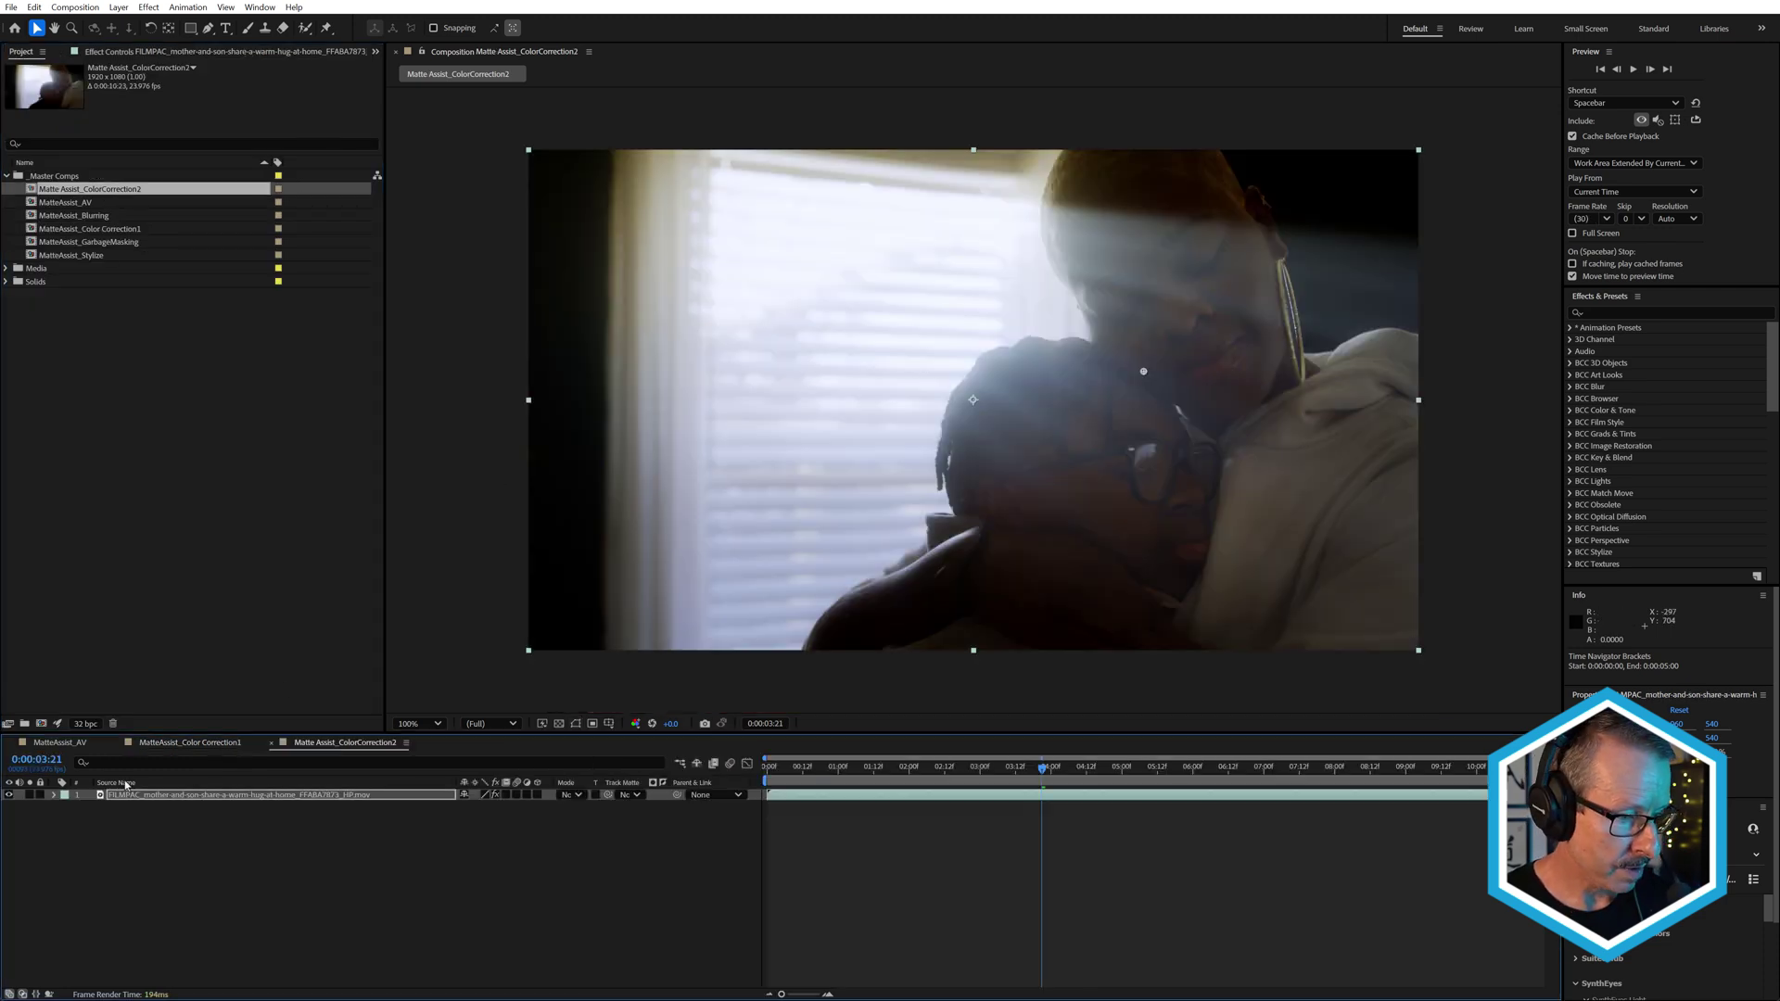
{"action": "left_click", "coordinate": [124, 796]}
{"action": "left_click", "coordinate": [119, 54]}
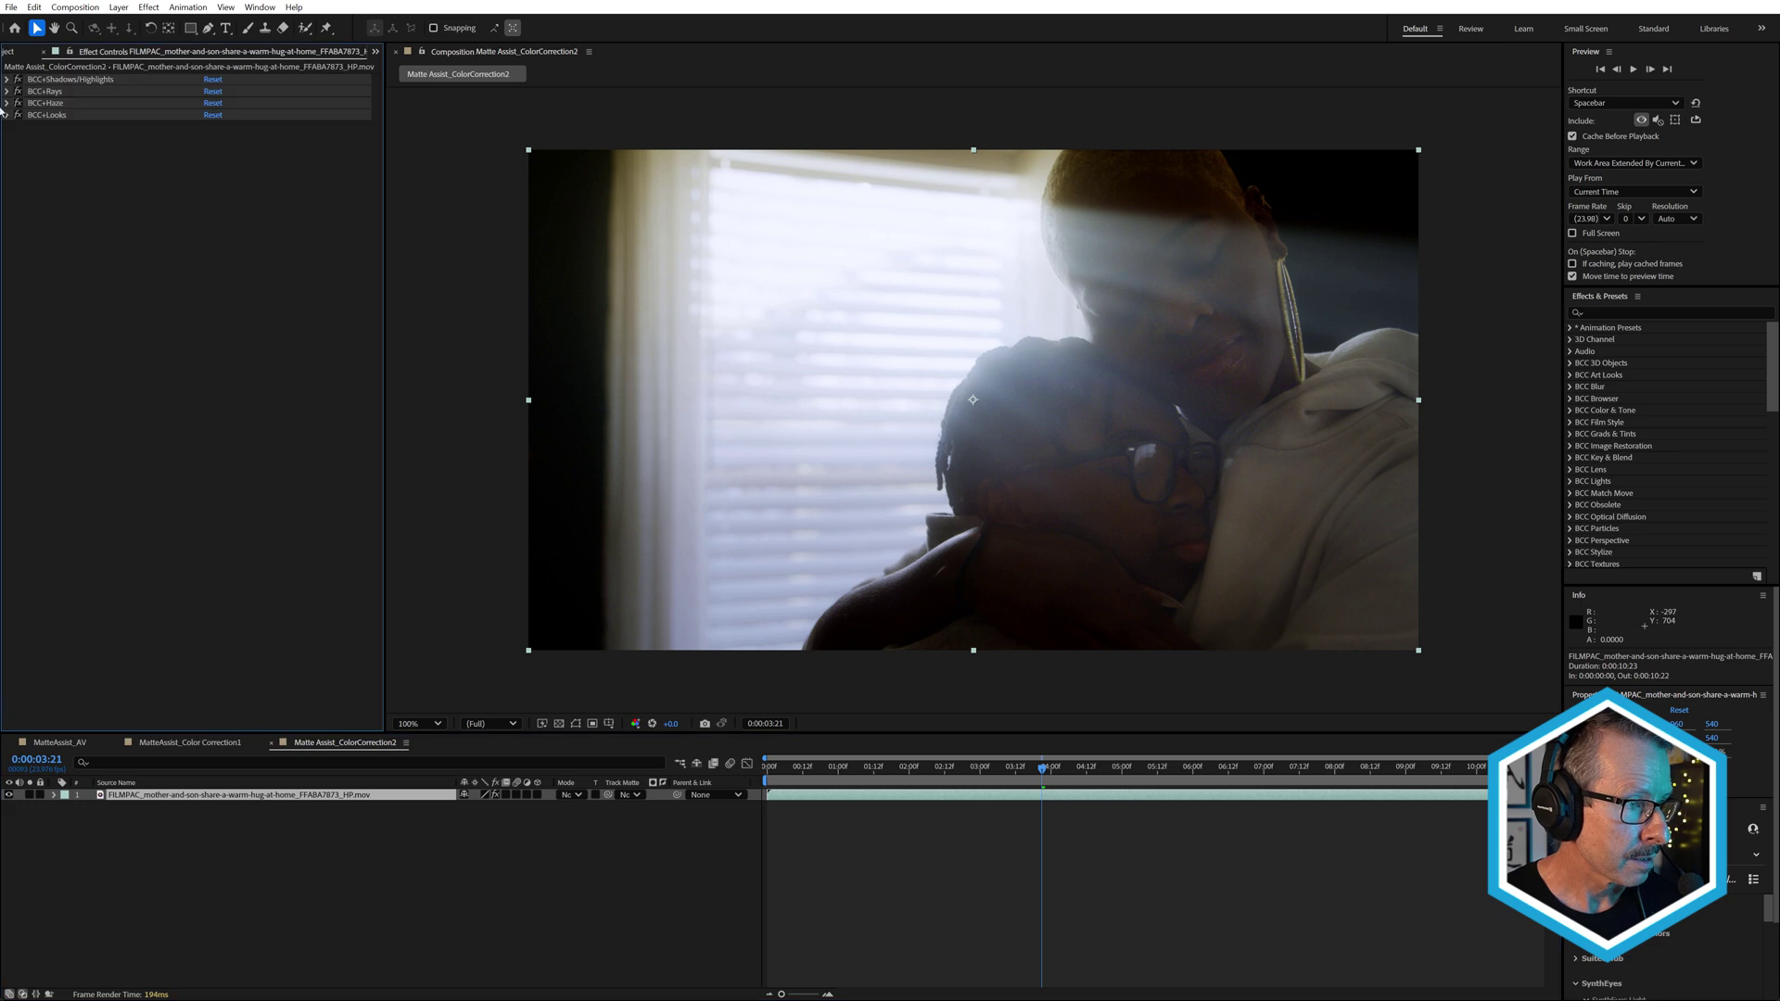
- Disable all four BCC effects on the mother-and-son footage and scrub the ungraded shot to 0:00:04:12
{"action": "left_click_drag", "start_coordinate": [19, 82], "coordinate": [19, 115]}
{"action": "left_click", "coordinate": [57, 81]}
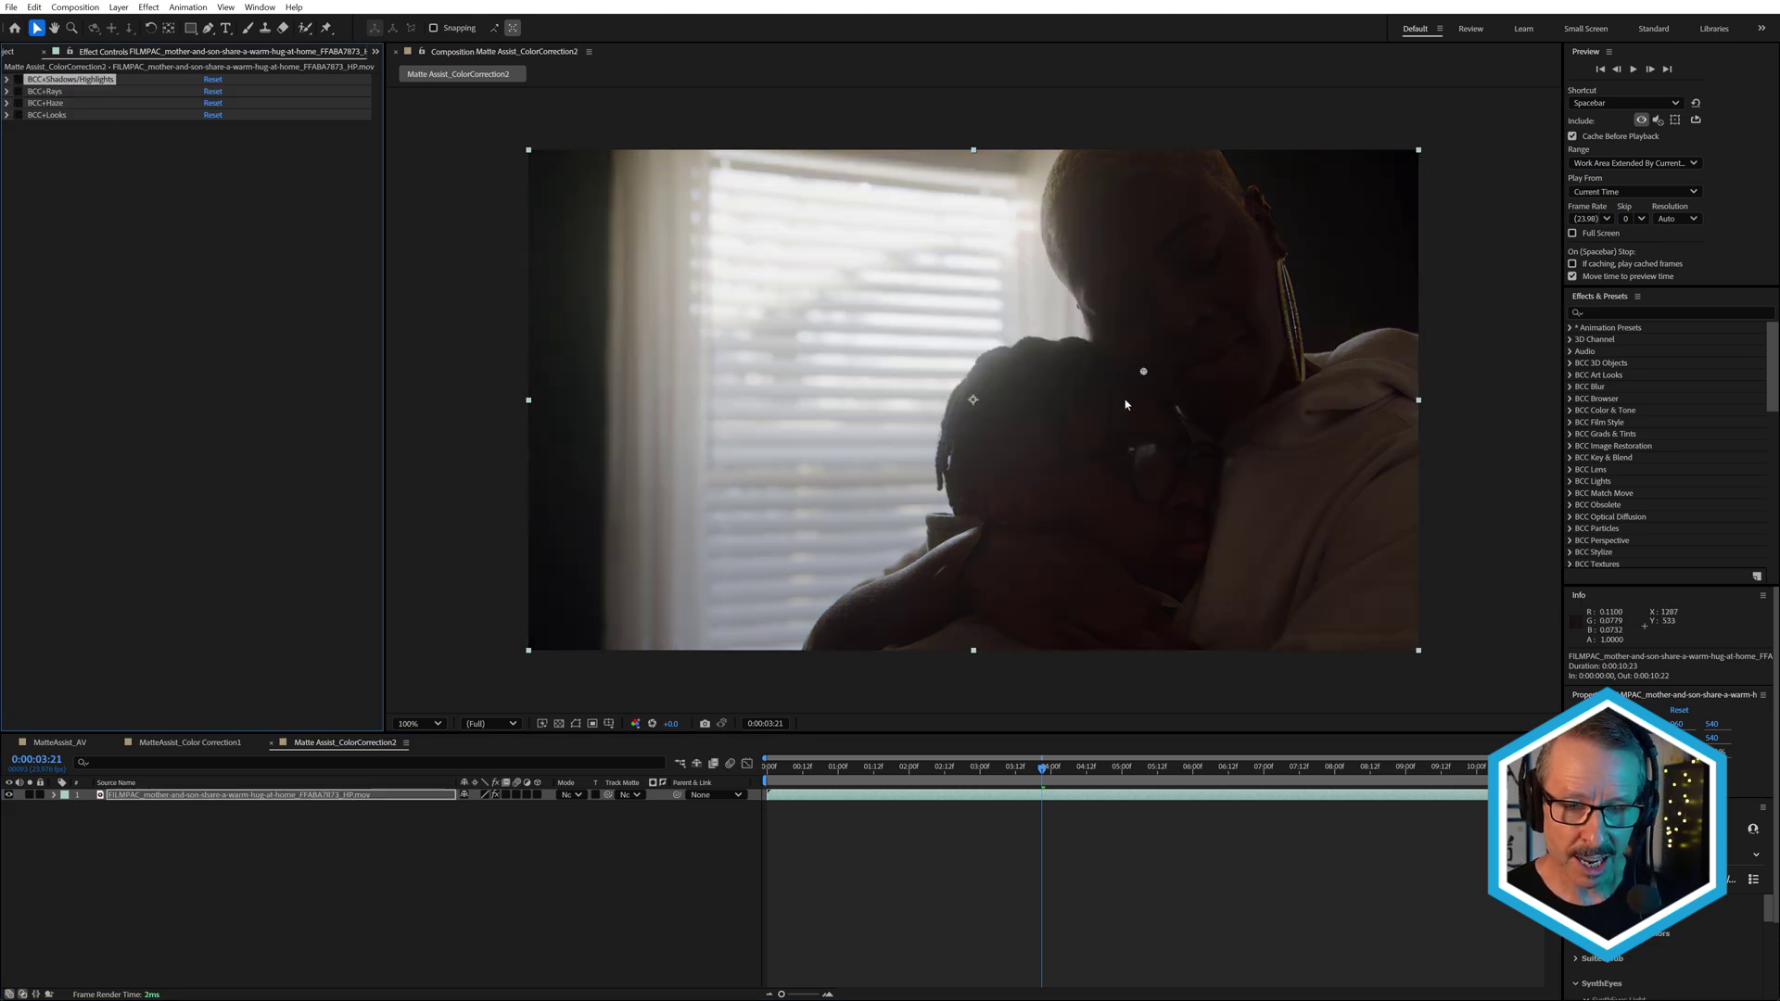
{"action": "left_click_drag", "start_coordinate": [889, 773], "coordinate": [1086, 794]}
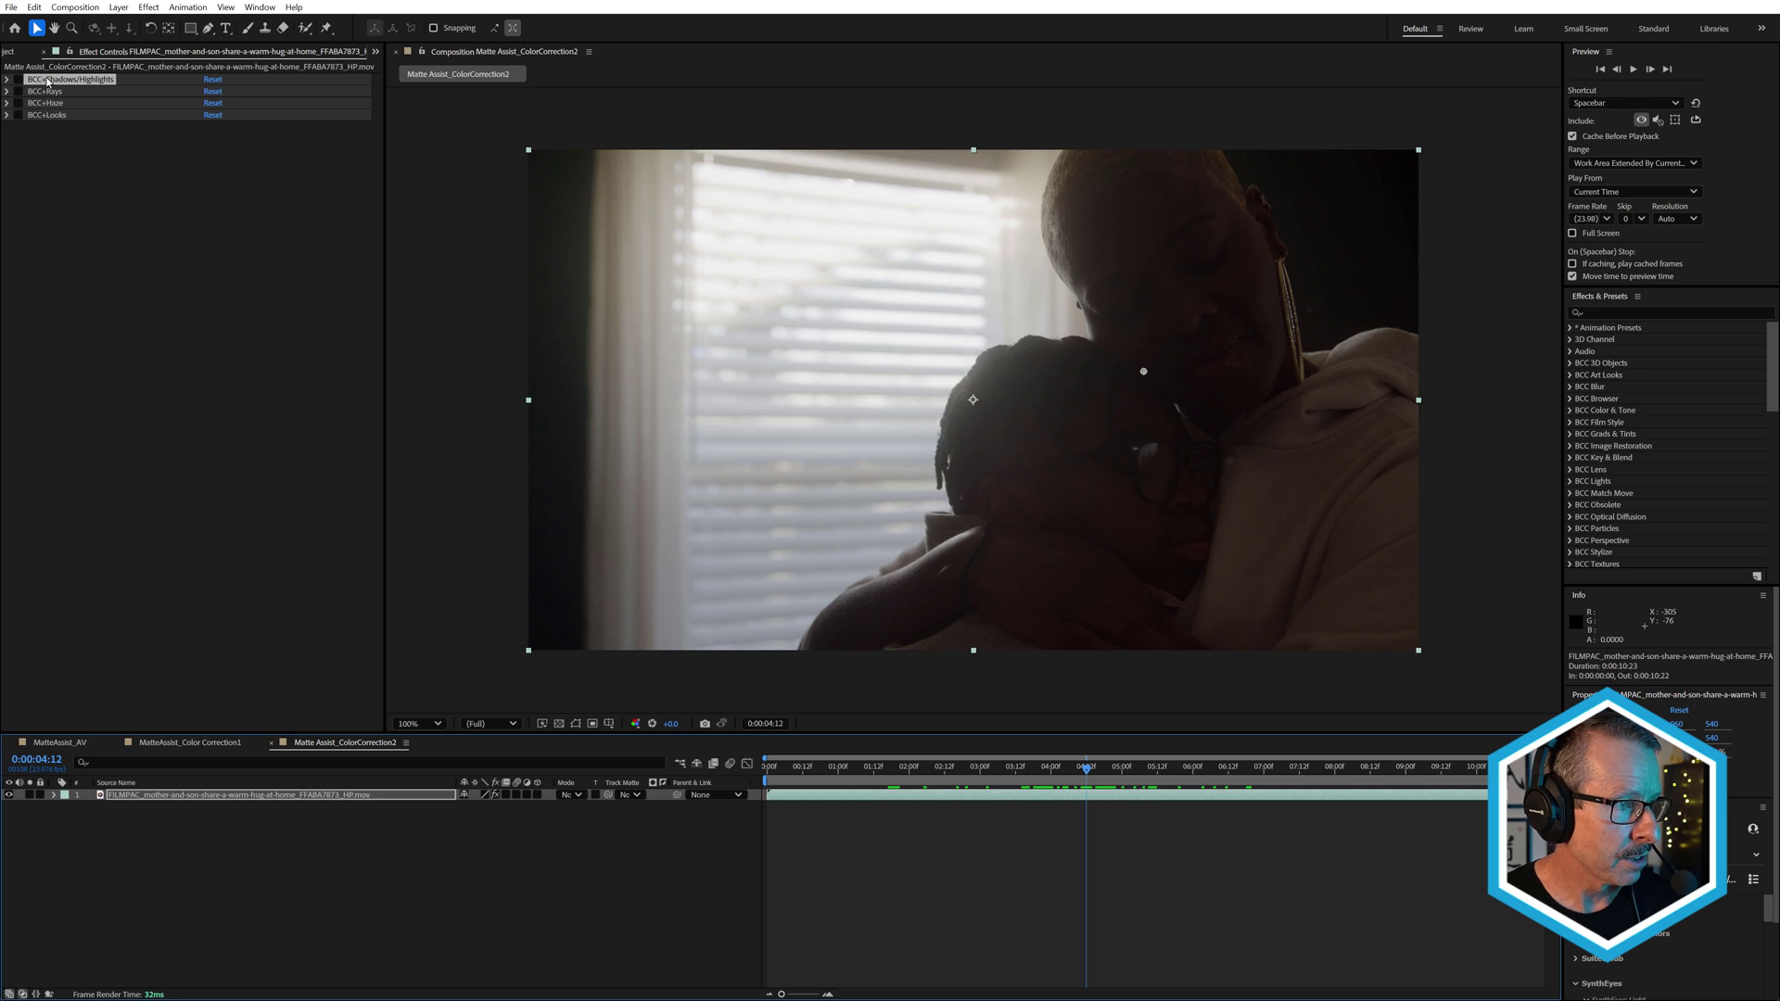
- Enable BCC+Shadows/Highlights and compare the faces with the effect off and on, leaving it enabled
{"action": "left_click", "coordinate": [18, 79]}
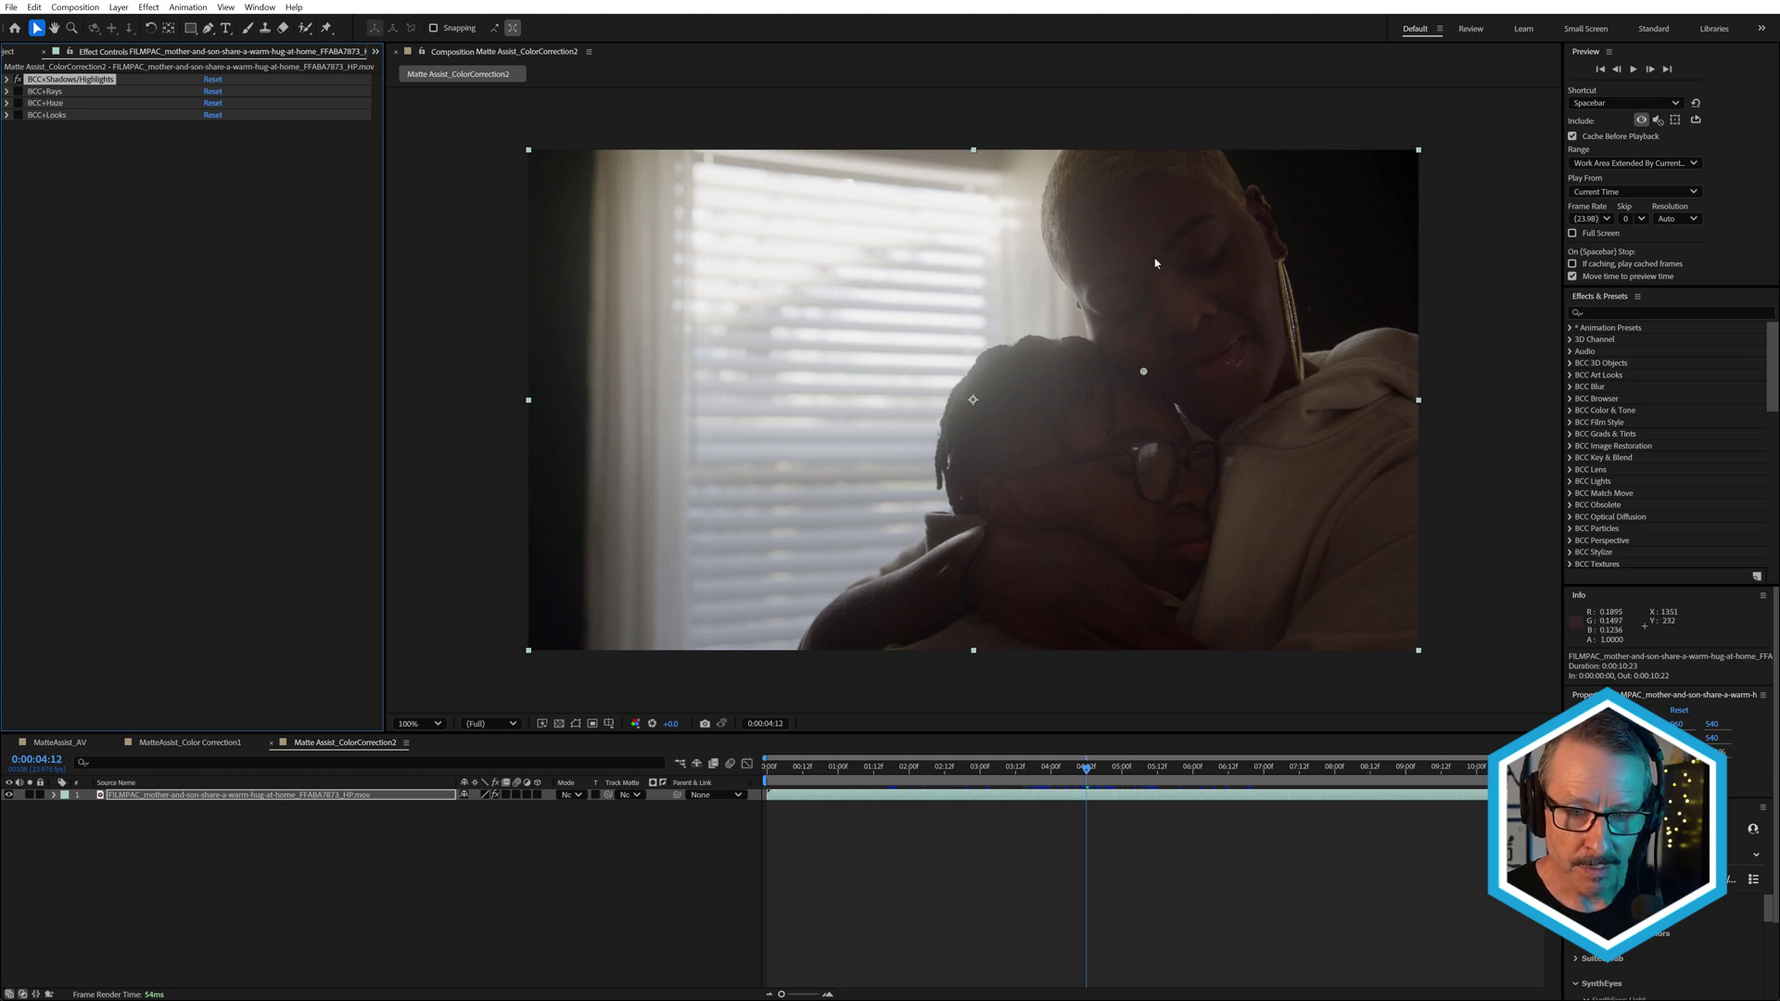
{"action": "scroll", "coordinate": [1153, 425], "scroll_direction": "up", "scroll_amount": 2}
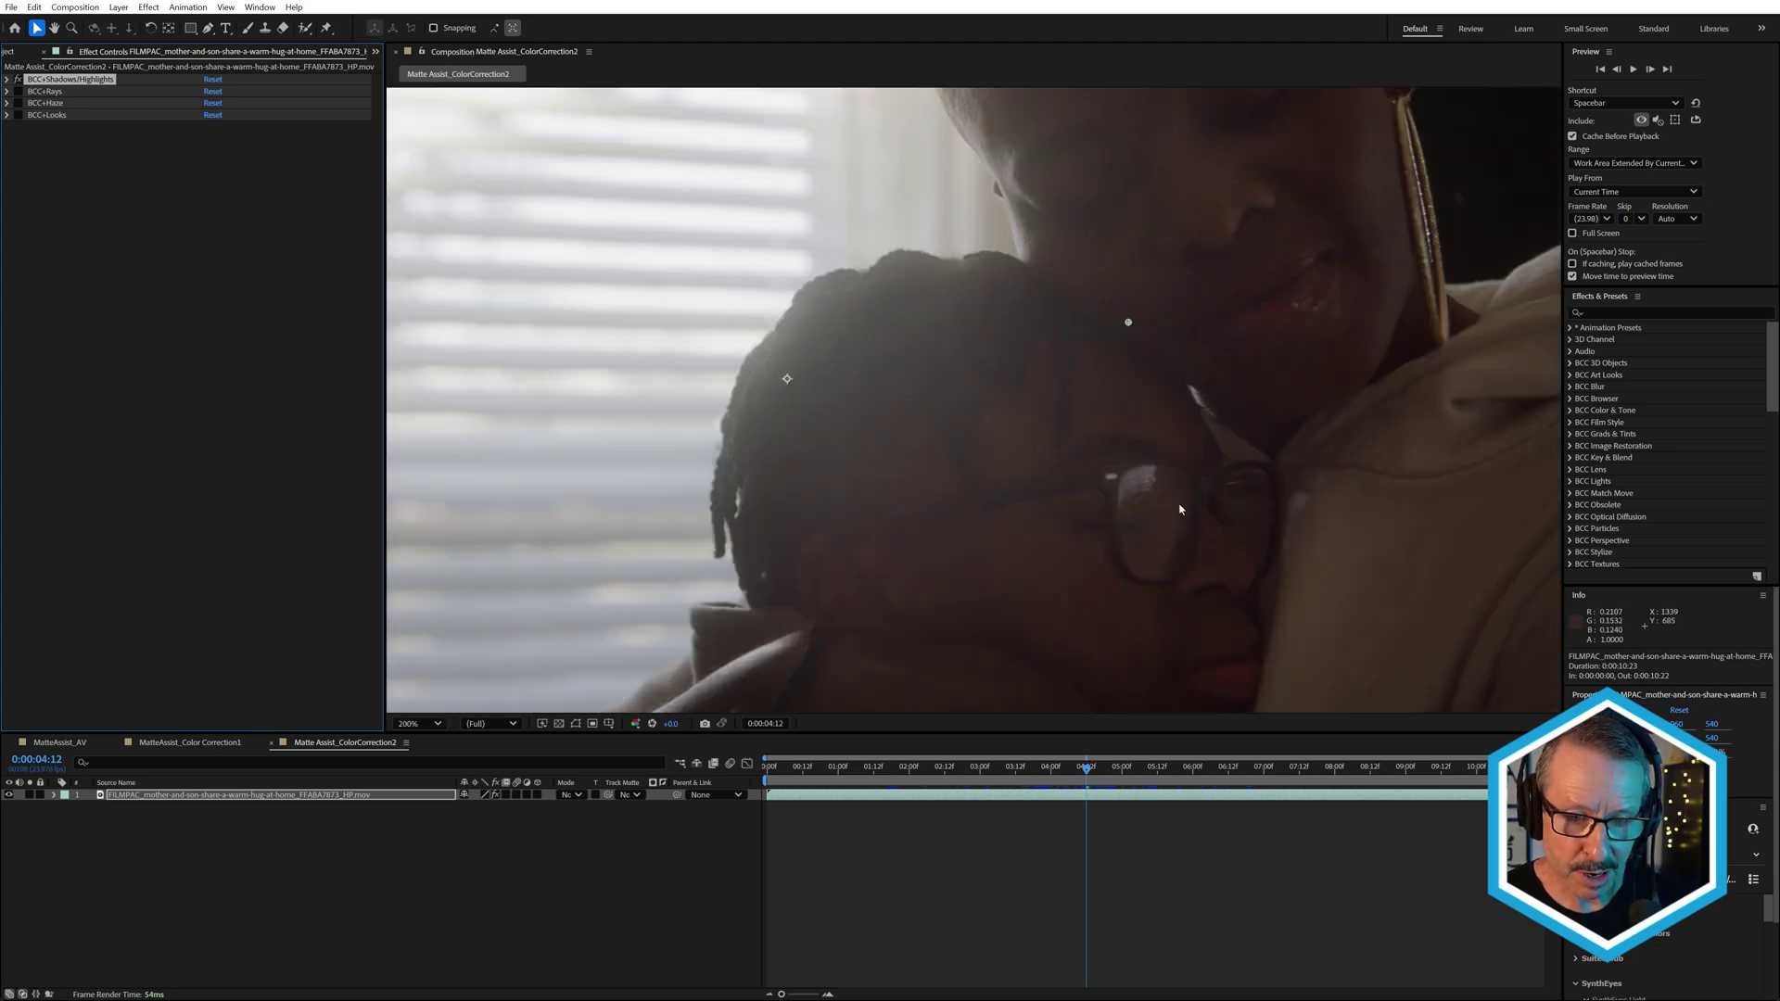
{"action": "scroll", "coordinate": [1170, 327], "scroll_direction": "down", "scroll_amount": 2}
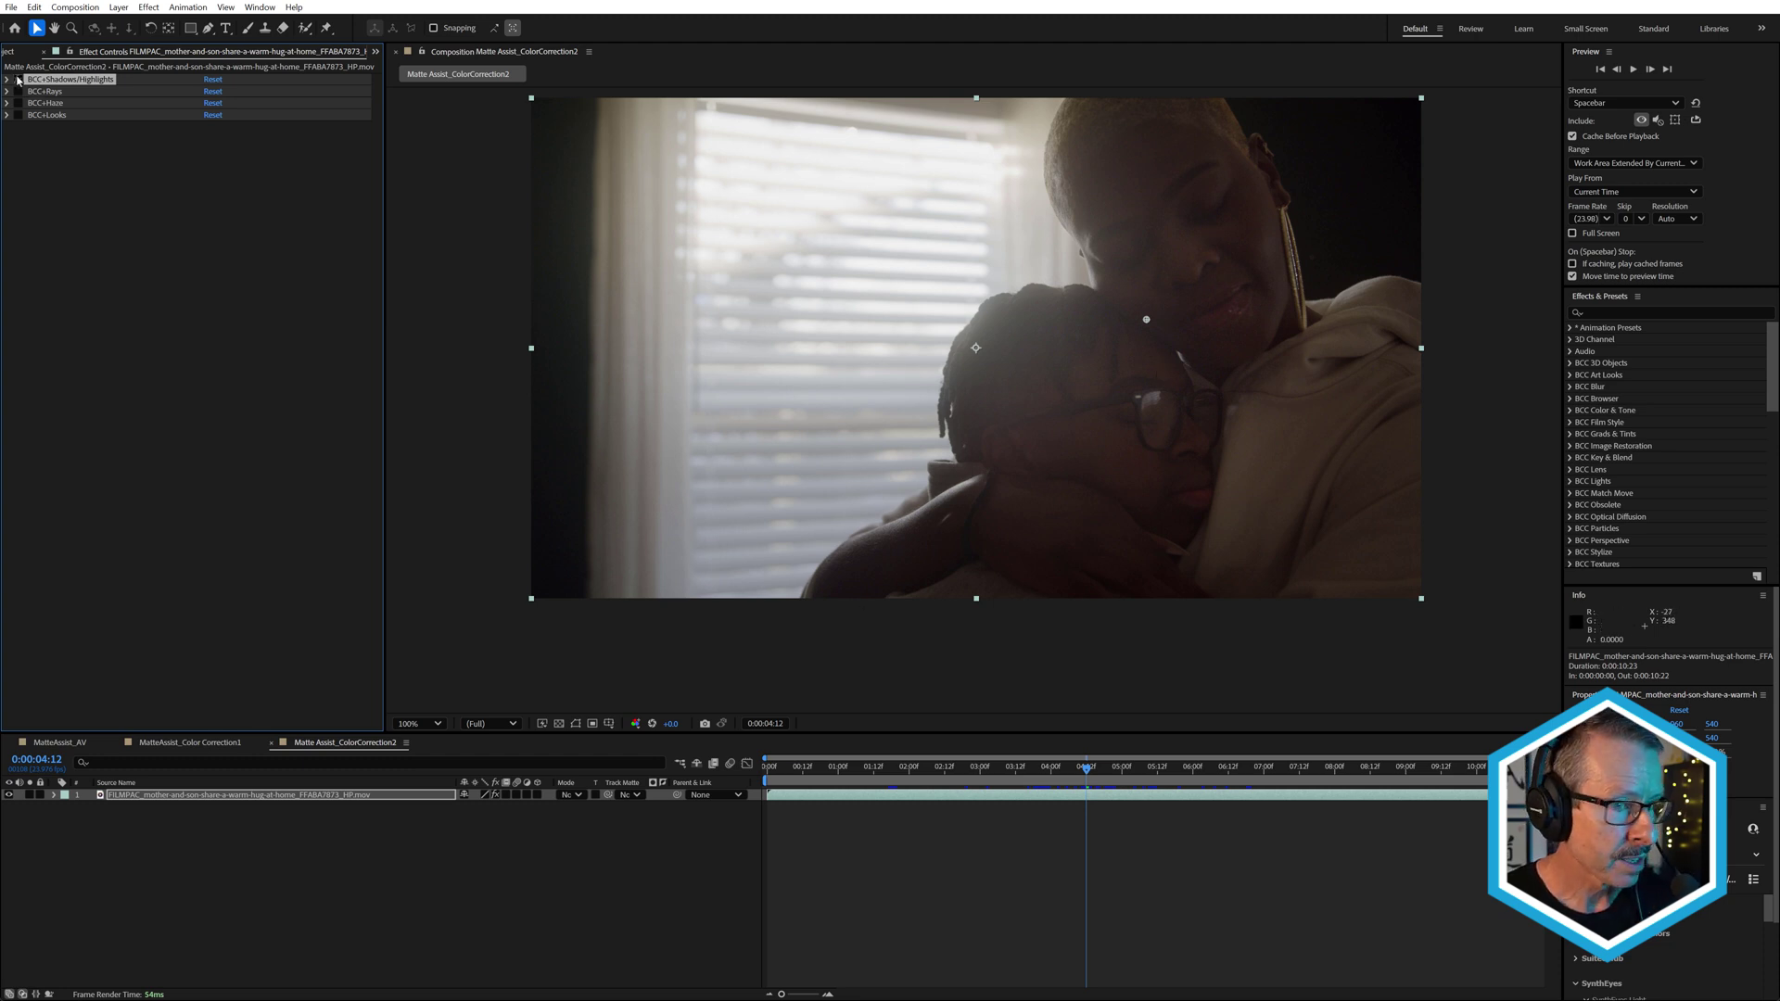
{"action": "left_click", "coordinate": [18, 80]}
{"action": "left_click", "coordinate": [17, 79]}
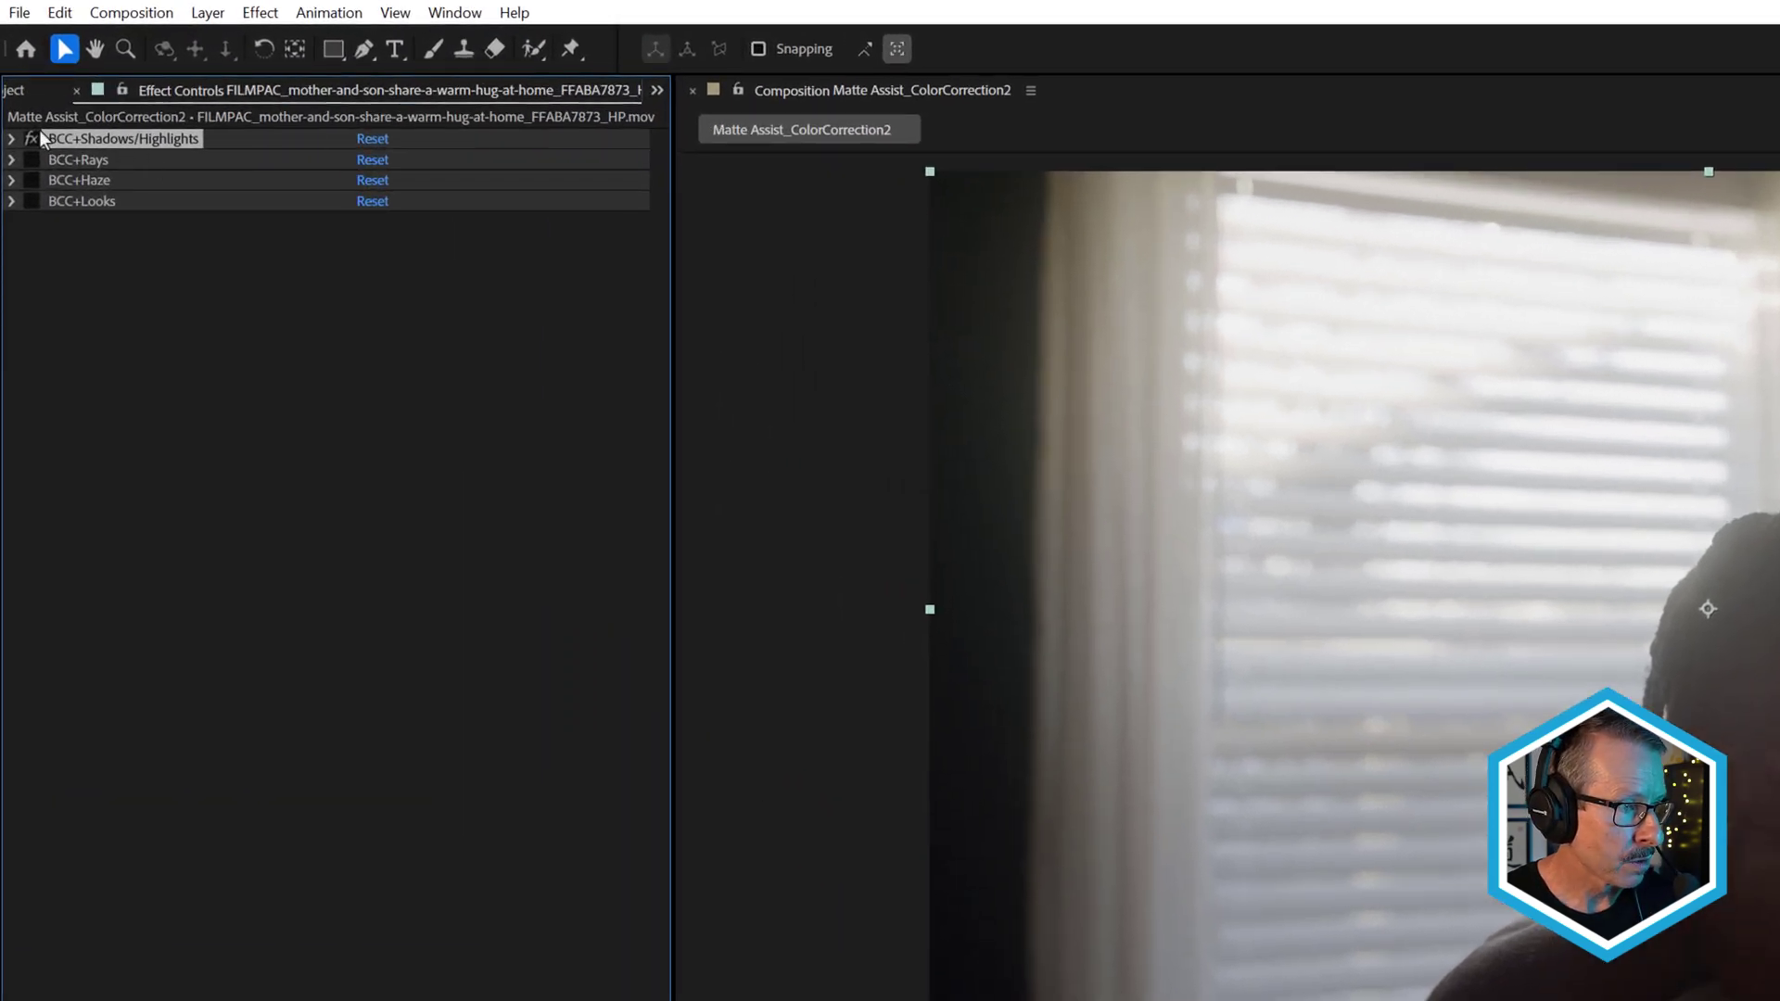
- Open the Mocha mask of BCC+Shadows/Highlights and scrub through the matte around the mother and son
{"action": "left_click", "coordinate": [11, 138]}
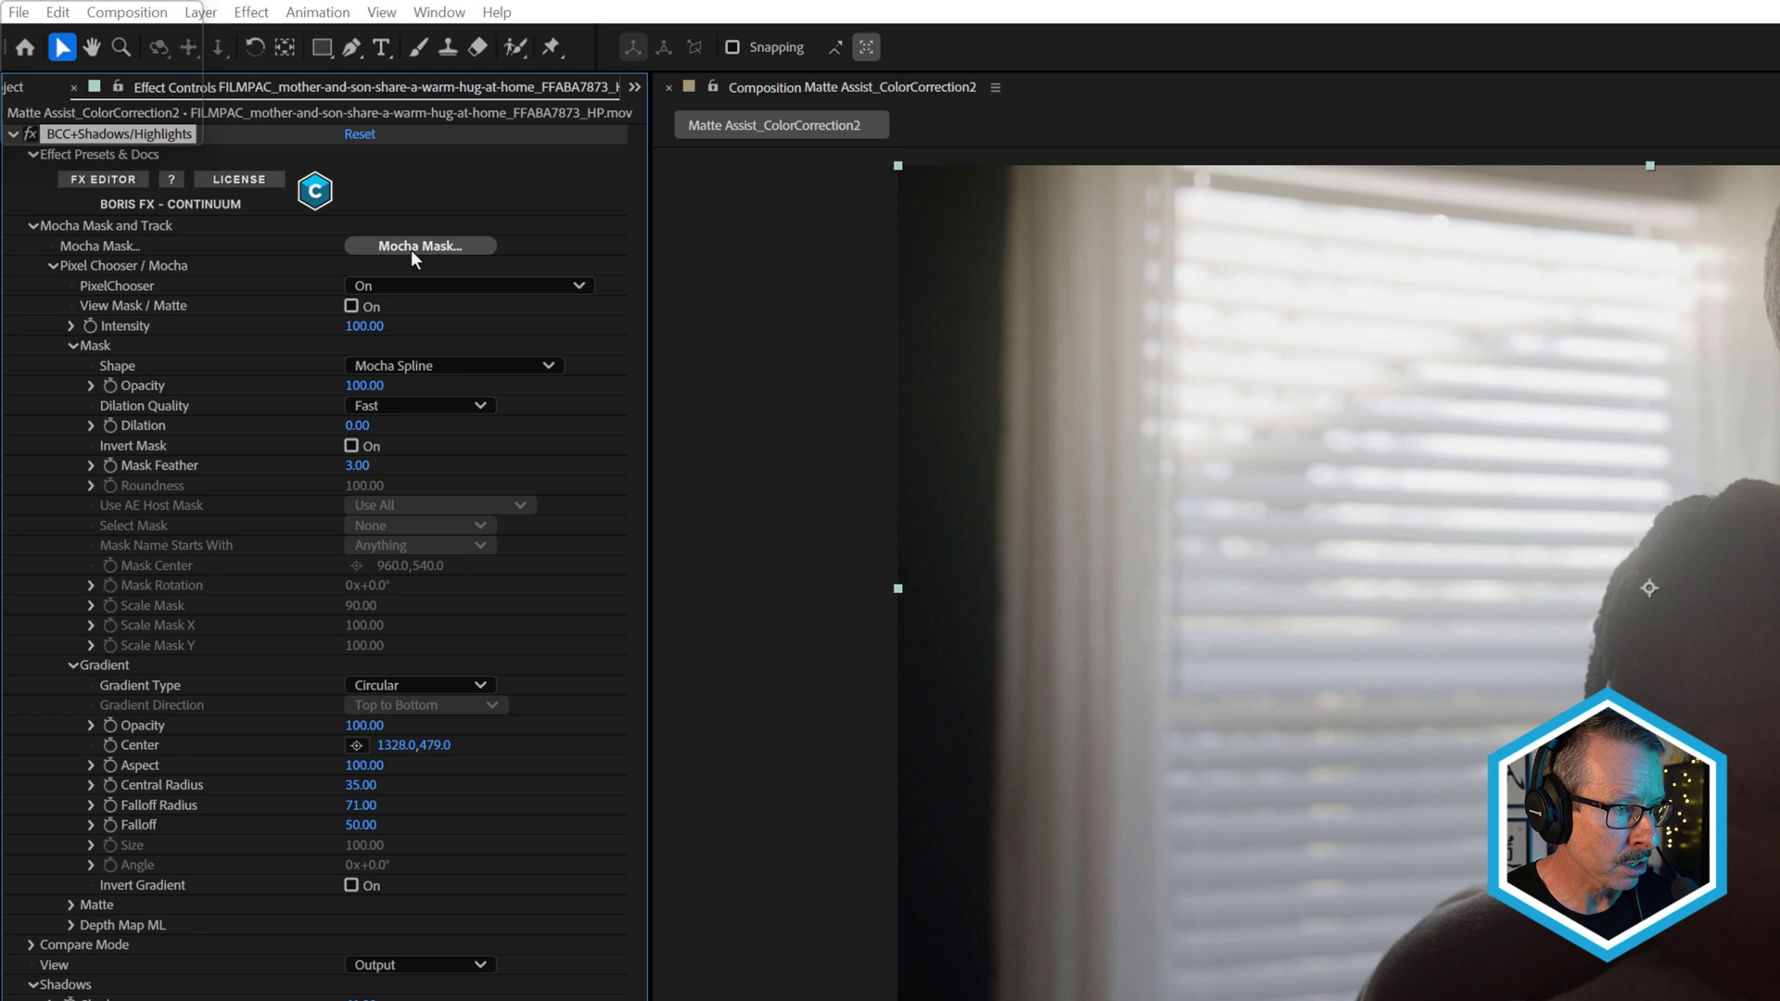
{"action": "left_click", "coordinate": [412, 247]}
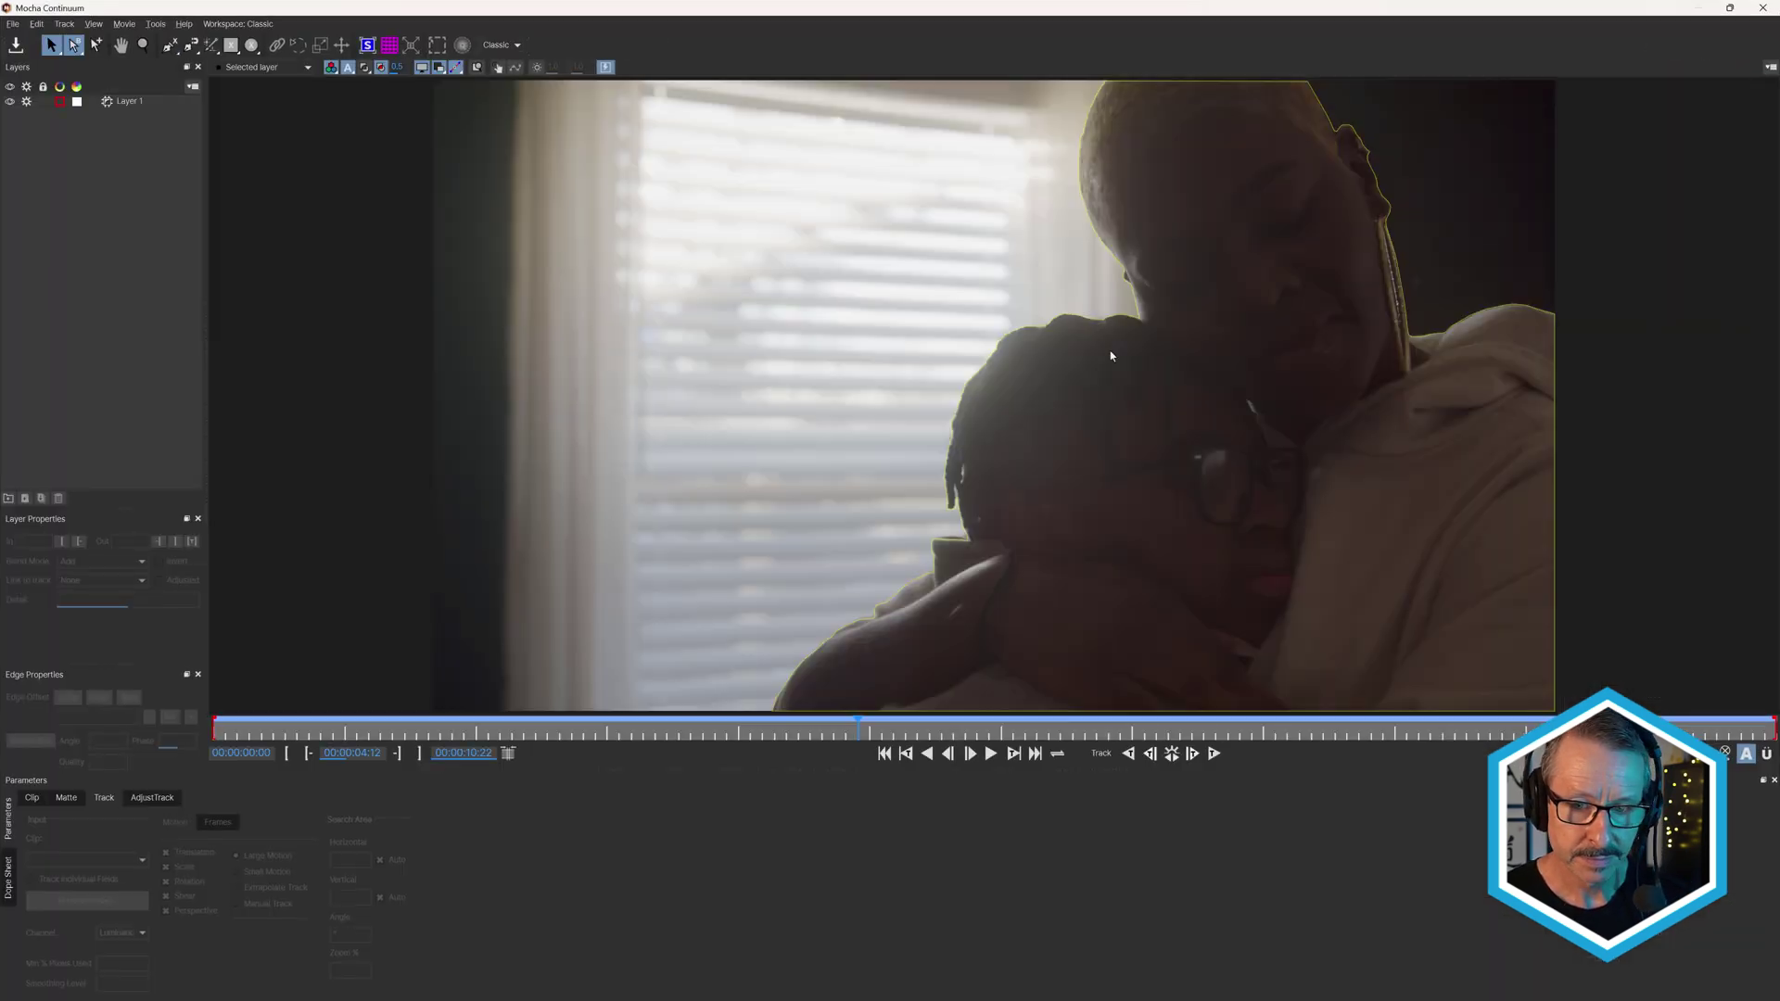
{"action": "left_click_drag", "start_coordinate": [753, 738], "coordinate": [970, 739]}
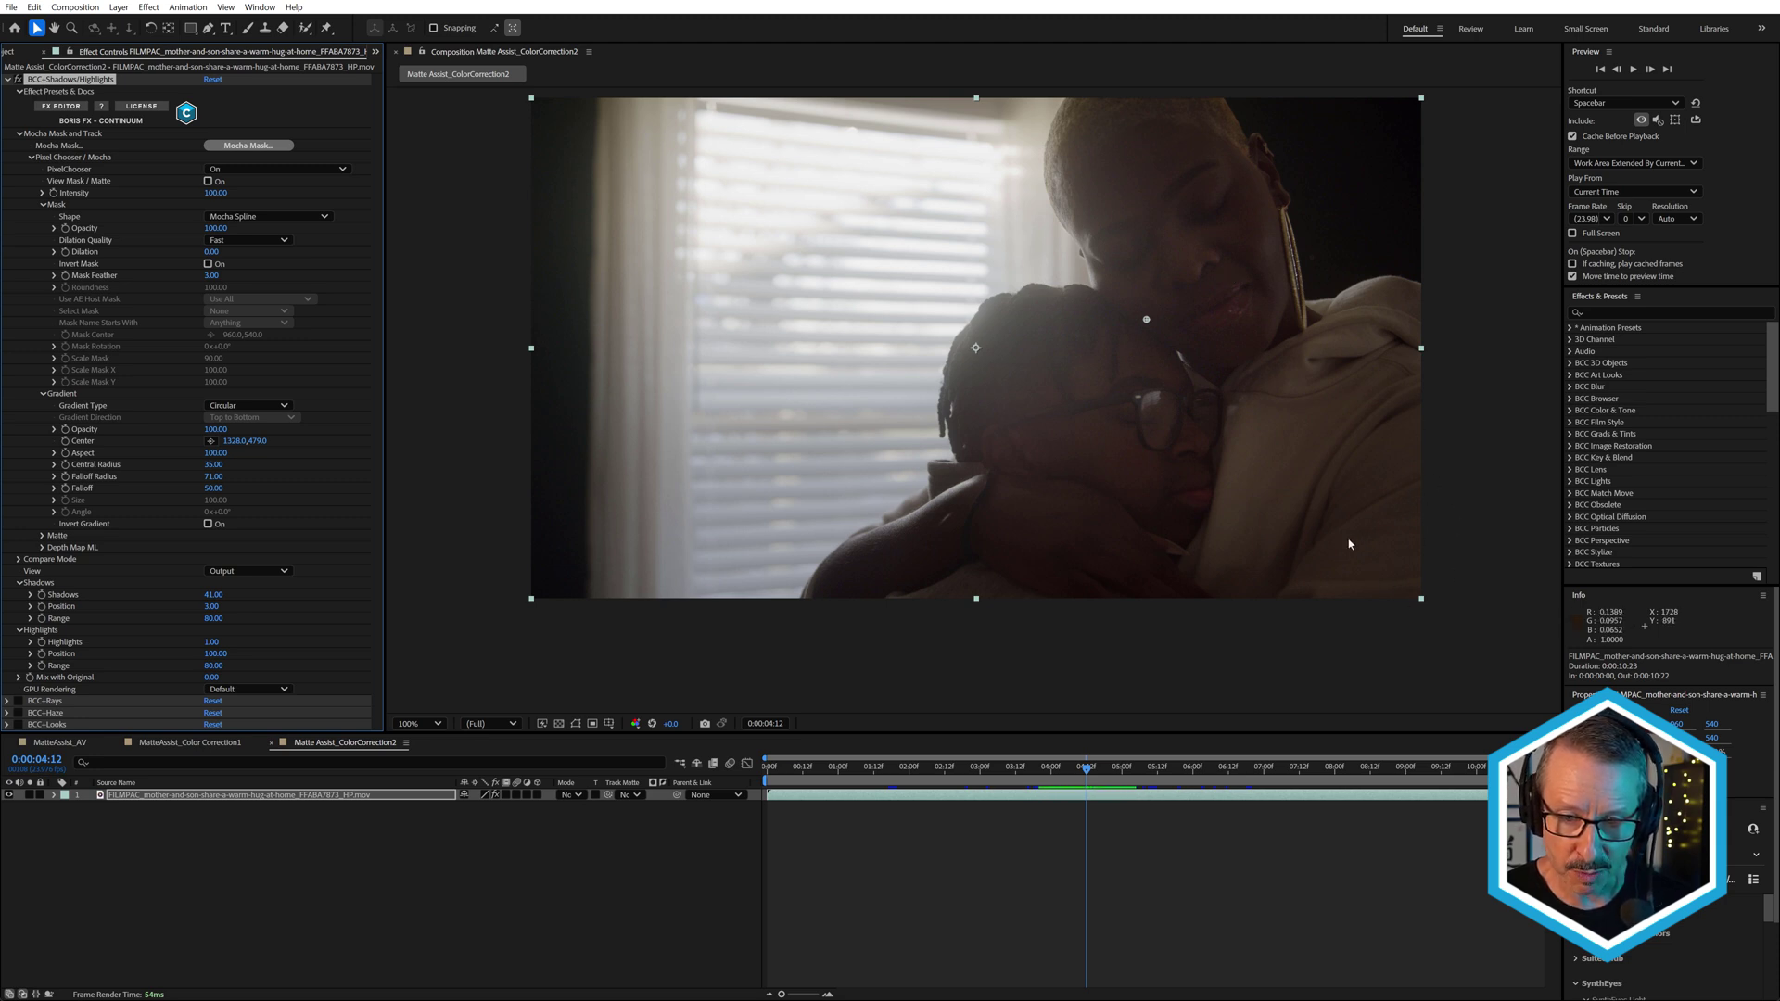
- Compare the Shadows/Highlights Pixel Chooser with Gradient Type set to Off and back to Circular
{"action": "left_click", "coordinate": [223, 406]}
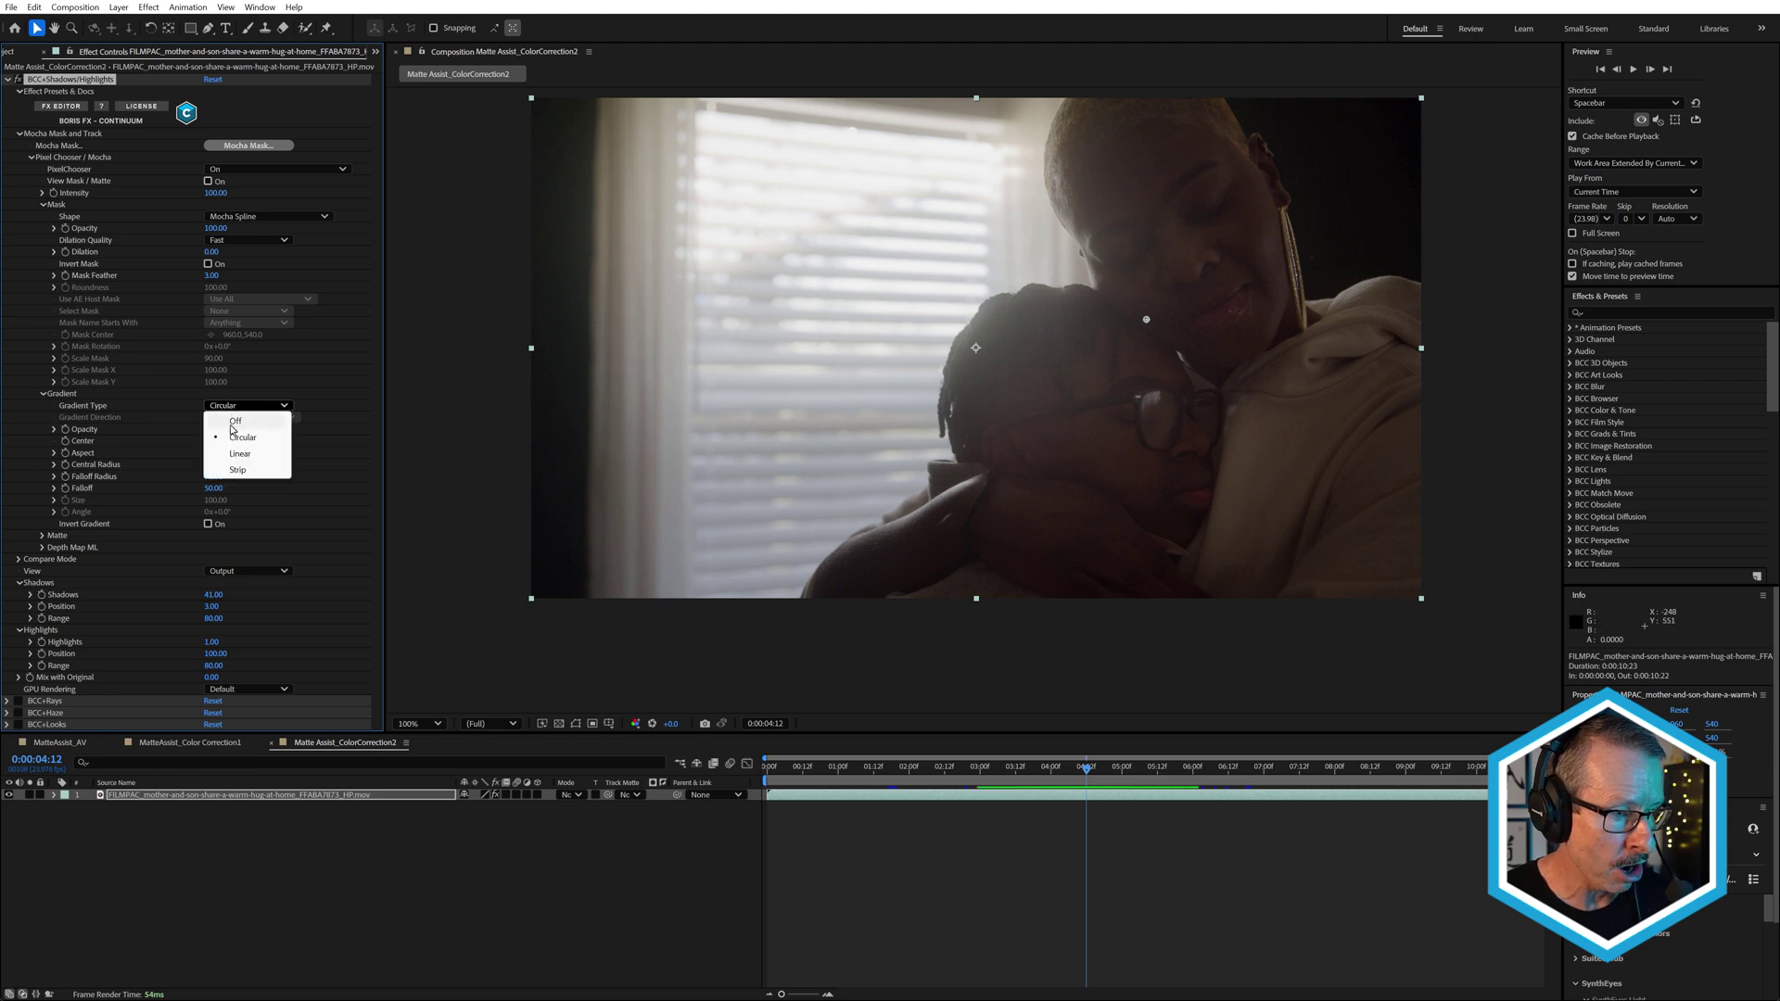
{"action": "left_click", "coordinate": [231, 417]}
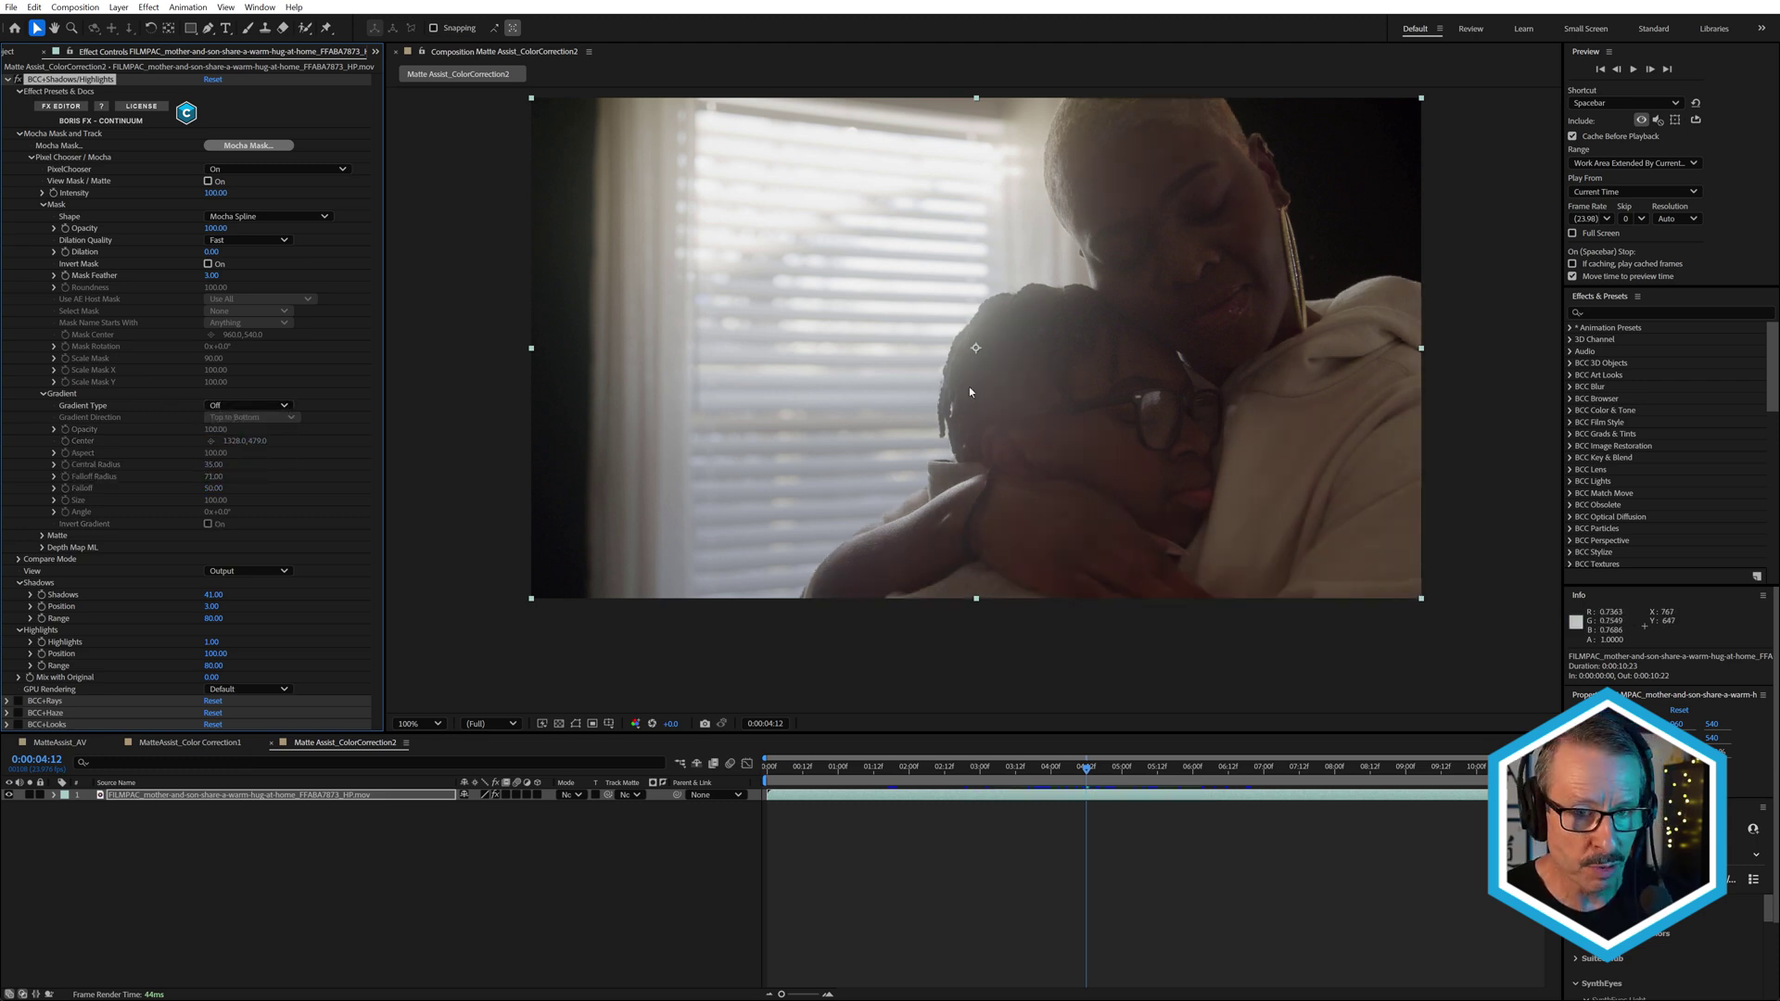
{"action": "left_click", "coordinate": [258, 408]}
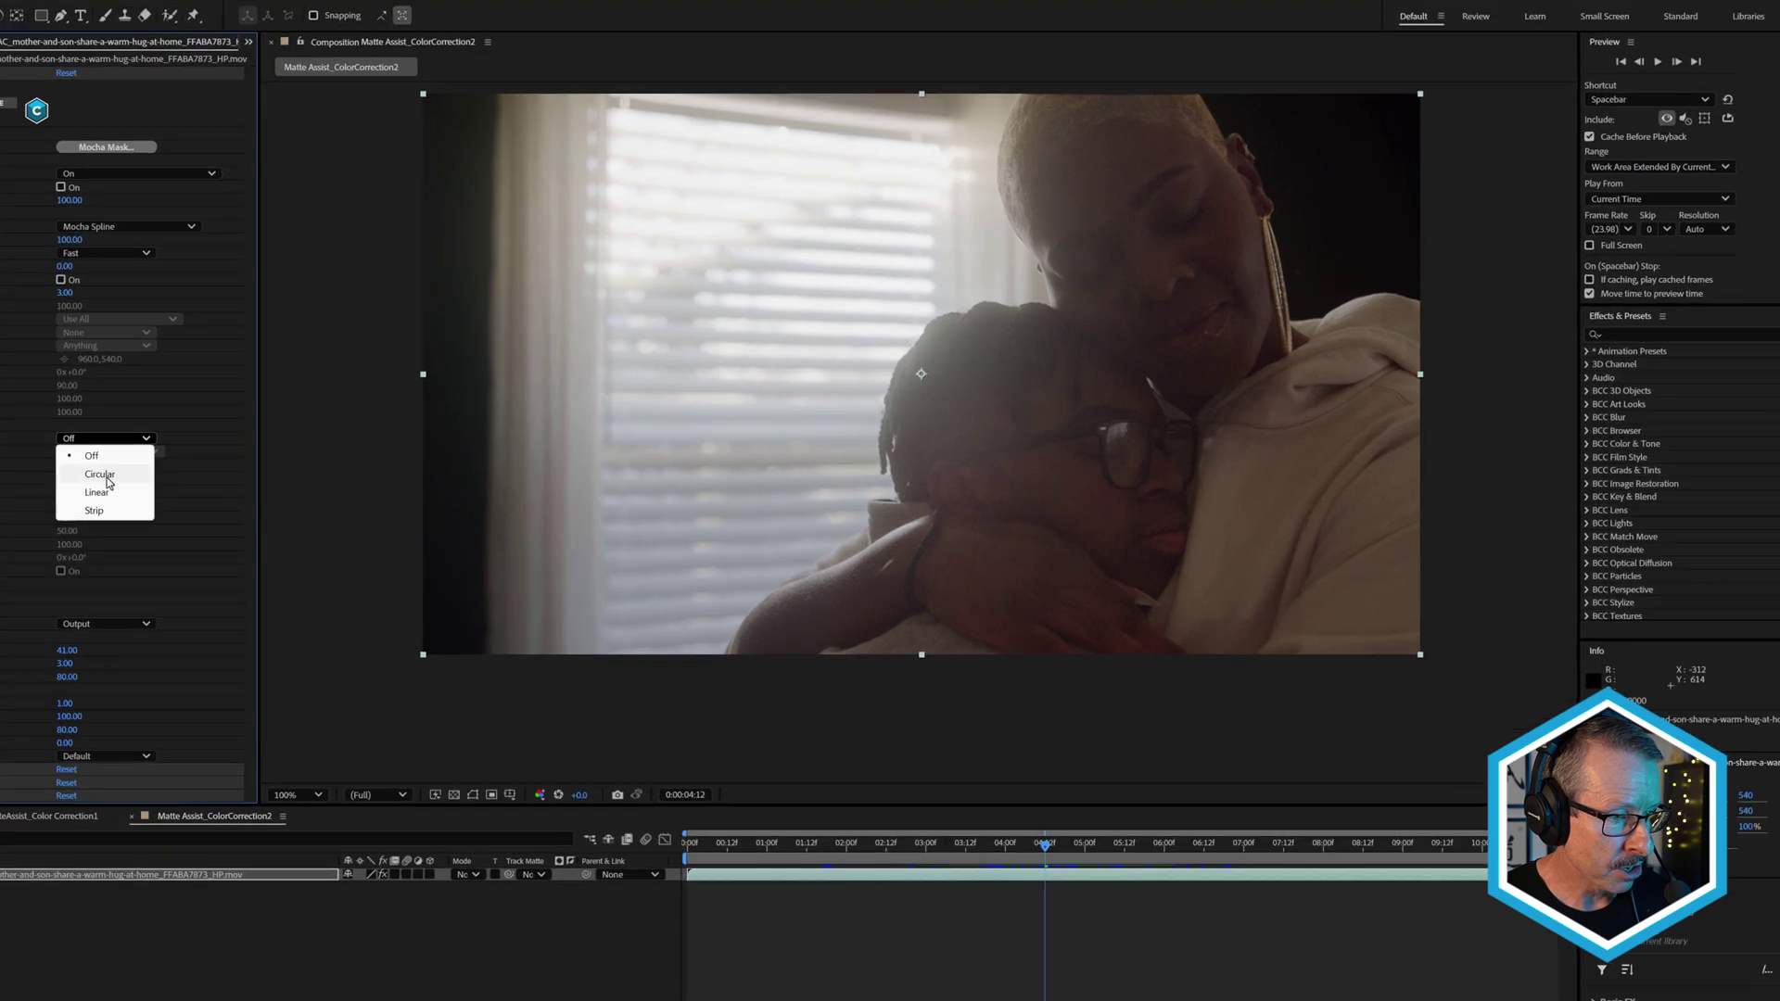
{"action": "left_click", "coordinate": [243, 436]}
- Move the circular gradient's center to about 1225, 601 over the boy's head and collapse the Shadows/Highlights settings
{"action": "left_click_drag", "start_coordinate": [935, 467], "coordinate": [858, 525]}
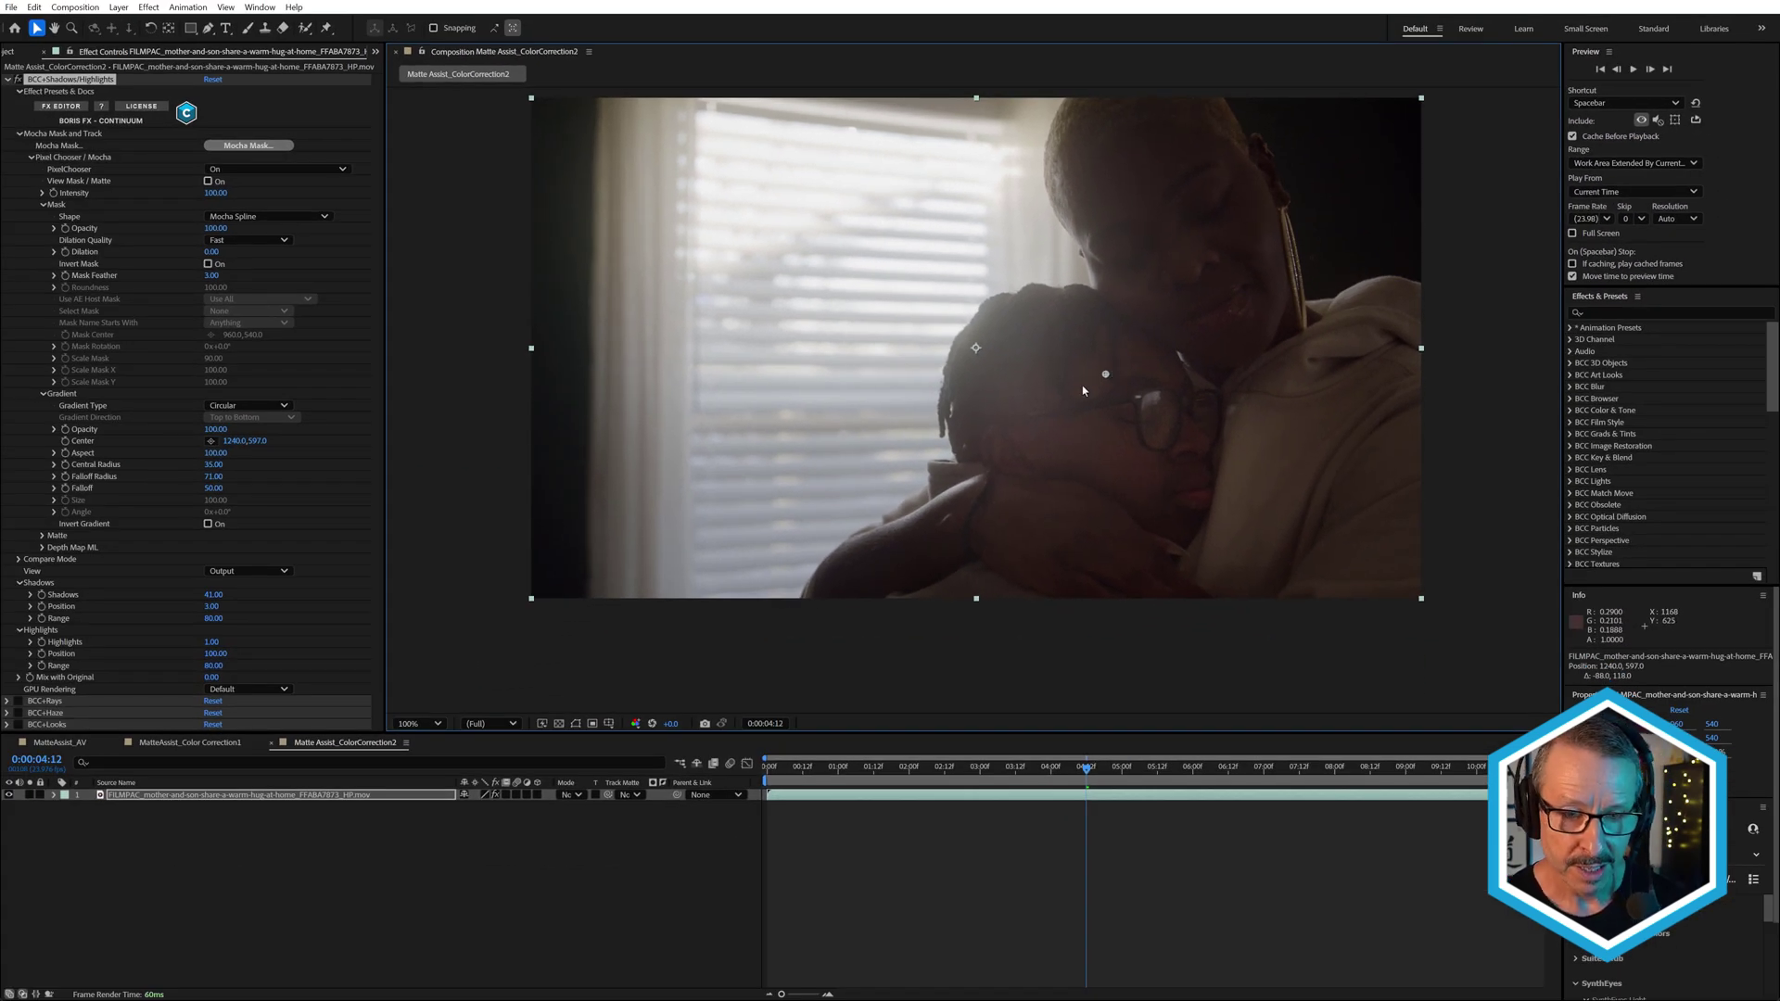
{"action": "left_click_drag", "start_coordinate": [1105, 374], "coordinate": [1099, 378]}
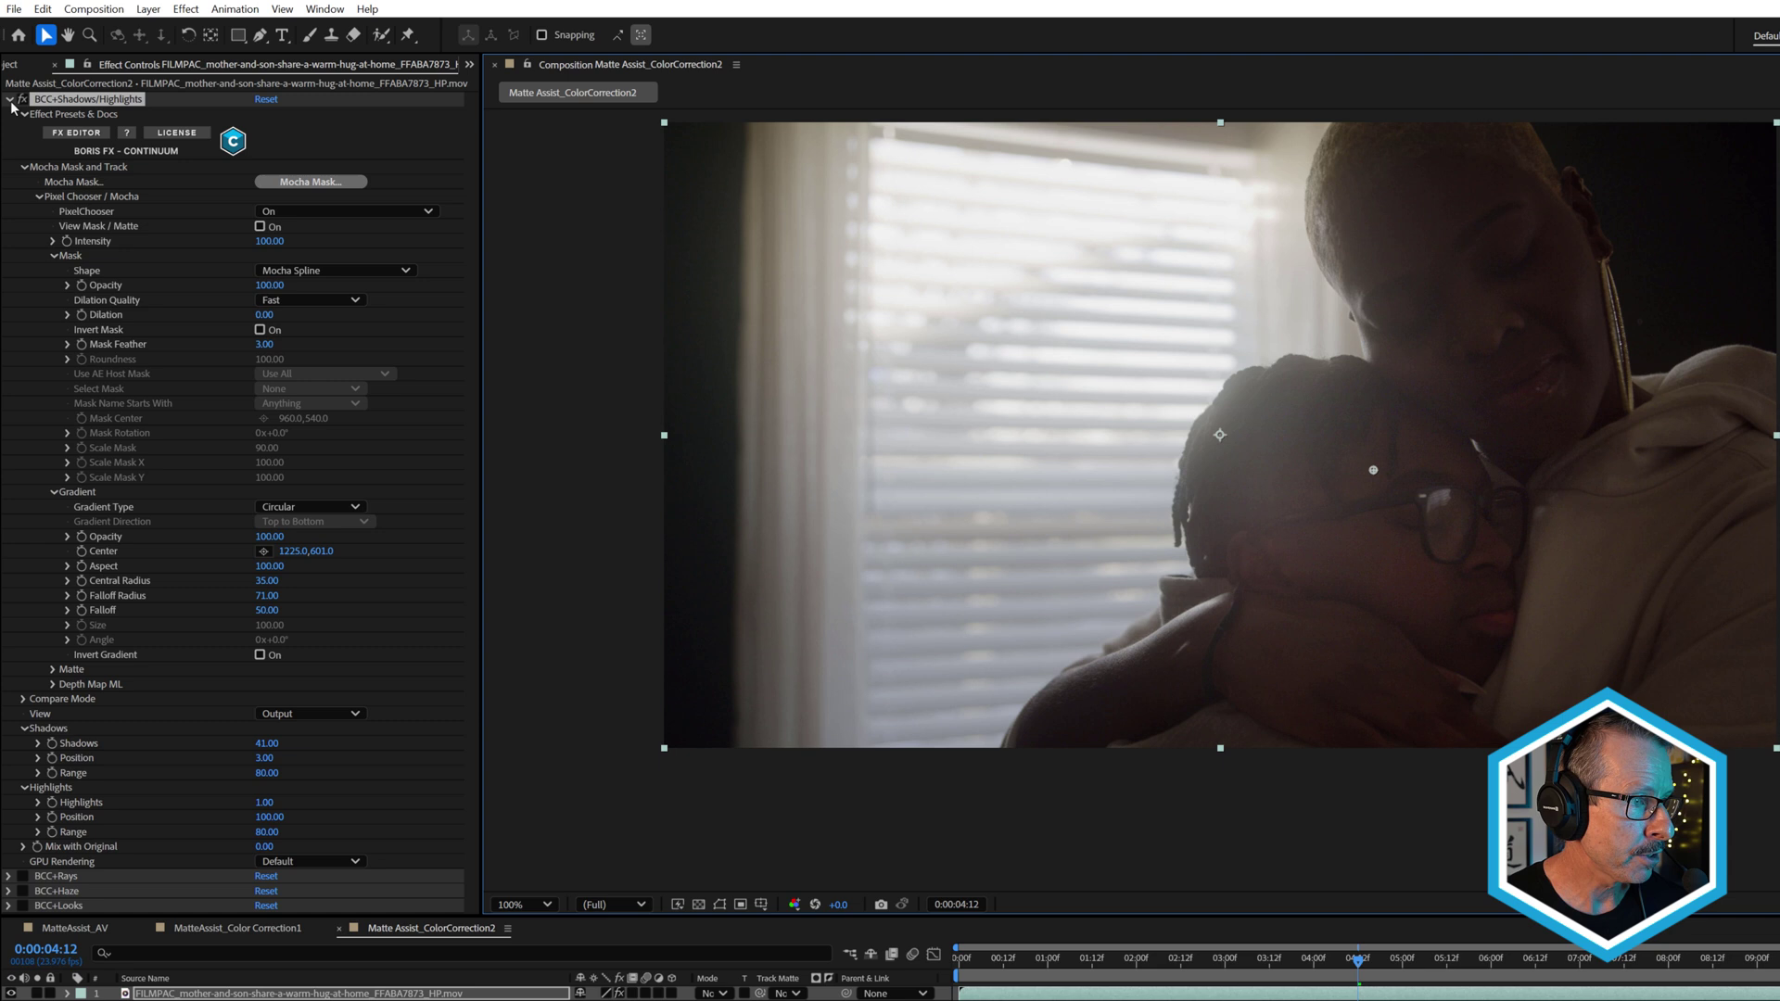
{"action": "left_click", "coordinate": [10, 100]}
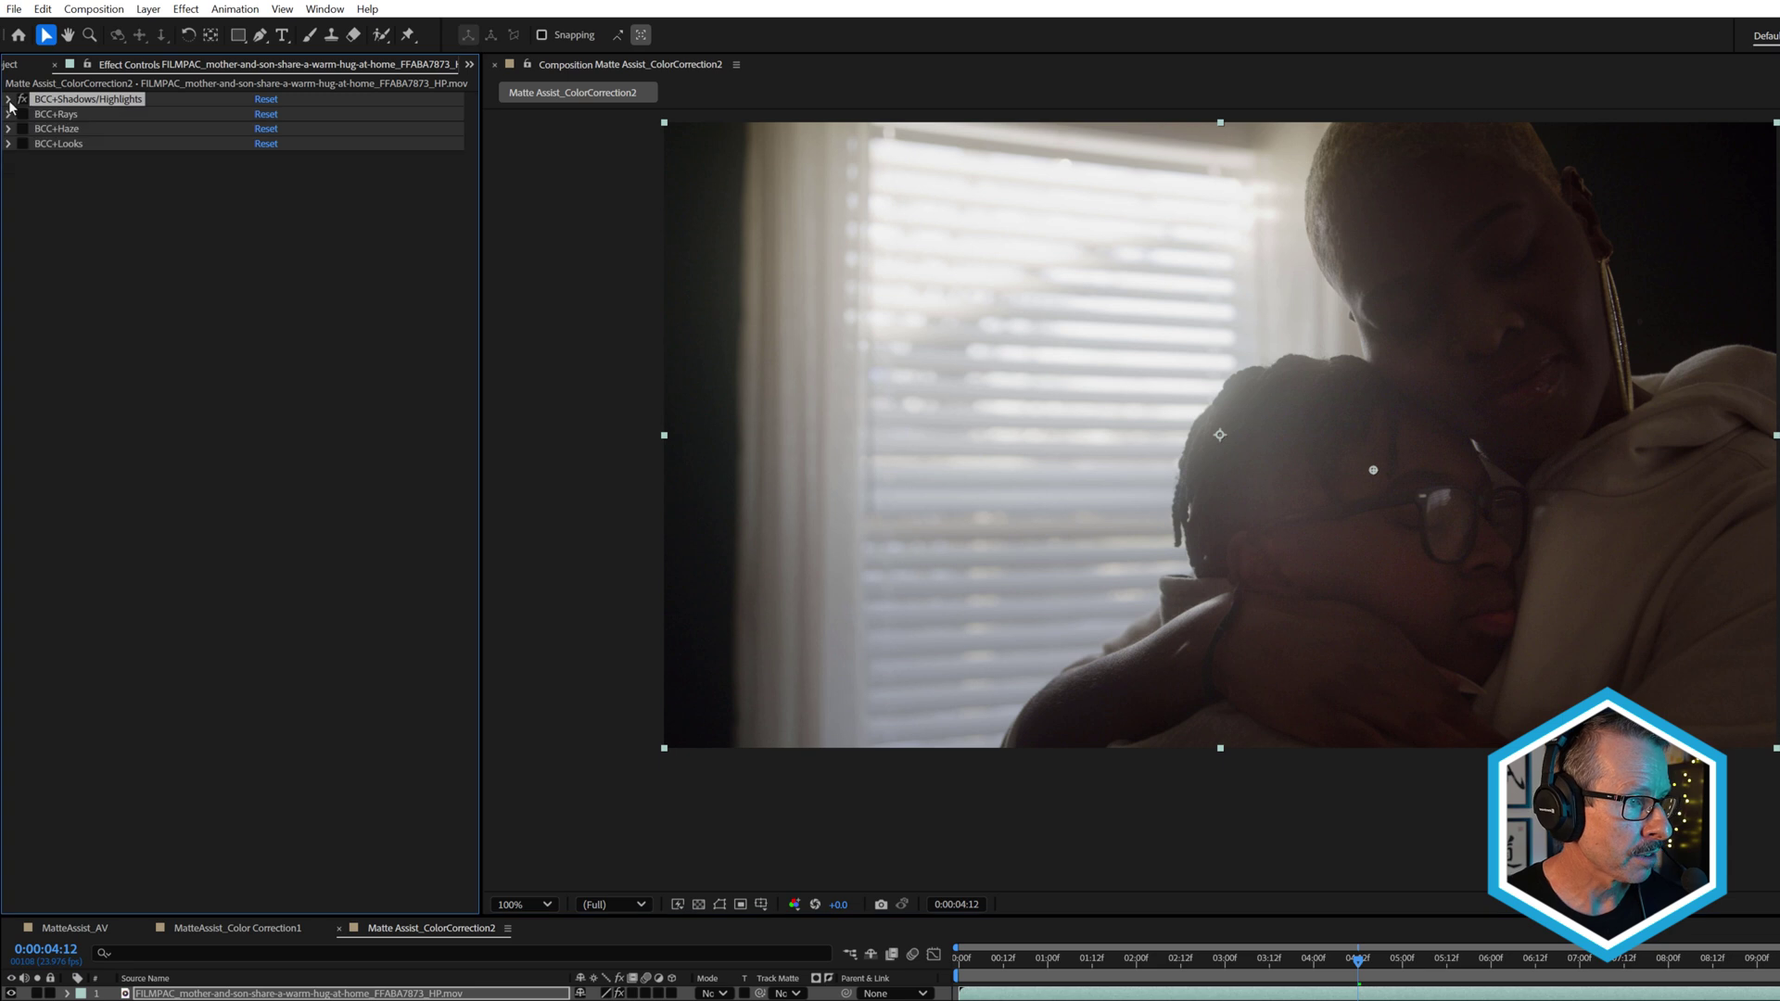
- Enable BCC+Rays, BCC+Haze and BCC+Looks one by one, comparing the rays off and on, and scrub the finished grade
{"action": "left_click", "coordinate": [22, 114]}
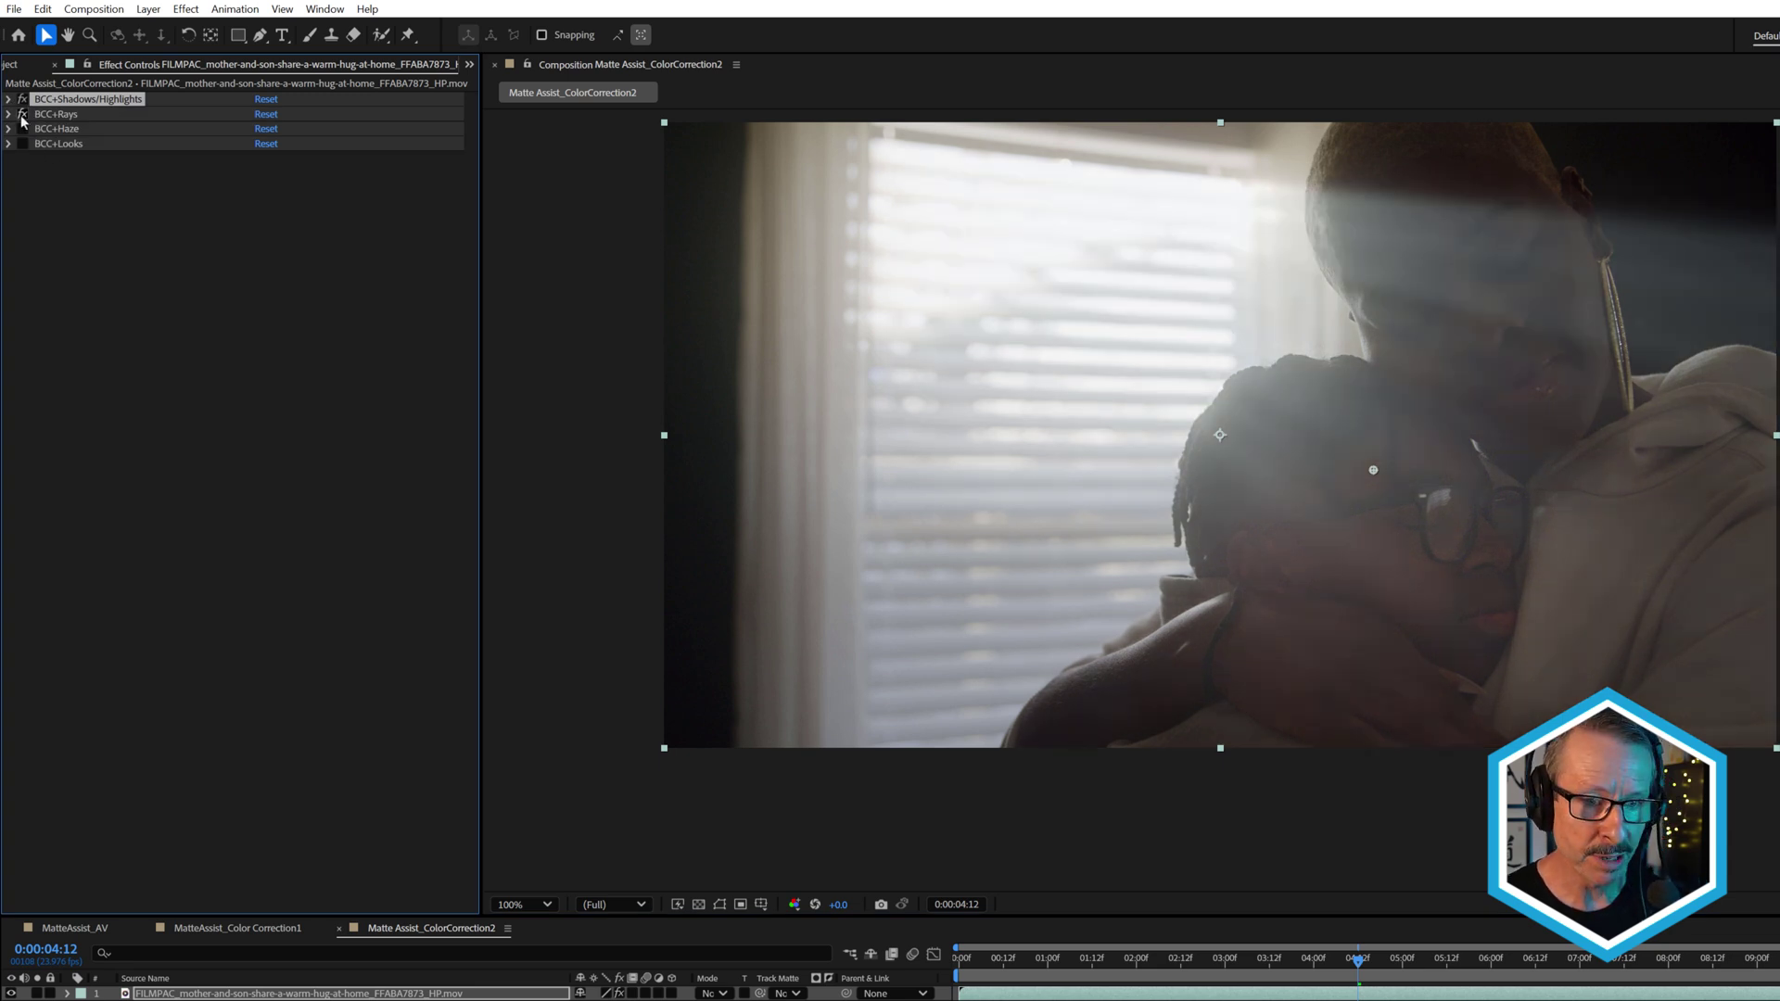
{"action": "left_click", "coordinate": [23, 114]}
{"action": "left_click", "coordinate": [22, 114]}
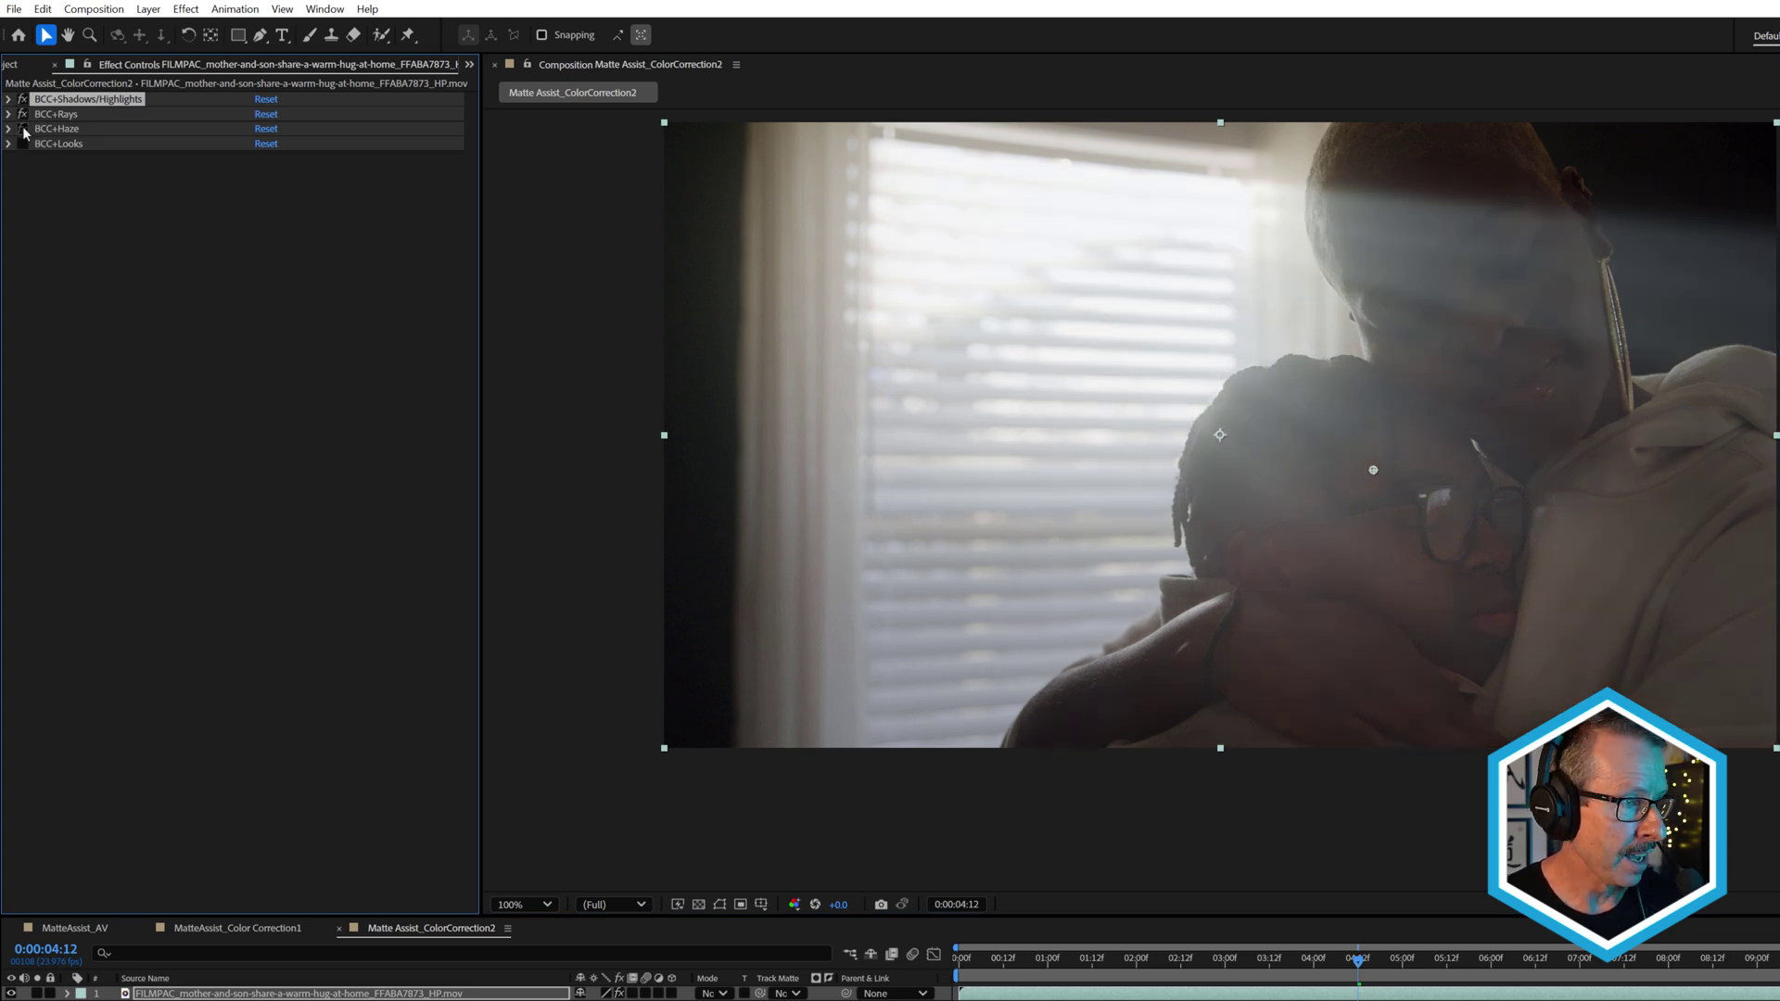
{"action": "left_click", "coordinate": [22, 129]}
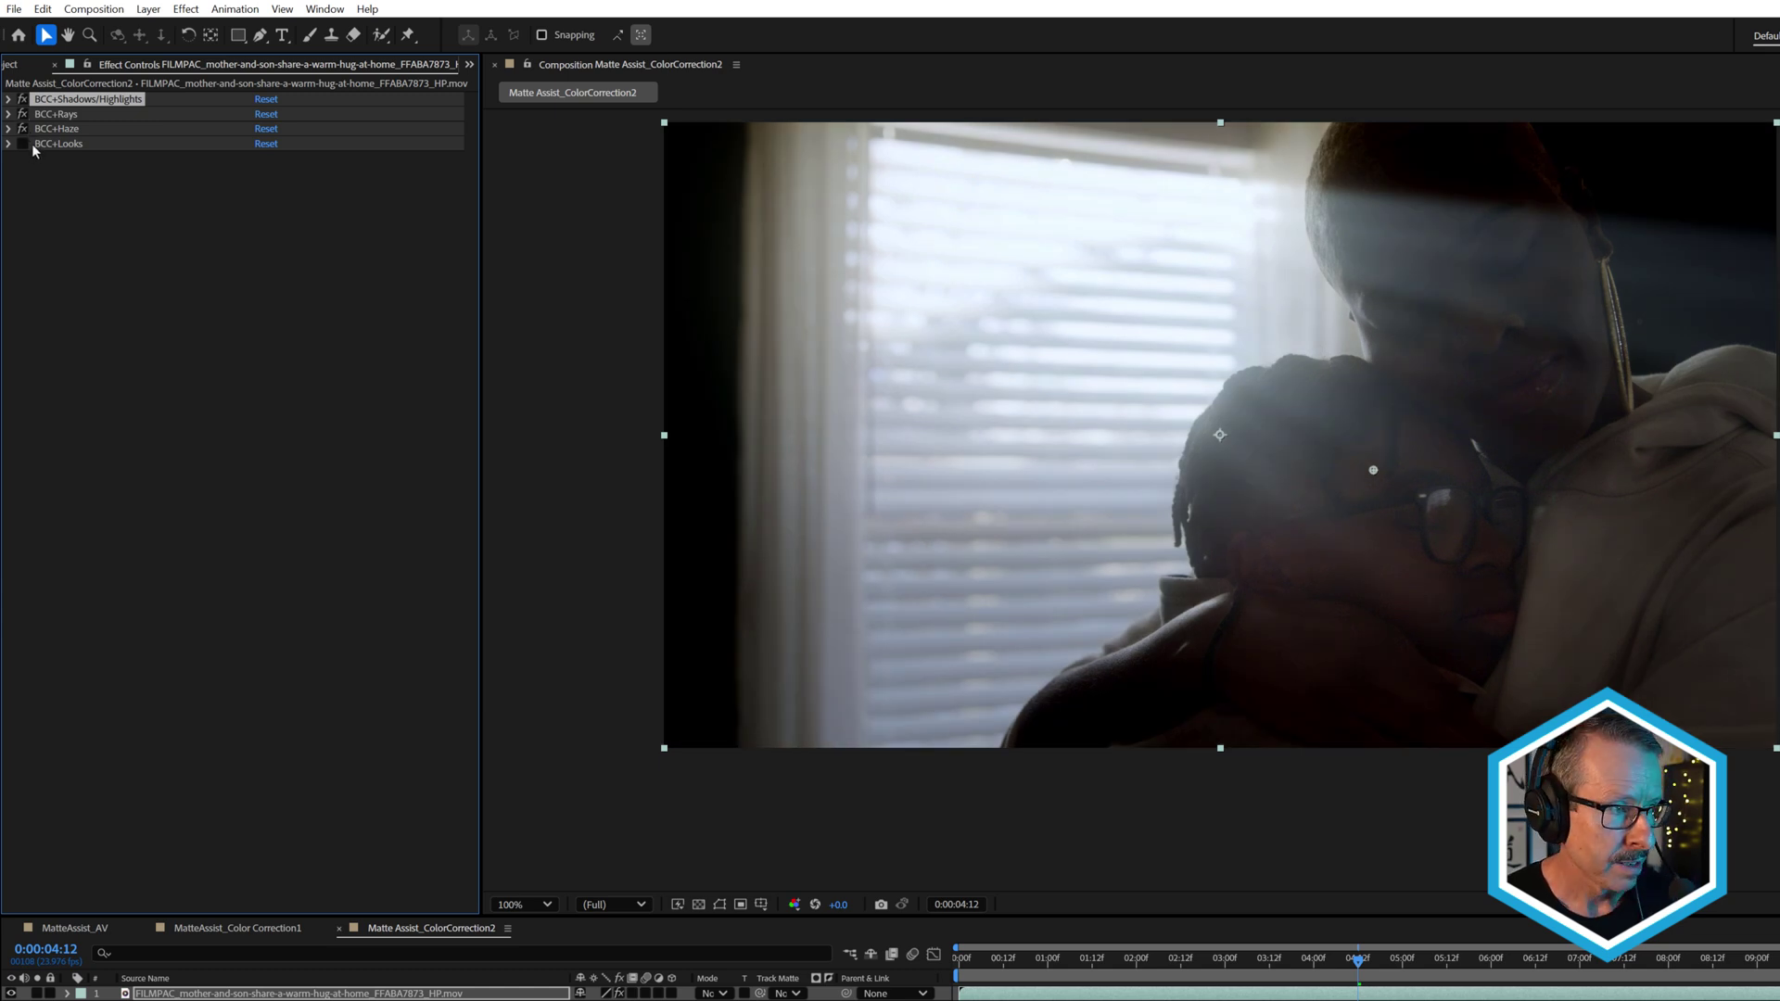
{"action": "left_click", "coordinate": [22, 143]}
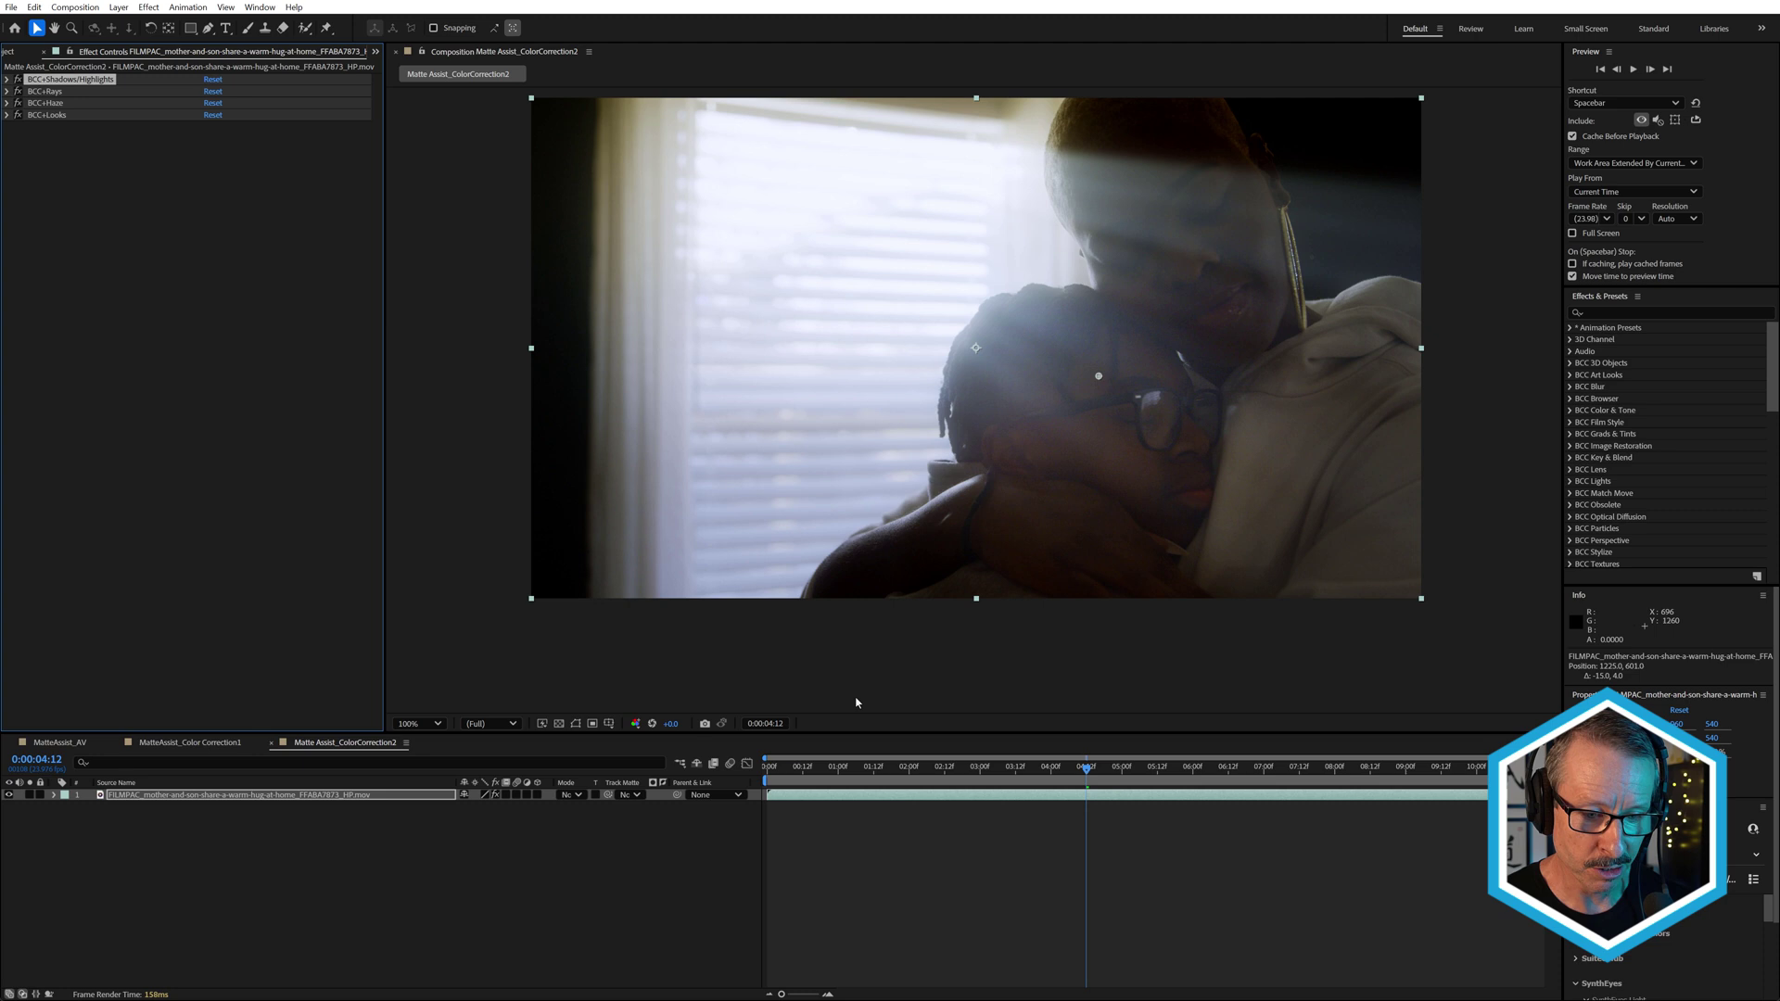
{"action": "left_click_drag", "start_coordinate": [874, 764], "coordinate": [1026, 758]}
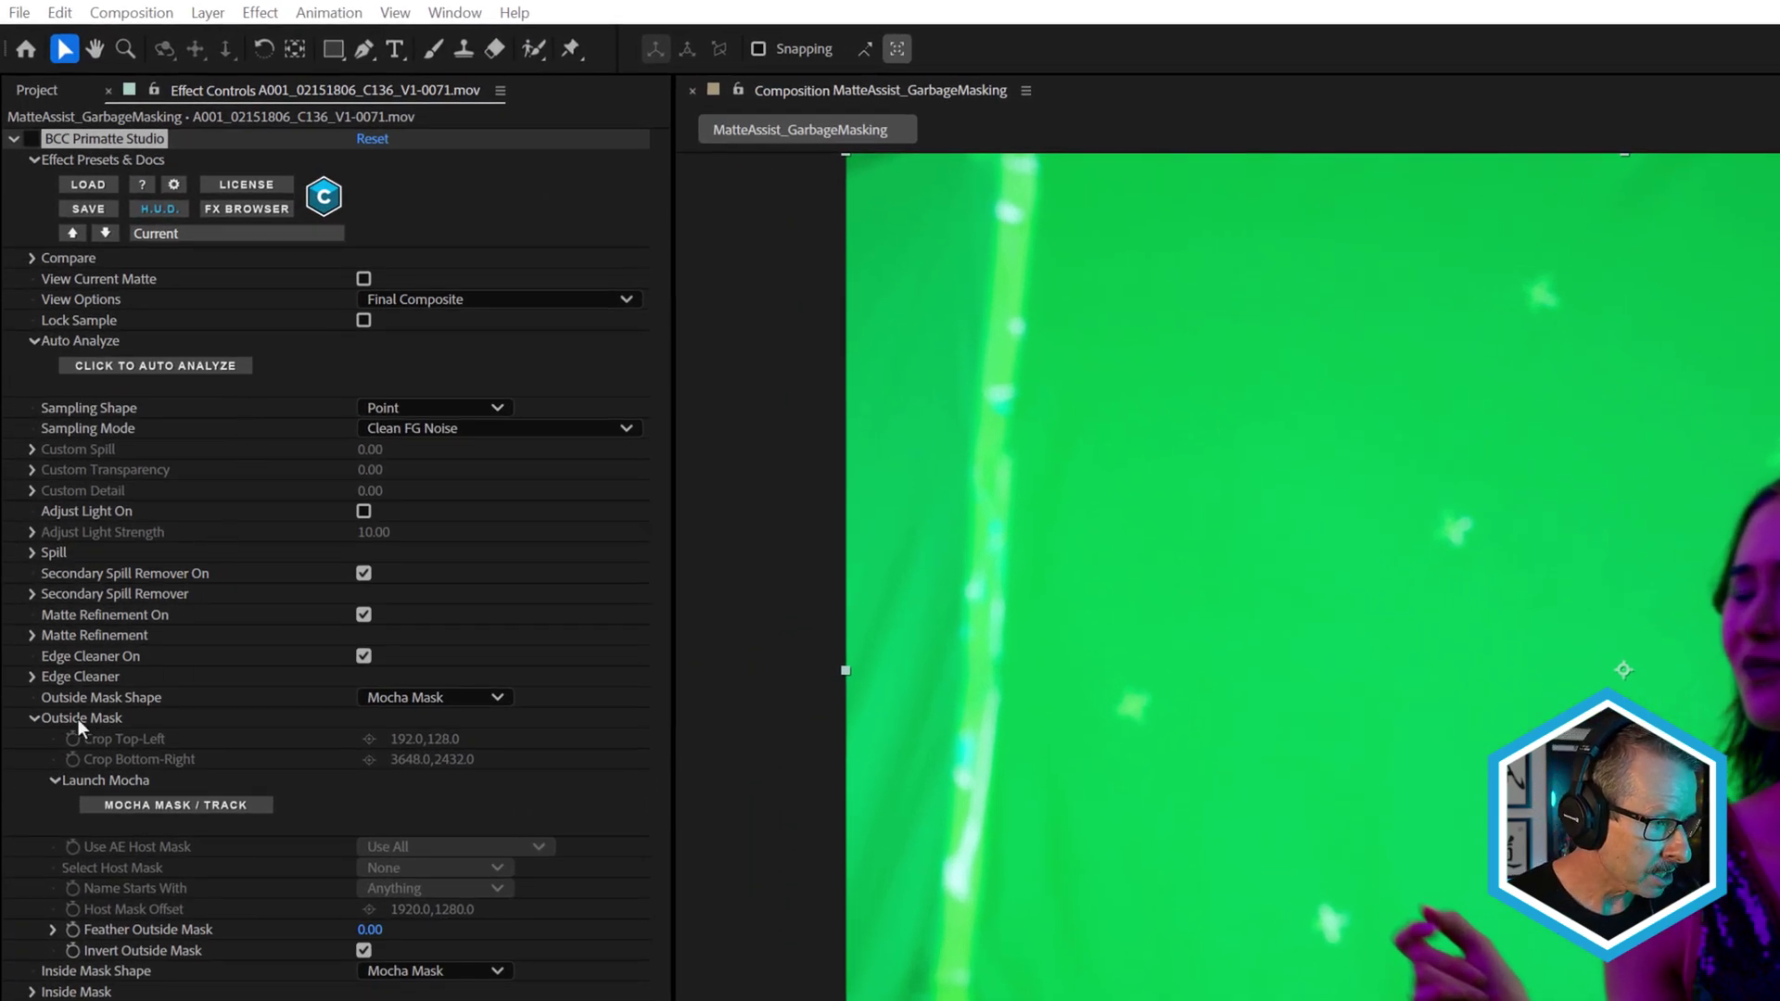
- Enable BCC Primatte Studio on the green-screen footage and scrub through its outside mask in Mocha
{"action": "left_click", "coordinate": [32, 140]}
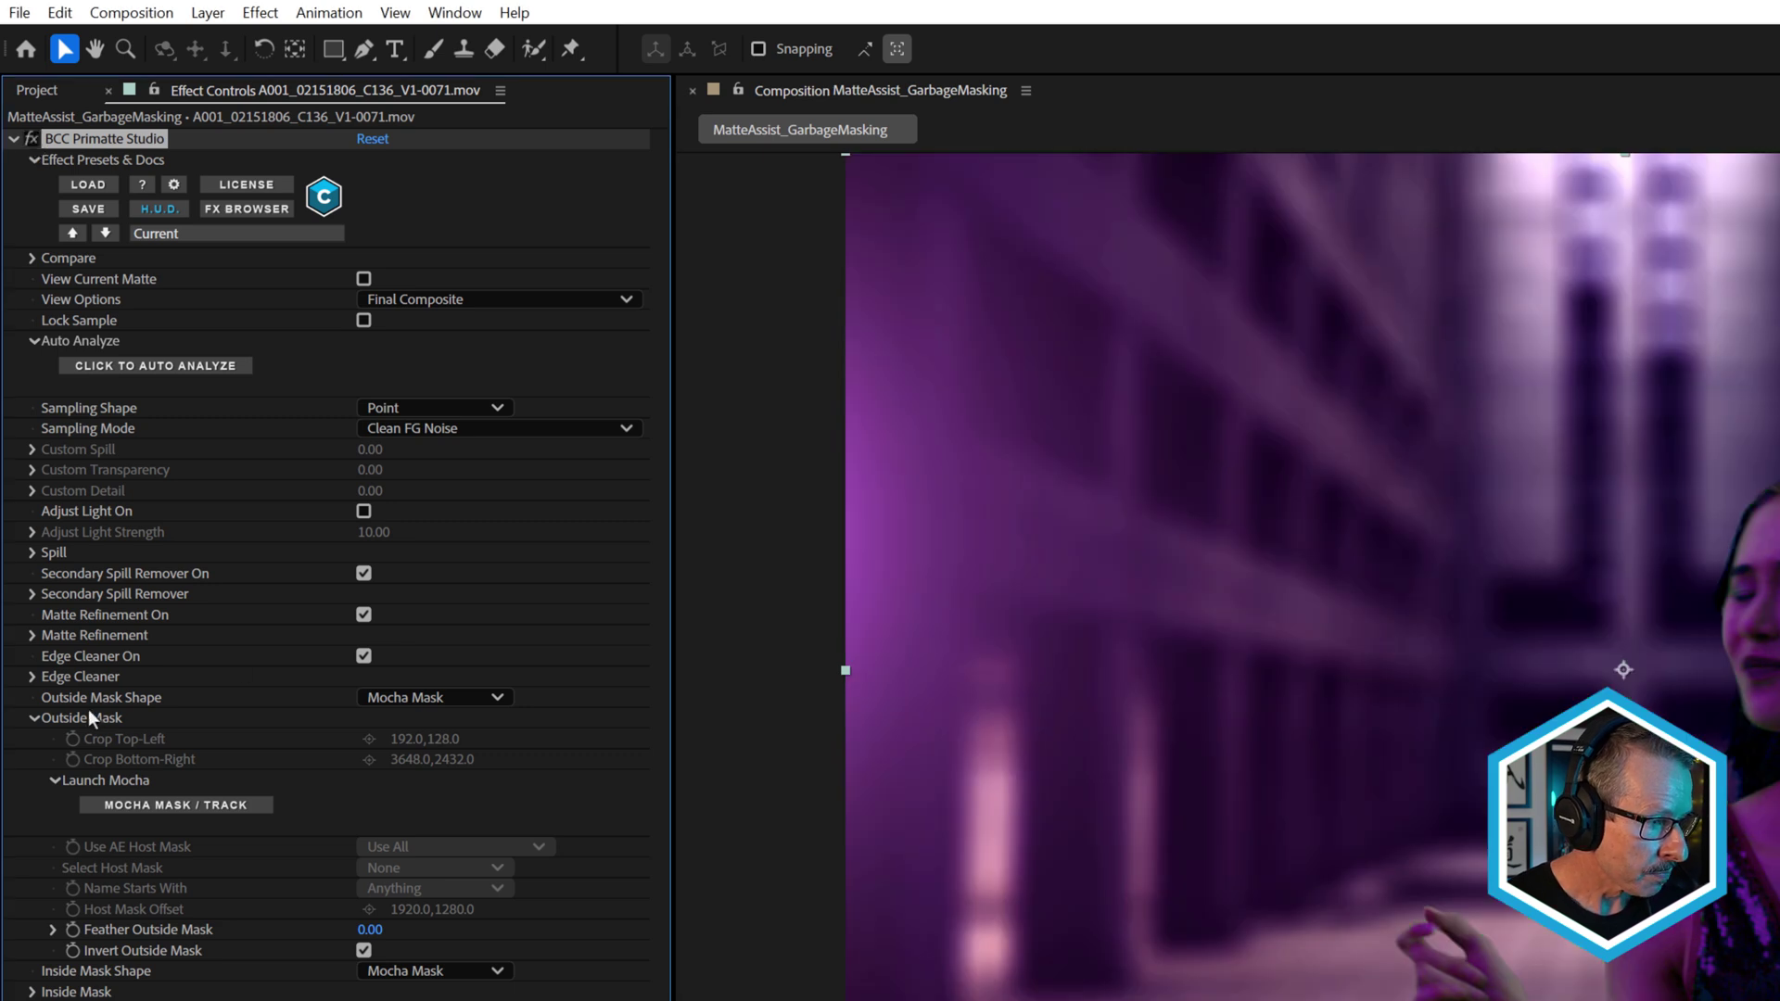
{"action": "left_click", "coordinate": [152, 801]}
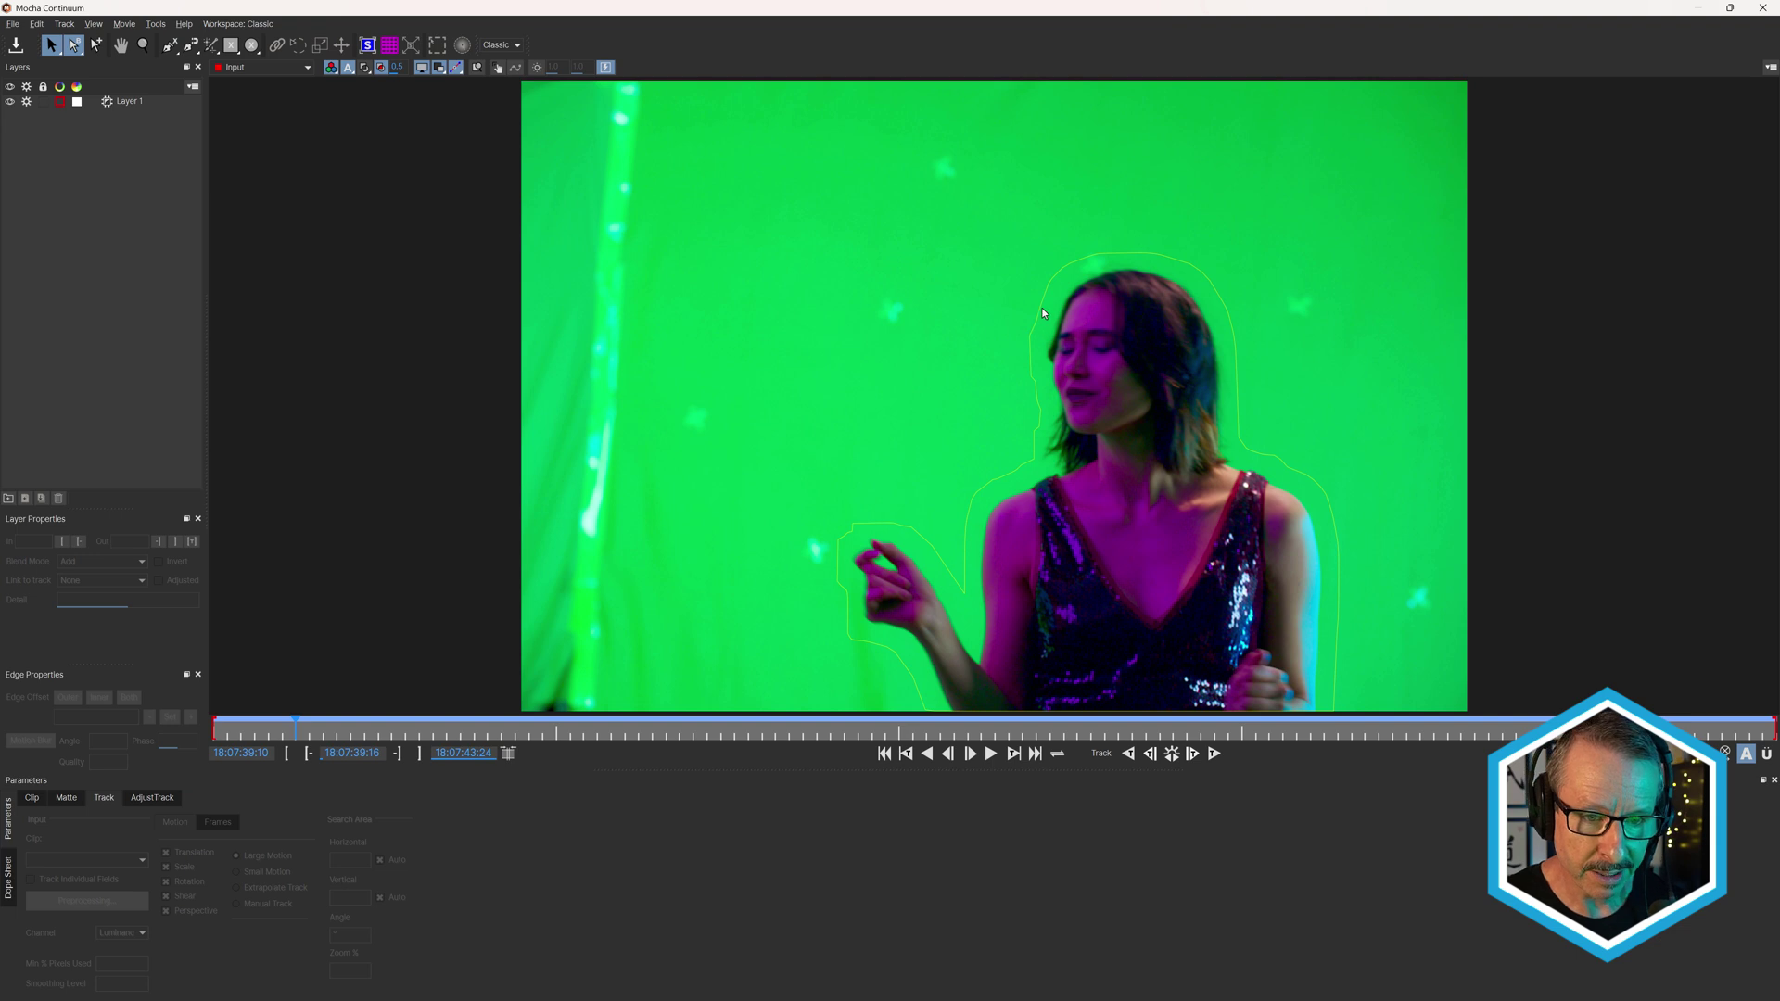
{"action": "left_click_drag", "start_coordinate": [541, 738], "coordinate": [890, 758]}
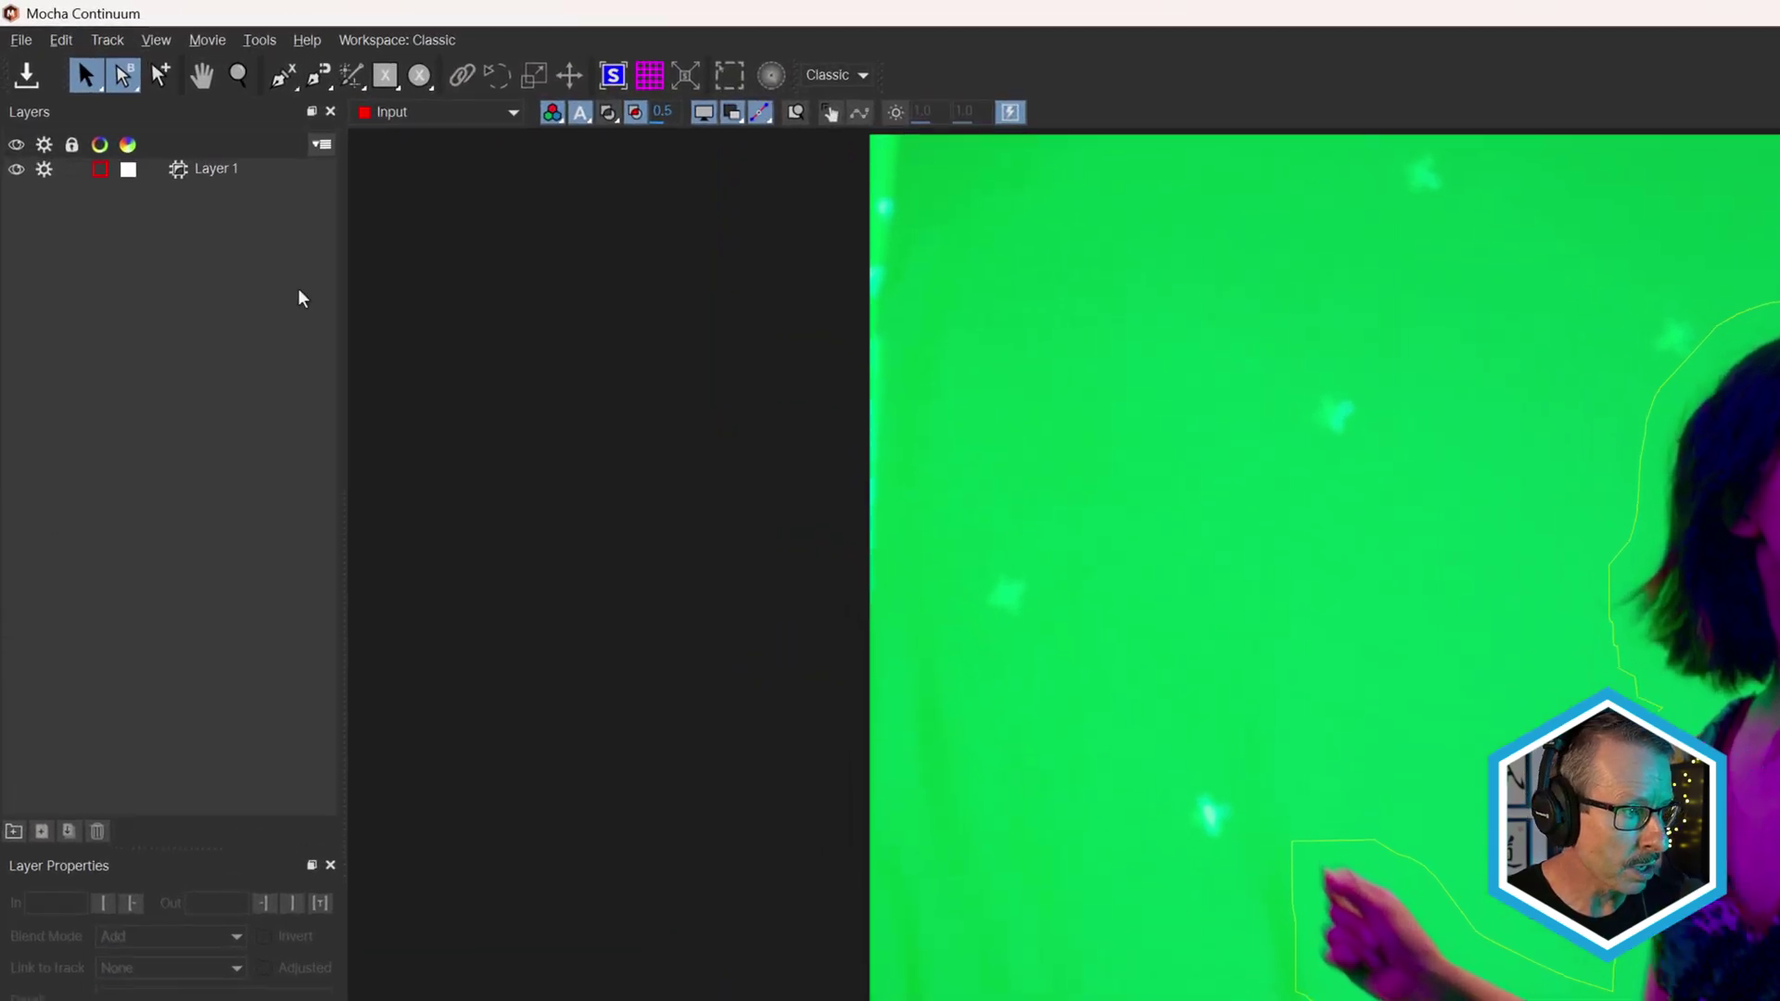
- Select Layer 1, switch Mocha to the Essentials workspace and display the layer's Matte Assist ML mask options
{"action": "left_click", "coordinate": [150, 115]}
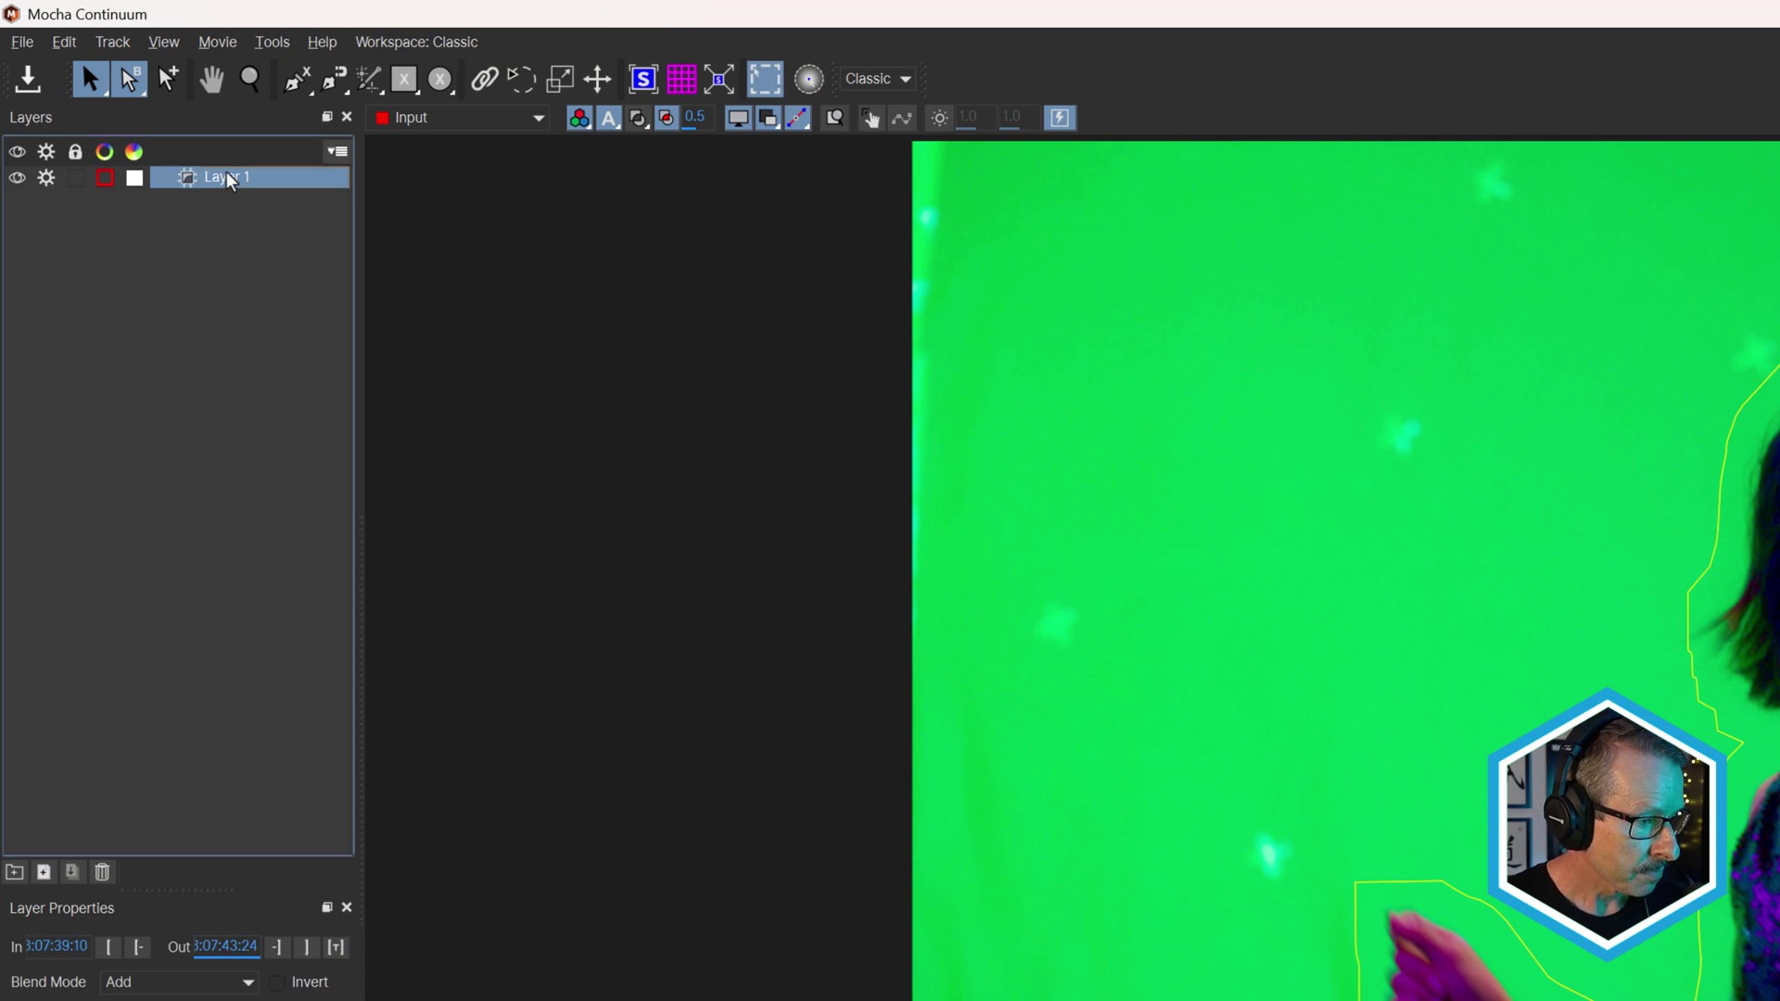
{"action": "left_click", "coordinate": [463, 42]}
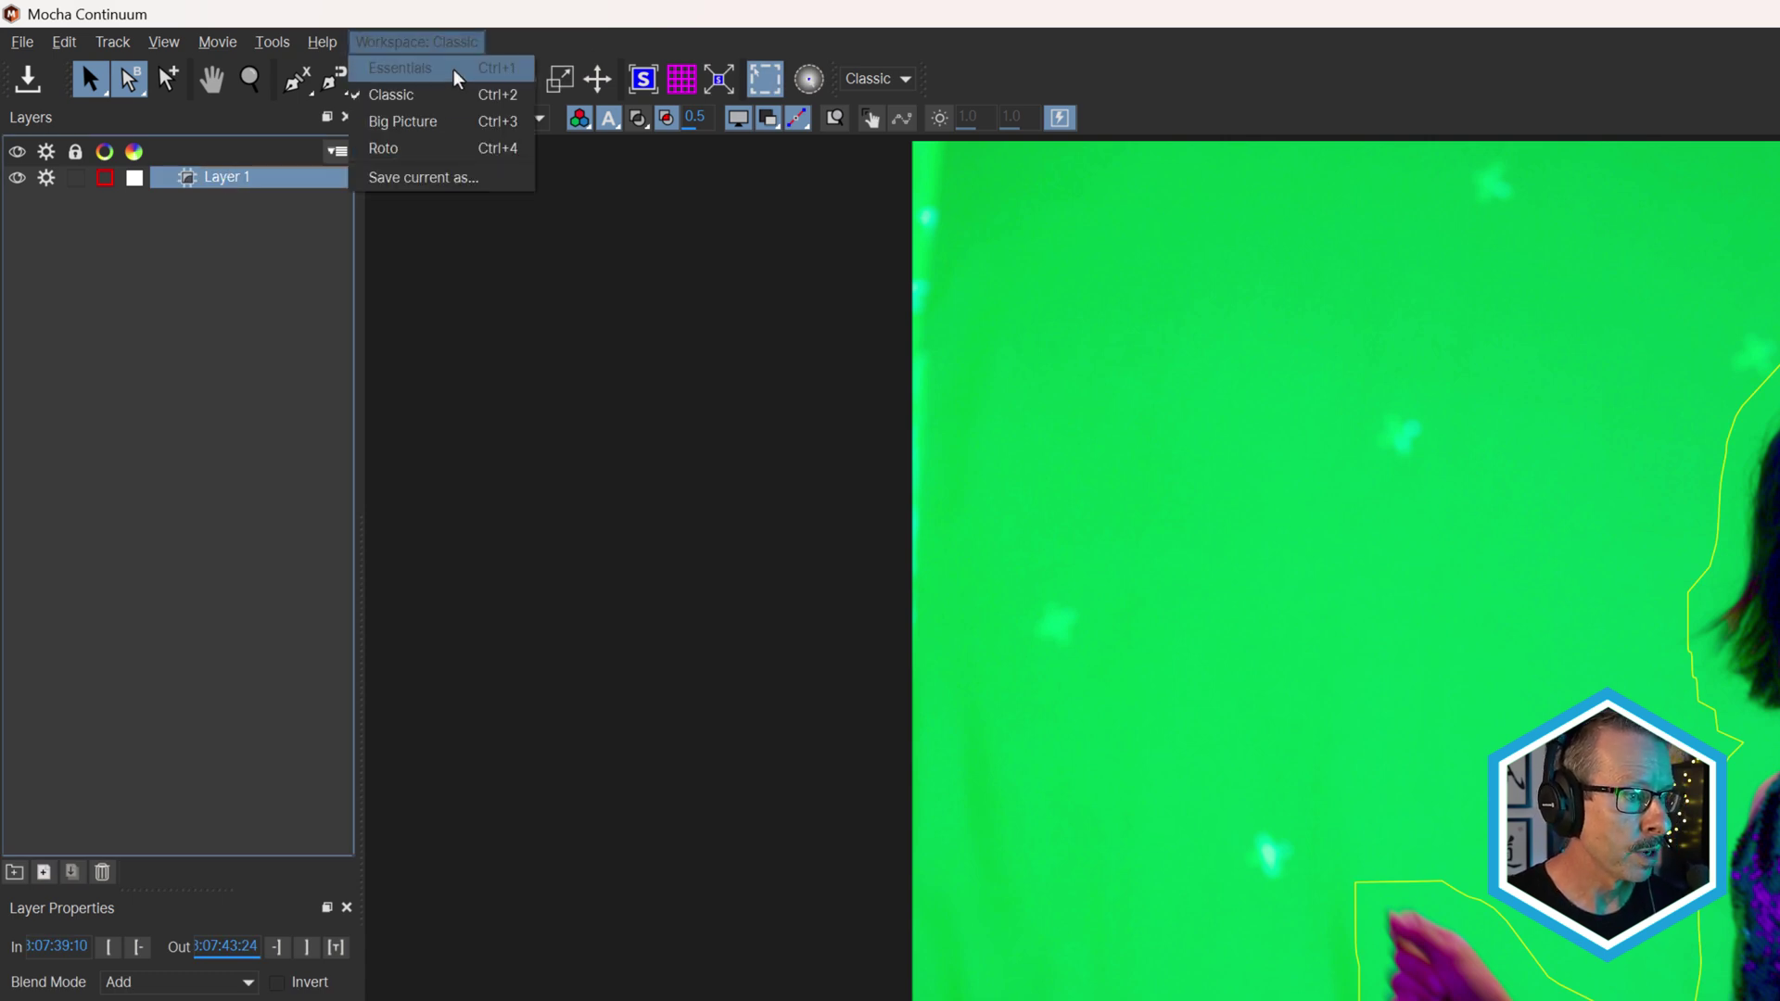
{"action": "left_click", "coordinate": [429, 69]}
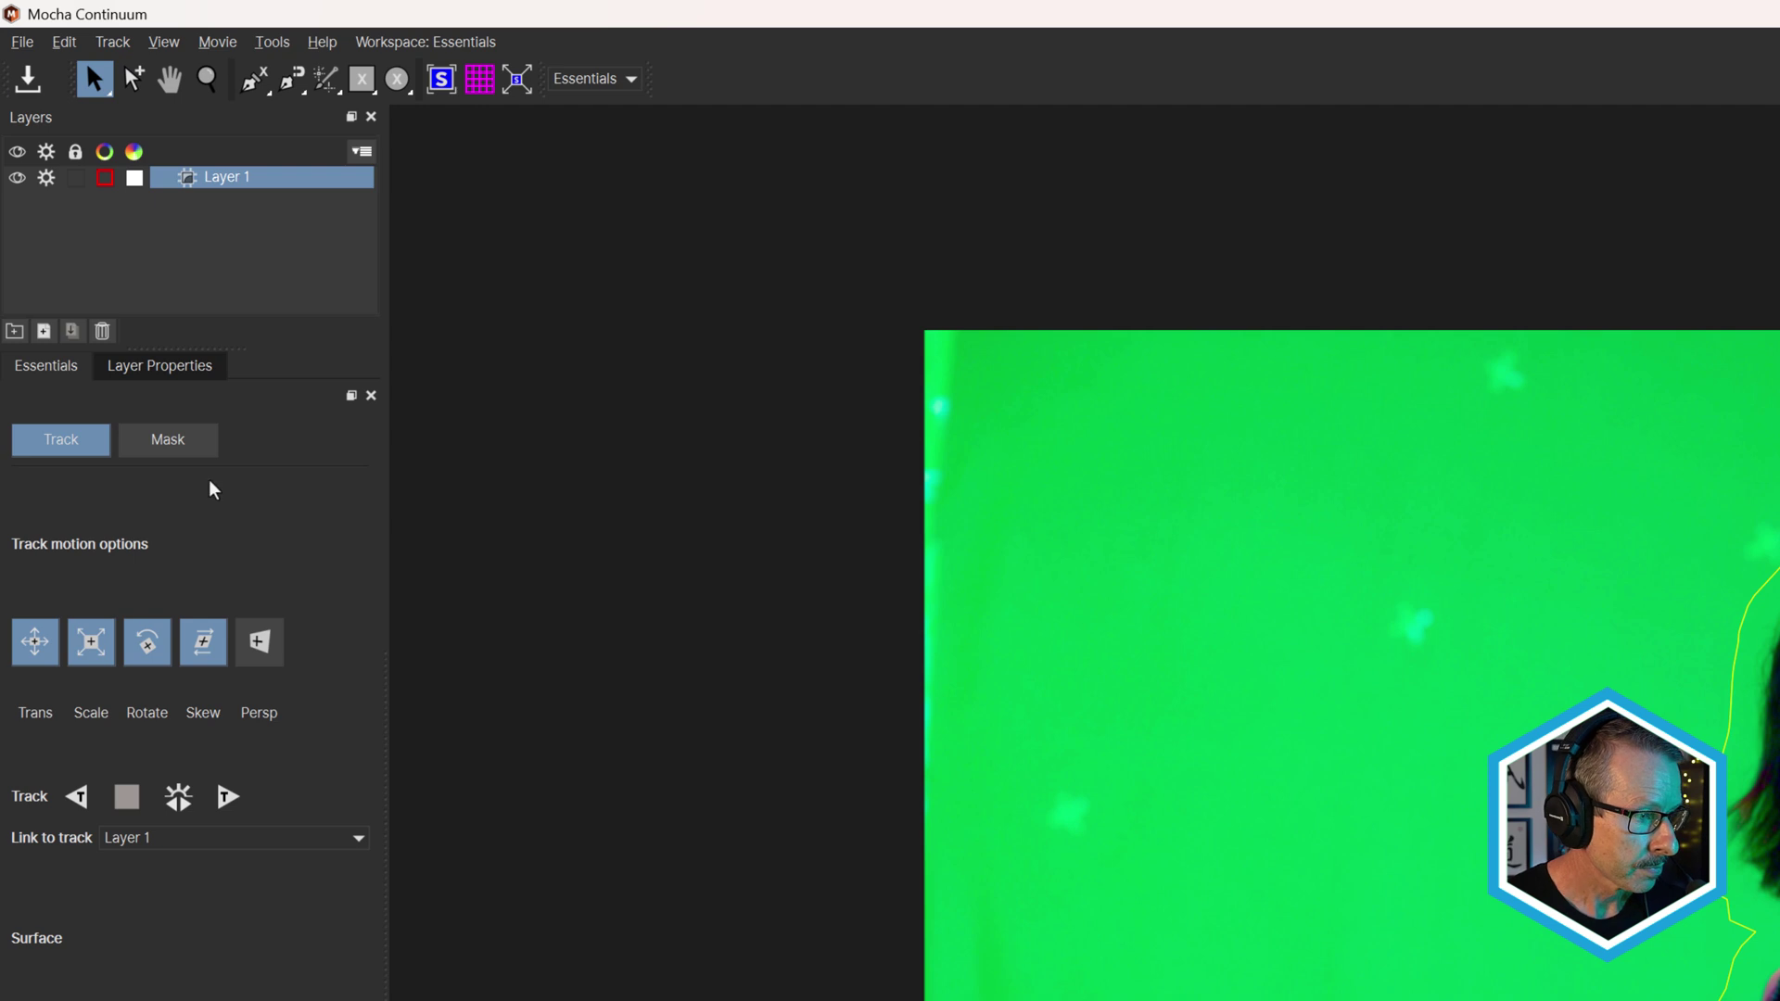
{"action": "left_click", "coordinate": [163, 442]}
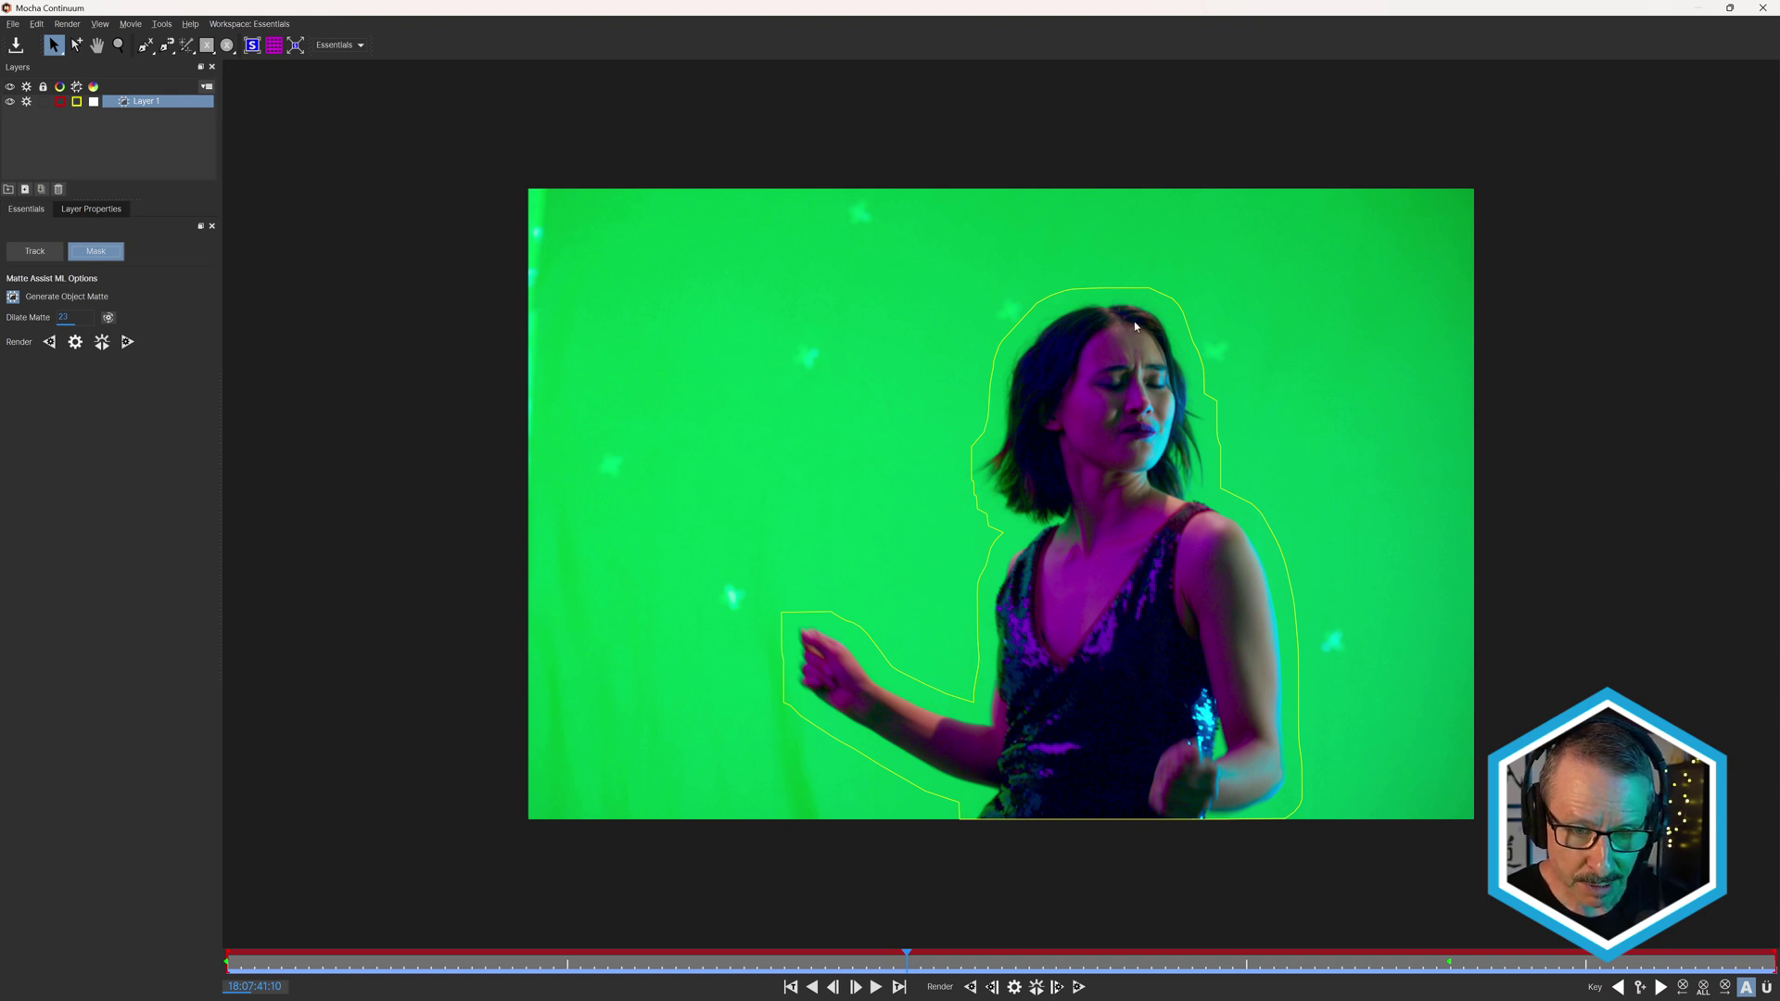
- Scrub back through the dilated object matte in Mocha, return to After Effects and collapse the Outside Mask settings
{"action": "left_click_drag", "start_coordinate": [907, 954], "coordinate": [757, 931]}
{"action": "left_click", "coordinate": [1762, 8]}
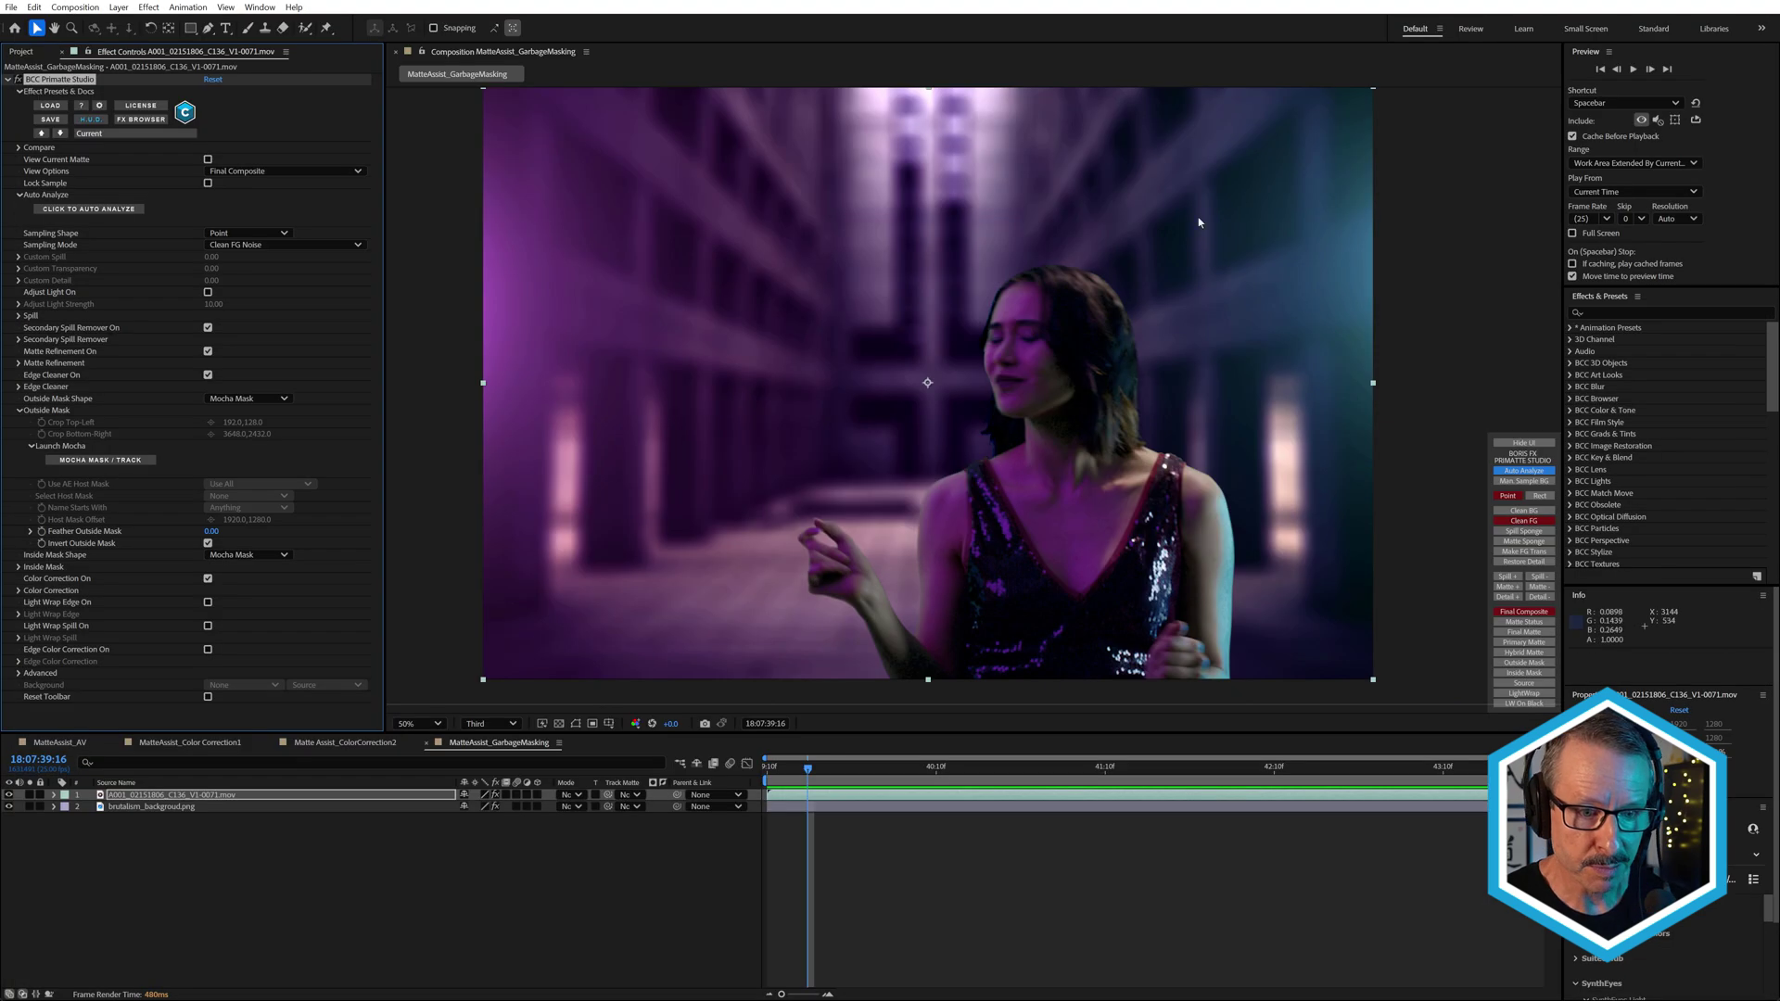
{"action": "left_click", "coordinate": [18, 411]}
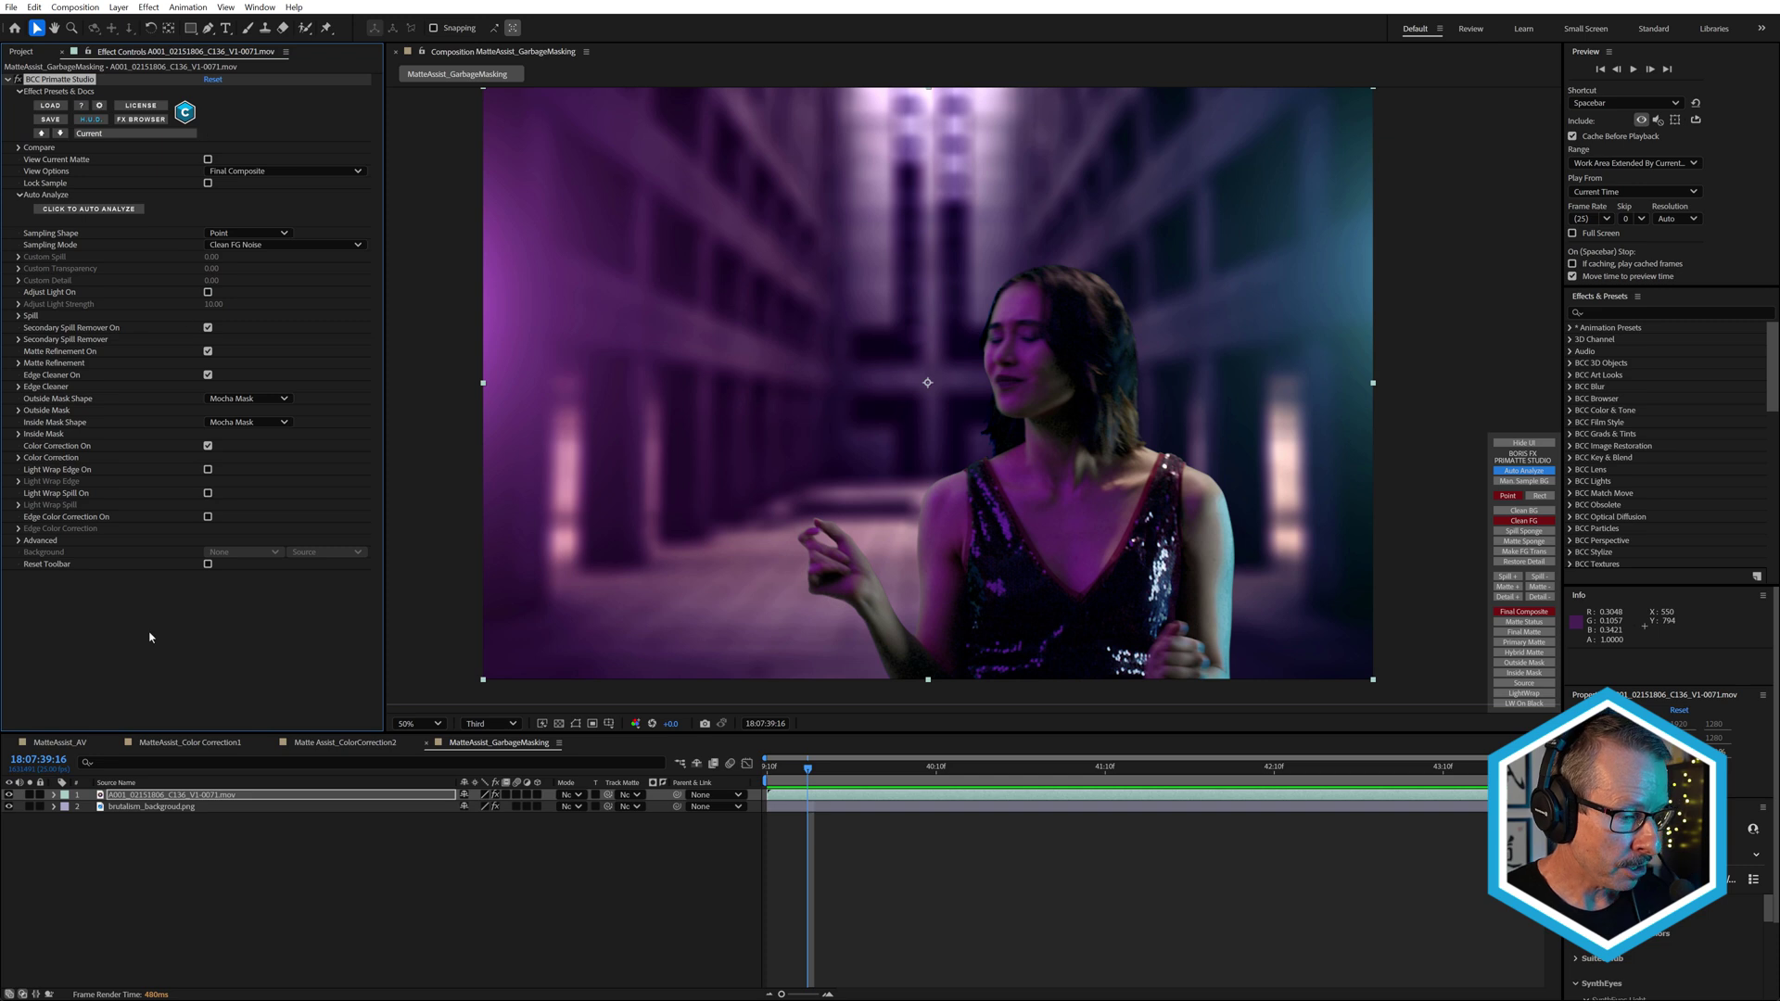
- Build up the brutalism_backgroud.png look by enabling BCC+Lens Blur ML, BCC+Color Link and BCC Stage Light in turn, and scrub the composite
{"action": "left_click", "coordinate": [133, 807]}
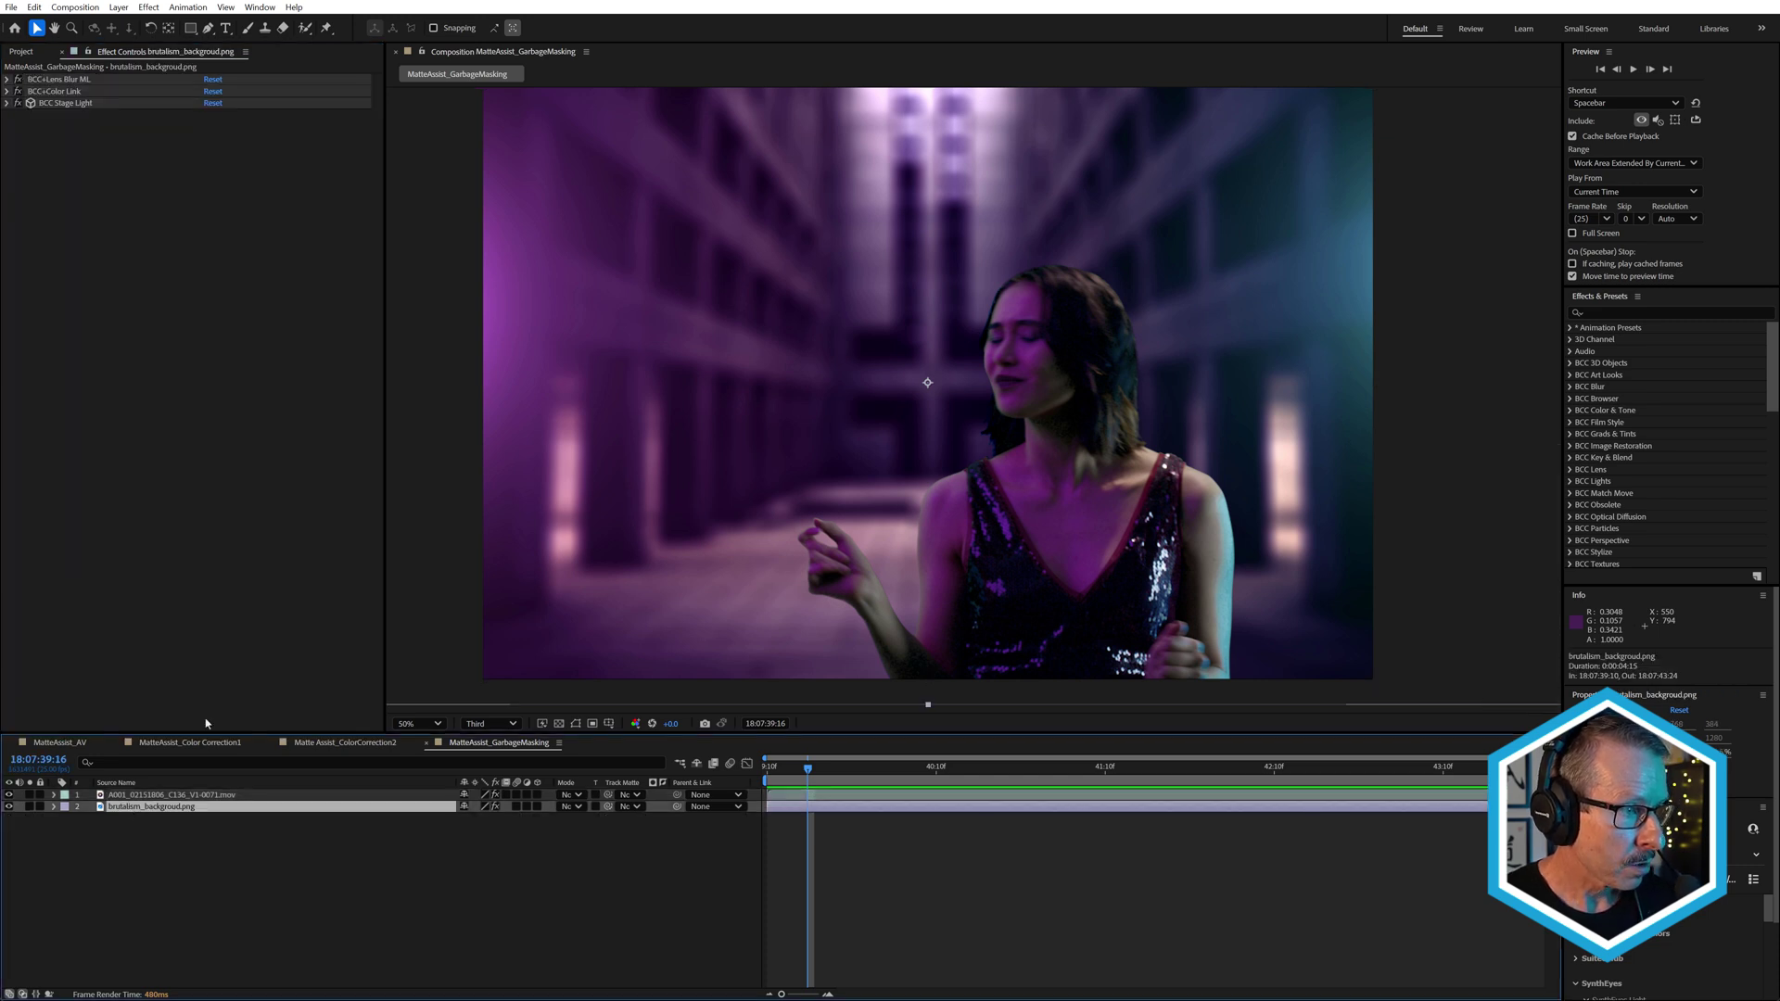
{"action": "left_click", "coordinate": [18, 80], "text": "alt"}
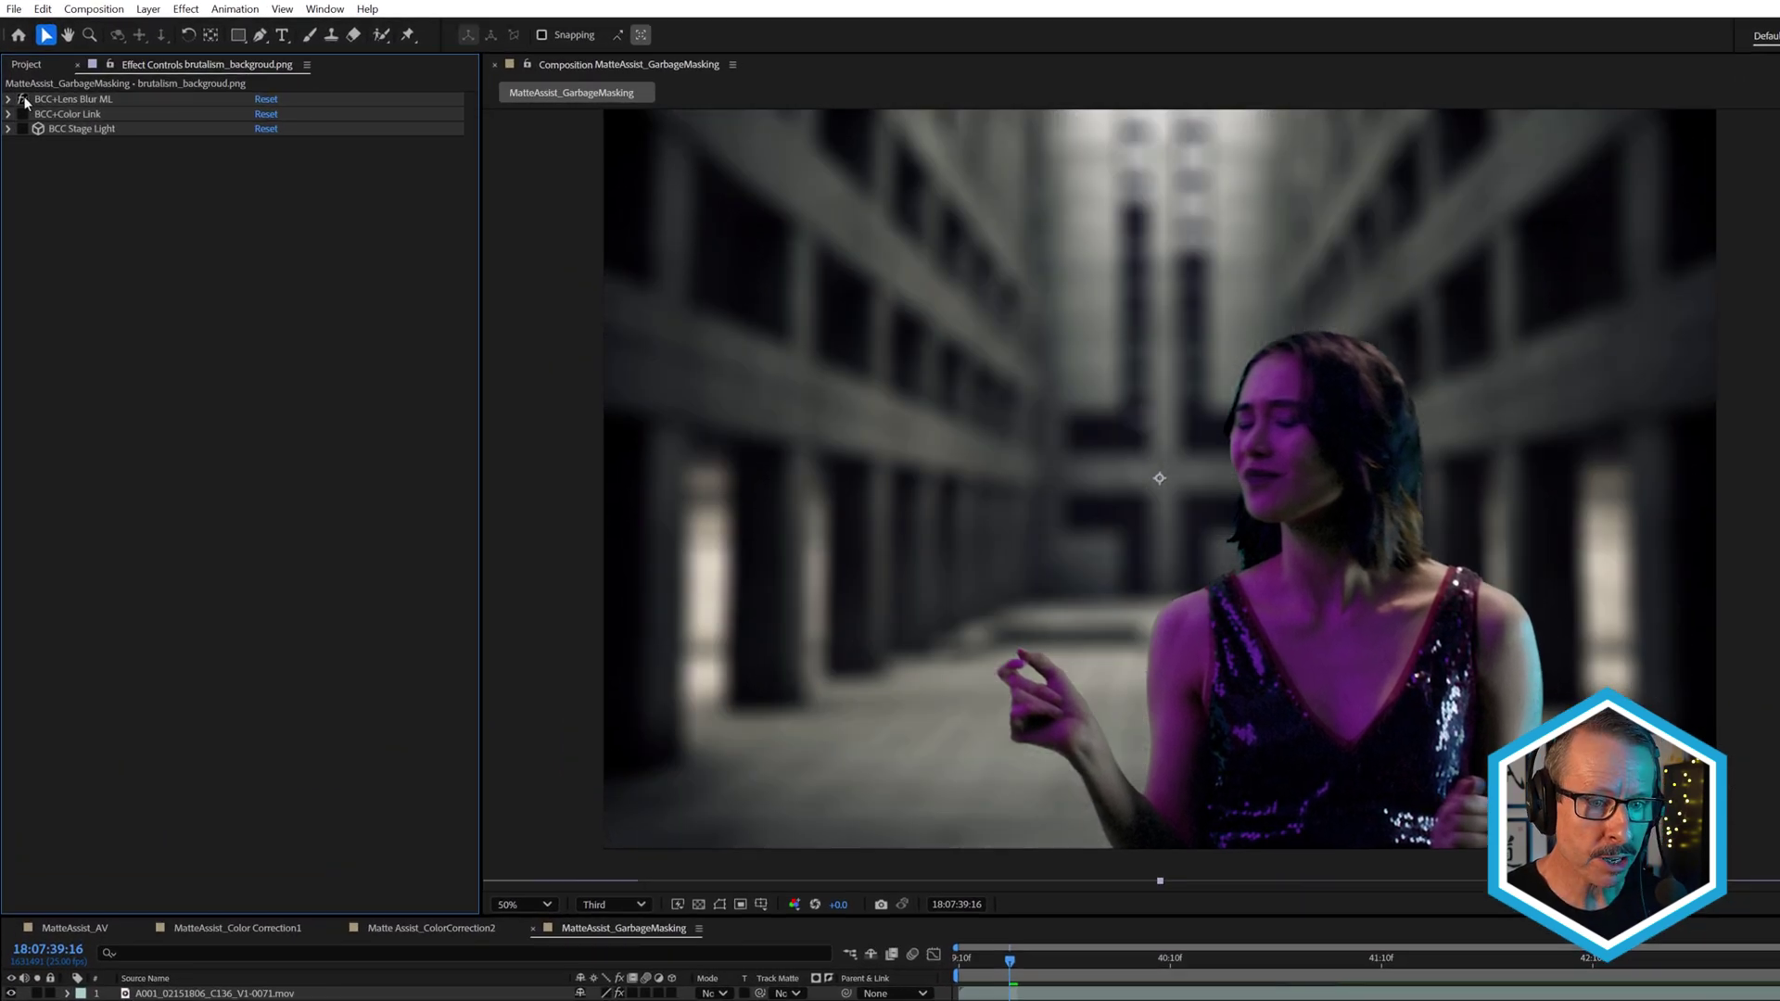
{"action": "left_click", "coordinate": [22, 113]}
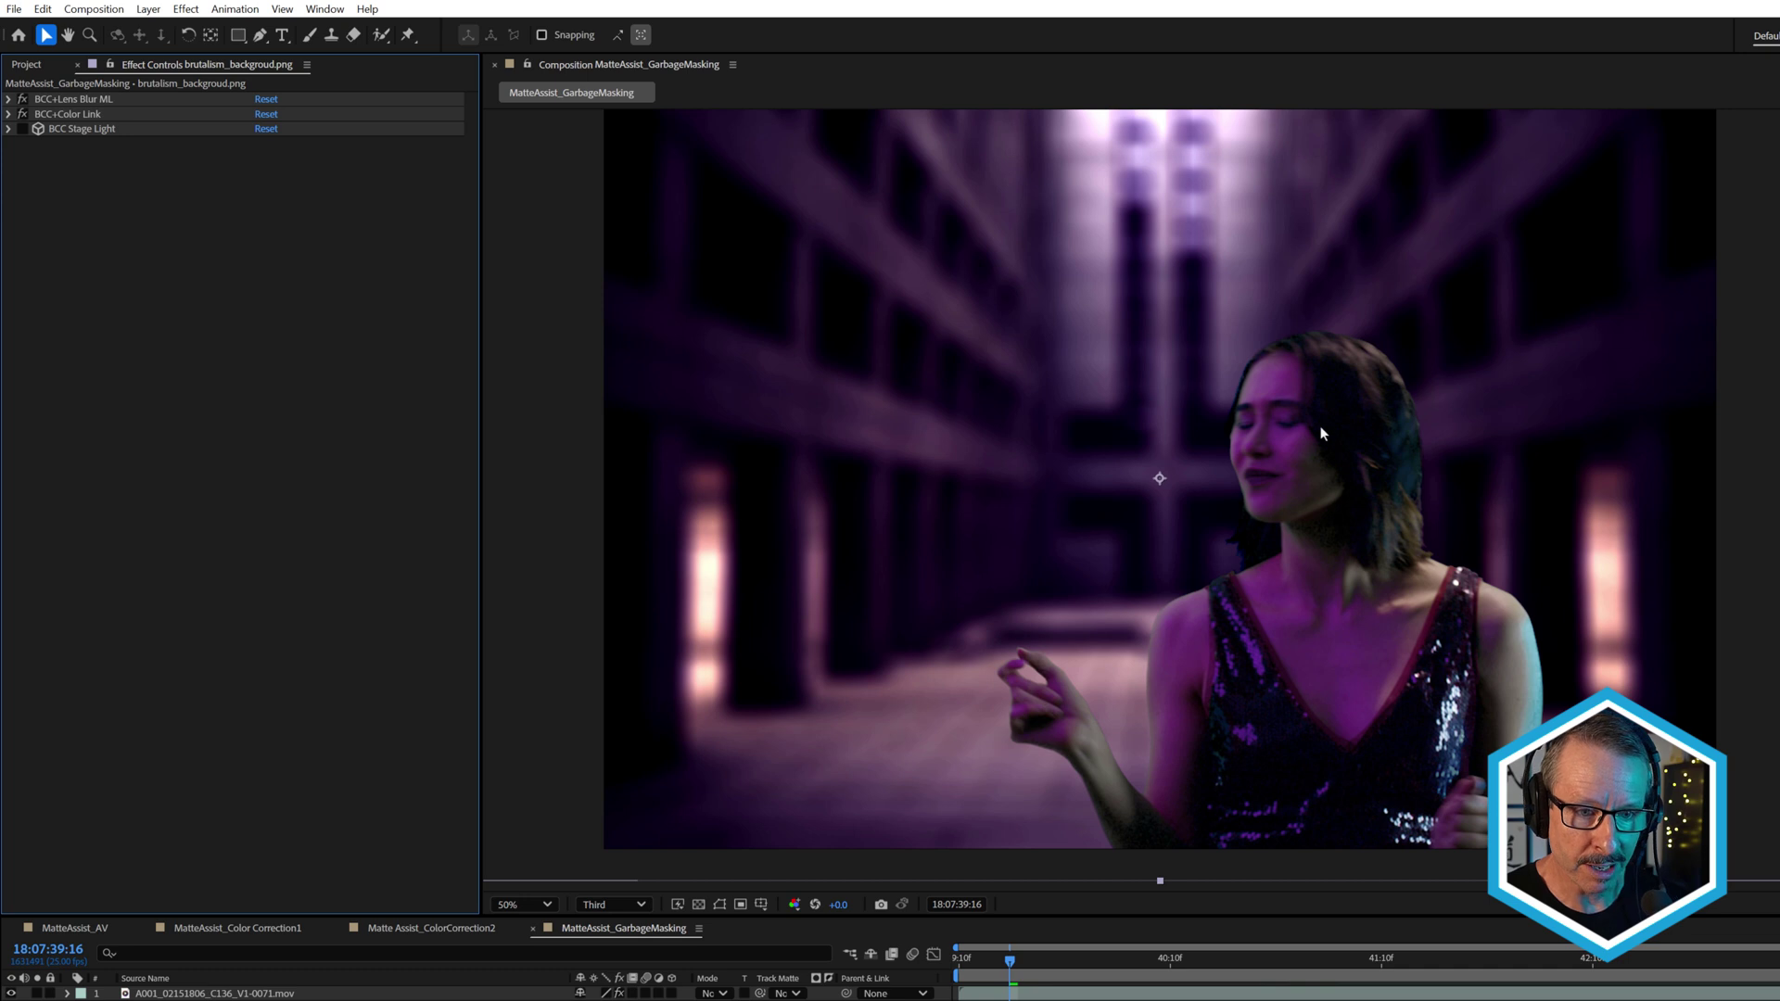
{"action": "left_click", "coordinate": [22, 128]}
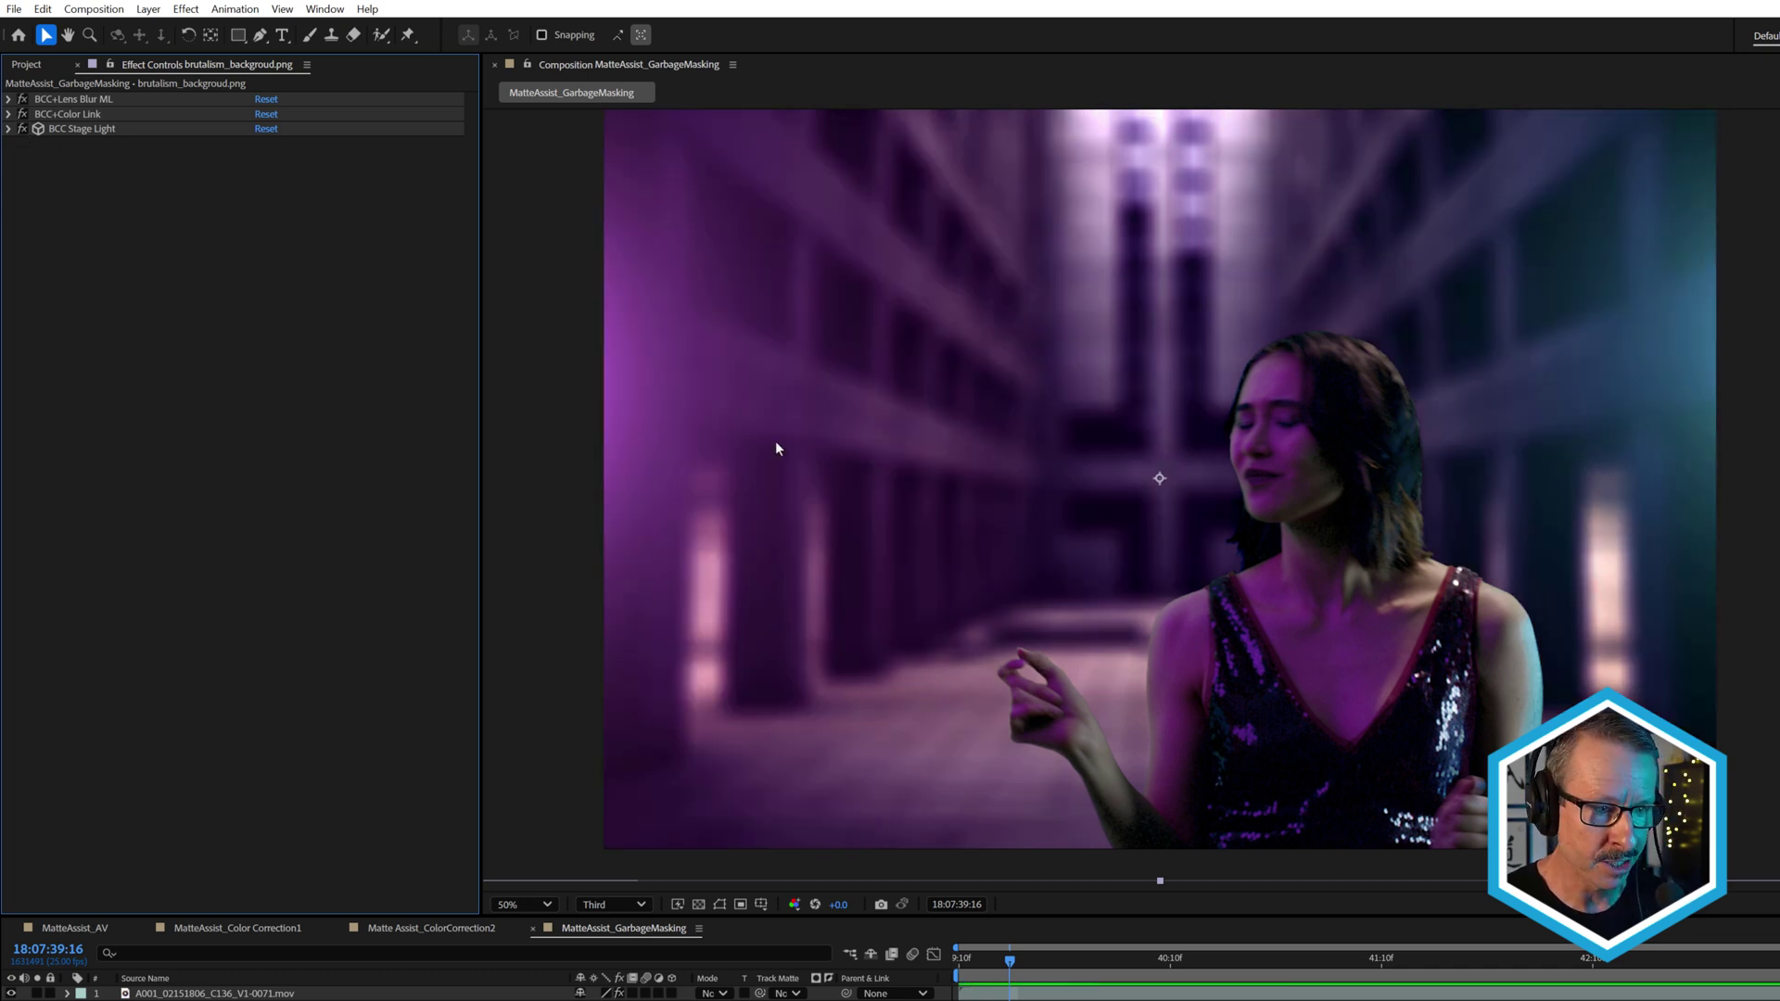
{"action": "left_click_drag", "start_coordinate": [1032, 961], "coordinate": [1238, 995]}
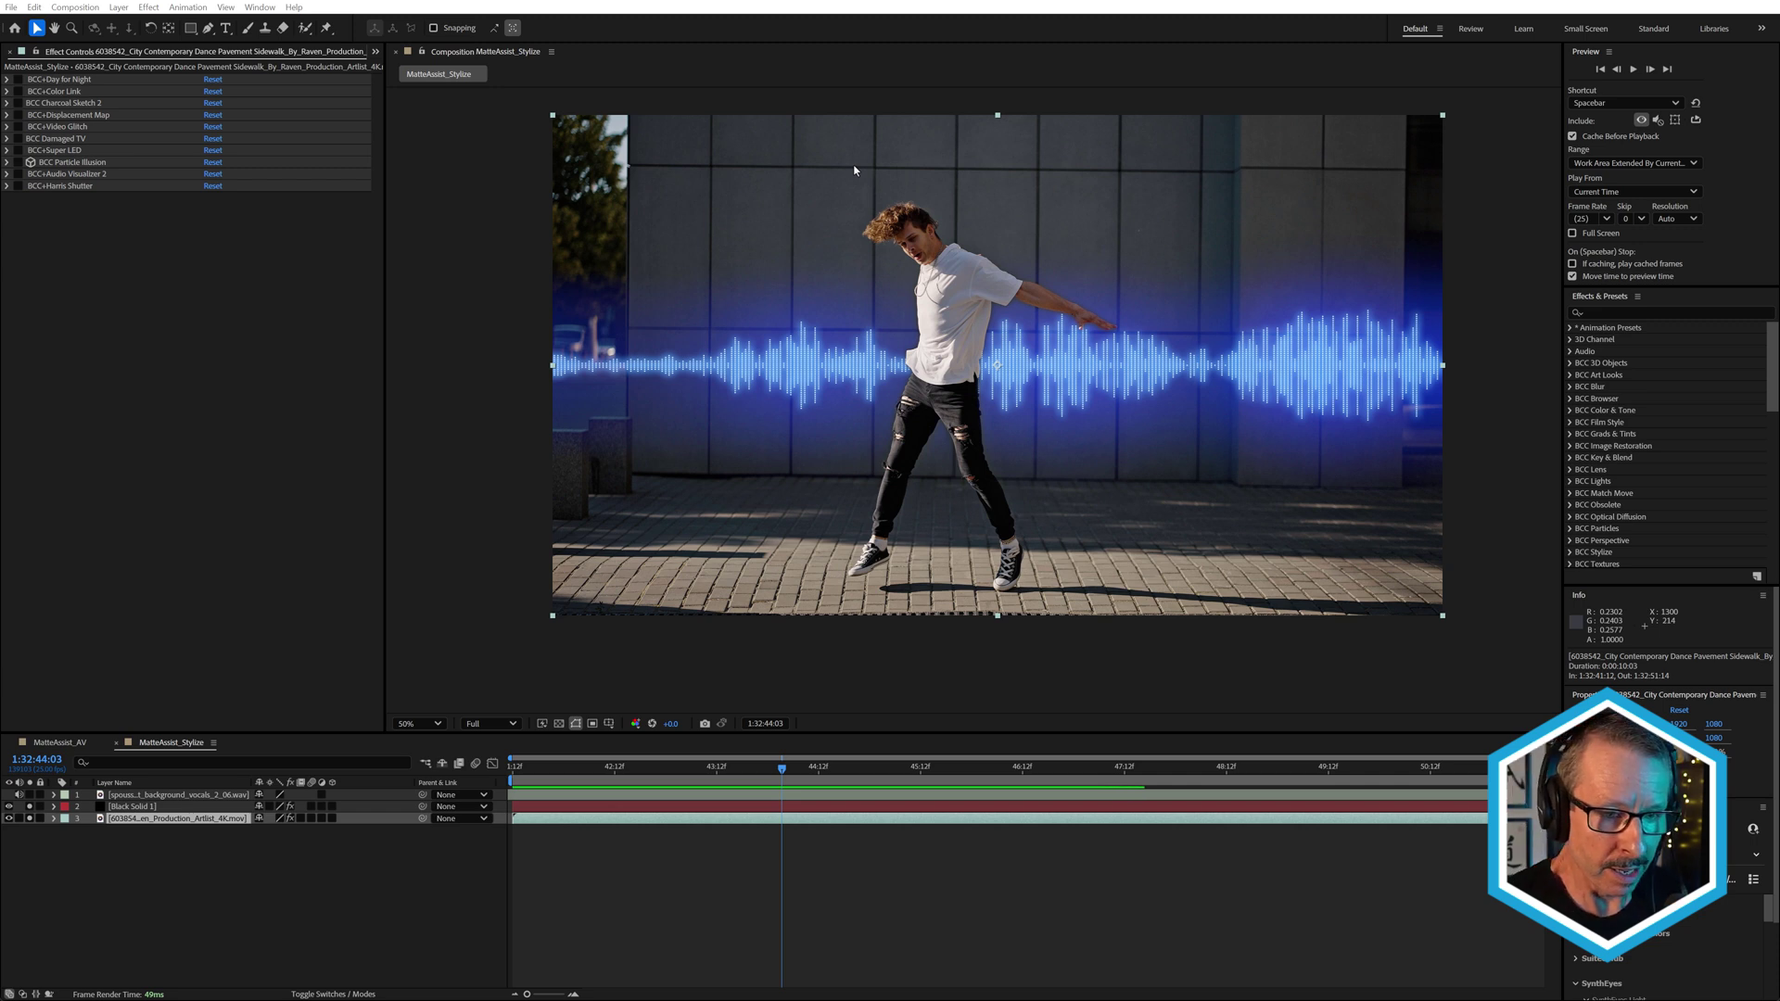
- Isolate Black Solid 1's waveform by toggling the dancer footage's solo off and on, and examine the area masked around the dancer
{"action": "left_click", "coordinate": [29, 818]}
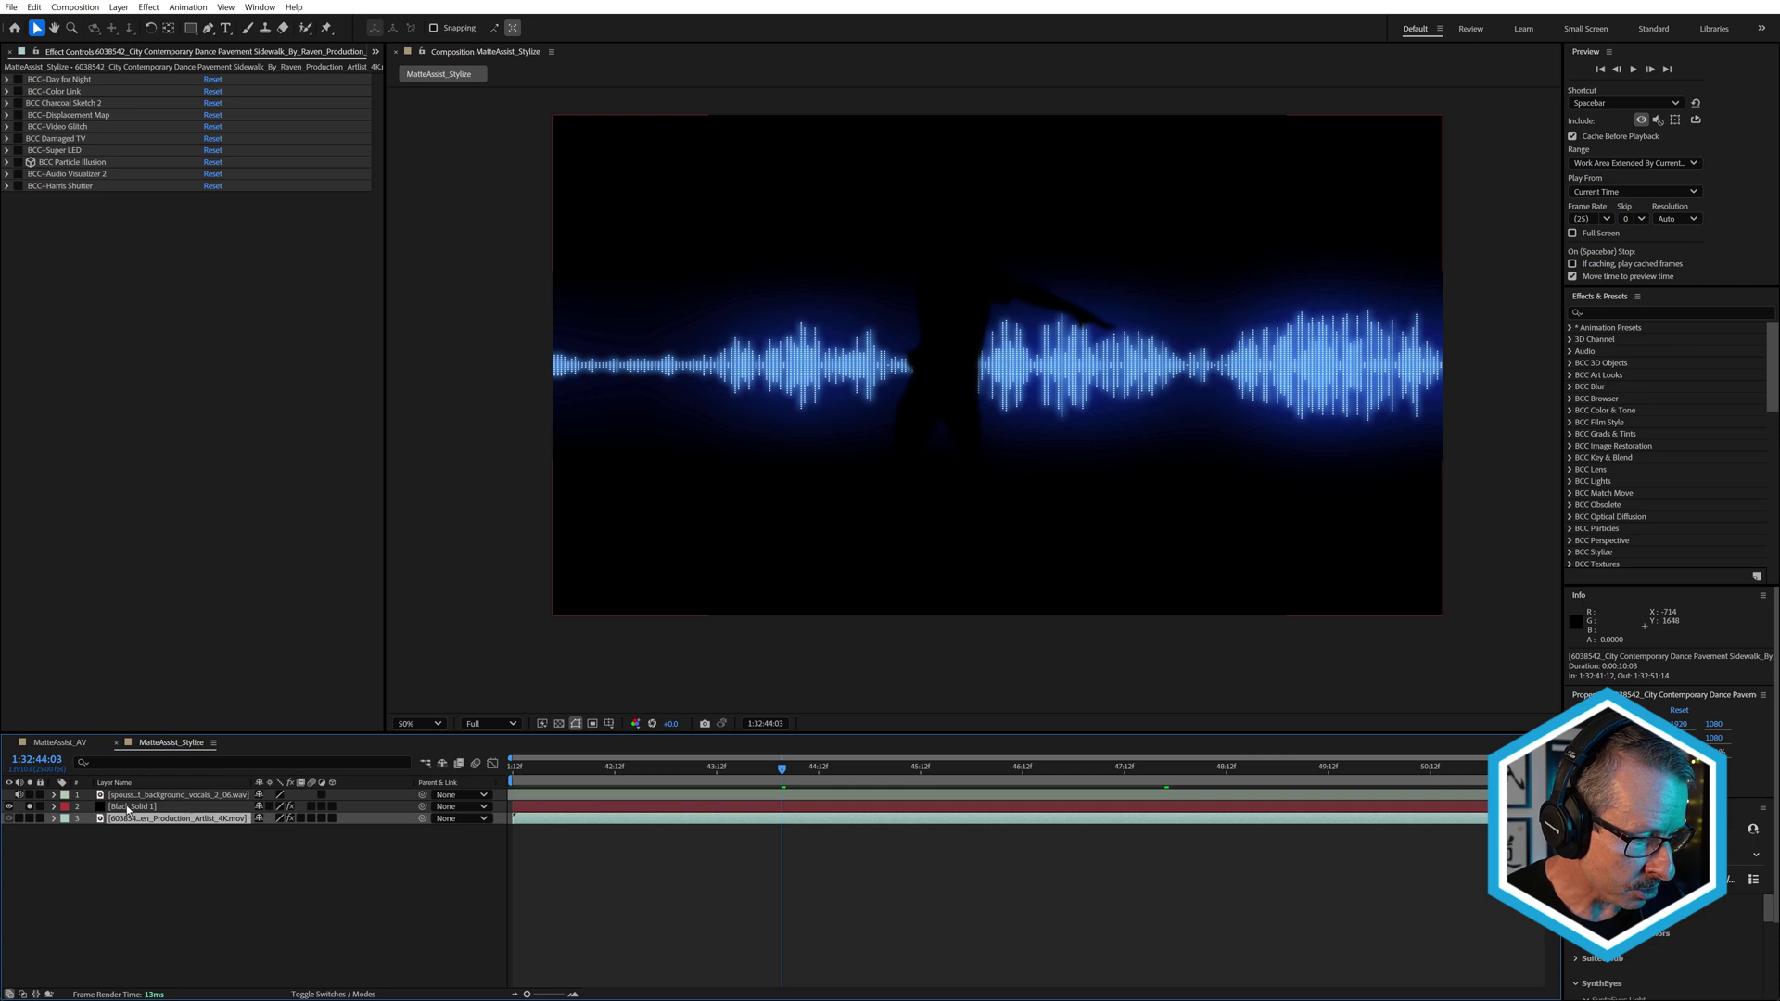
{"action": "left_click", "coordinate": [127, 808]}
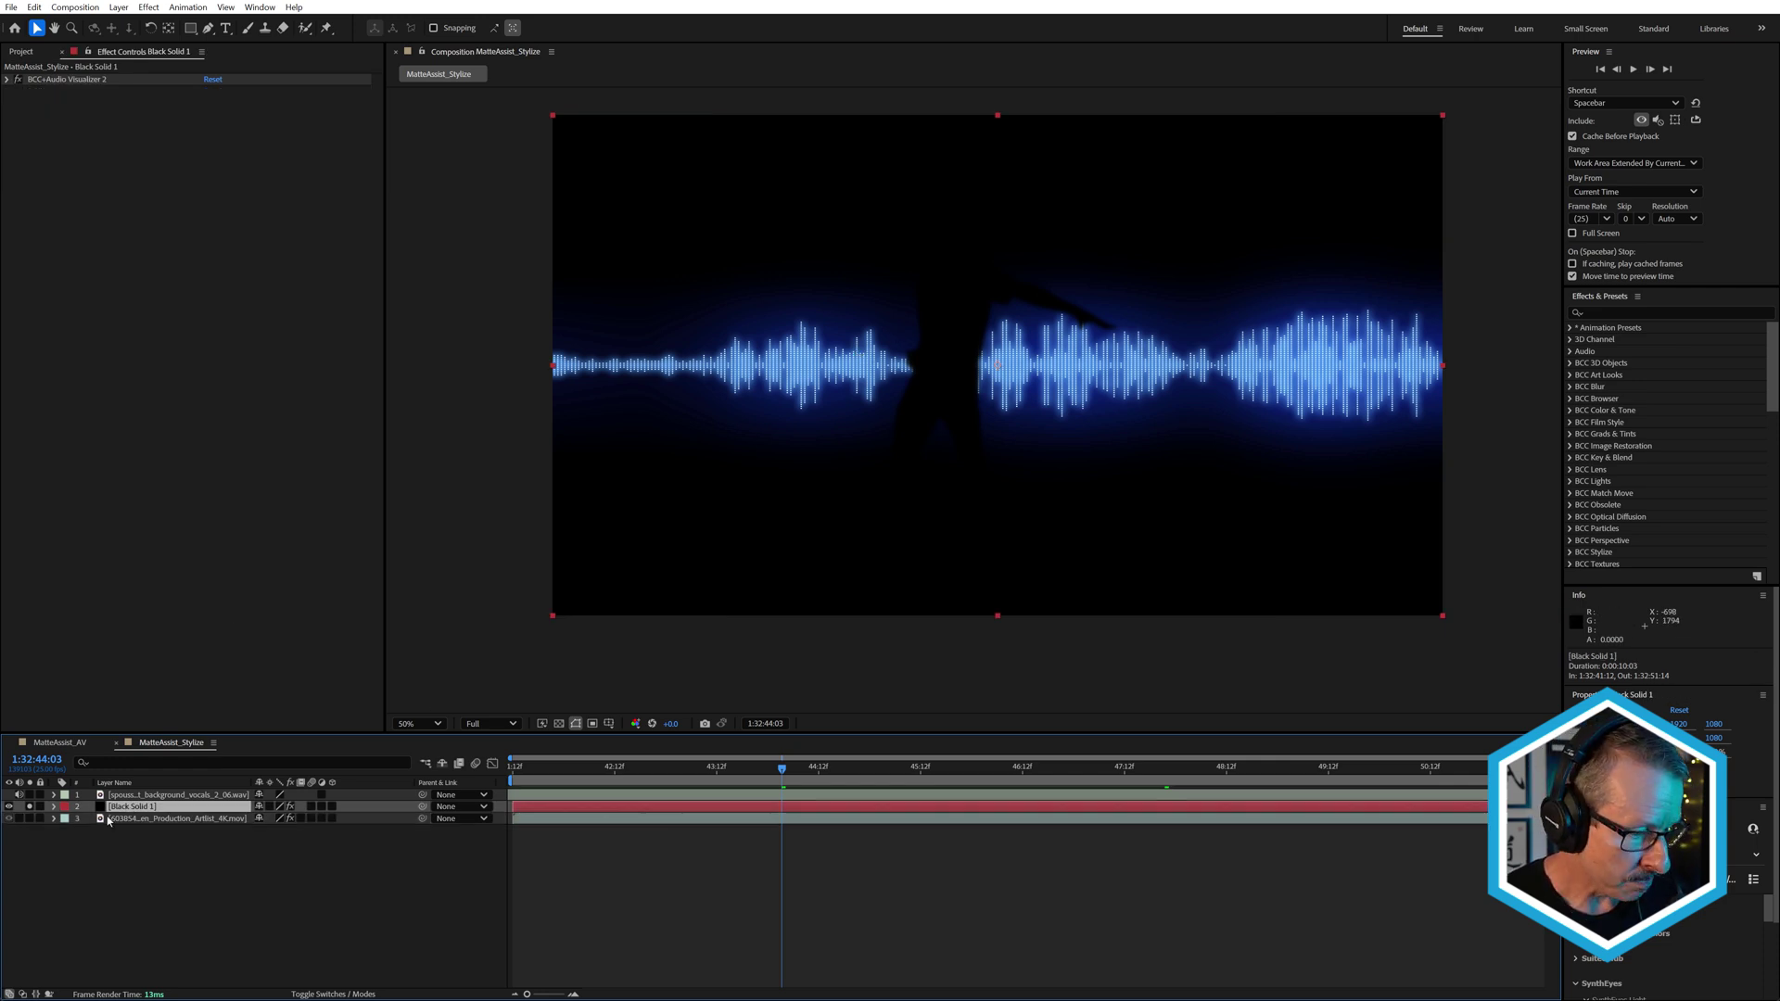
{"action": "left_click", "coordinate": [119, 820]}
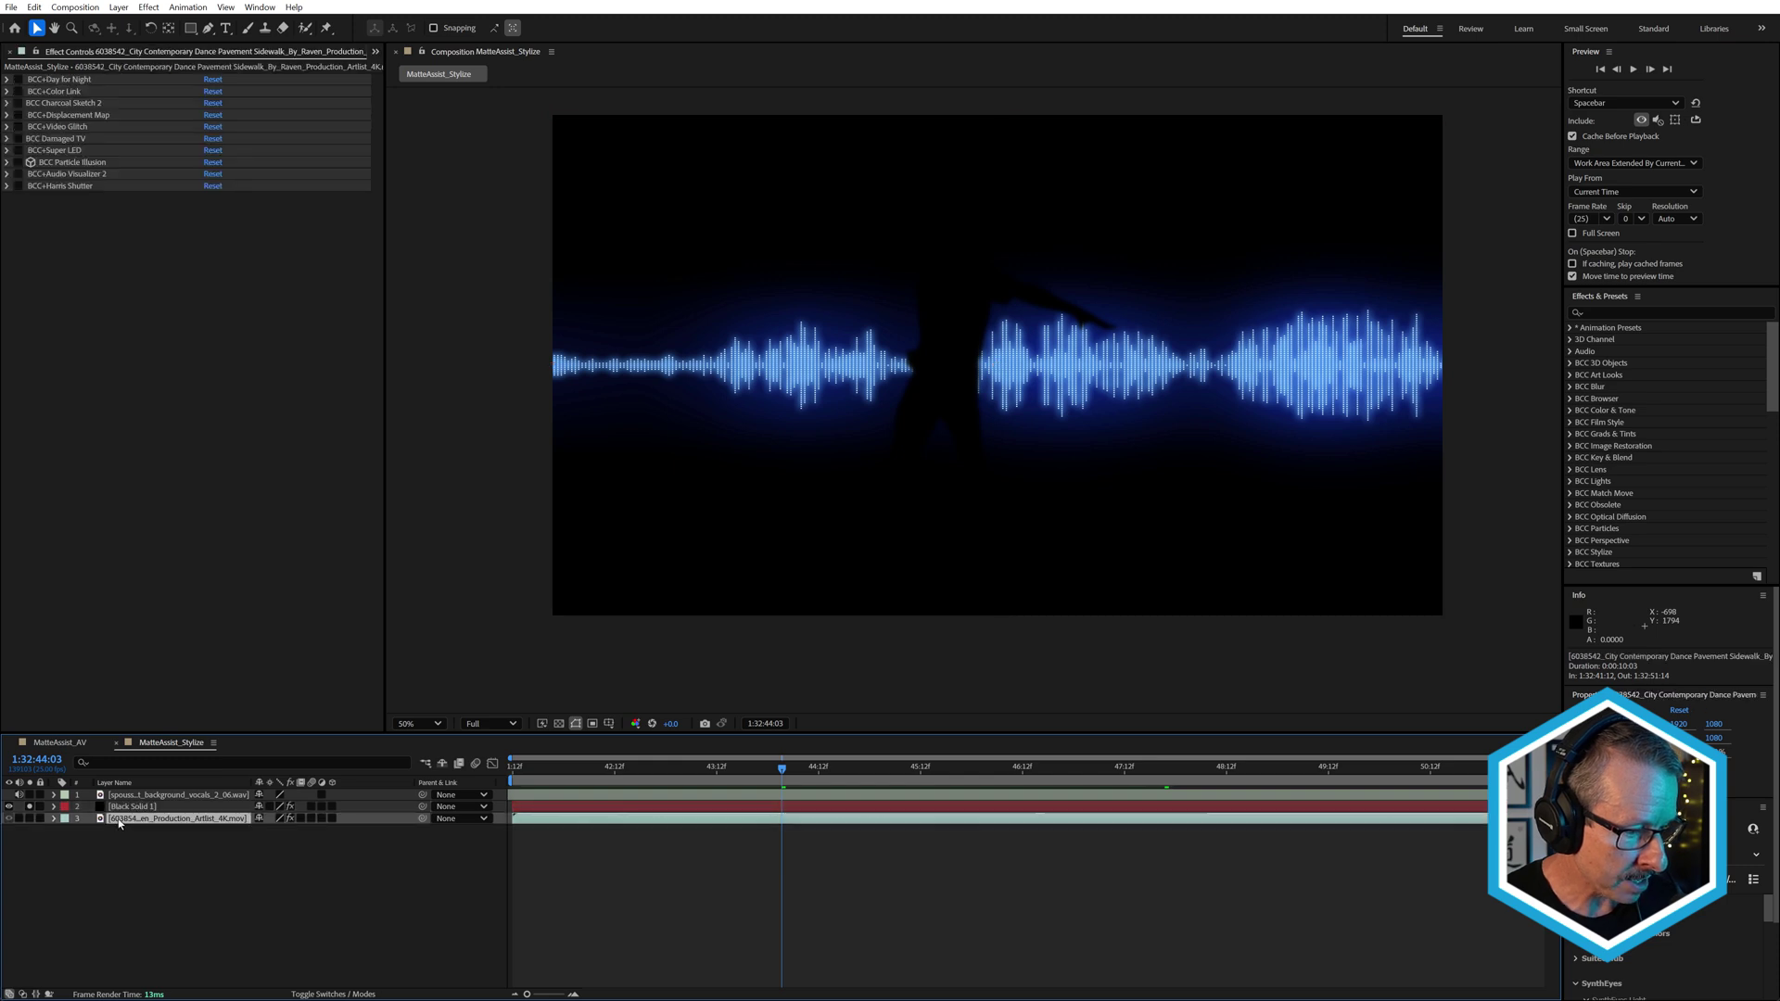
{"action": "left_click", "coordinate": [29, 818]}
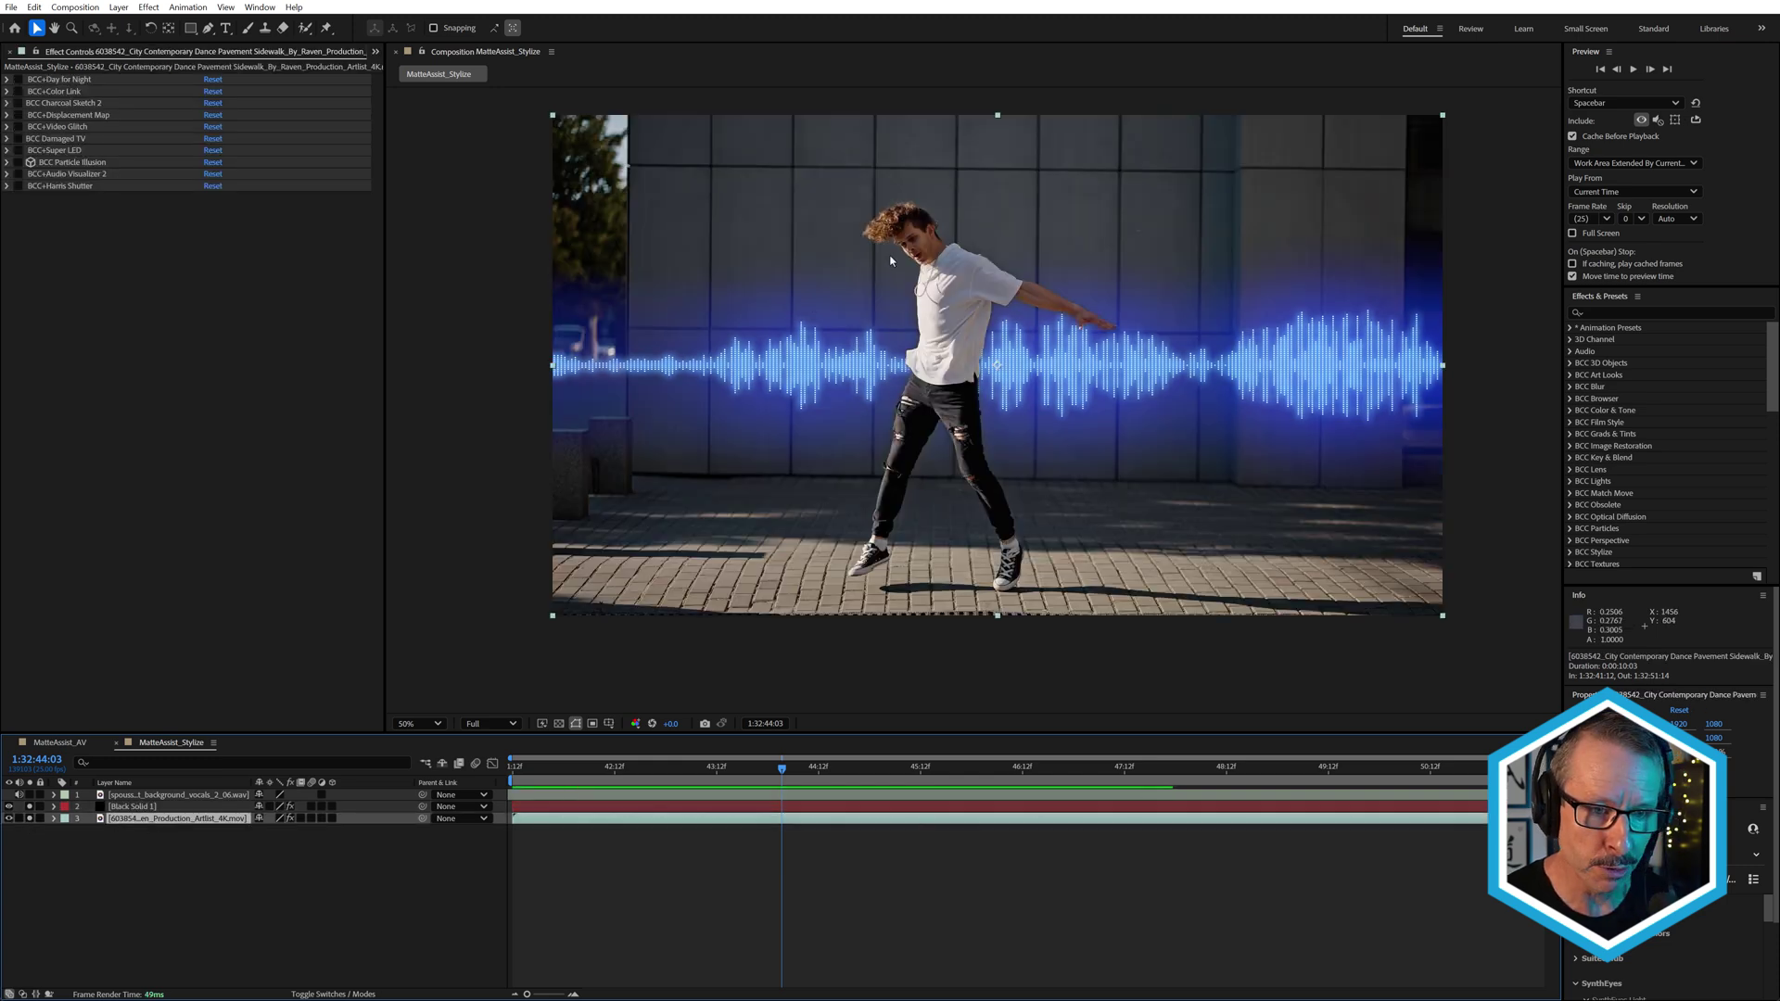
{"action": "left_click", "coordinate": [126, 808]}
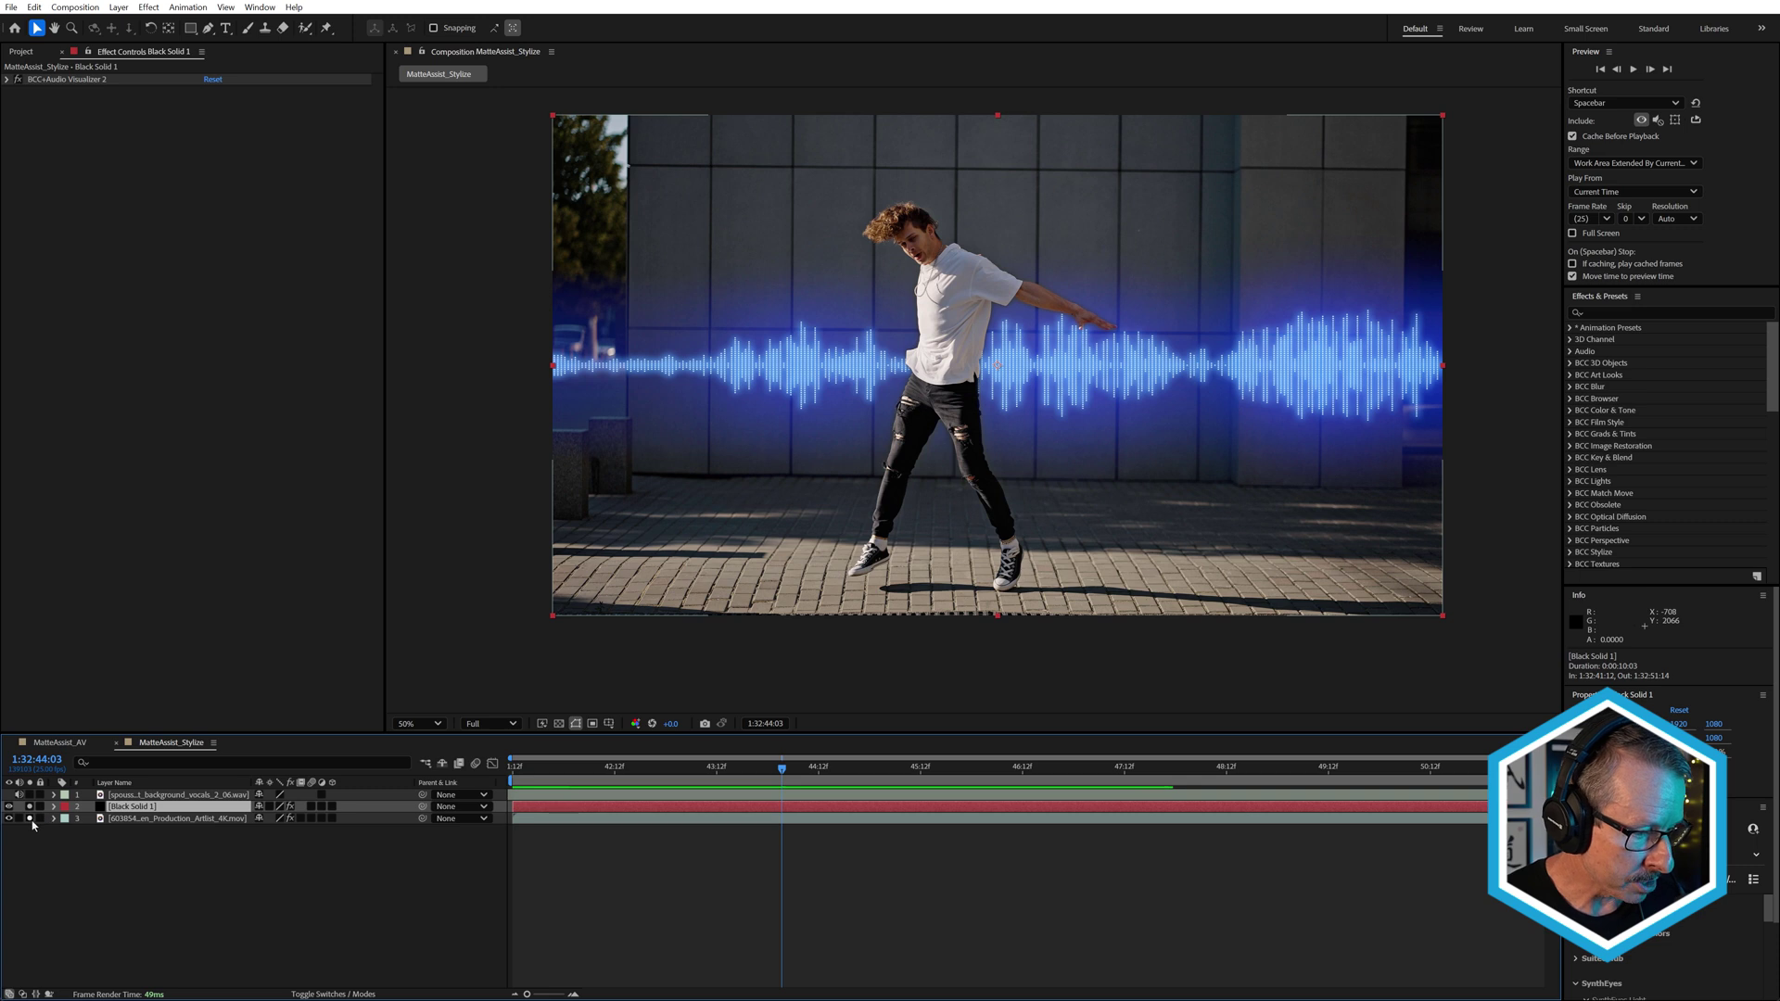
{"action": "left_click", "coordinate": [28, 807]}
{"action": "scroll", "coordinate": [947, 377], "scroll_direction": "up", "scroll_amount": 2}
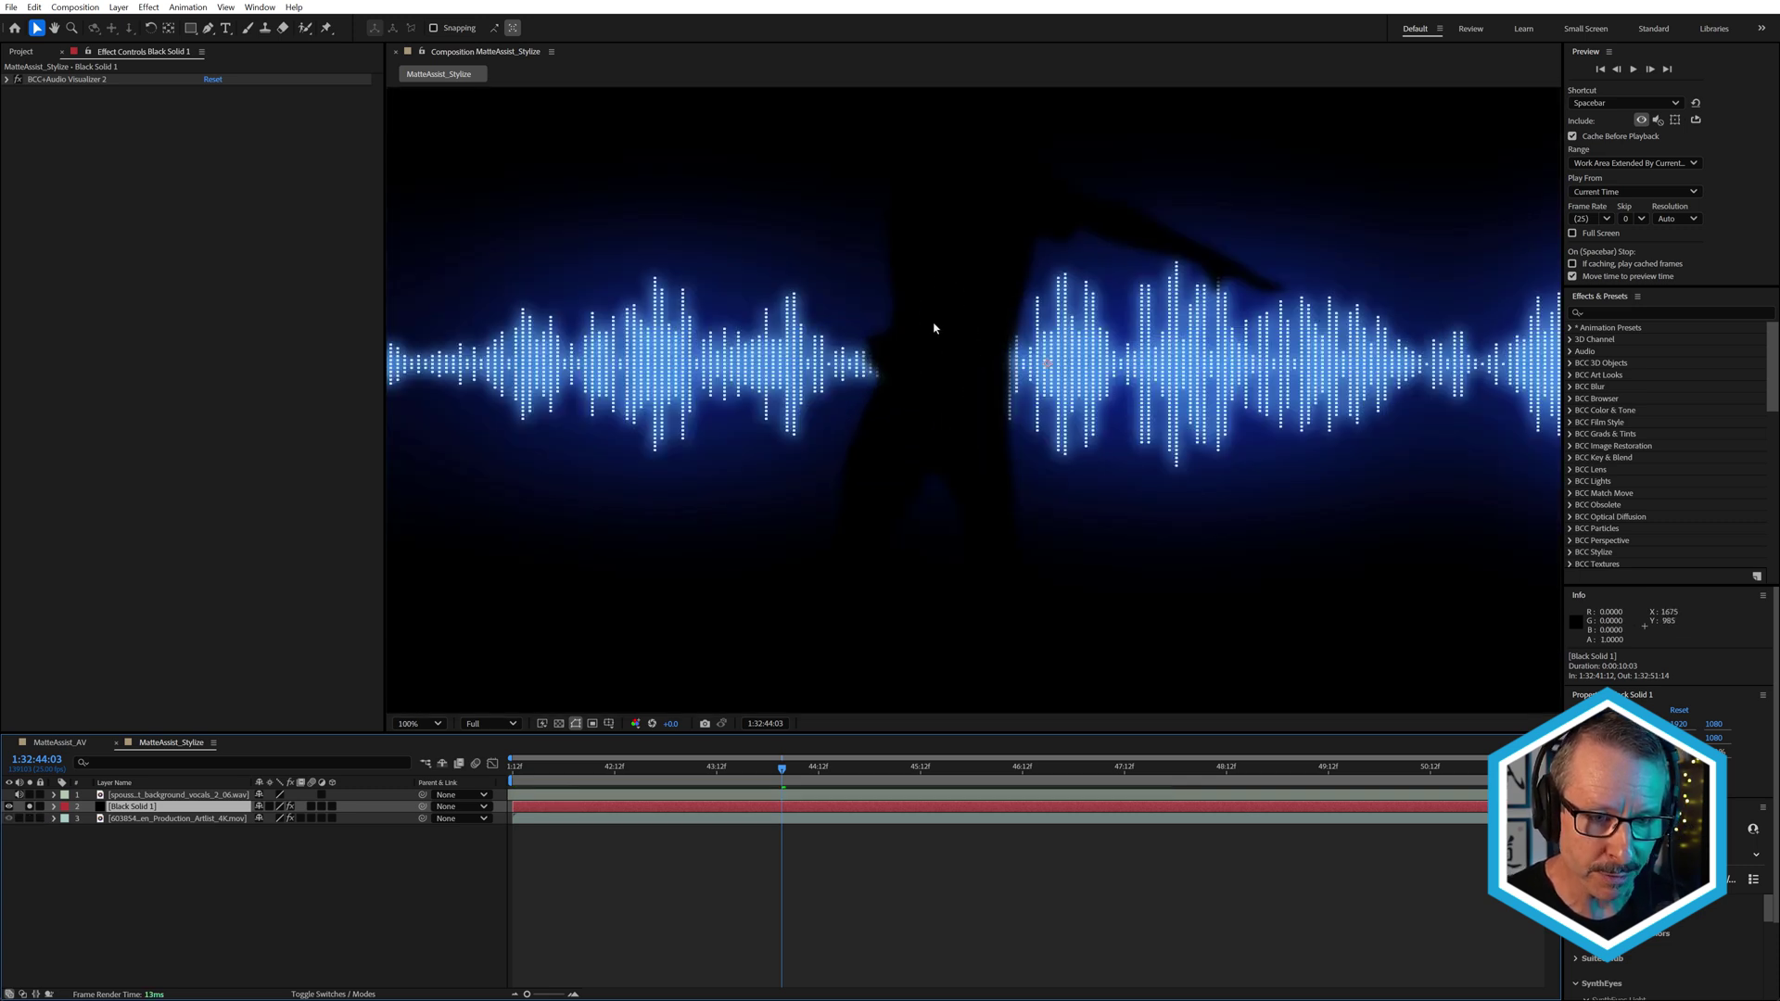
{"action": "scroll", "coordinate": [931, 340], "scroll_direction": "down", "scroll_amount": 2}
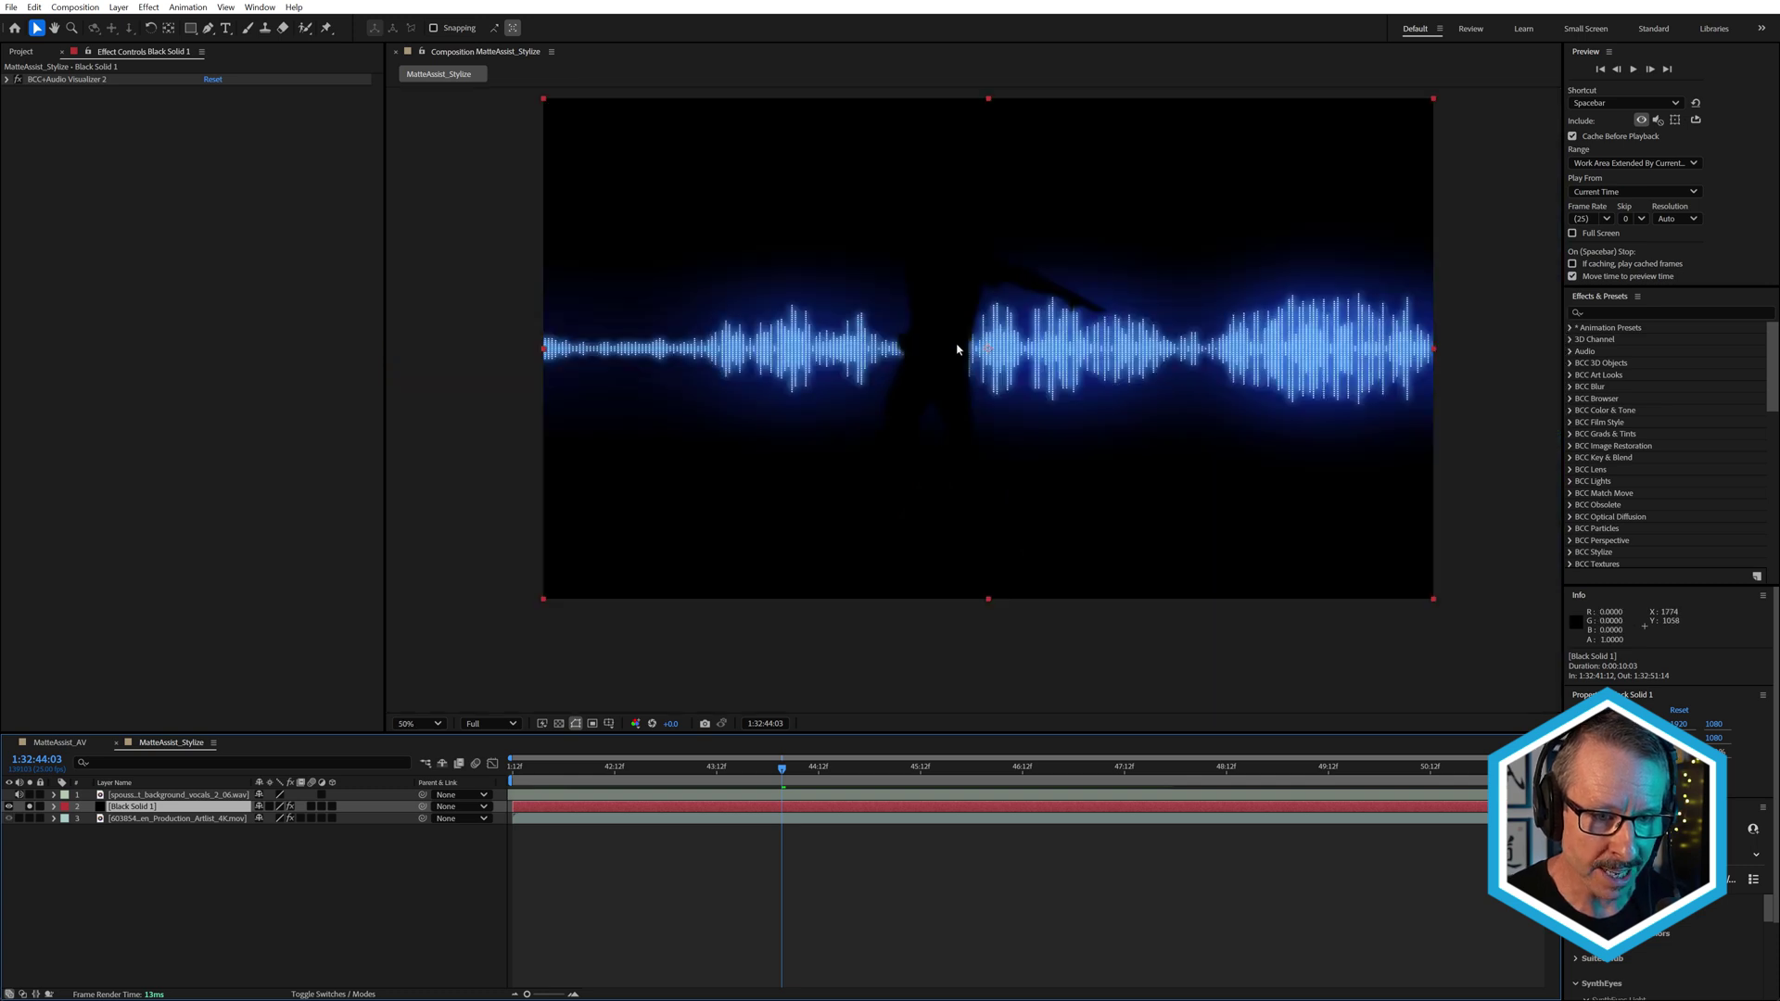
{"action": "left_click", "coordinate": [30, 819]}
{"action": "left_click", "coordinate": [30, 819]}
{"action": "left_click", "coordinate": [30, 820]}
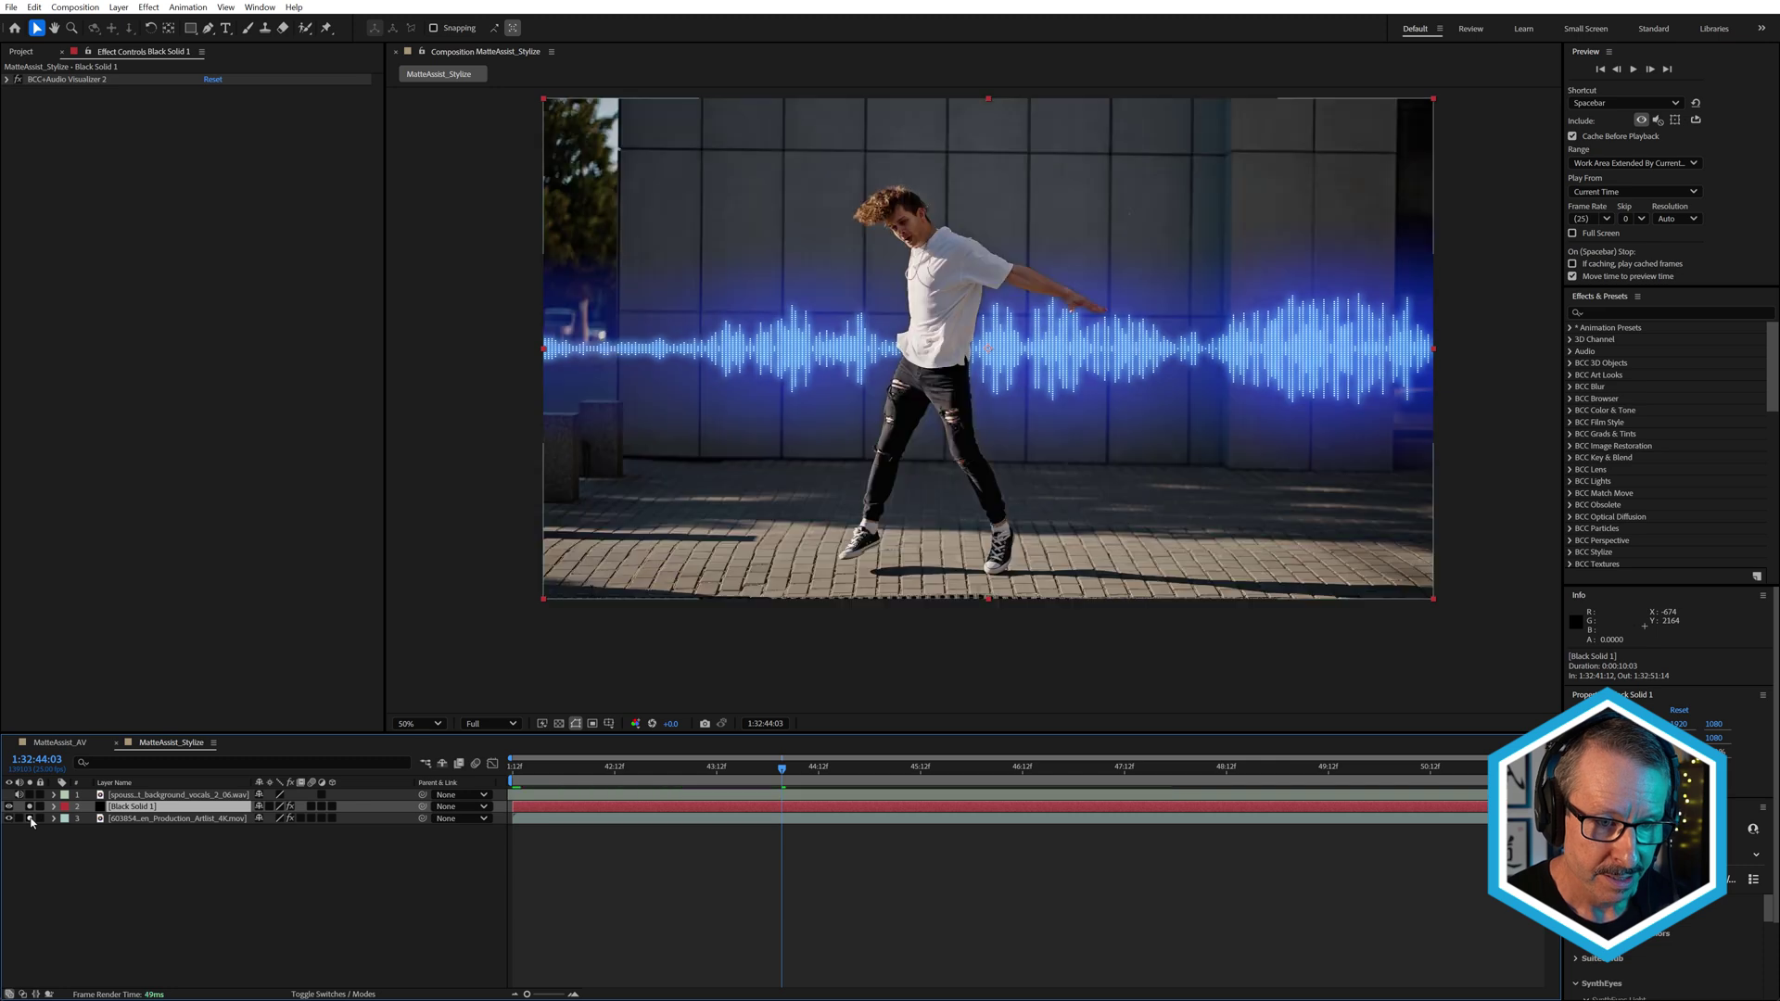
- Enable BCC+Day for Night and BCC+Color Link on the dancer footage layer
{"action": "left_click", "coordinate": [142, 817]}
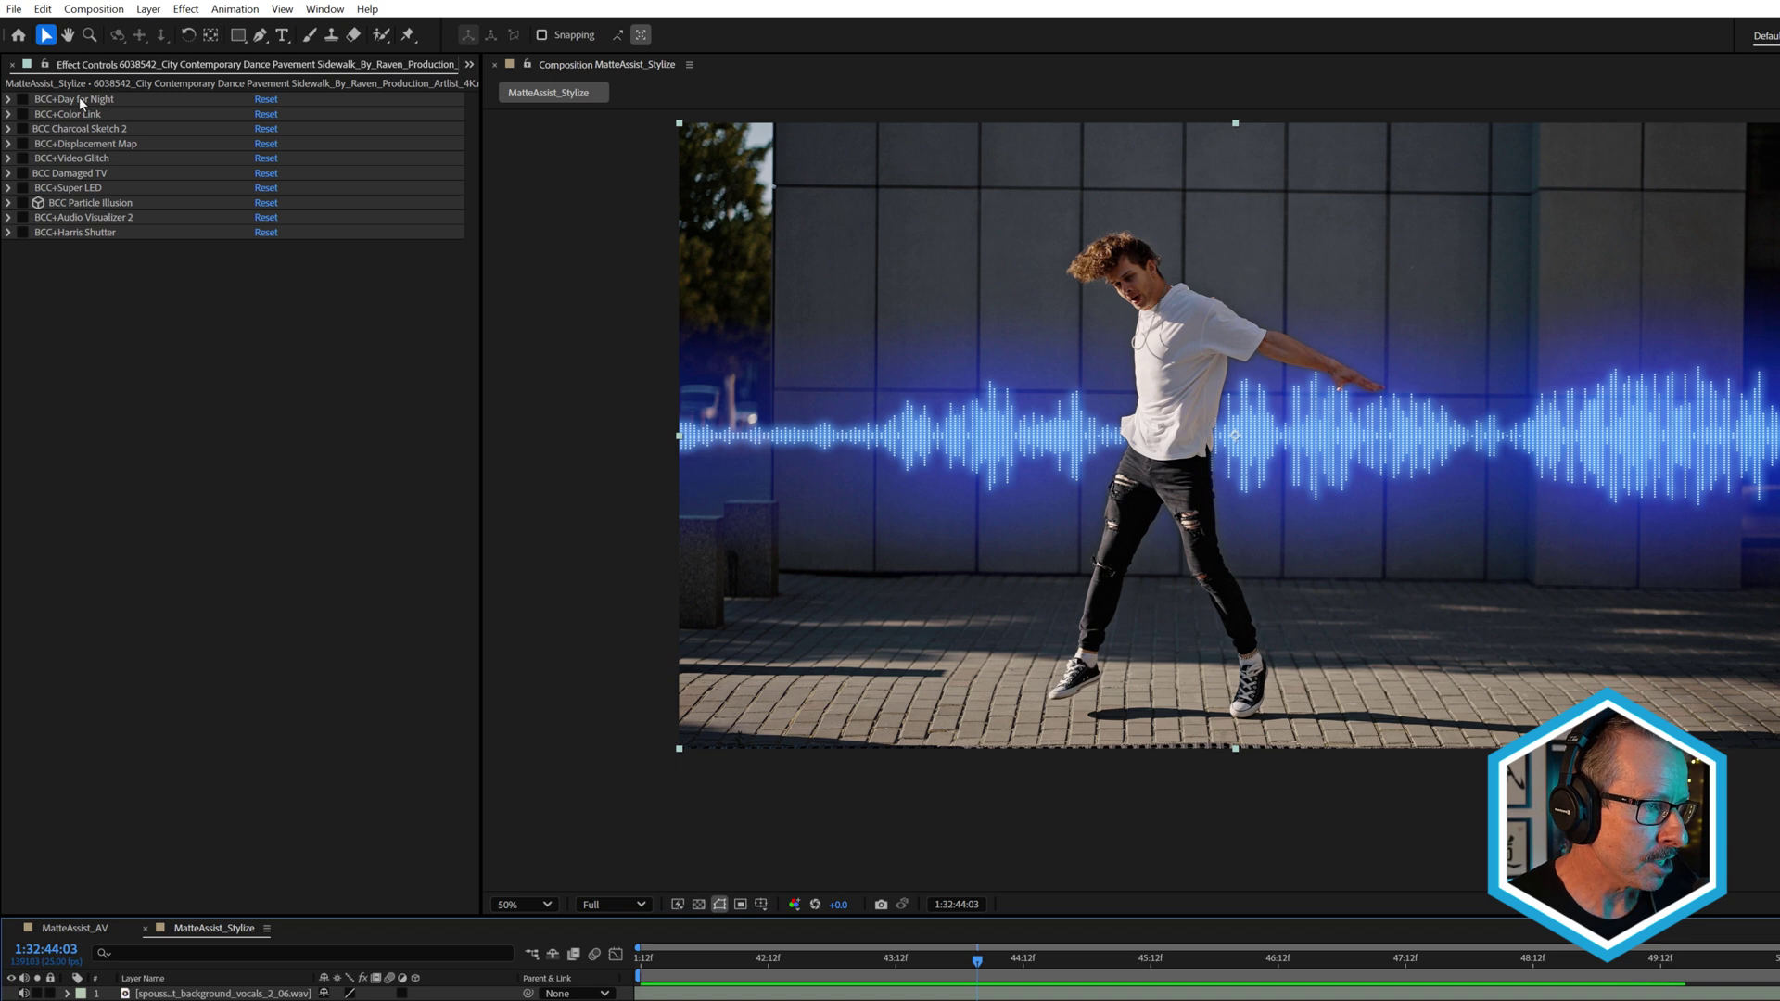
{"action": "left_click", "coordinate": [80, 96]}
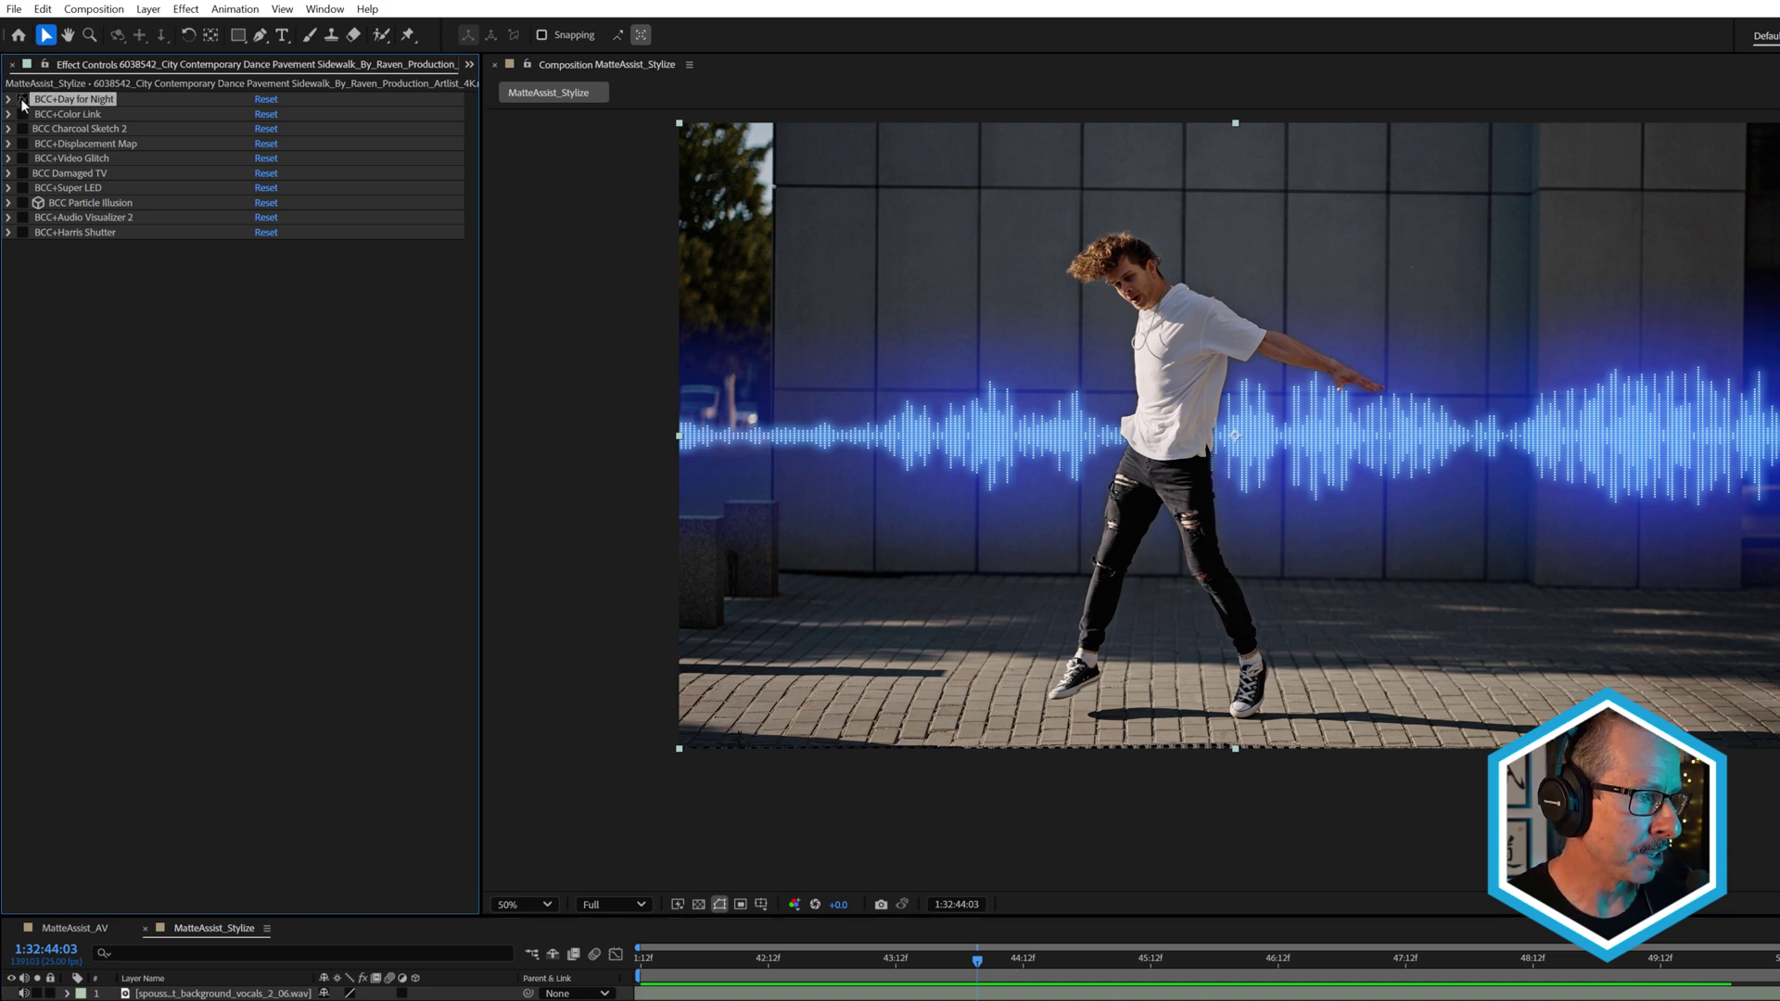
{"action": "left_click", "coordinate": [22, 98]}
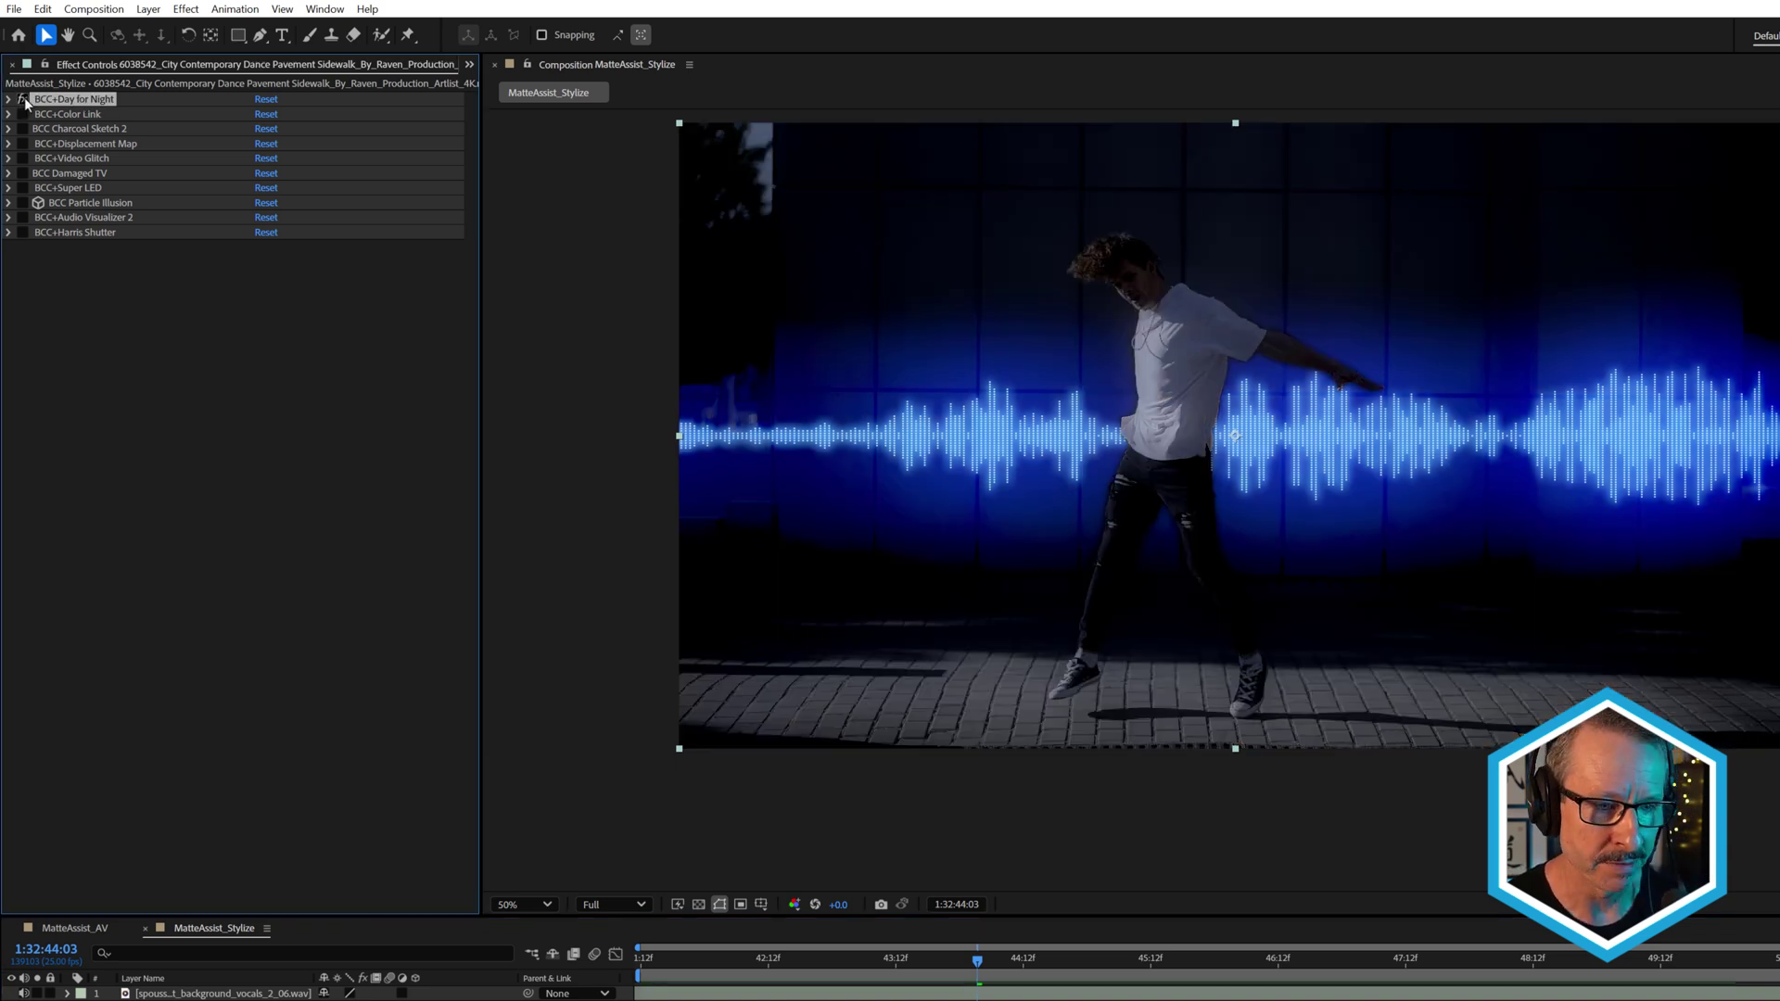
{"action": "left_click", "coordinate": [79, 113]}
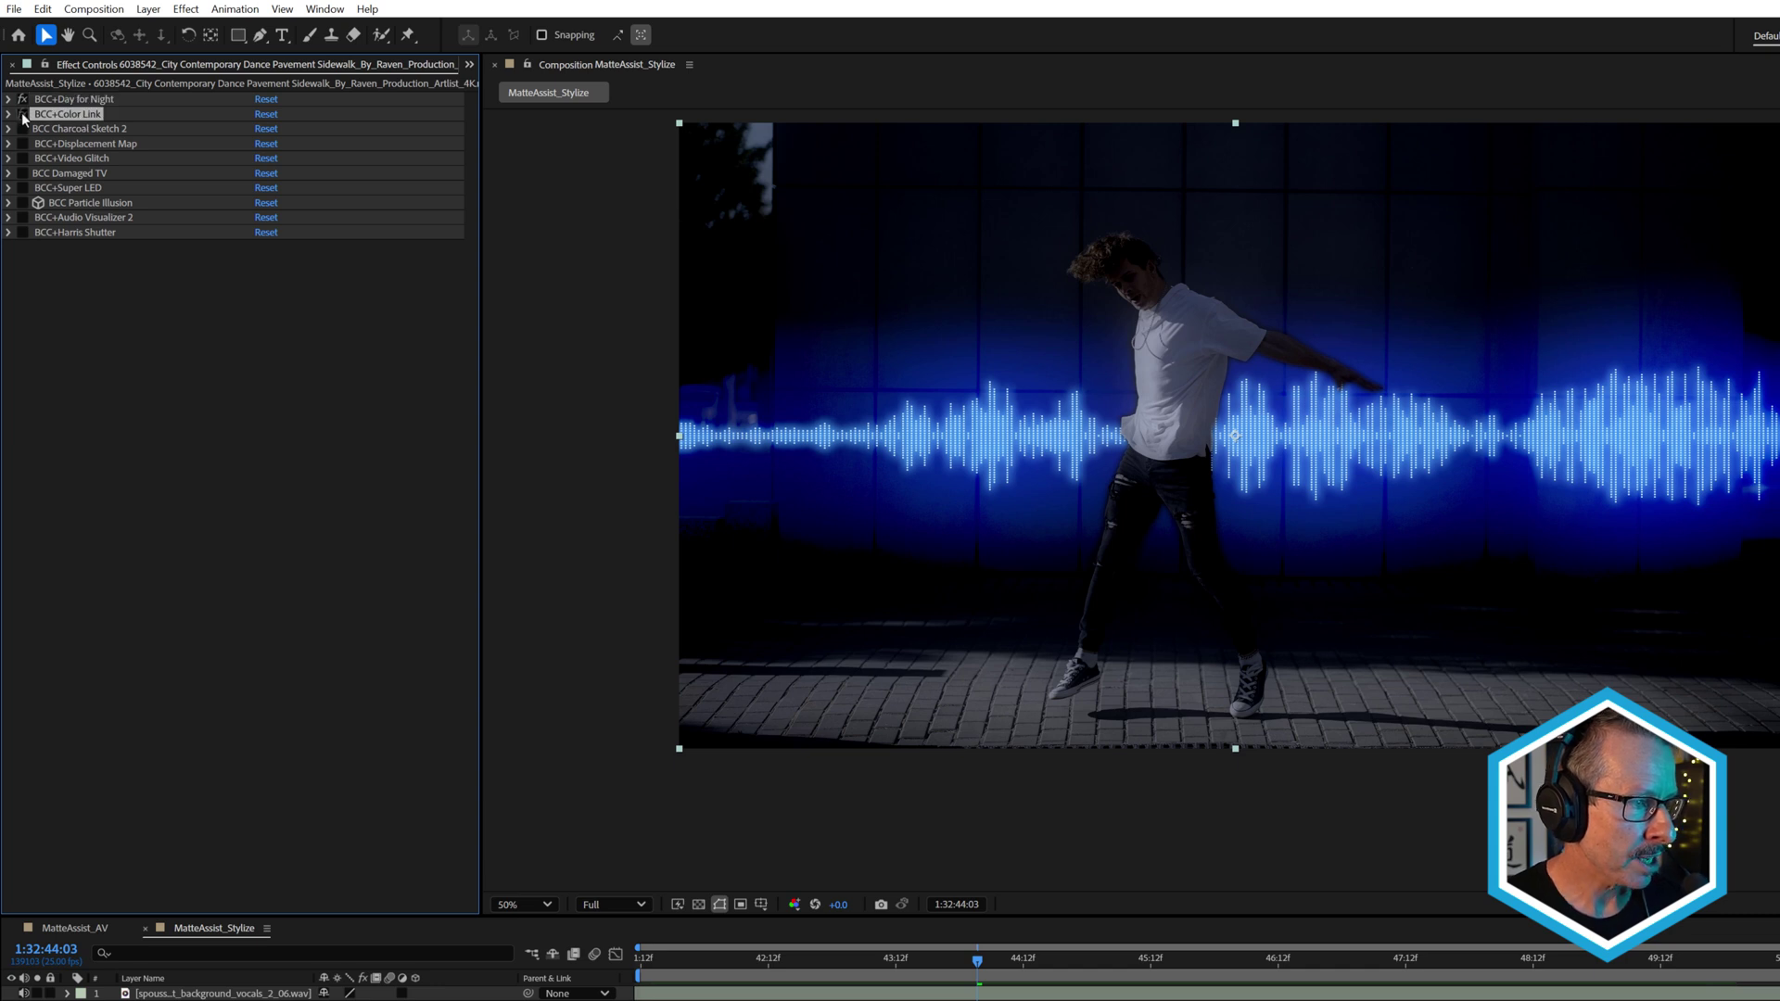
{"action": "left_click", "coordinate": [23, 114]}
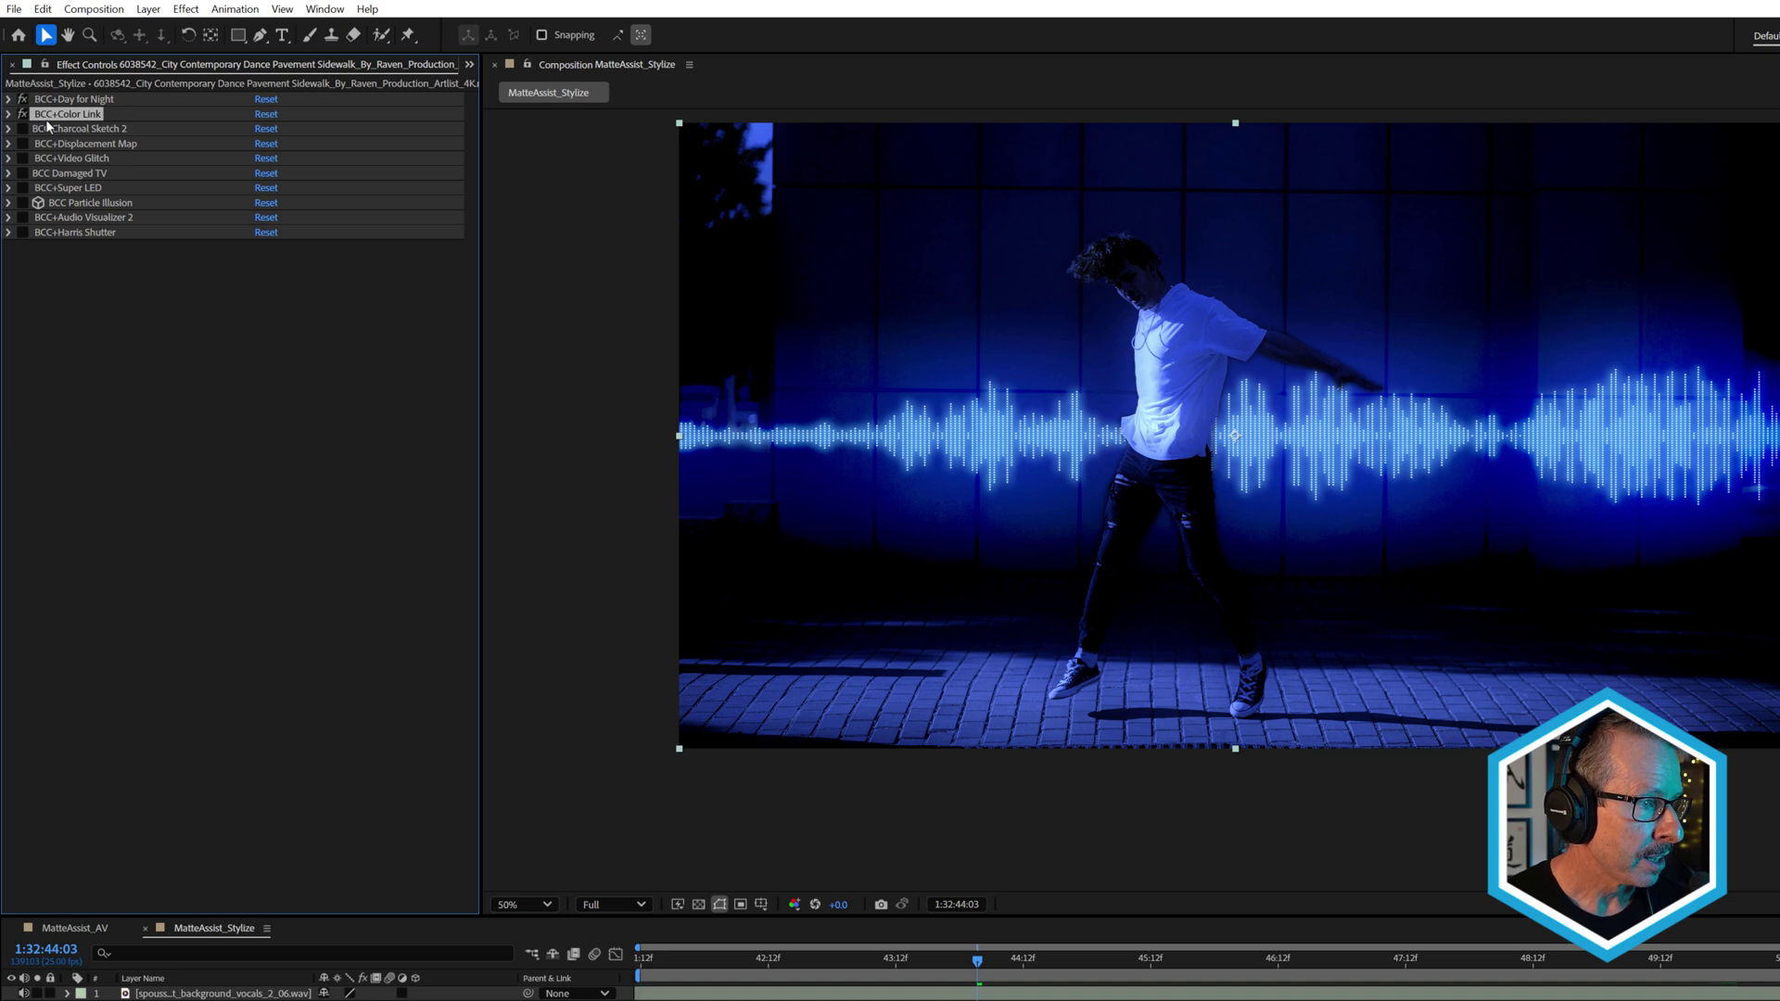
- Review the BCC+Color Link sampling and colour correction settings while scrubbing around 1:32:44:05, and collapse them again
{"action": "left_click", "coordinate": [10, 114]}
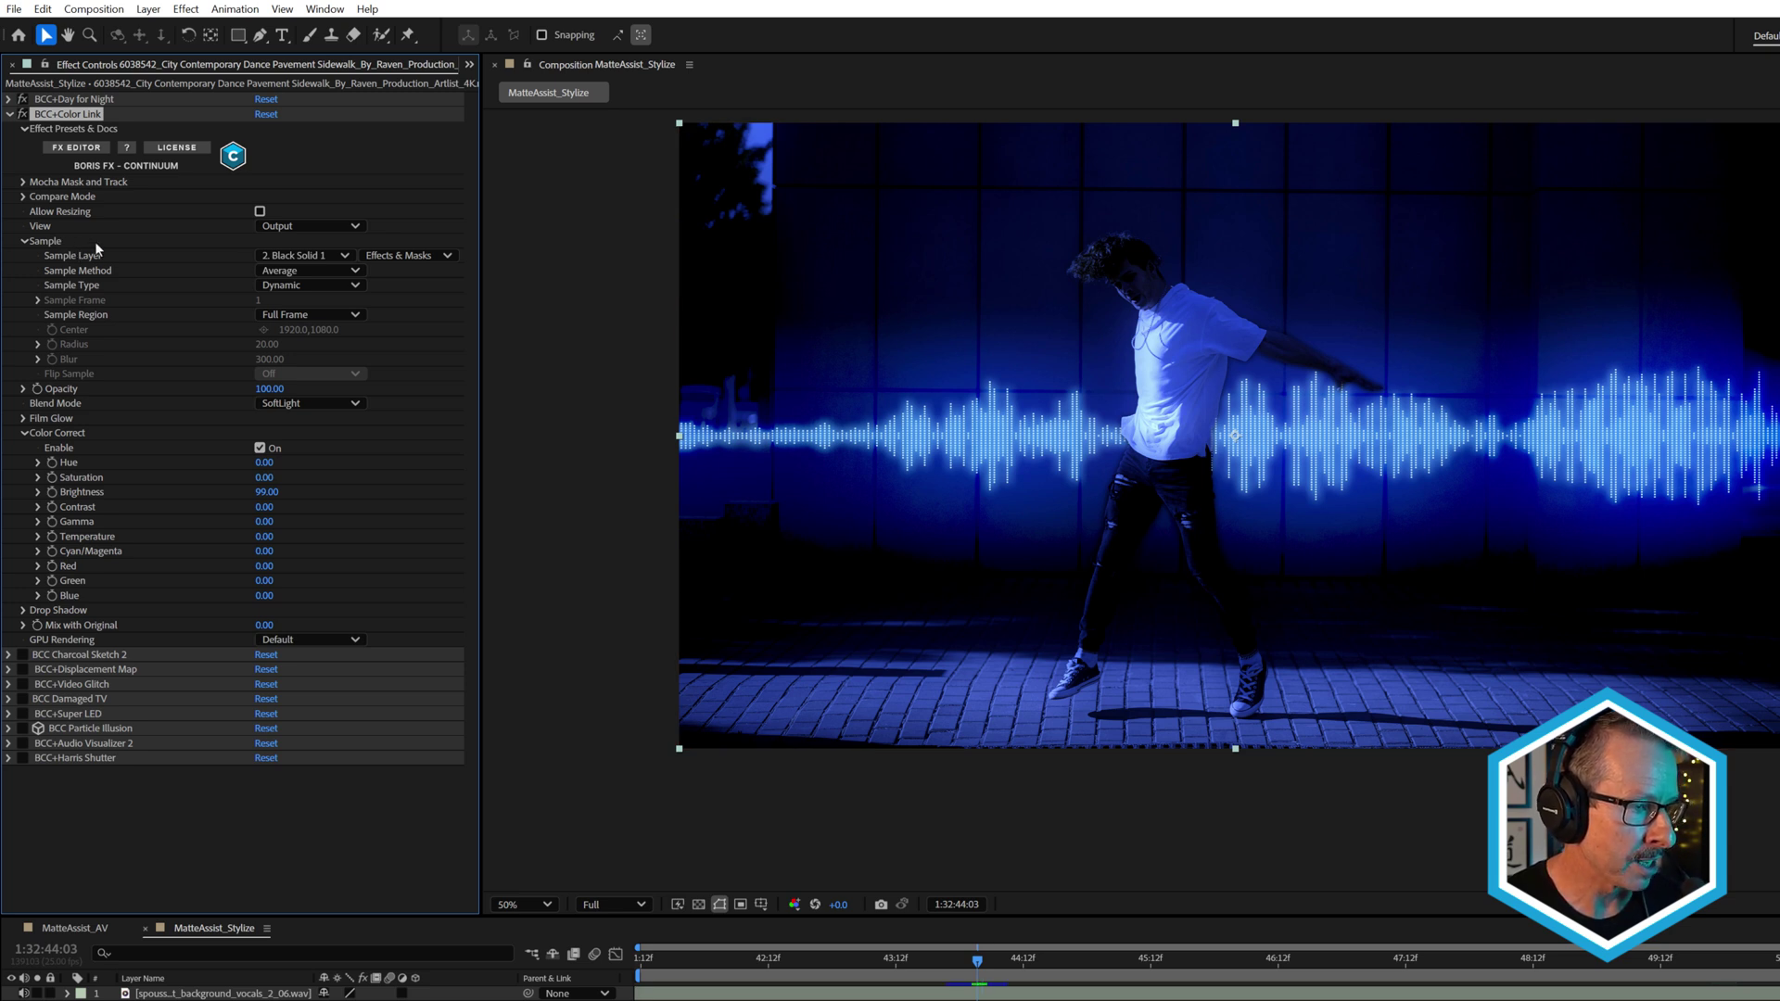
{"action": "left_click_drag", "start_coordinate": [977, 961], "coordinate": [999, 992]}
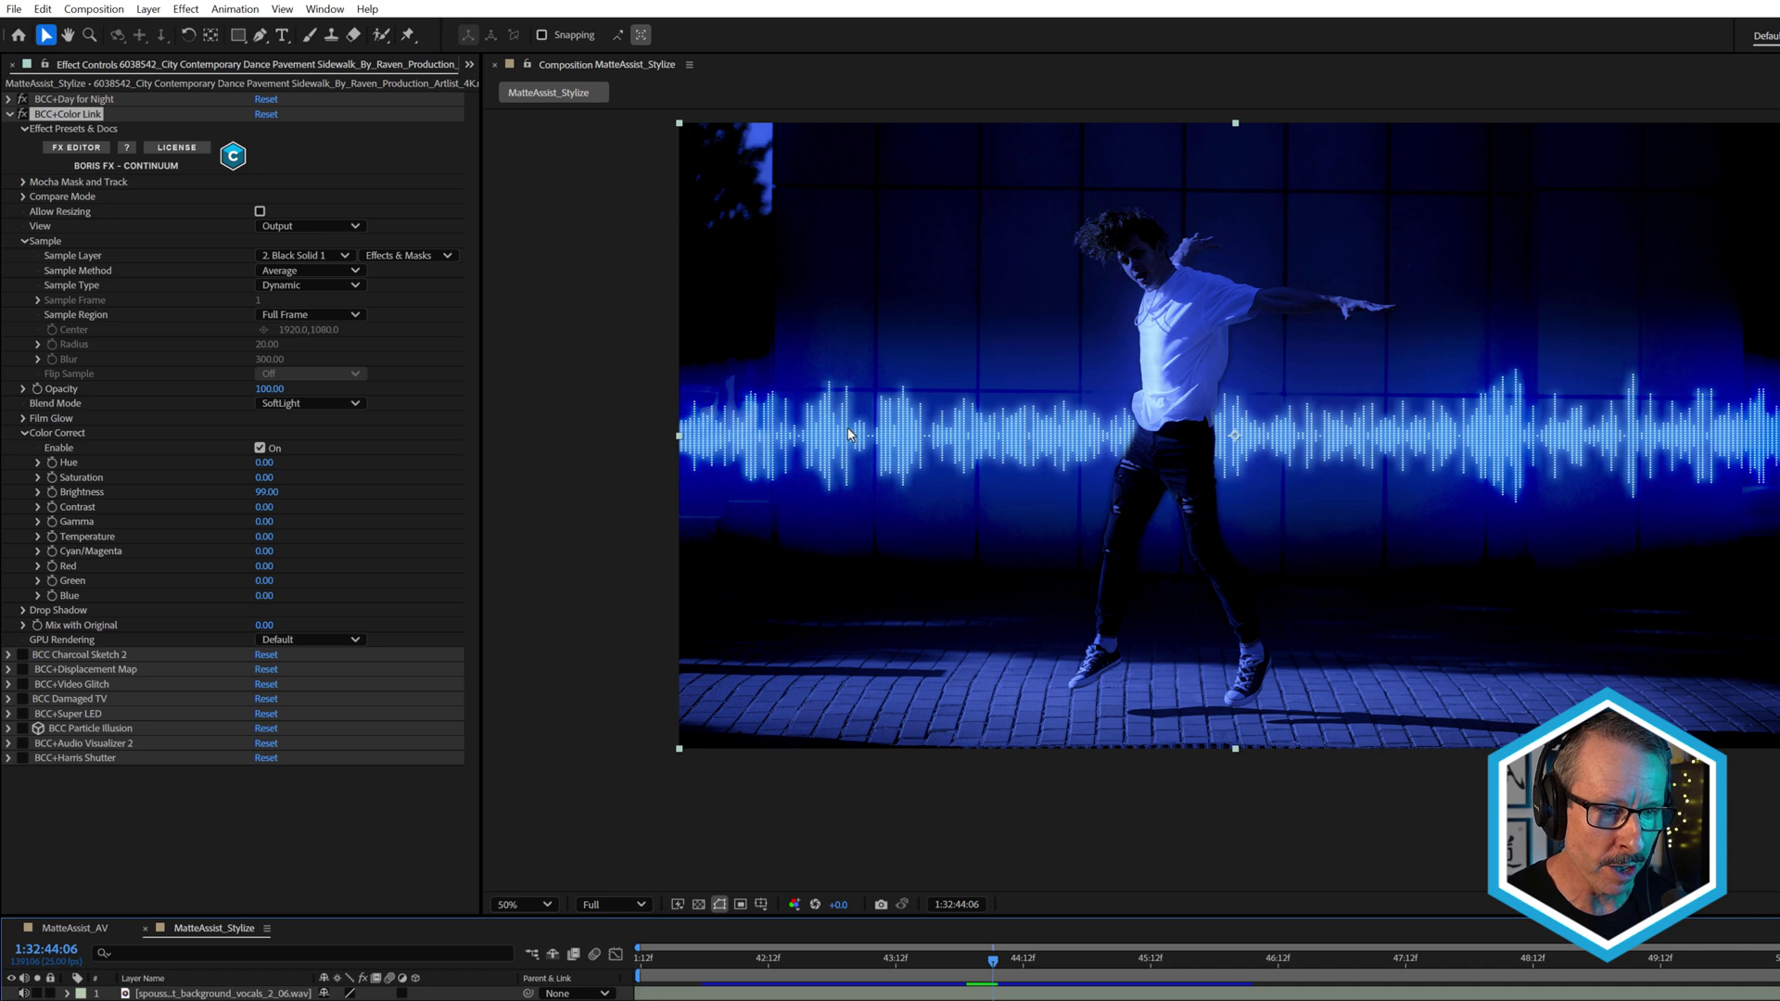
{"action": "mouse_move", "coordinate": [994, 962]}
{"action": "left_mouse_down"}
{"action": "mouse_move", "coordinate": [1048, 964]}
{"action": "mouse_move", "coordinate": [1049, 985]}
{"action": "mouse_move", "coordinate": [988, 993]}
{"action": "left_mouse_up"}
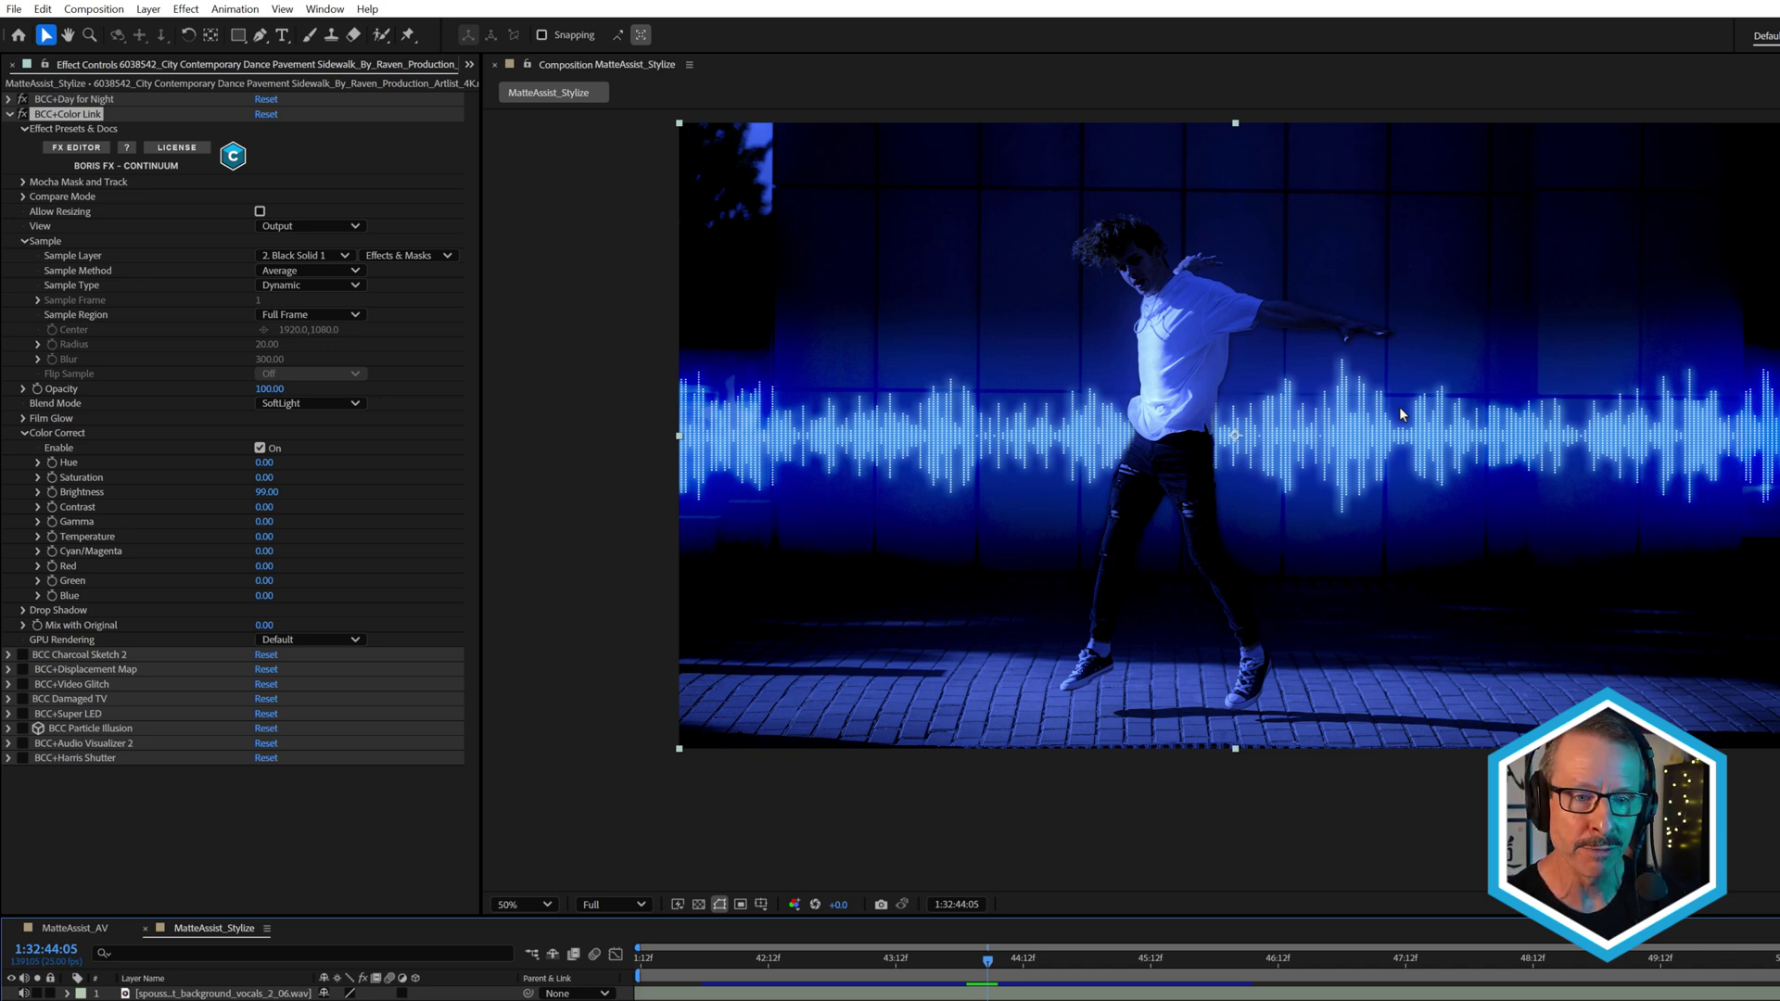
{"action": "left_click", "coordinate": [10, 115]}
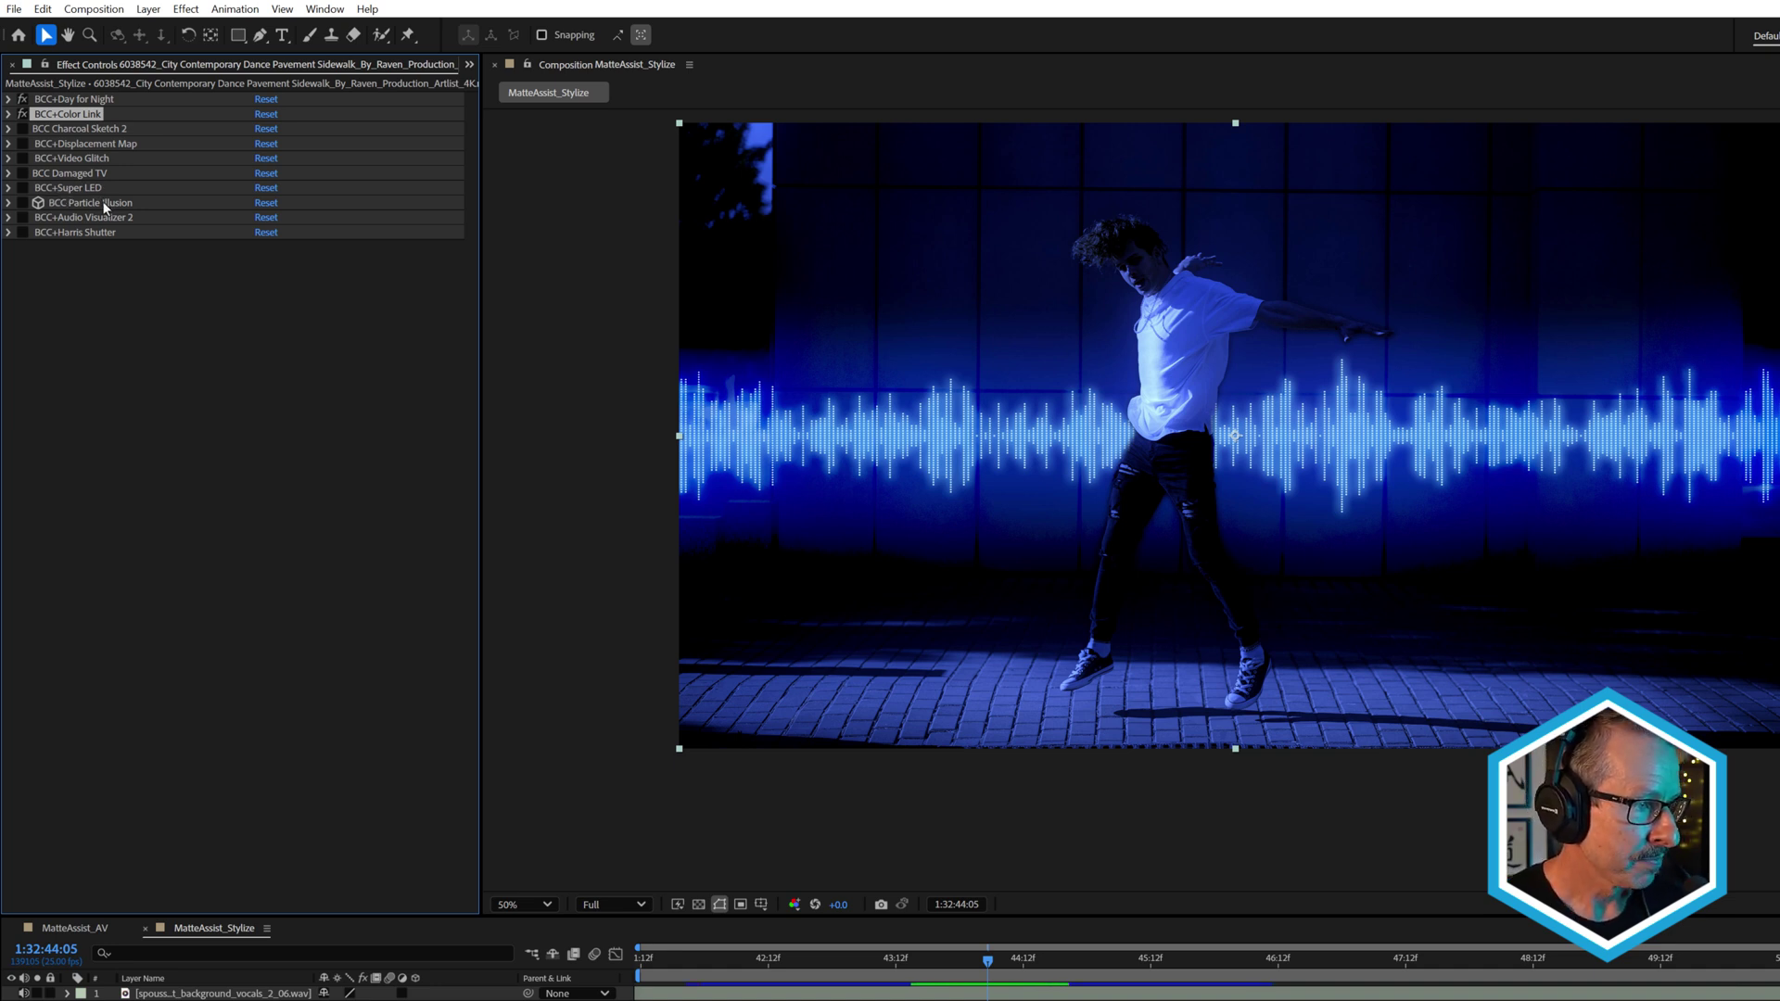
- Enable BCC Charcoal Sketch 2, BCC+Displacement Map and BCC+Video Glitch on the dancer, and scrub back to 1:32:44:04
{"action": "left_click", "coordinate": [79, 129]}
{"action": "left_click", "coordinate": [22, 128]}
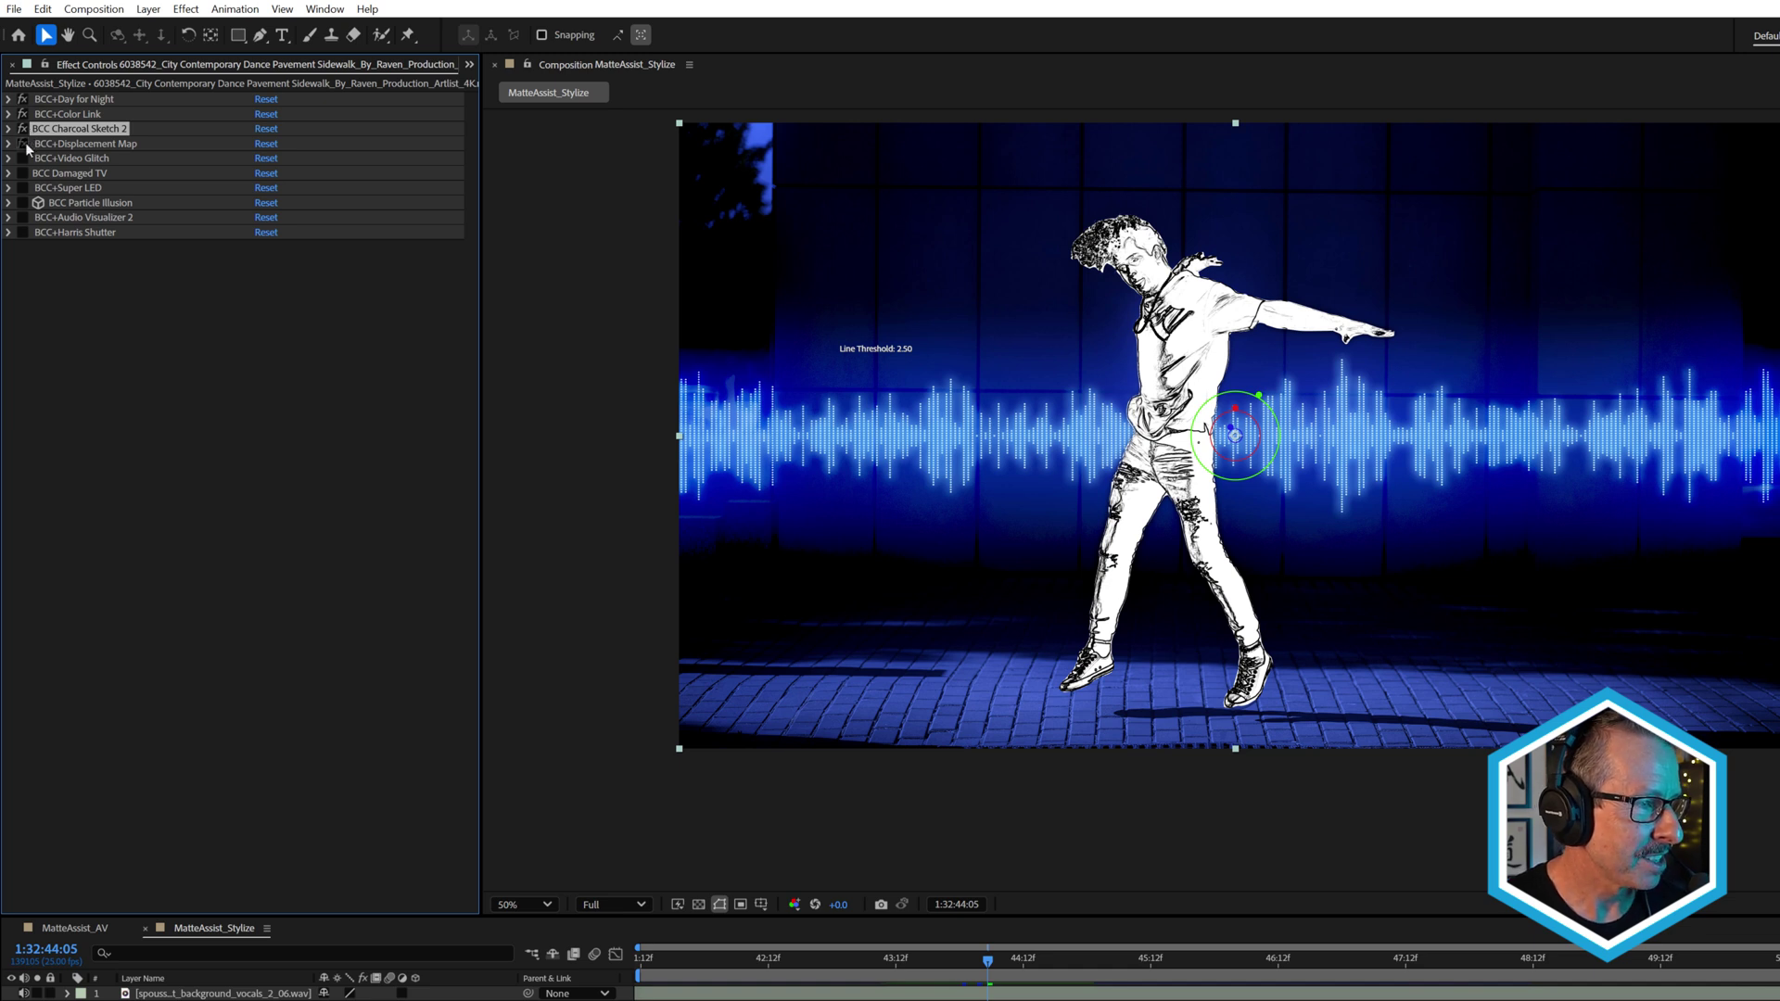
{"action": "left_click", "coordinate": [23, 144]}
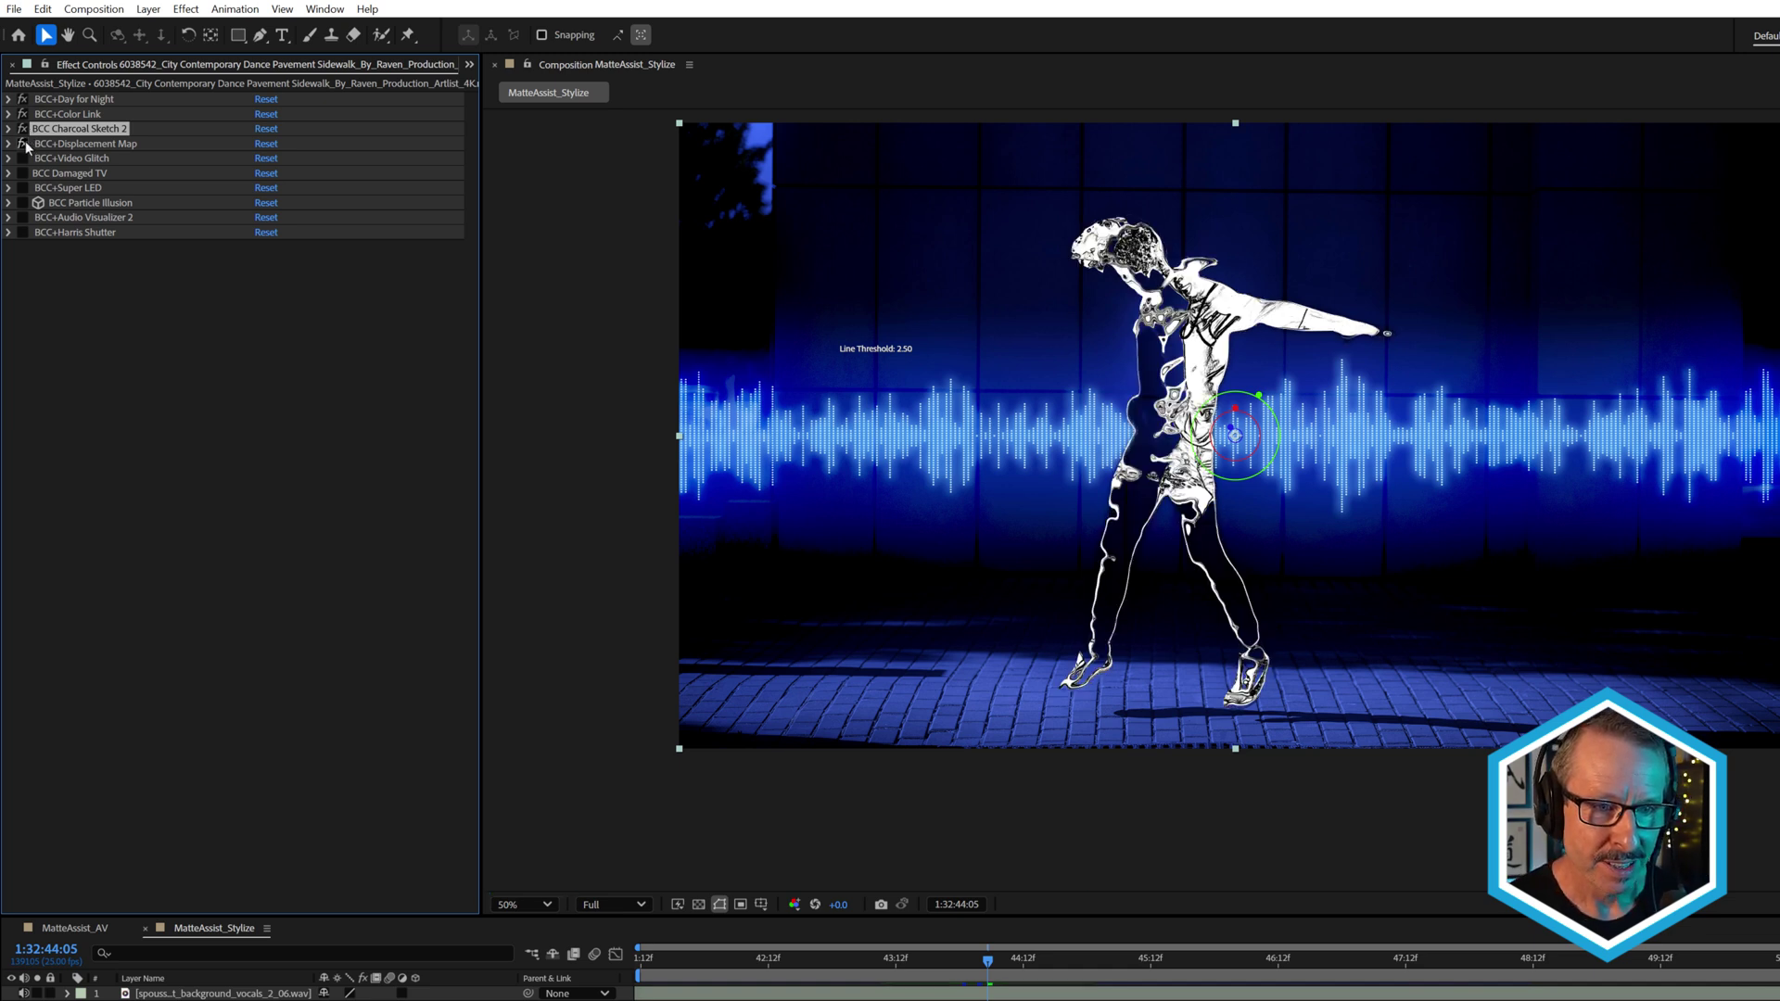
{"action": "left_click", "coordinate": [23, 159]}
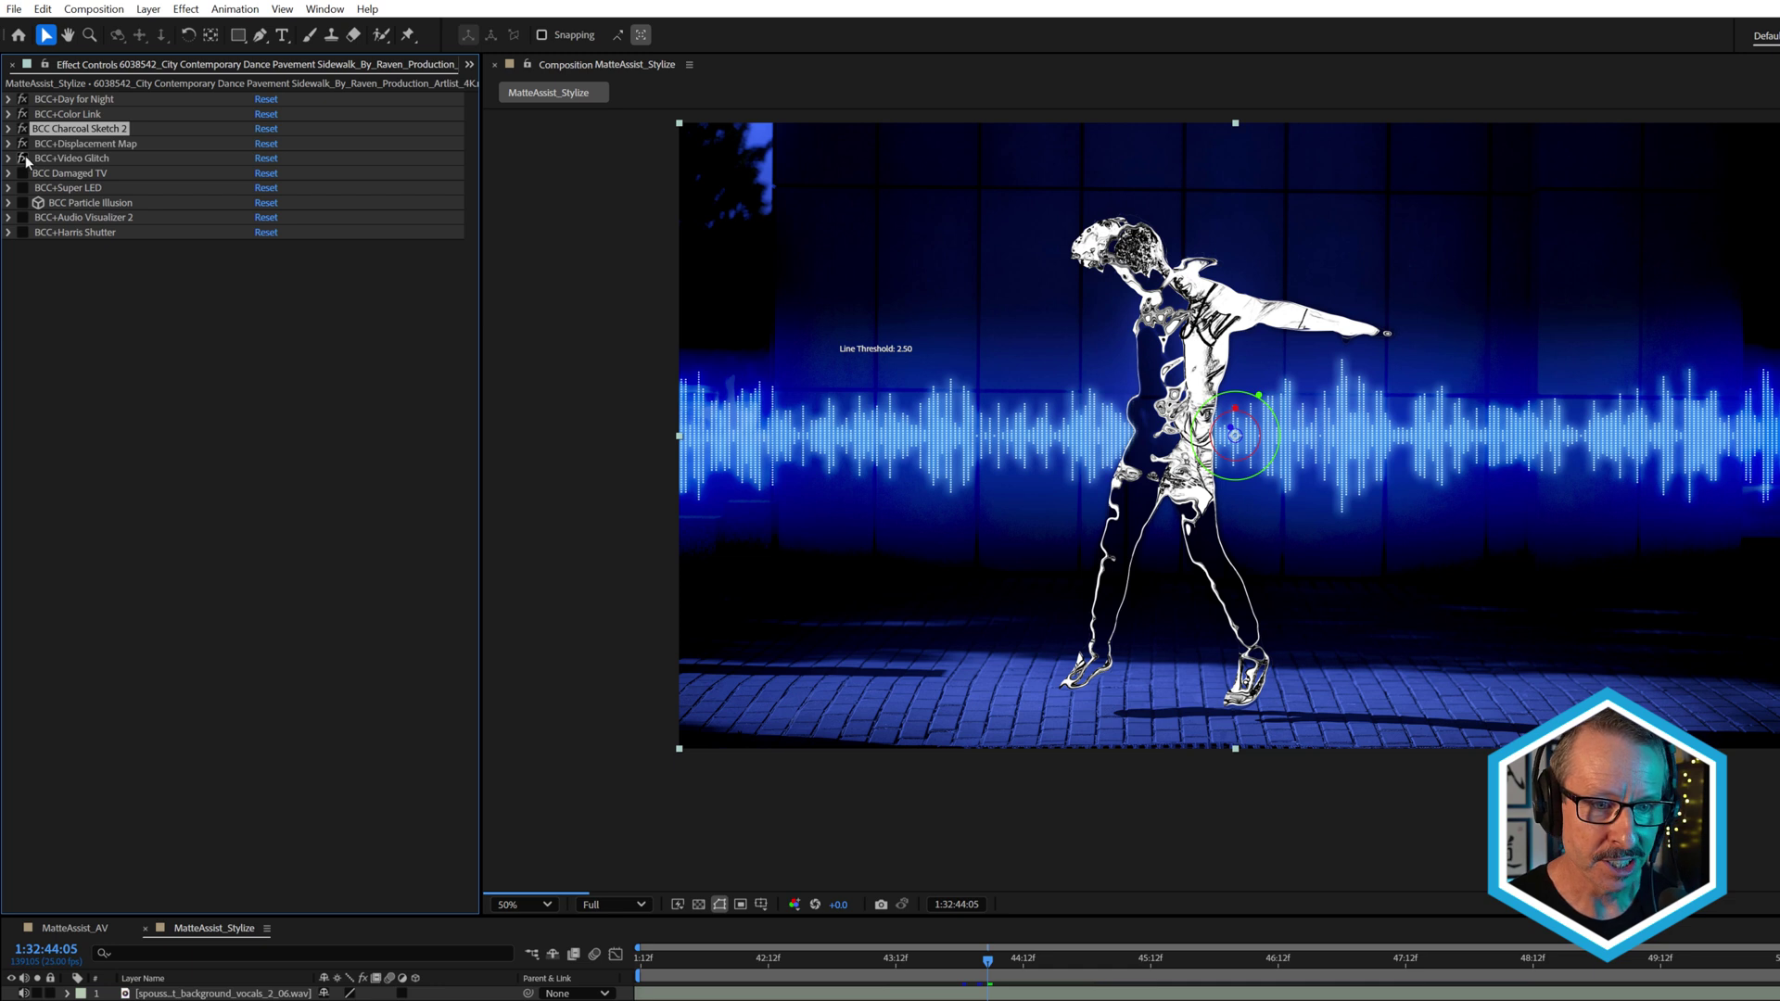
{"action": "left_click", "coordinate": [986, 964]}
{"action": "mouse_move", "coordinate": [986, 968]}
{"action": "left_mouse_down"}
{"action": "mouse_move", "coordinate": [1039, 969]}
{"action": "mouse_move", "coordinate": [982, 974]}
{"action": "left_mouse_up"}
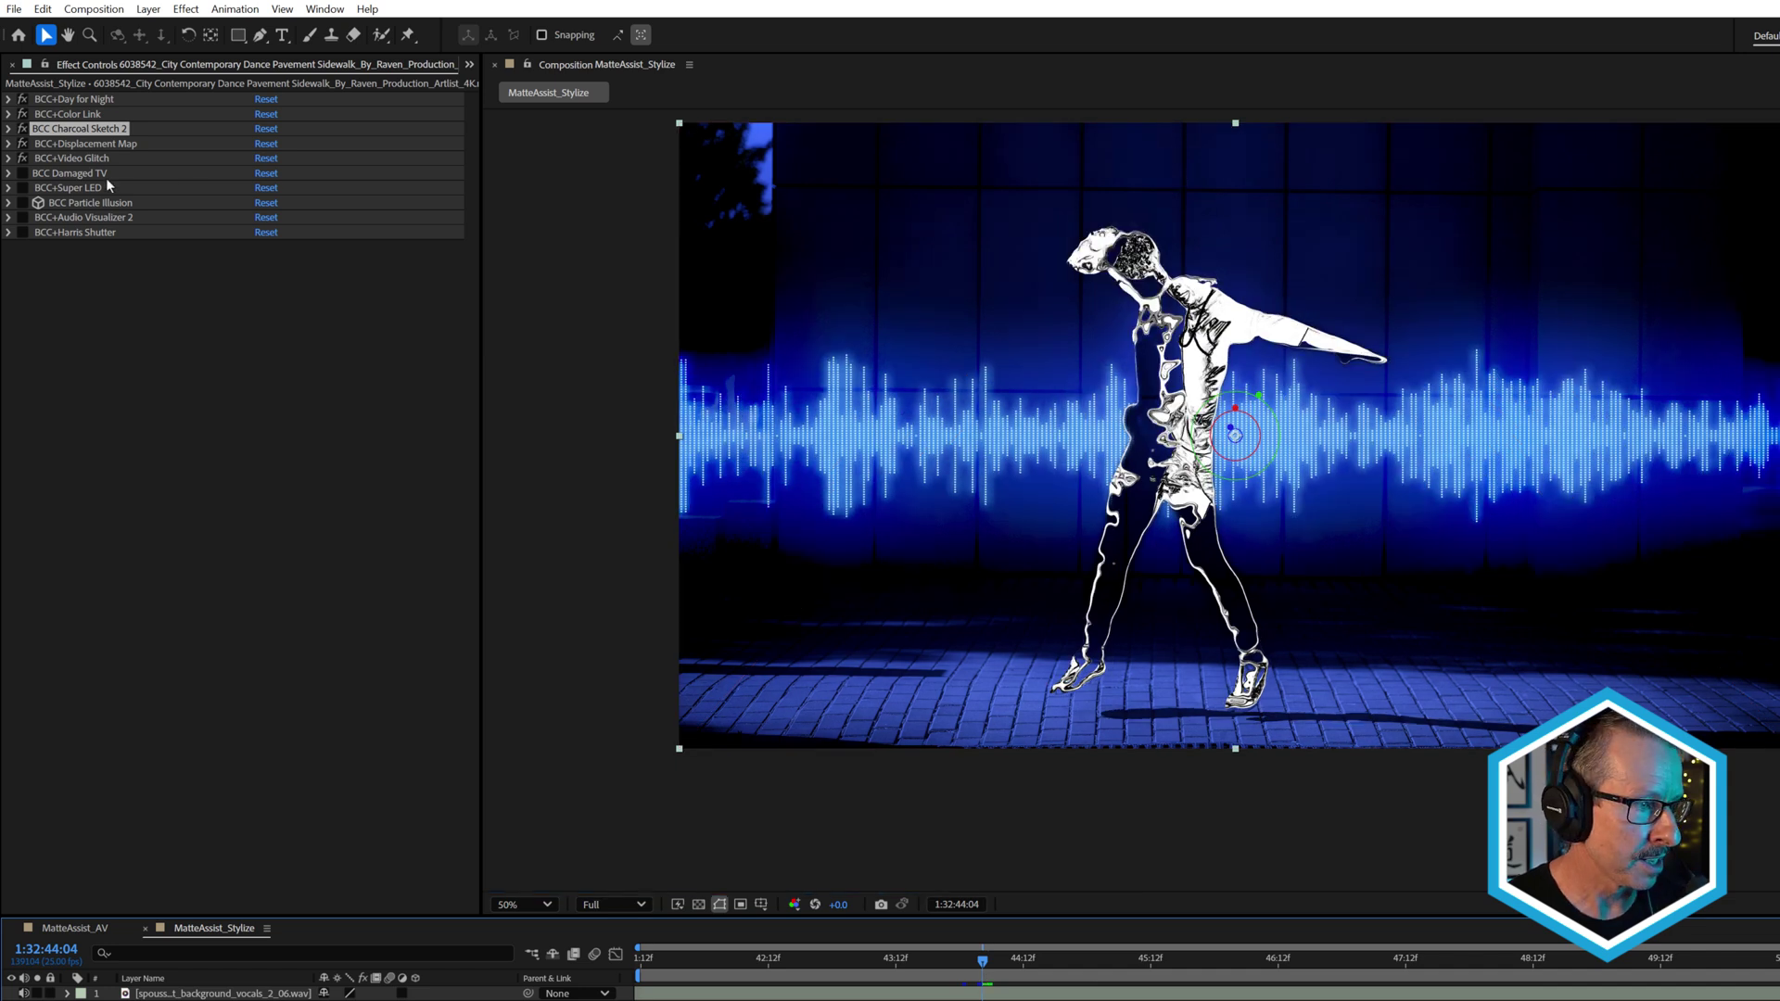
- Complete the dancer's effect stack by enabling BCC Damaged TV, BCC+Super LED, BCC Particle Illusion, BCC+Audio Visualizer 2 and BCC+Harris Shutter
{"action": "left_click", "coordinate": [22, 173]}
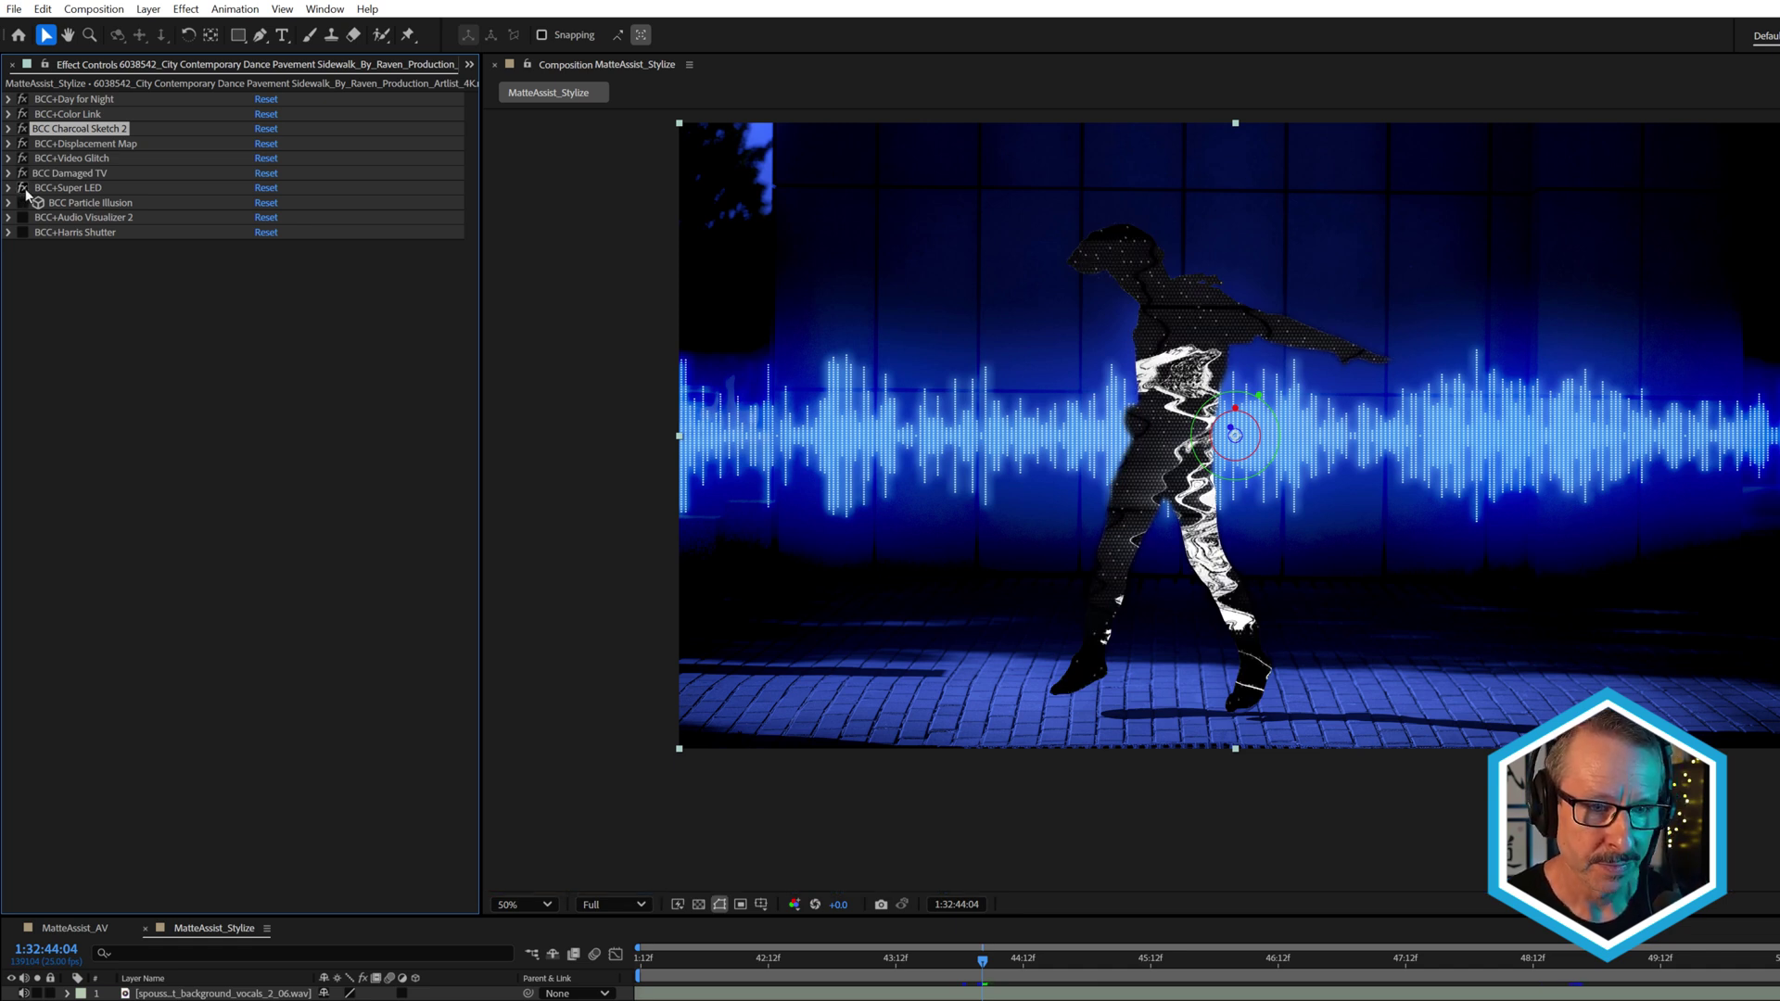
{"action": "left_click", "coordinate": [22, 202]}
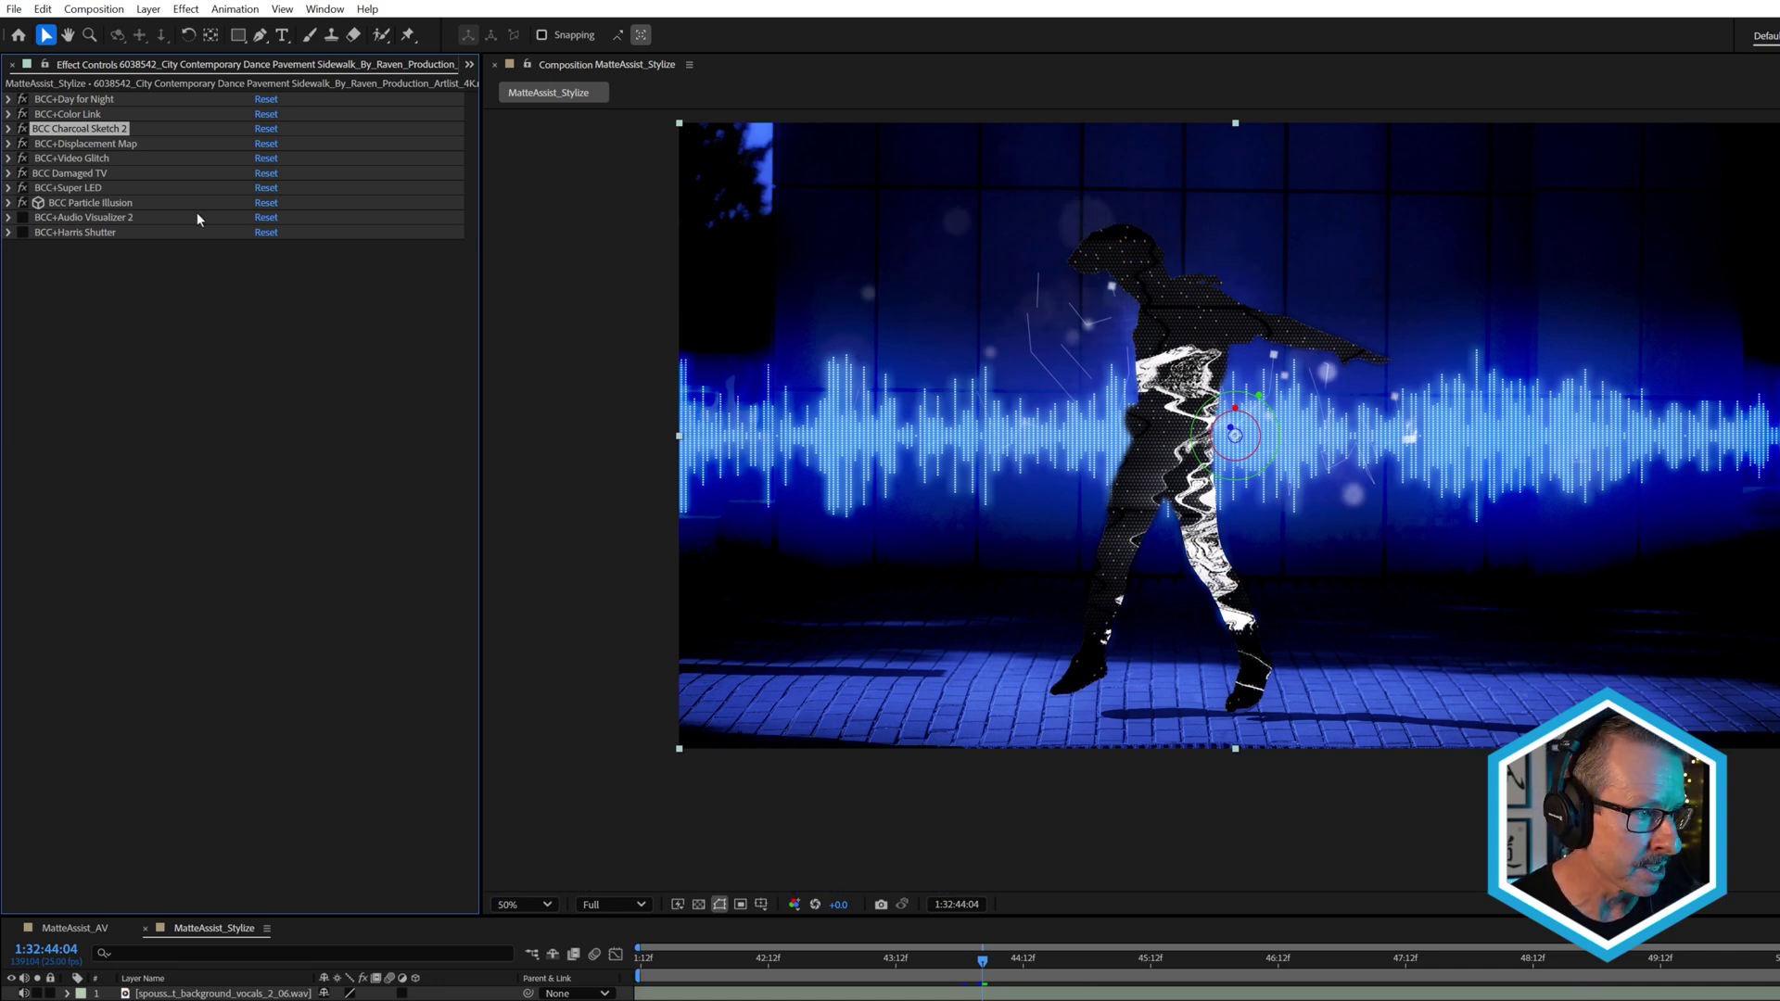
{"action": "left_click", "coordinate": [77, 217]}
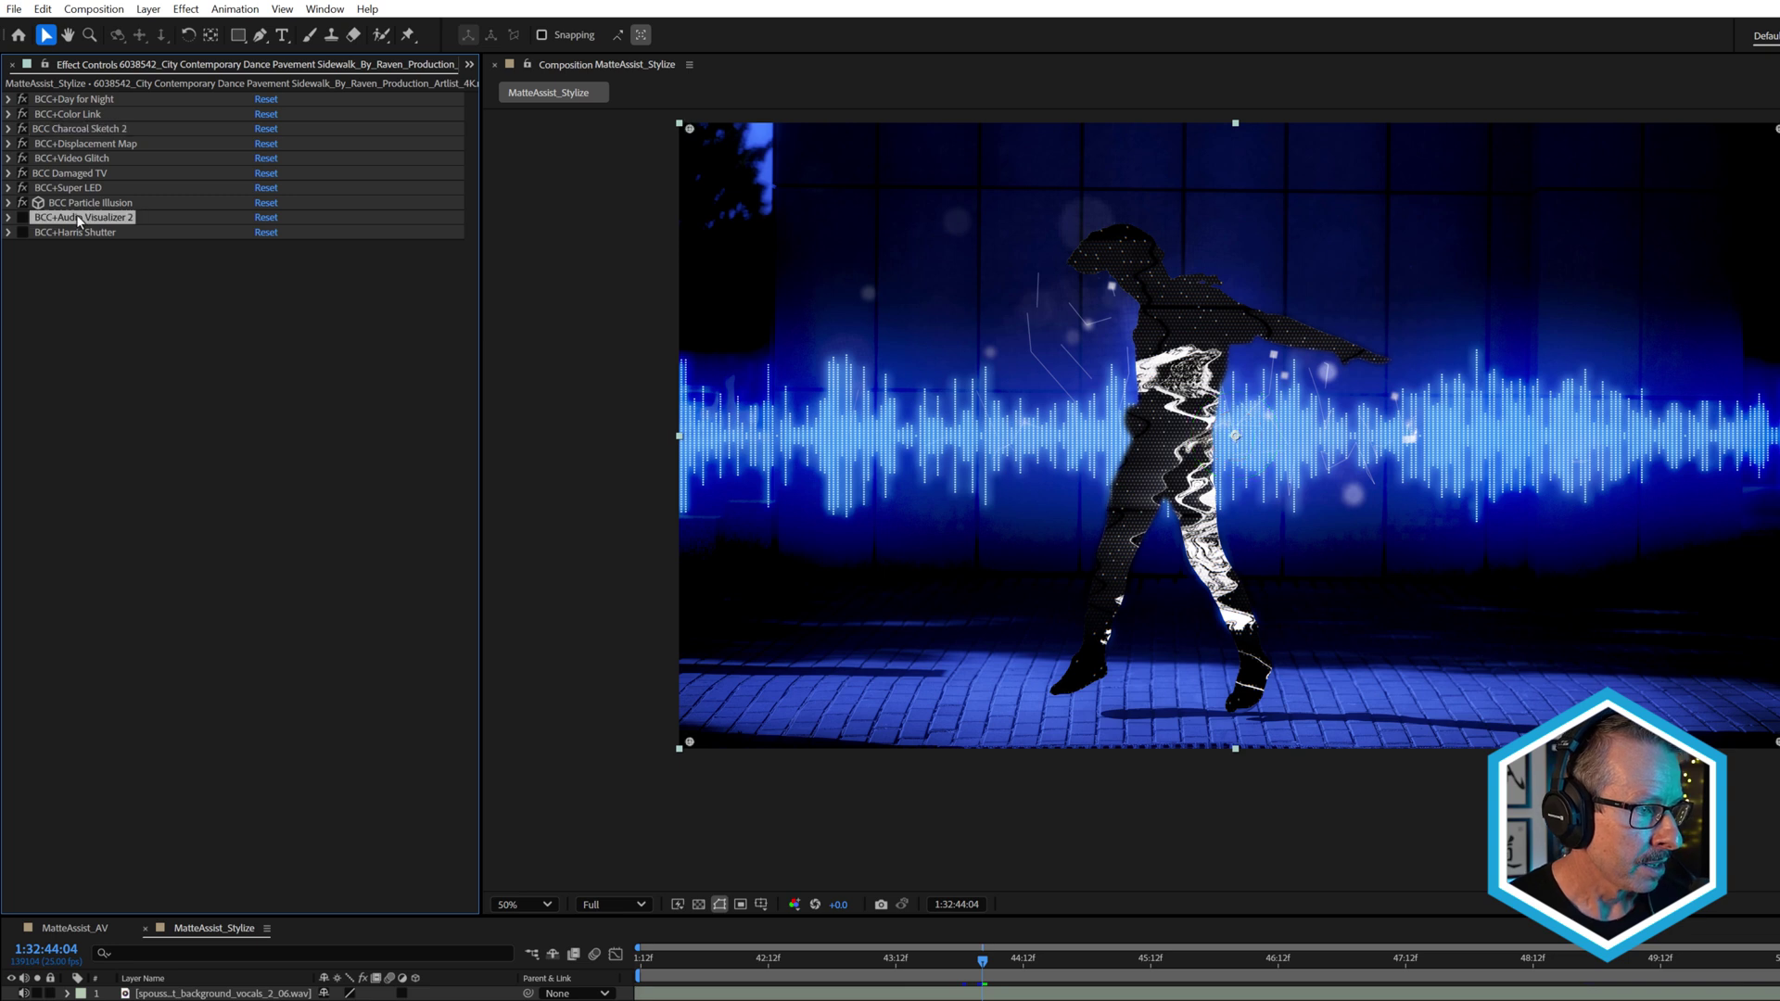
{"action": "left_click", "coordinate": [22, 217]}
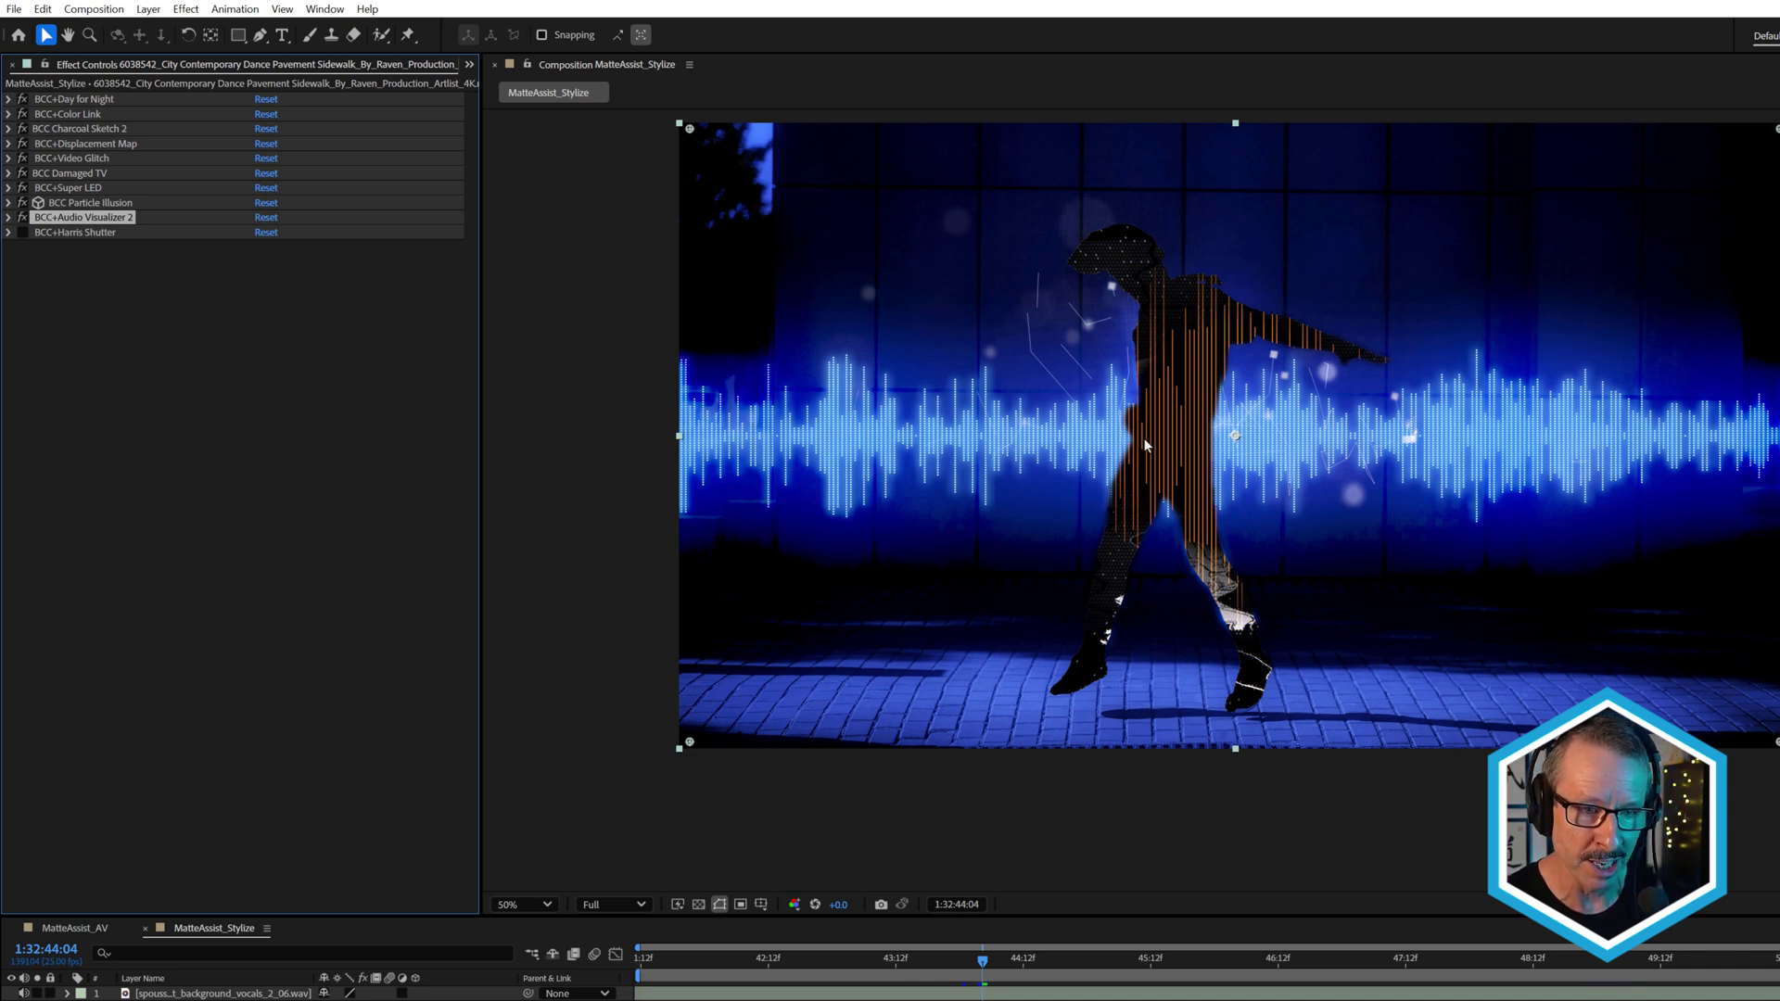
{"action": "left_click", "coordinate": [78, 232]}
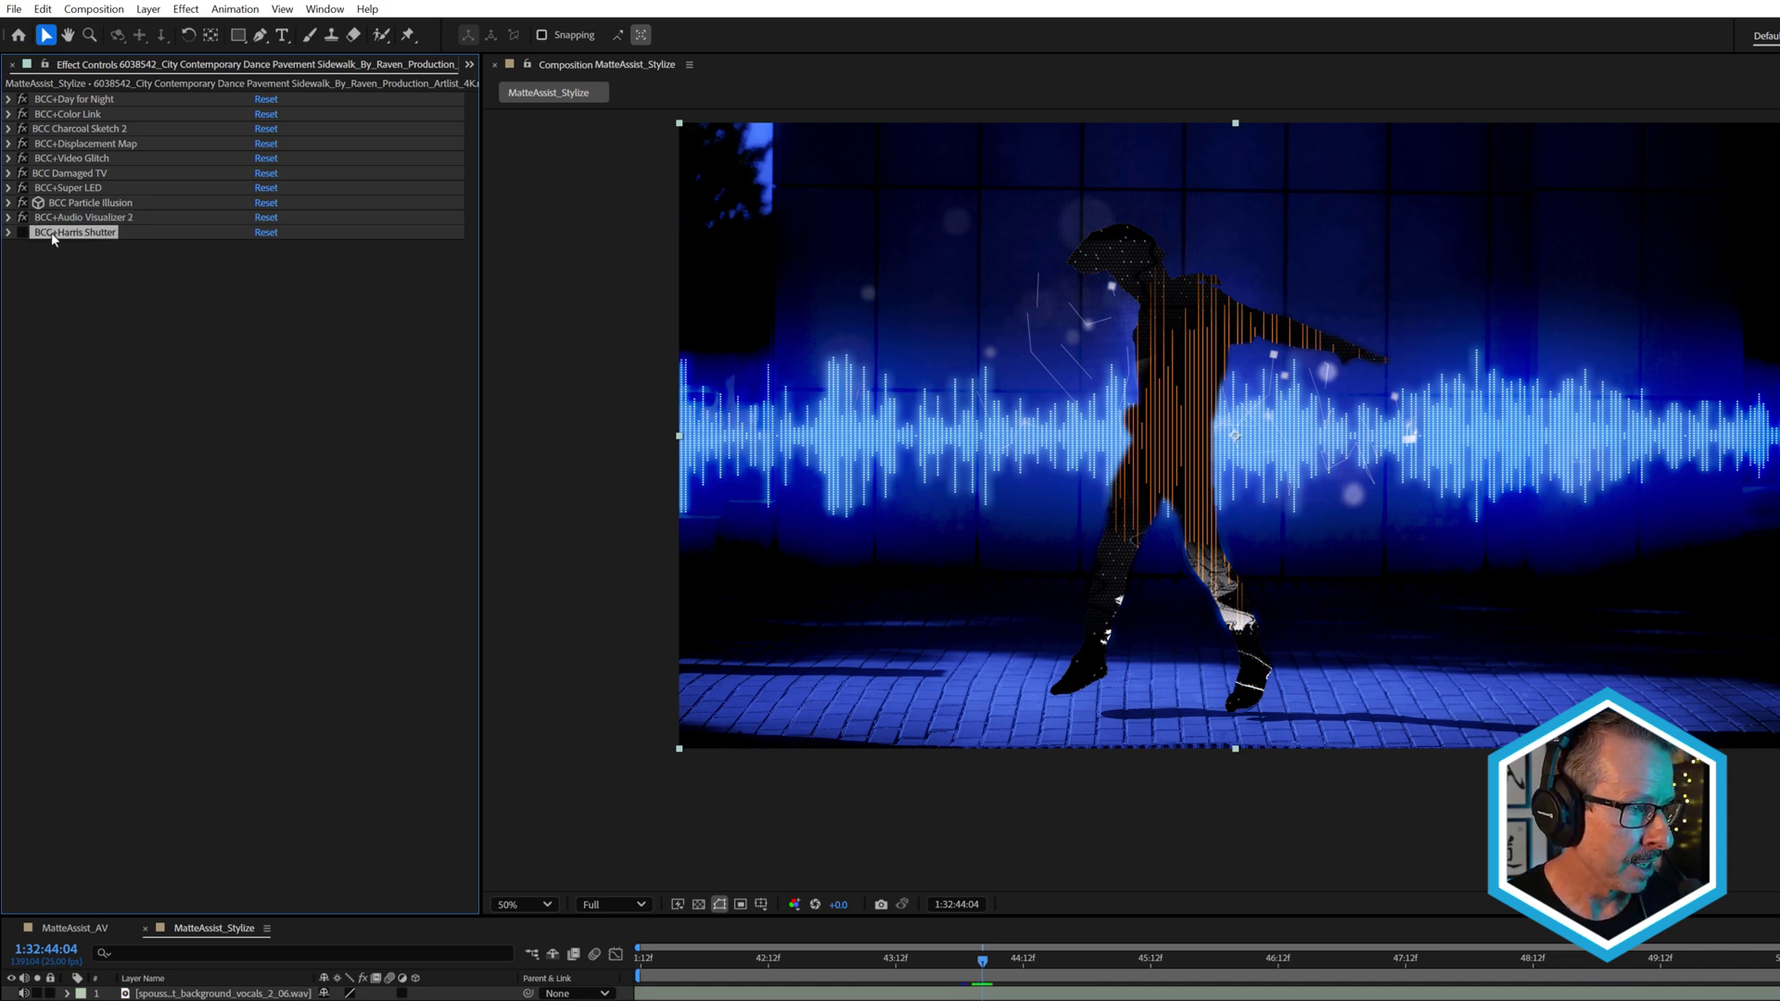
{"action": "left_click", "coordinate": [22, 232]}
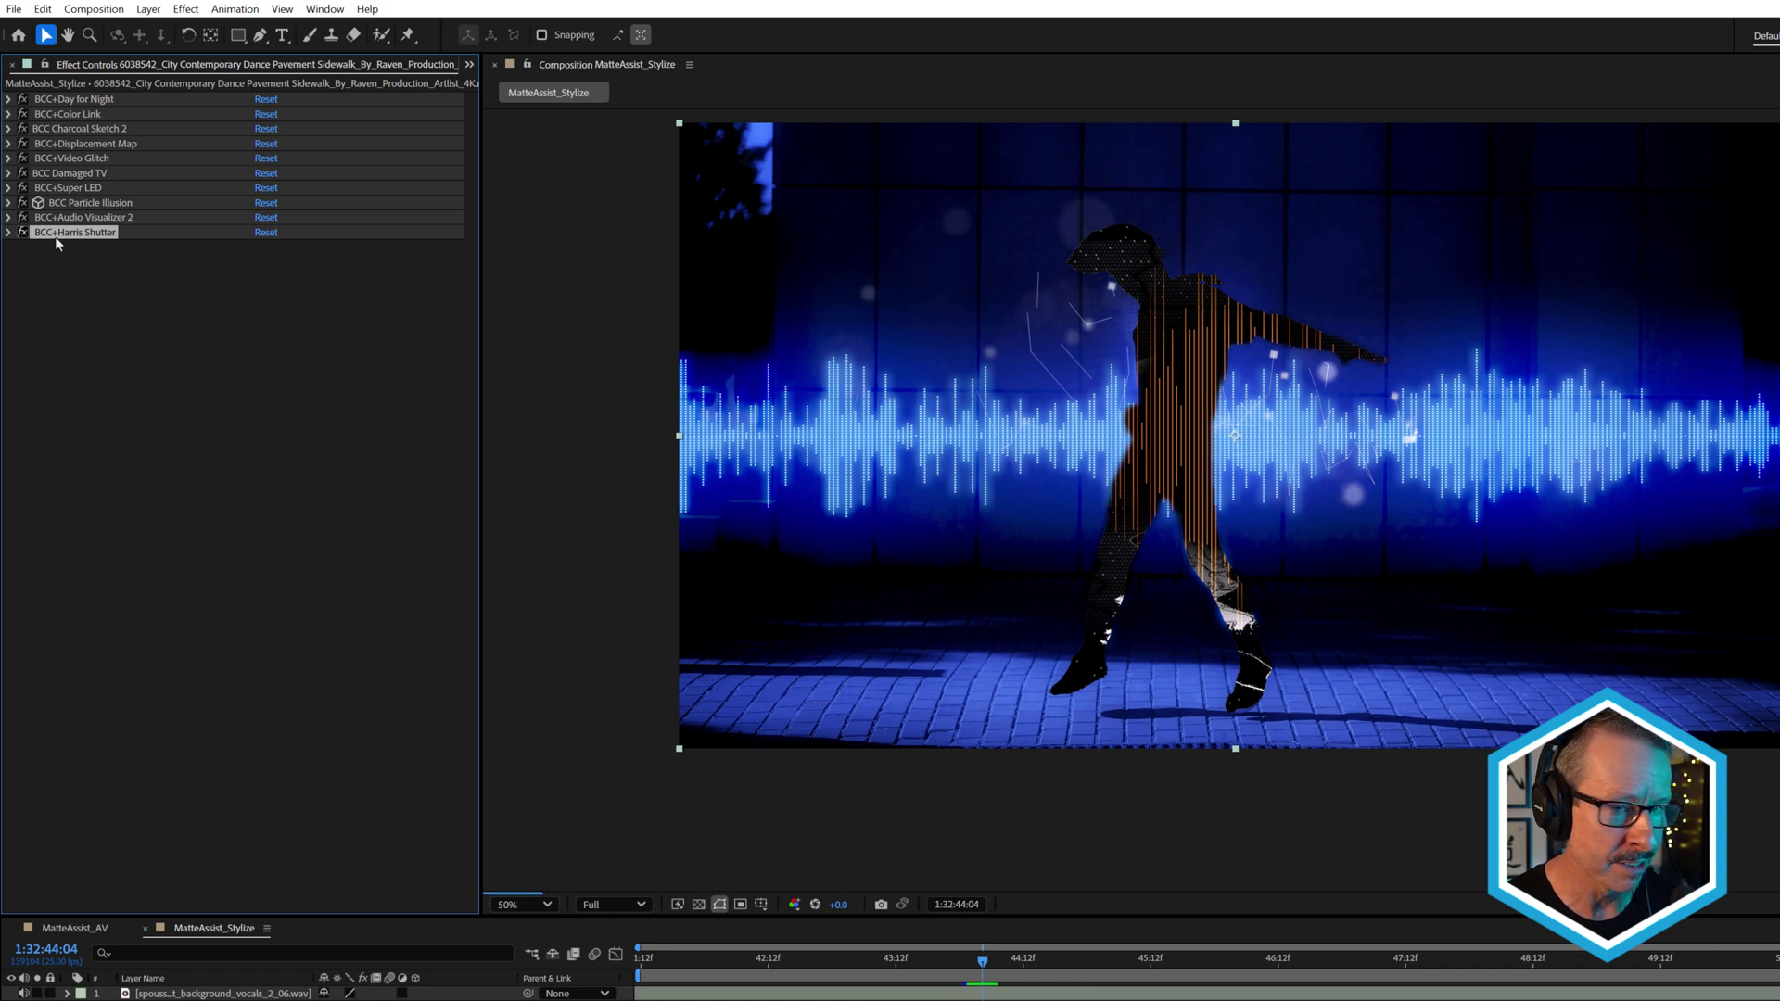